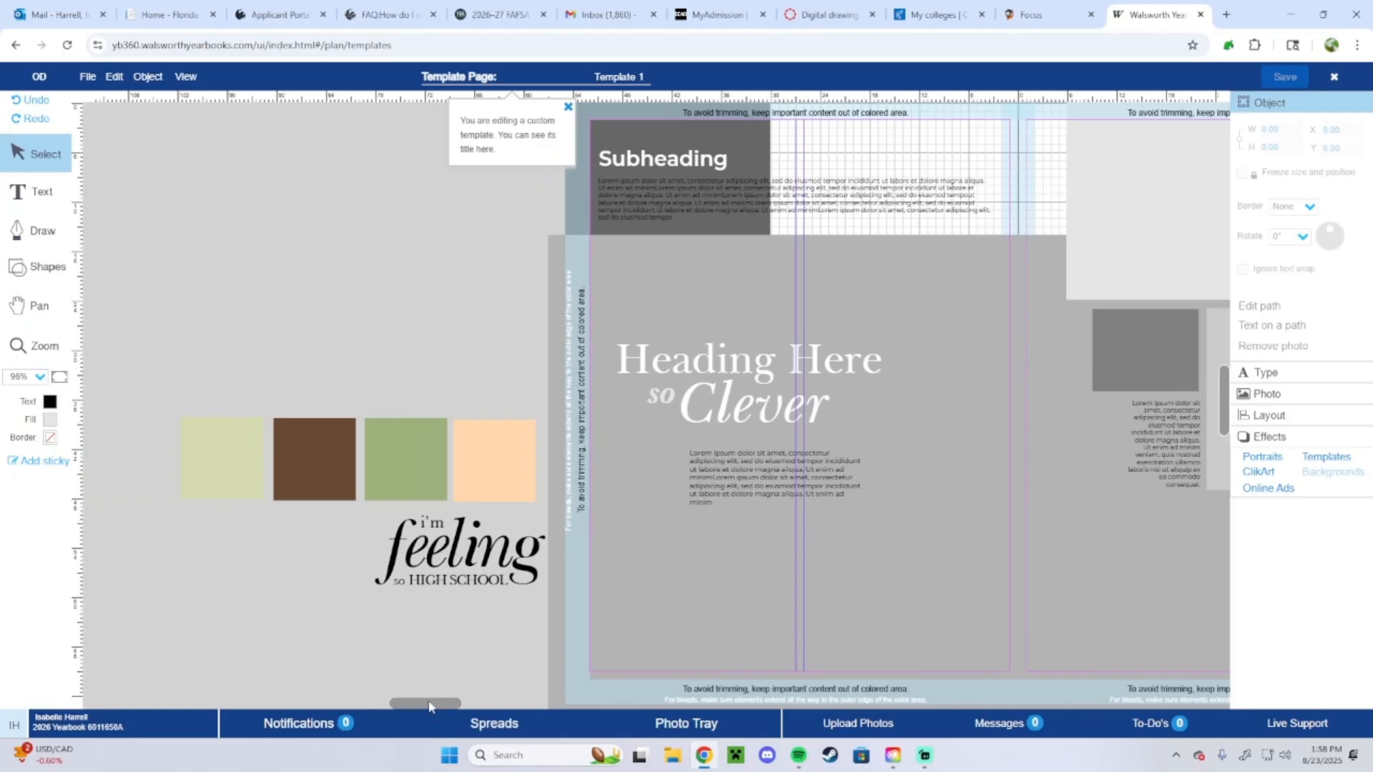
- View the font choices for the narrow text column on Template 1's outer right page edge, and dismiss the template title tip
left_click_drag(429, 703, 639, 678)
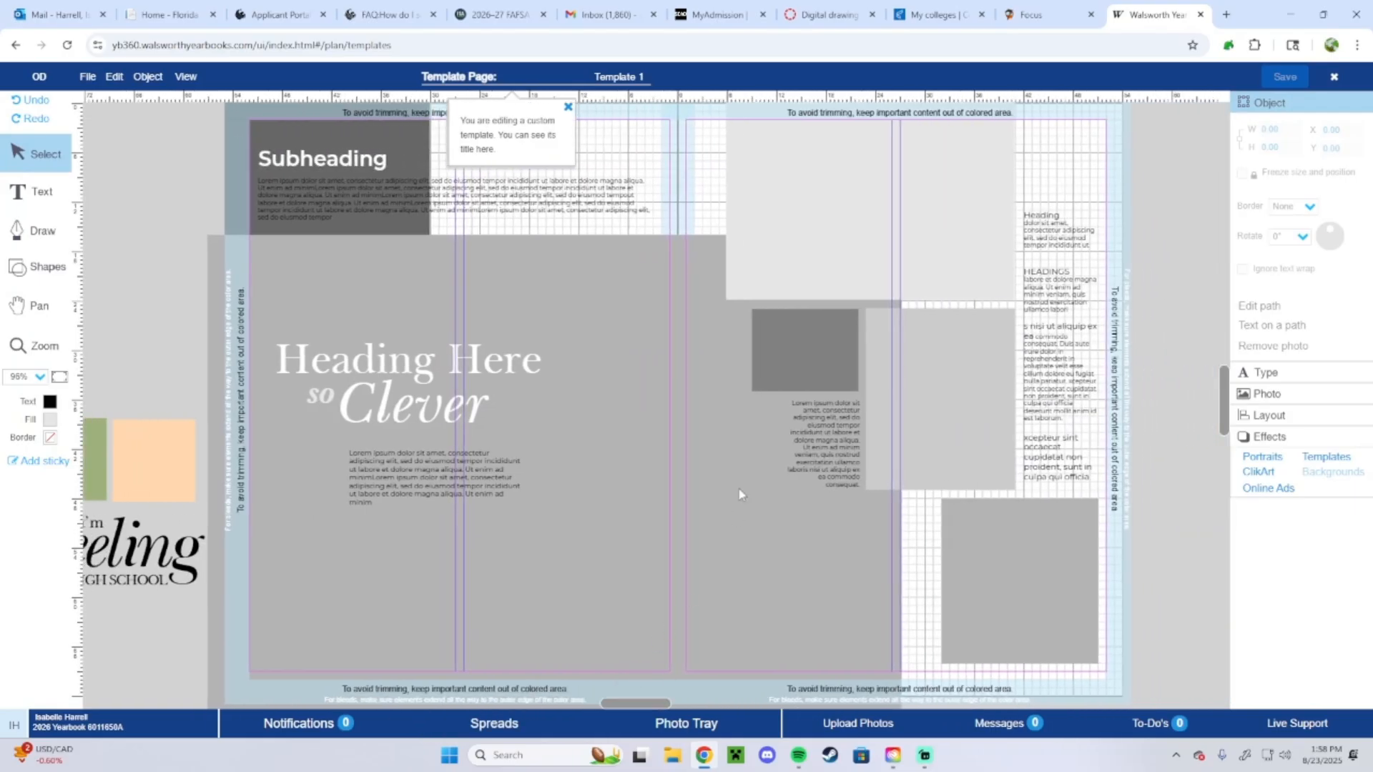
left_click(1077, 354)
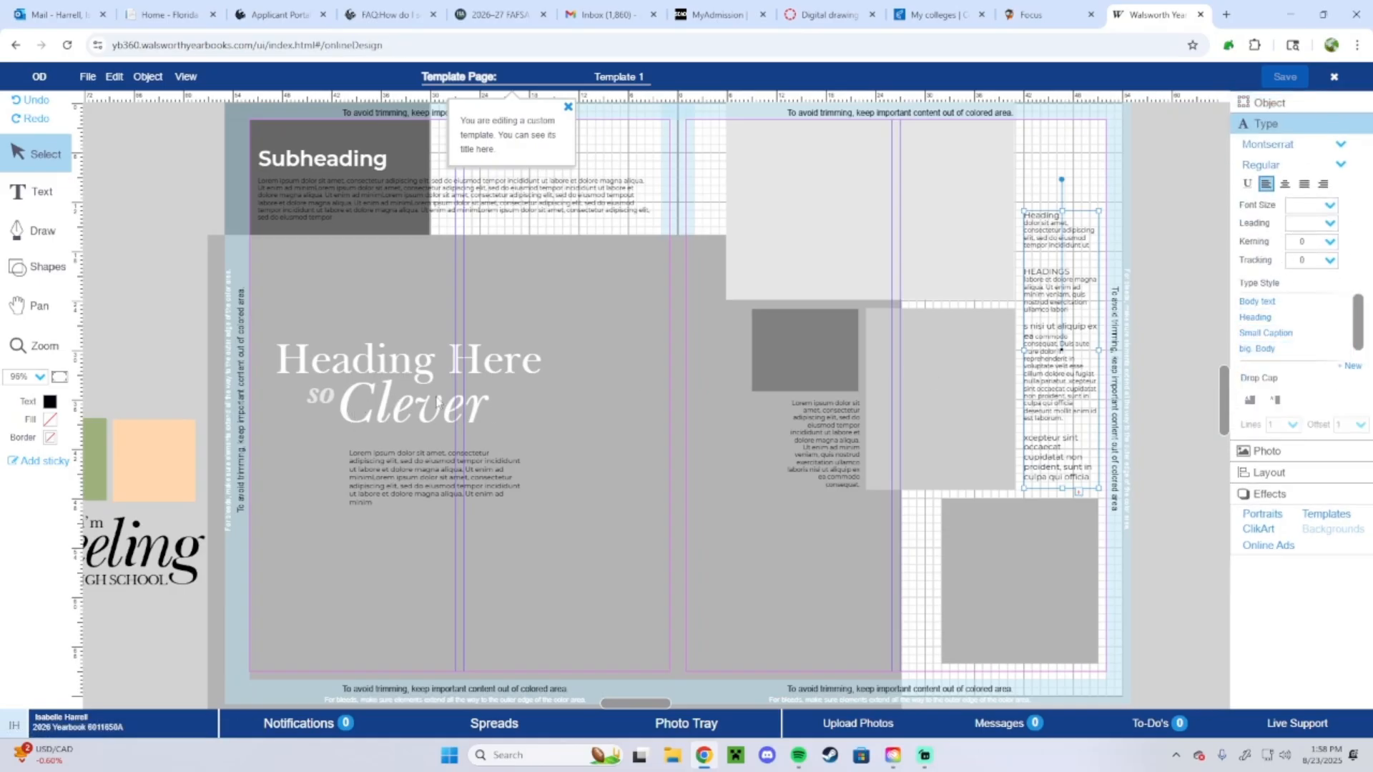
left_click(1283, 146)
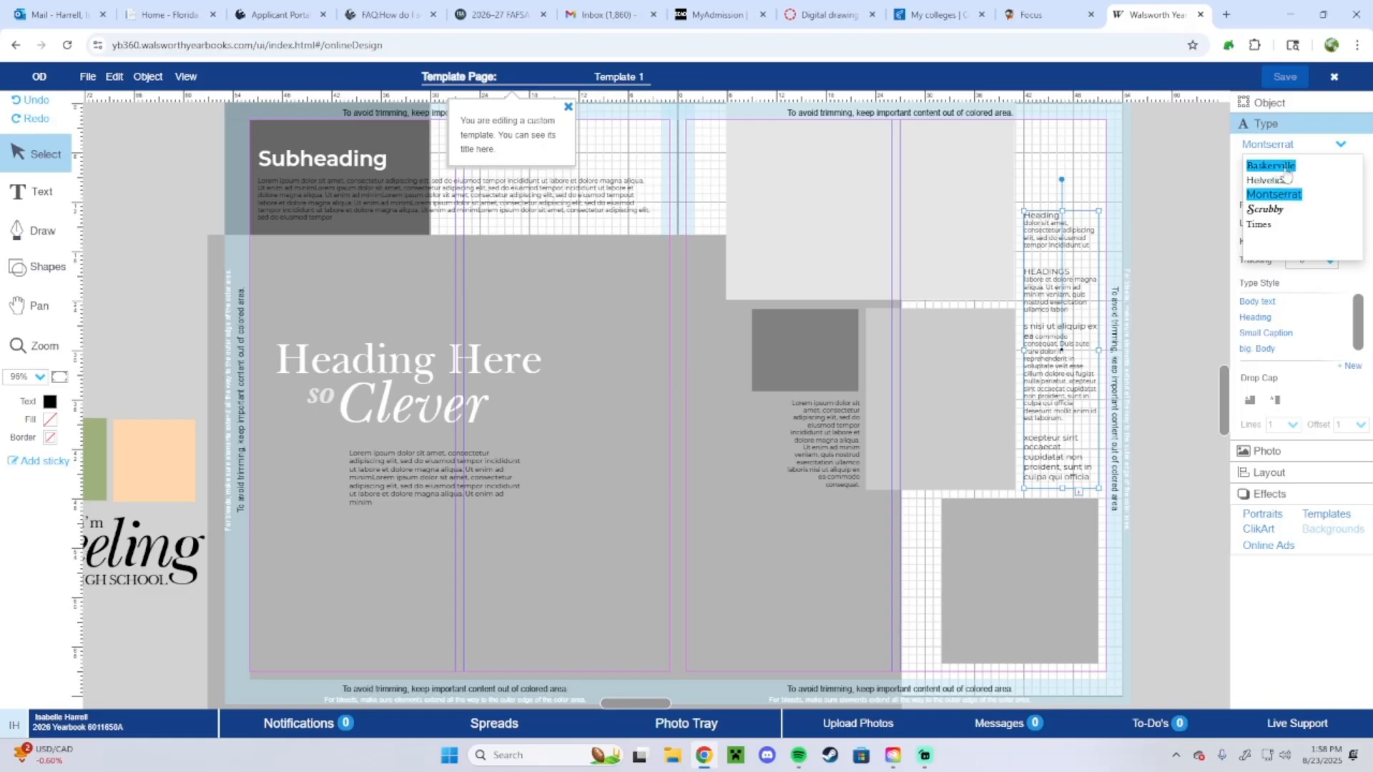
left_click(1287, 168)
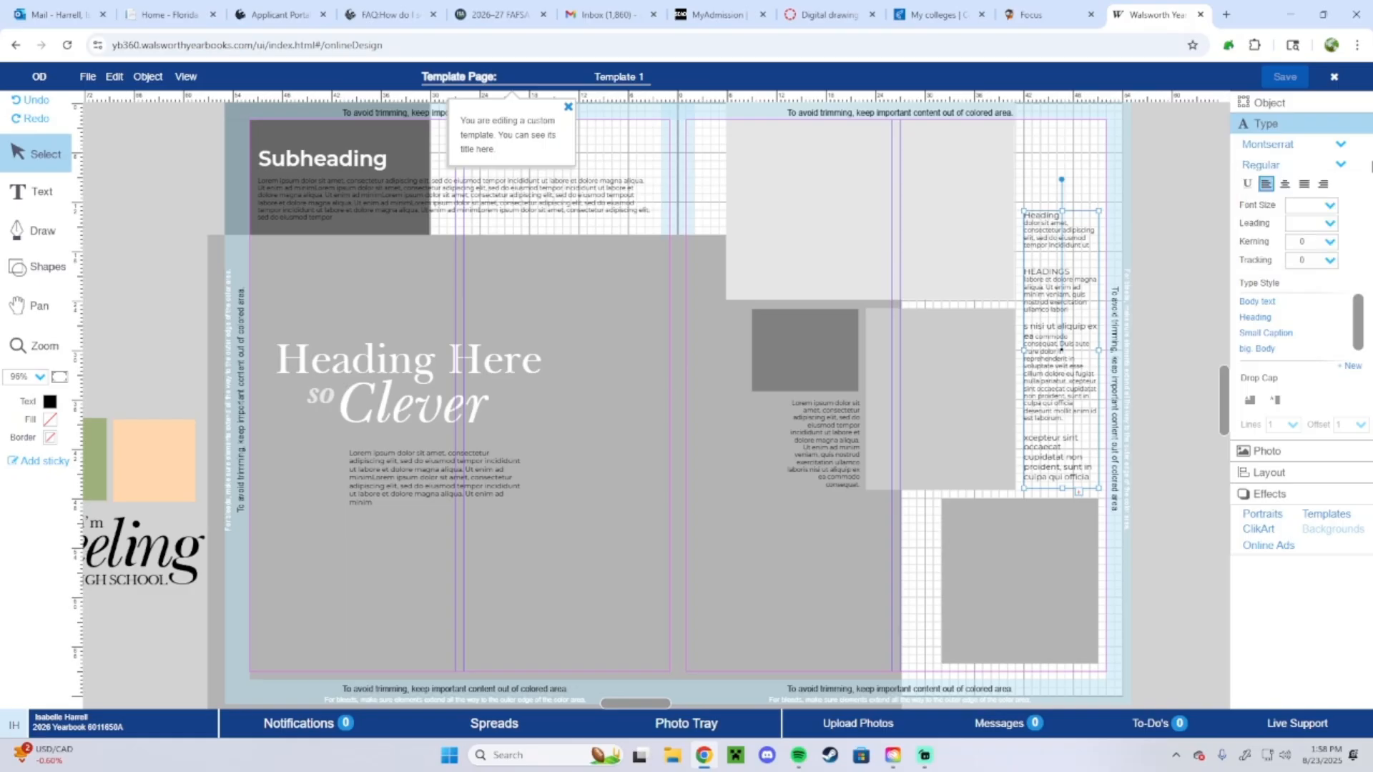
left_click(1290, 147)
left_click(1277, 209)
left_click(184, 242)
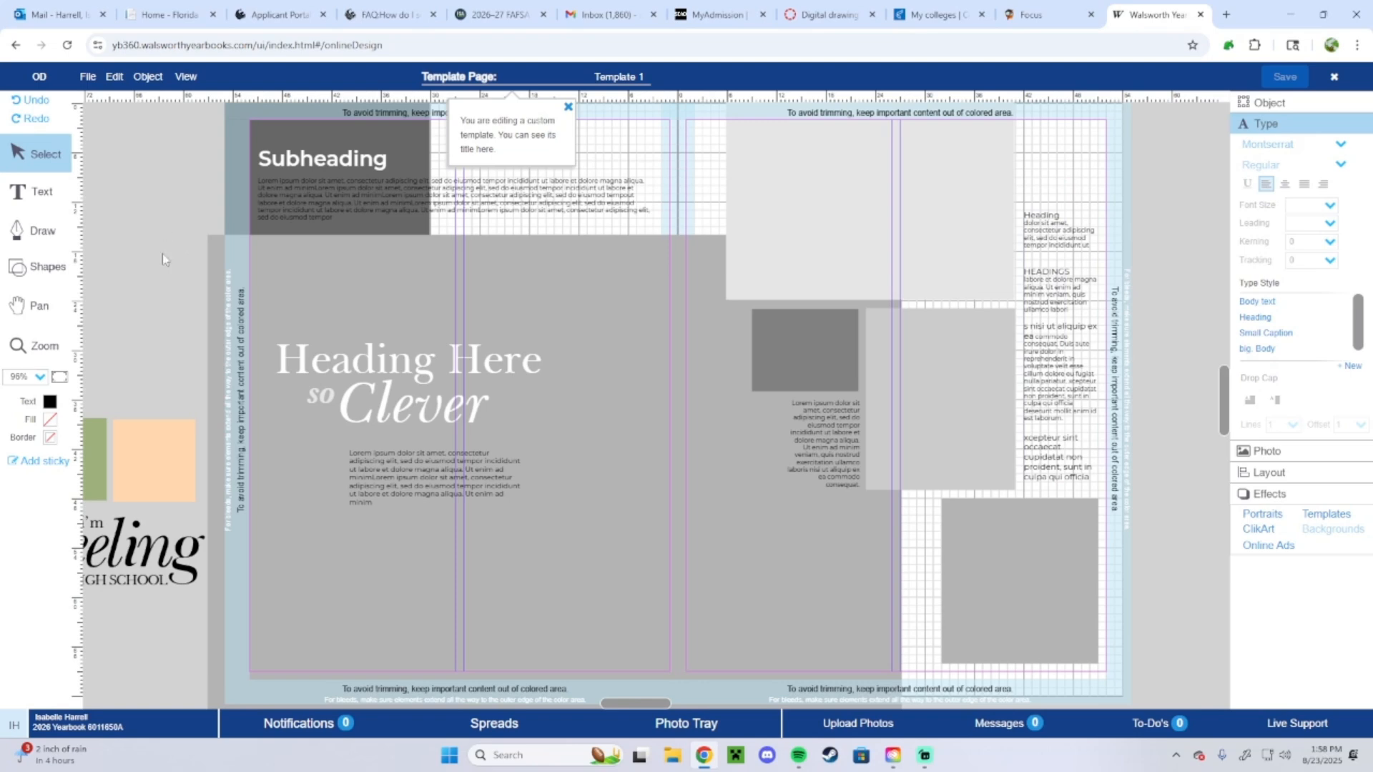
left_click(568, 106)
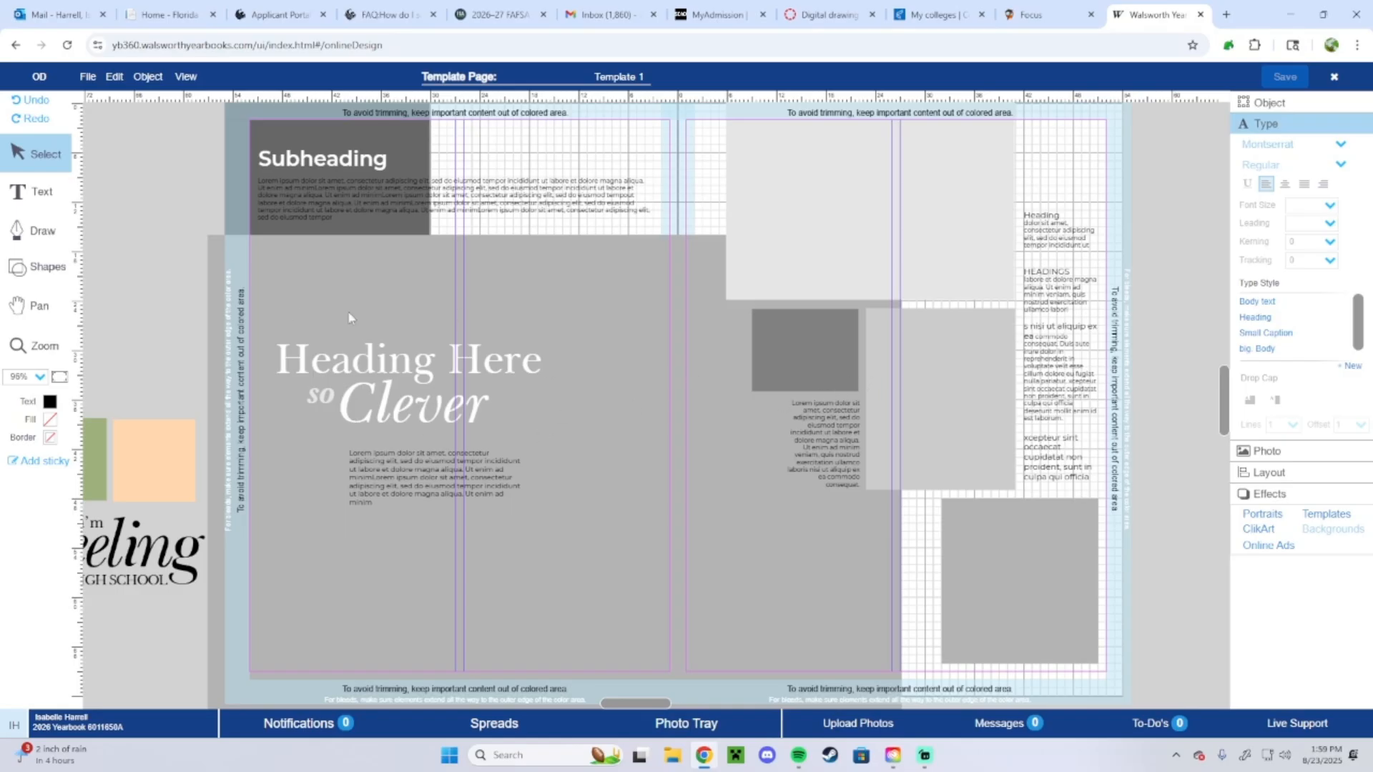
- Close Template 1 and open the Plan Book's list of custom templates
left_click(1335, 80)
left_click(216, 81)
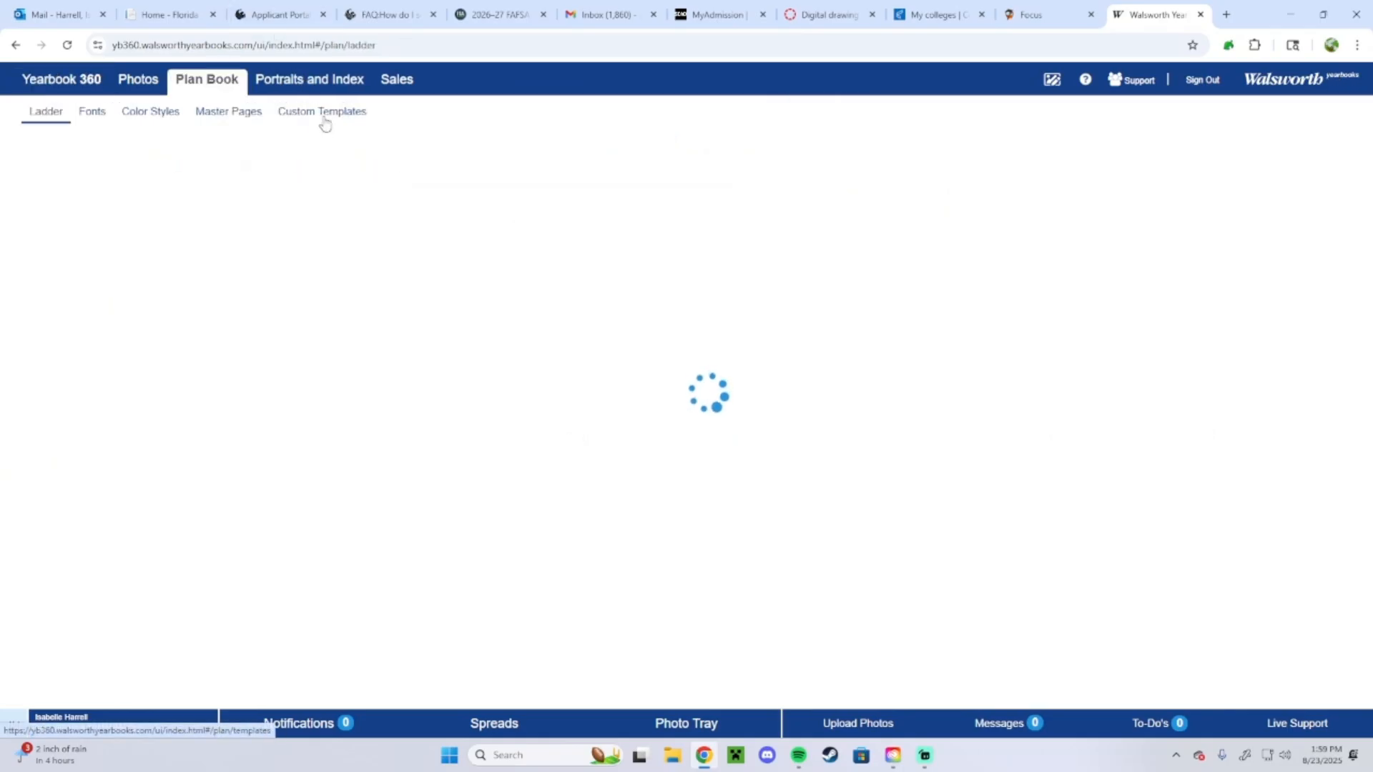
left_click(323, 118)
- Look through the custom templates down to Template 9-2 Flipped and return to Template 1
scroll(787, 379, "down", 15)
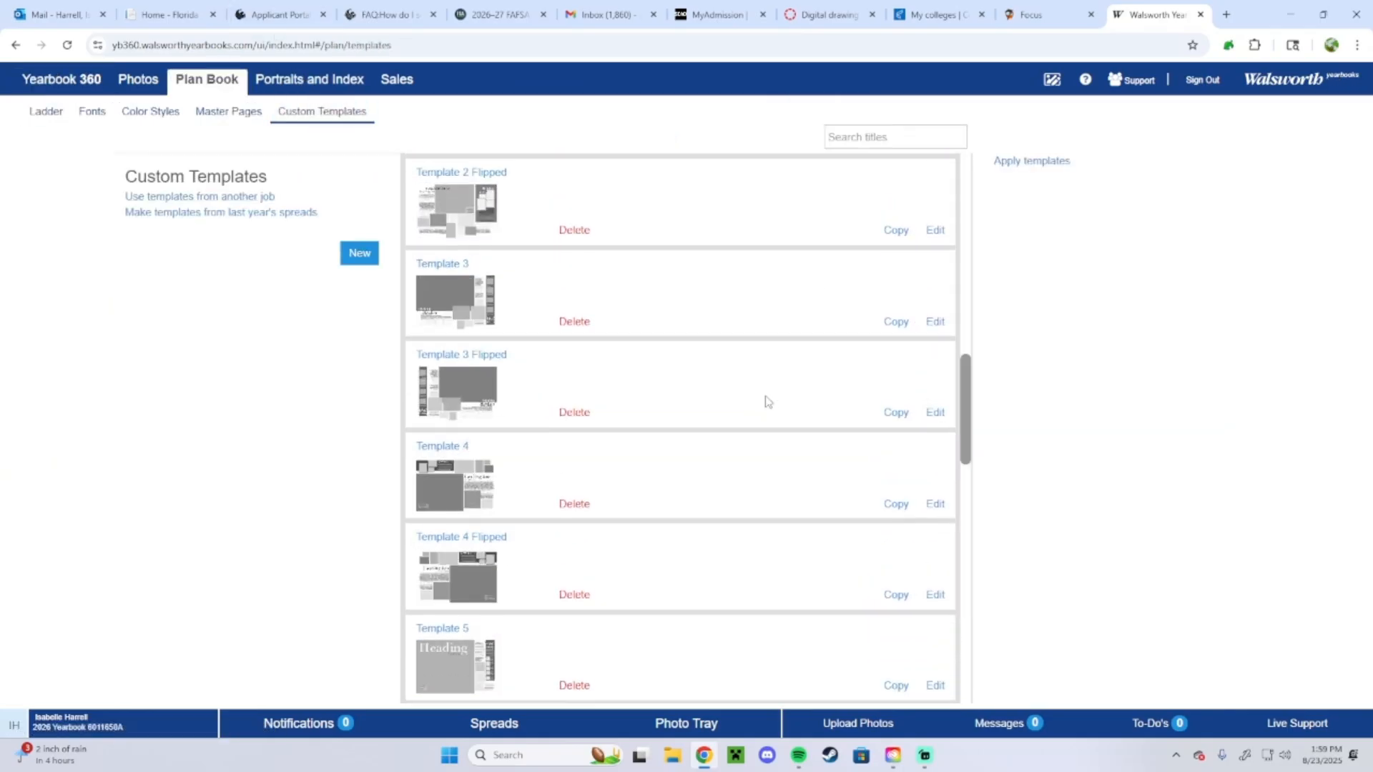
scroll(768, 398, "down", 4)
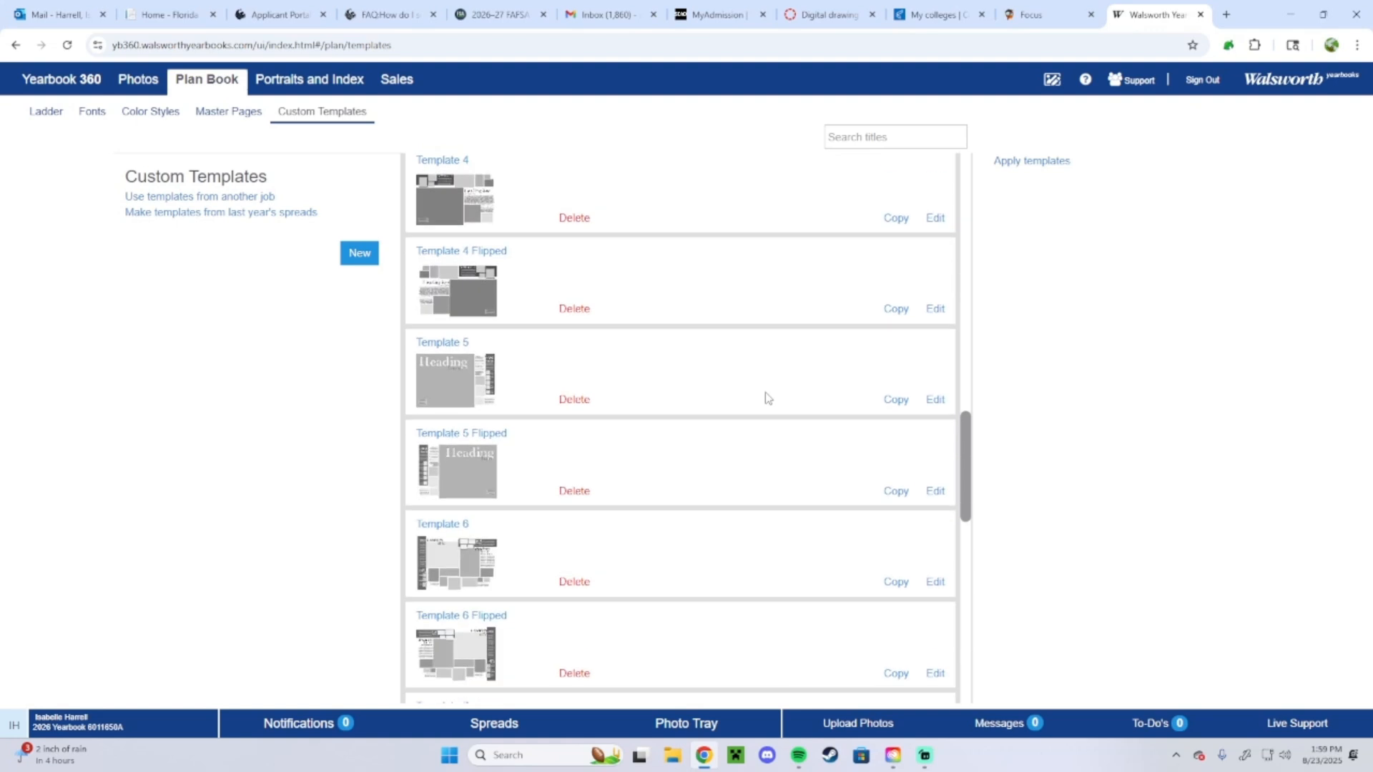
scroll(767, 398, "down", 2)
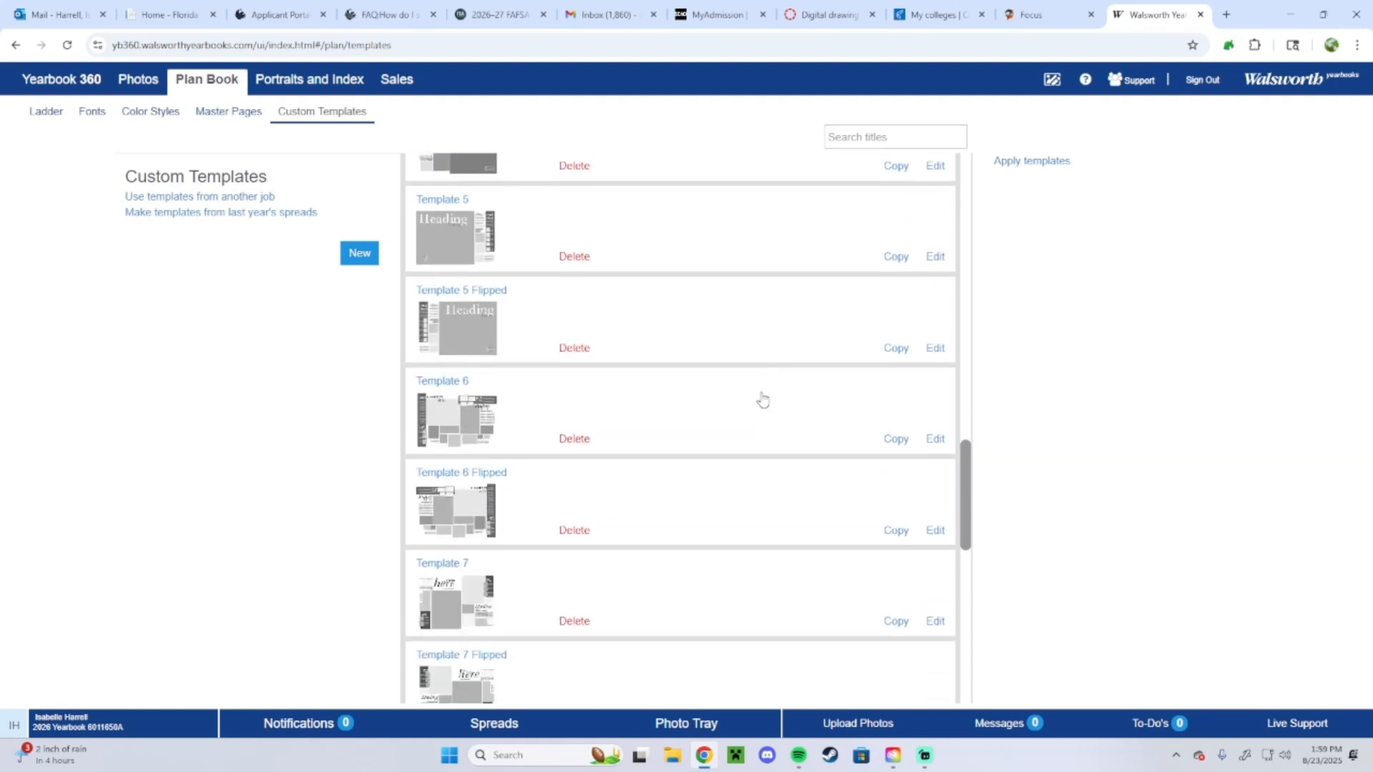
scroll(763, 399, "down", 4)
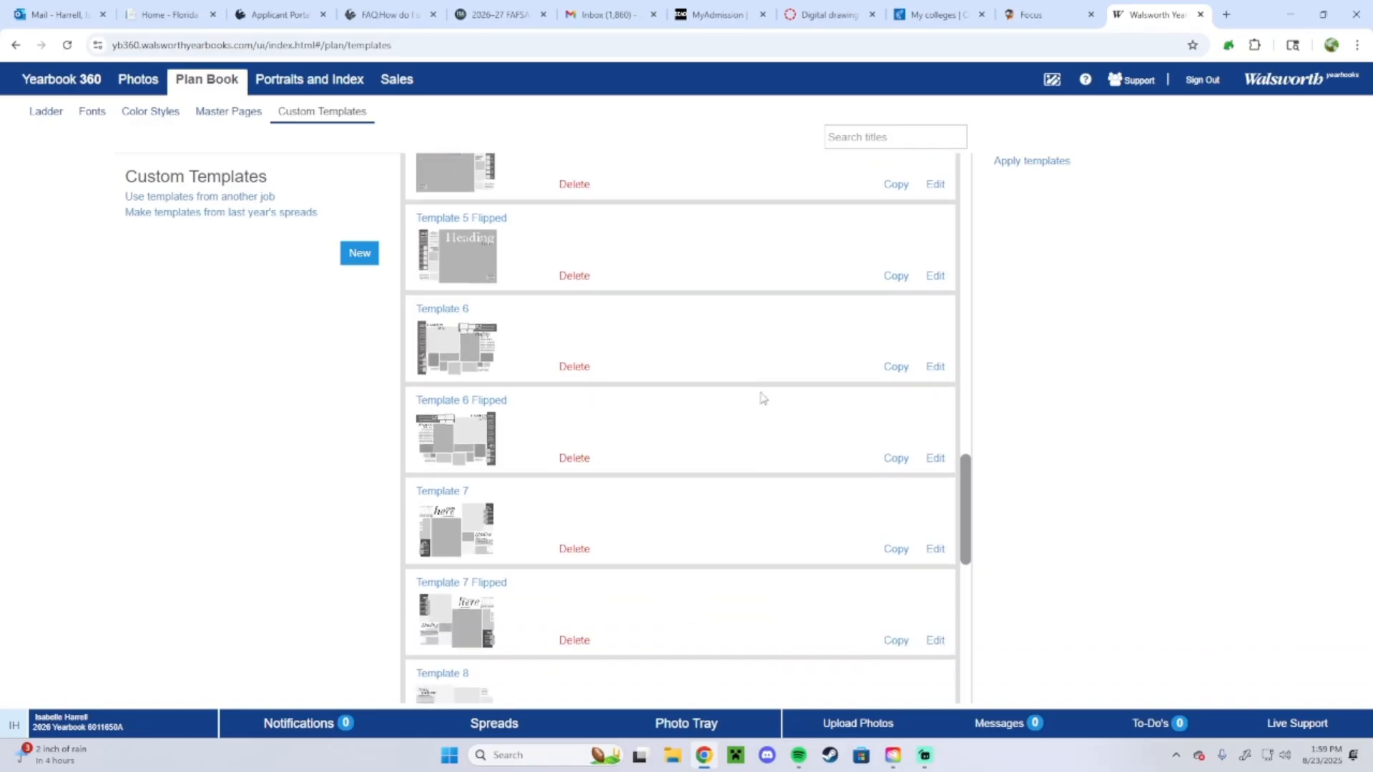
scroll(763, 398, "down", 2)
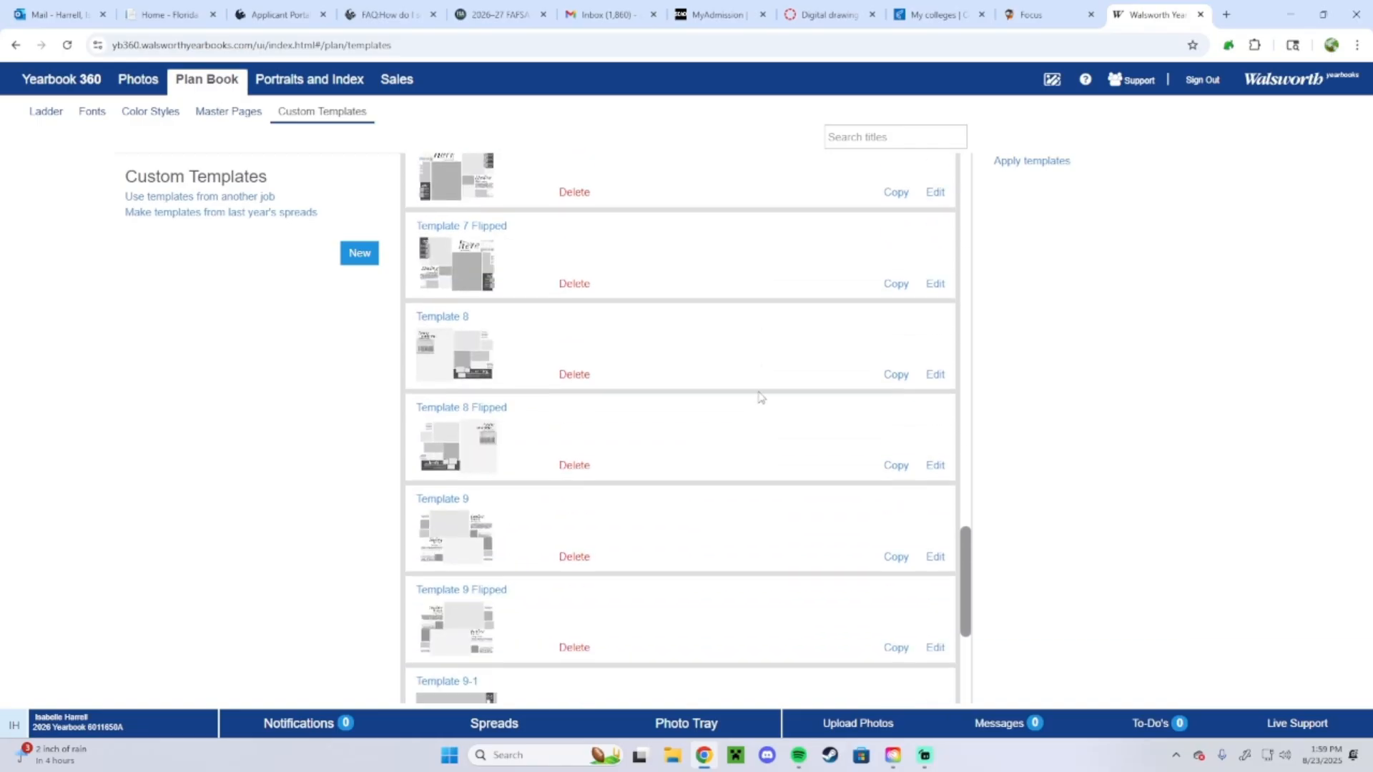
scroll(761, 398, "down", 2)
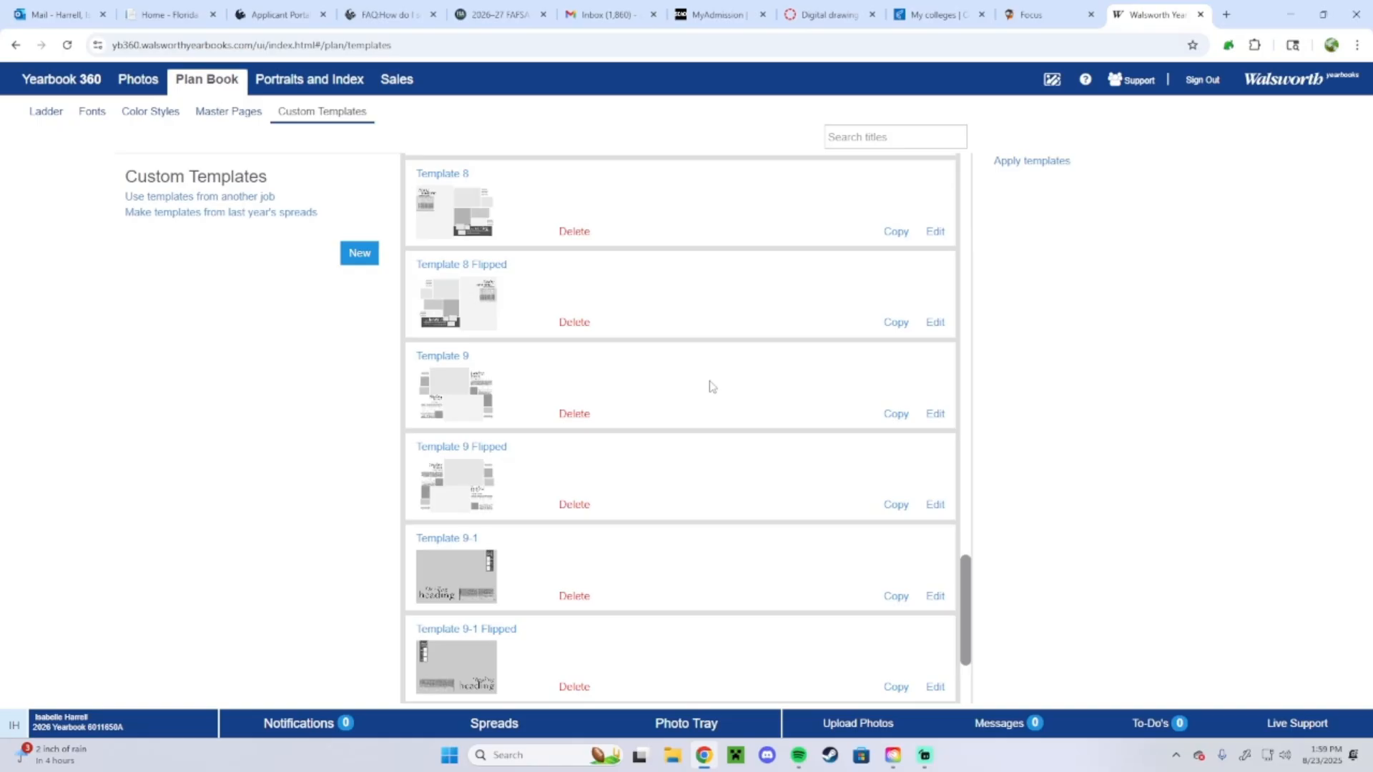
scroll(714, 387, "down", 3)
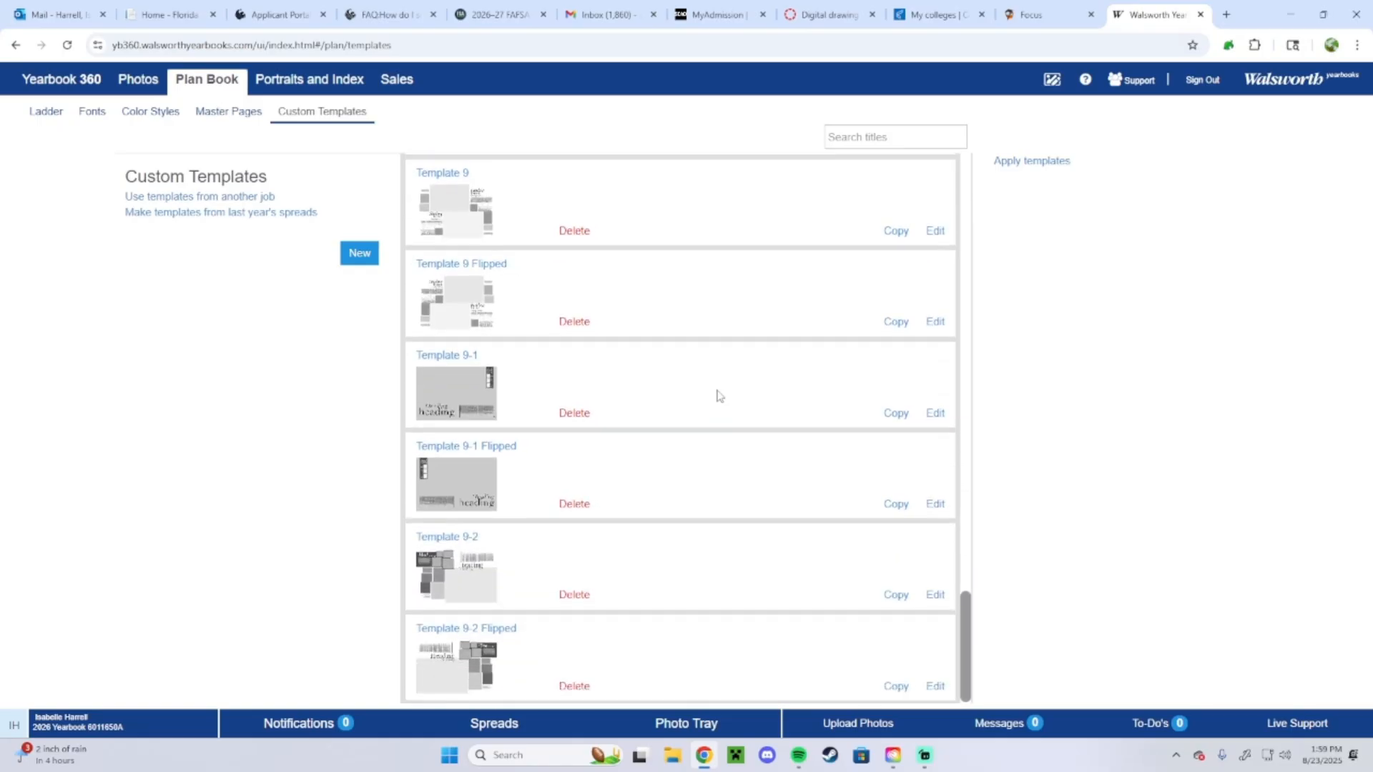
scroll(719, 395, "up", 12)
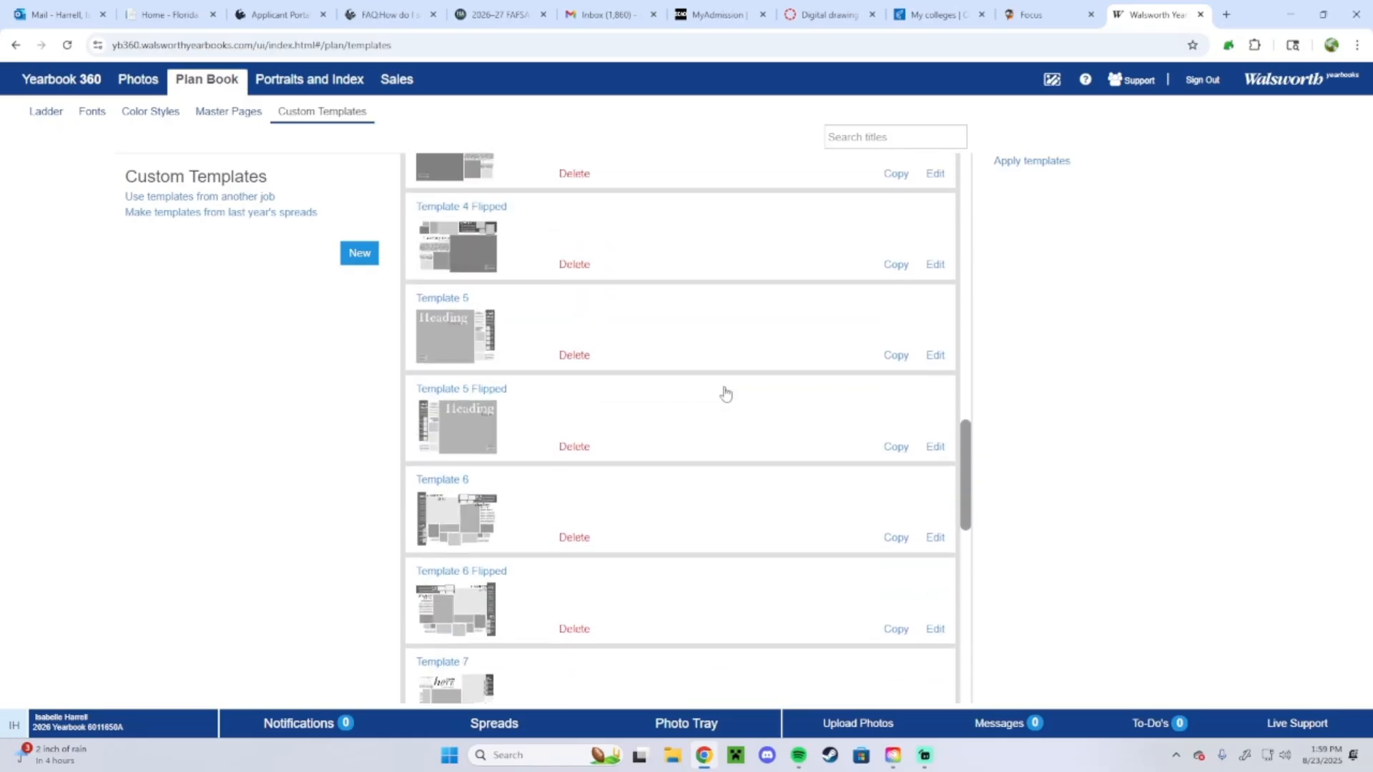
scroll(726, 390, "up", 7)
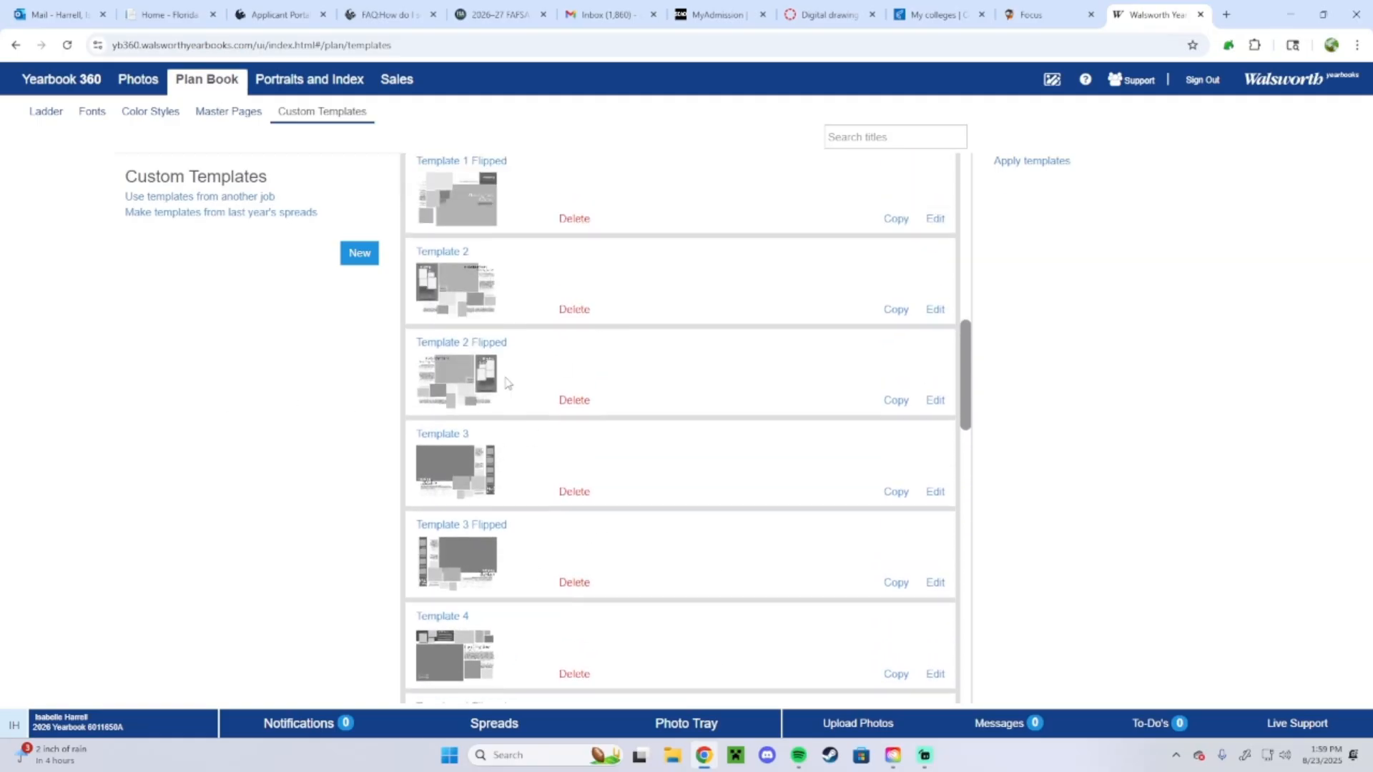
scroll(464, 343, "up", 2)
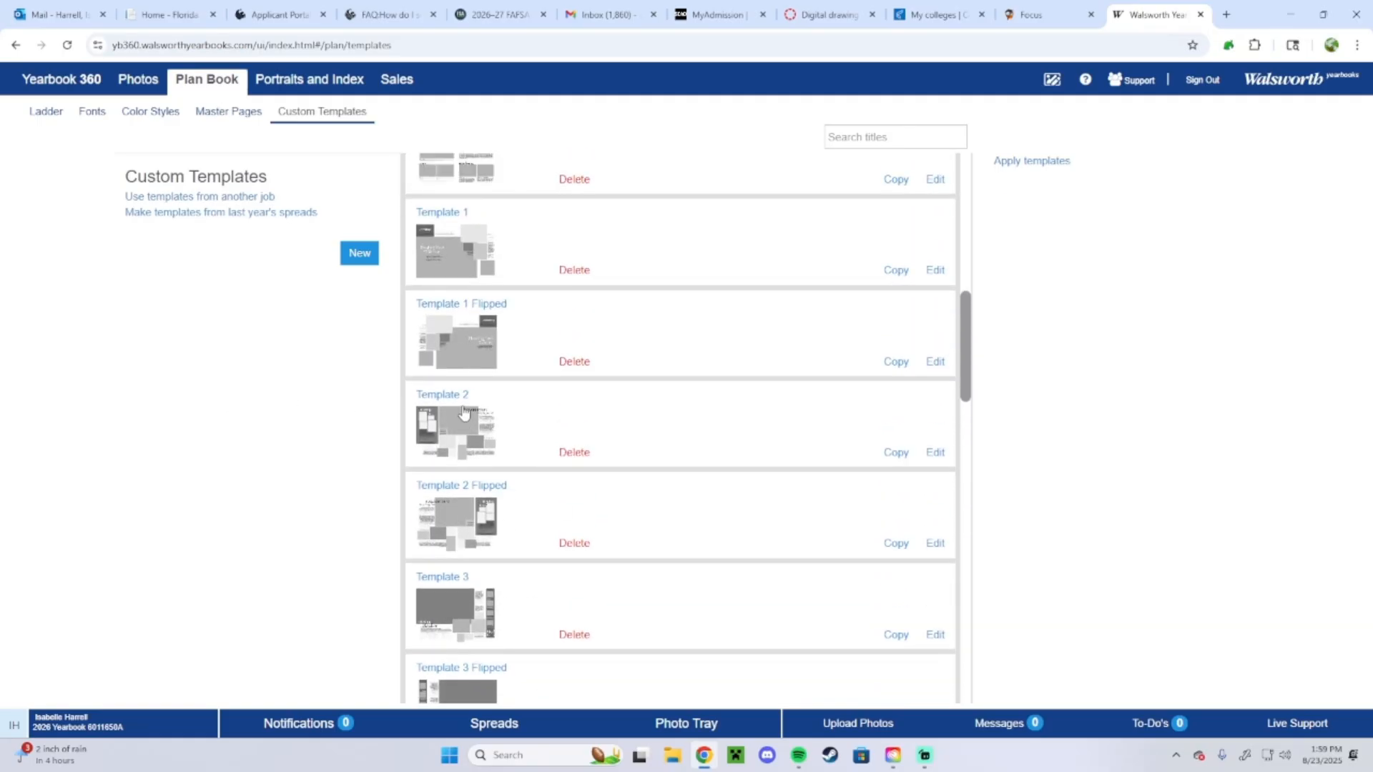
- Open Template 2 to view its spread layout and close it
scroll(473, 425, "down", 1)
left_click(929, 379)
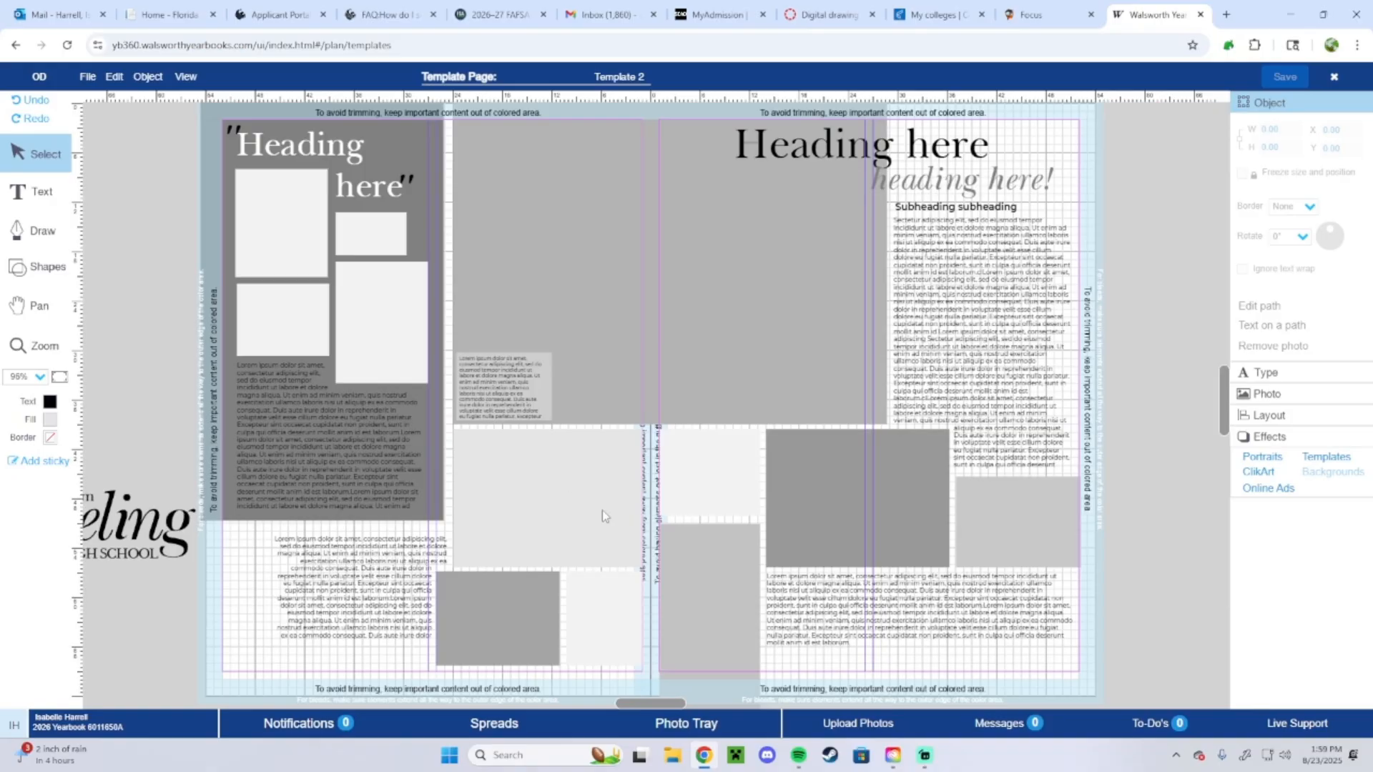
left_click(1333, 76)
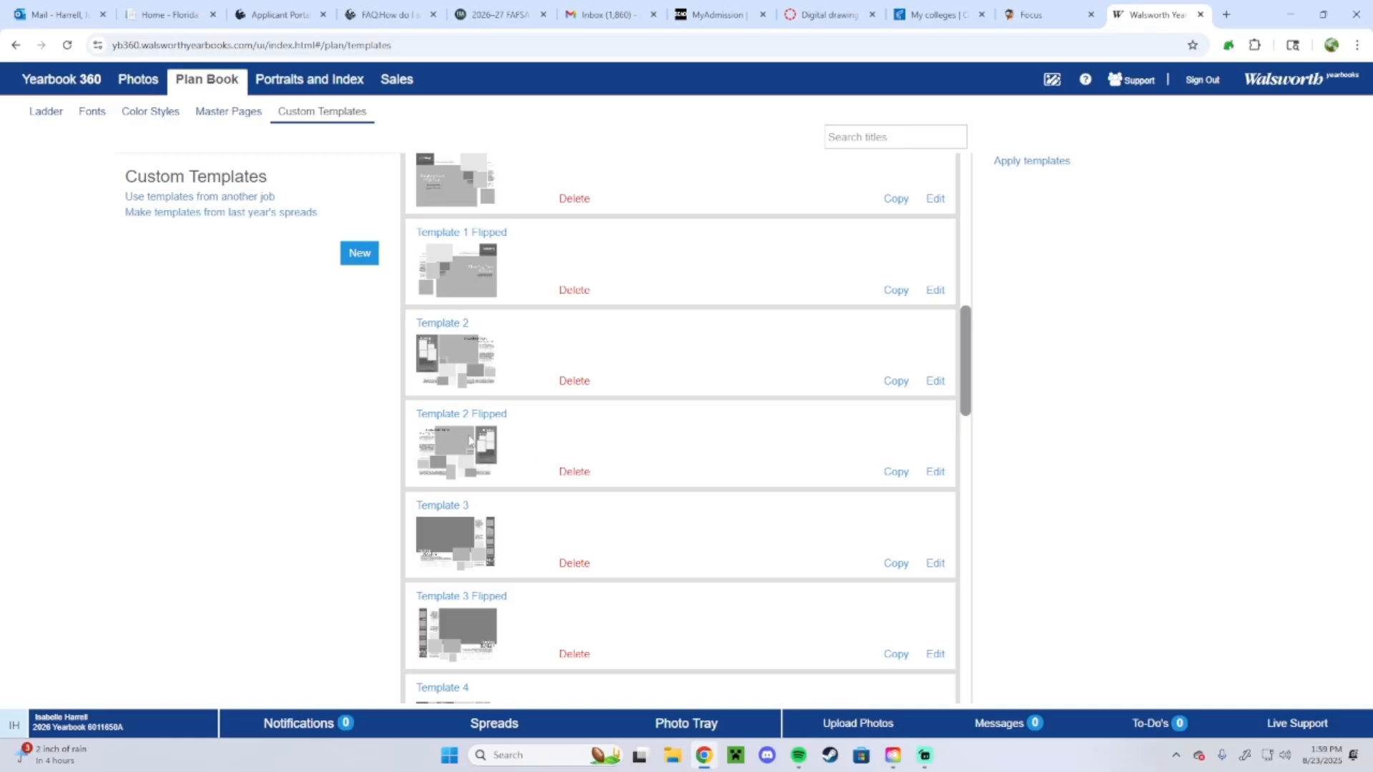
- Open Template 3 Flipped to view its spread layout and close it
scroll(491, 458, "down", 2)
scroll(655, 468, "down", 2)
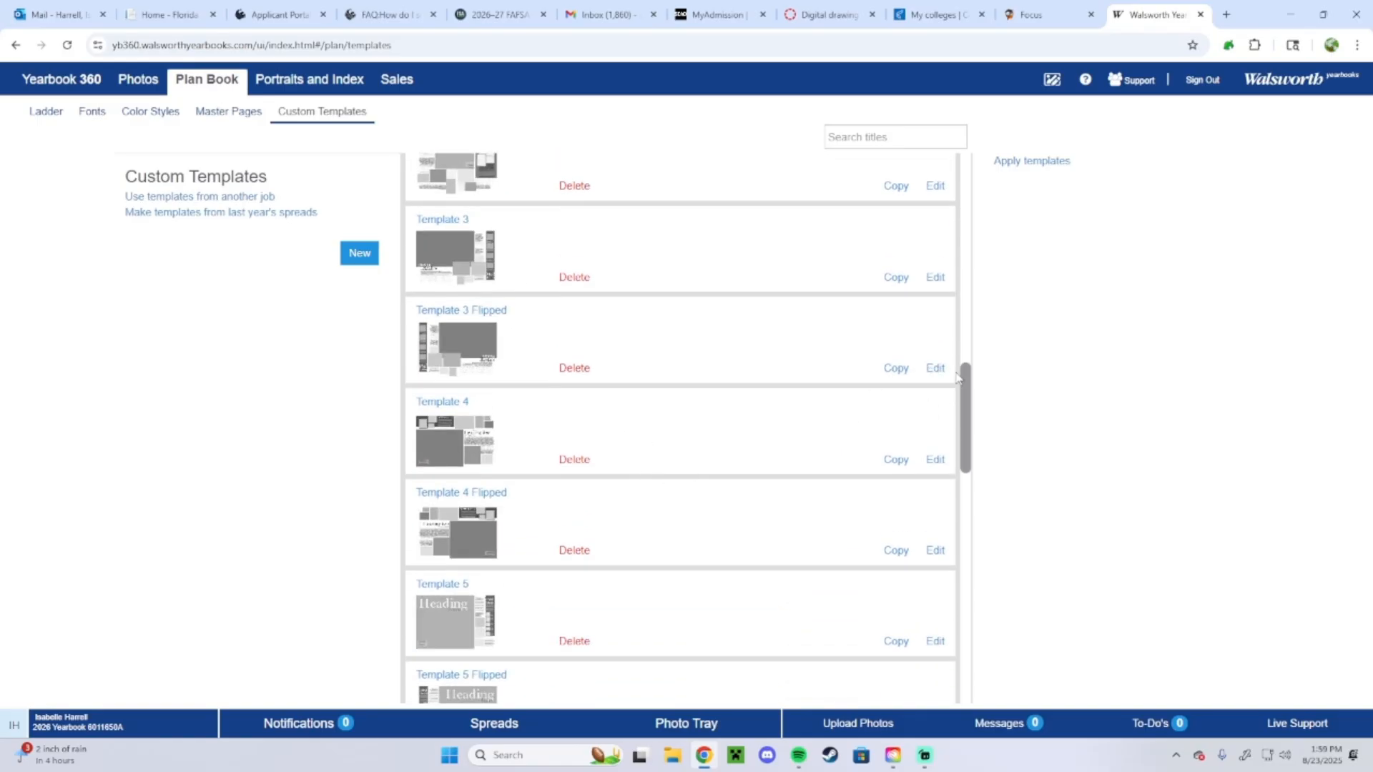
left_click(932, 369)
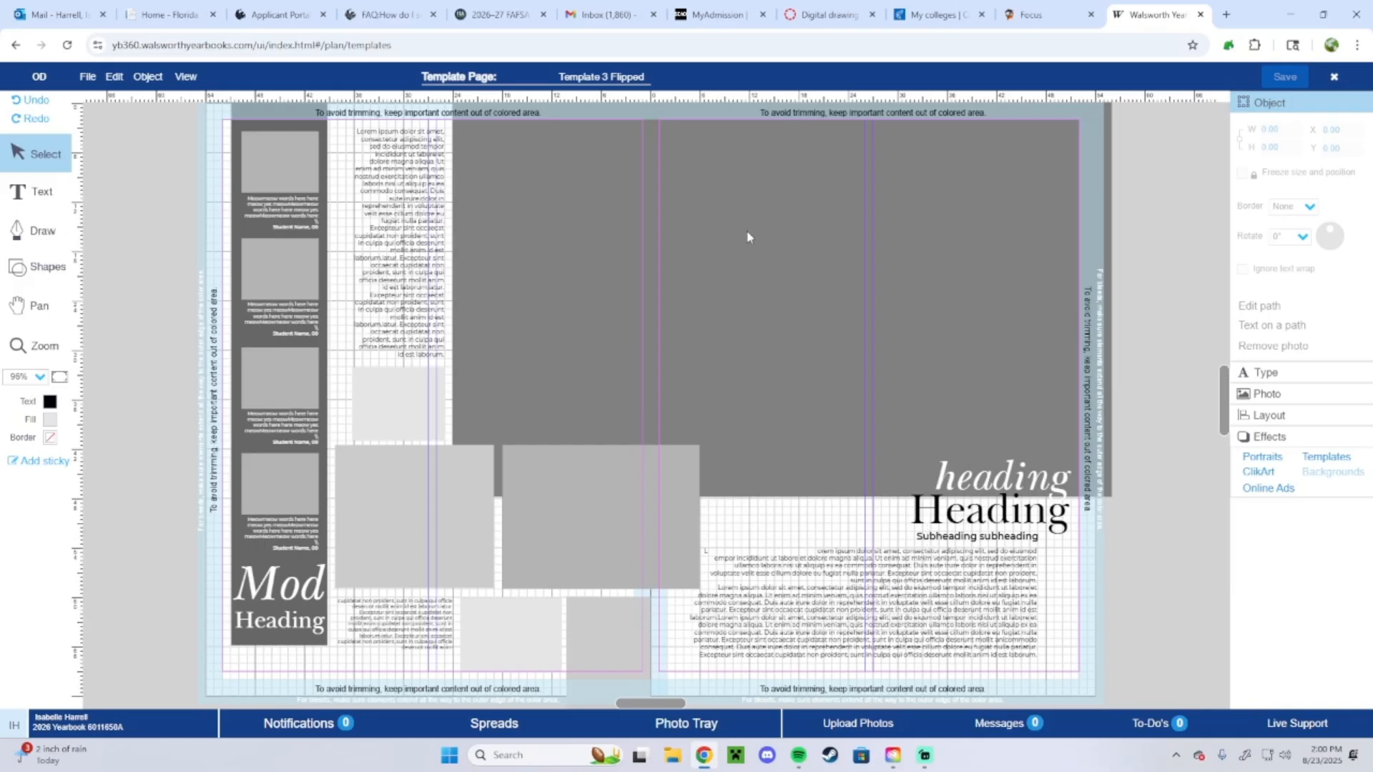
left_click(1335, 80)
- Open Template 6 to view its spread layout
scroll(718, 526, "down", 1)
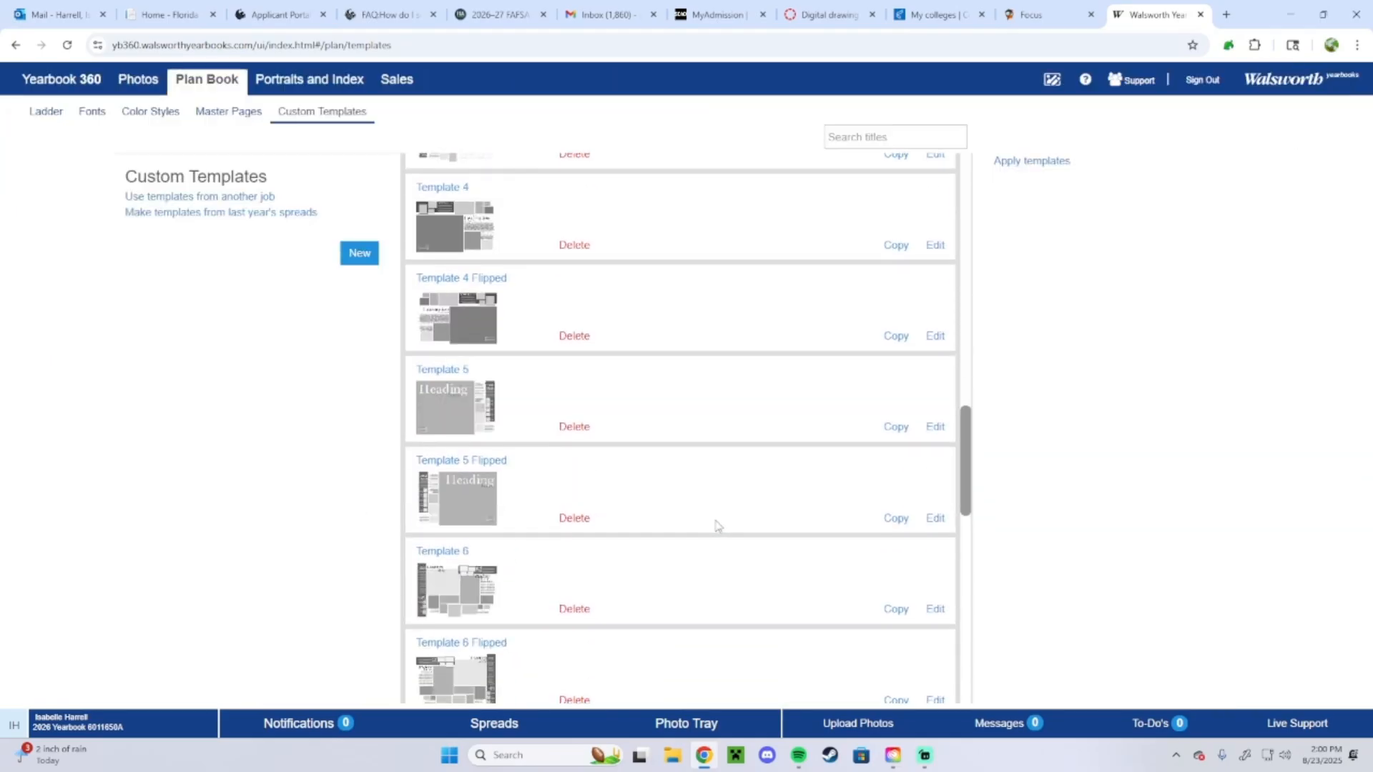
scroll(715, 526, "down", 5)
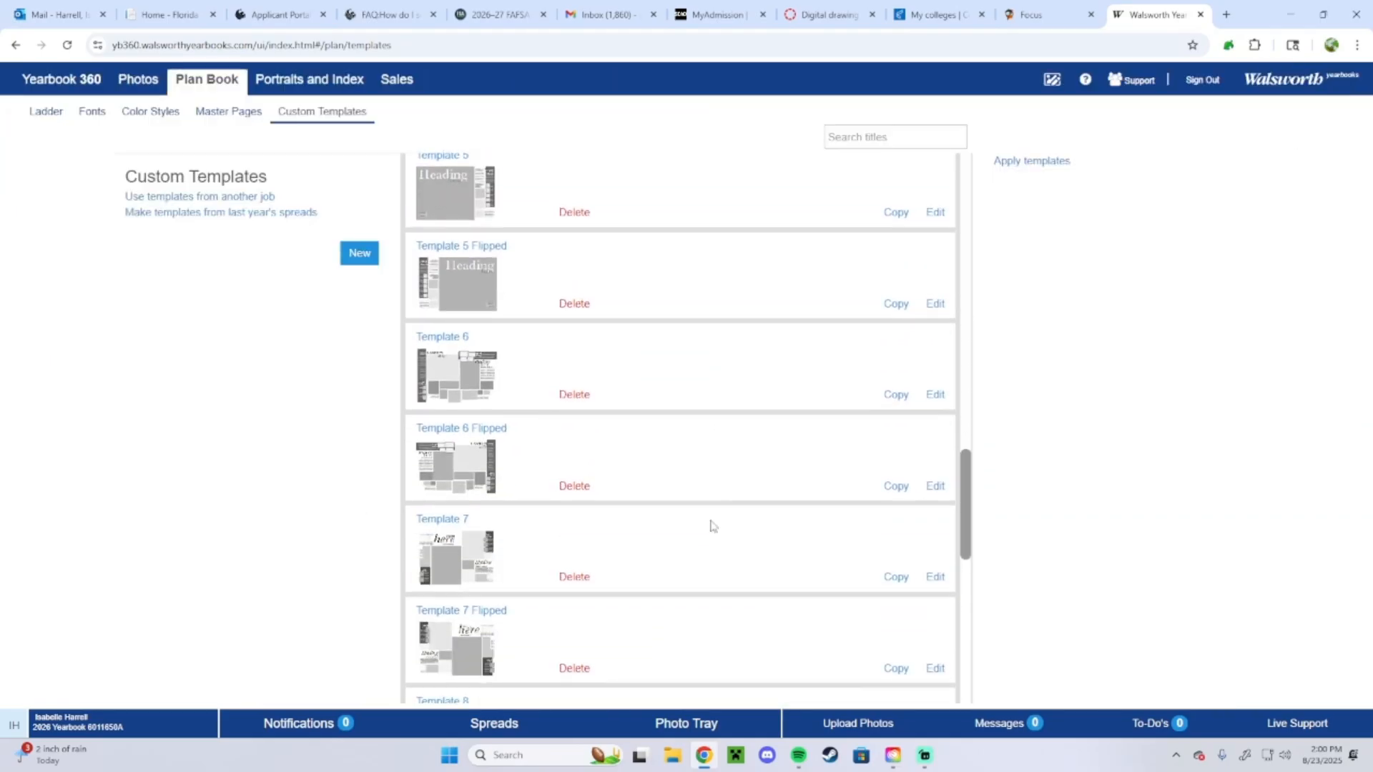
left_click(937, 253)
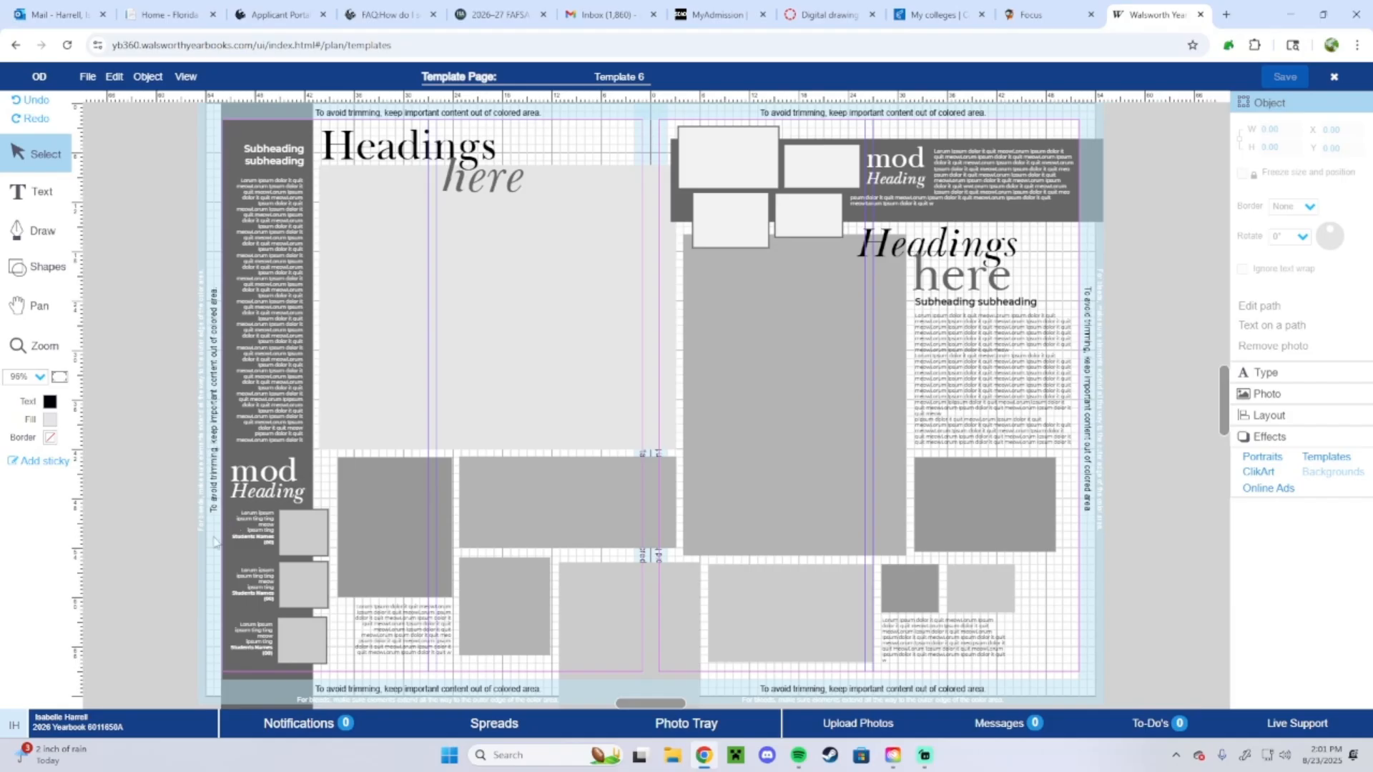
- Try narrowing the dark sidebar's outer bleed edge to a width of about 10p11, and close Template 6 without saving
left_click(235, 413)
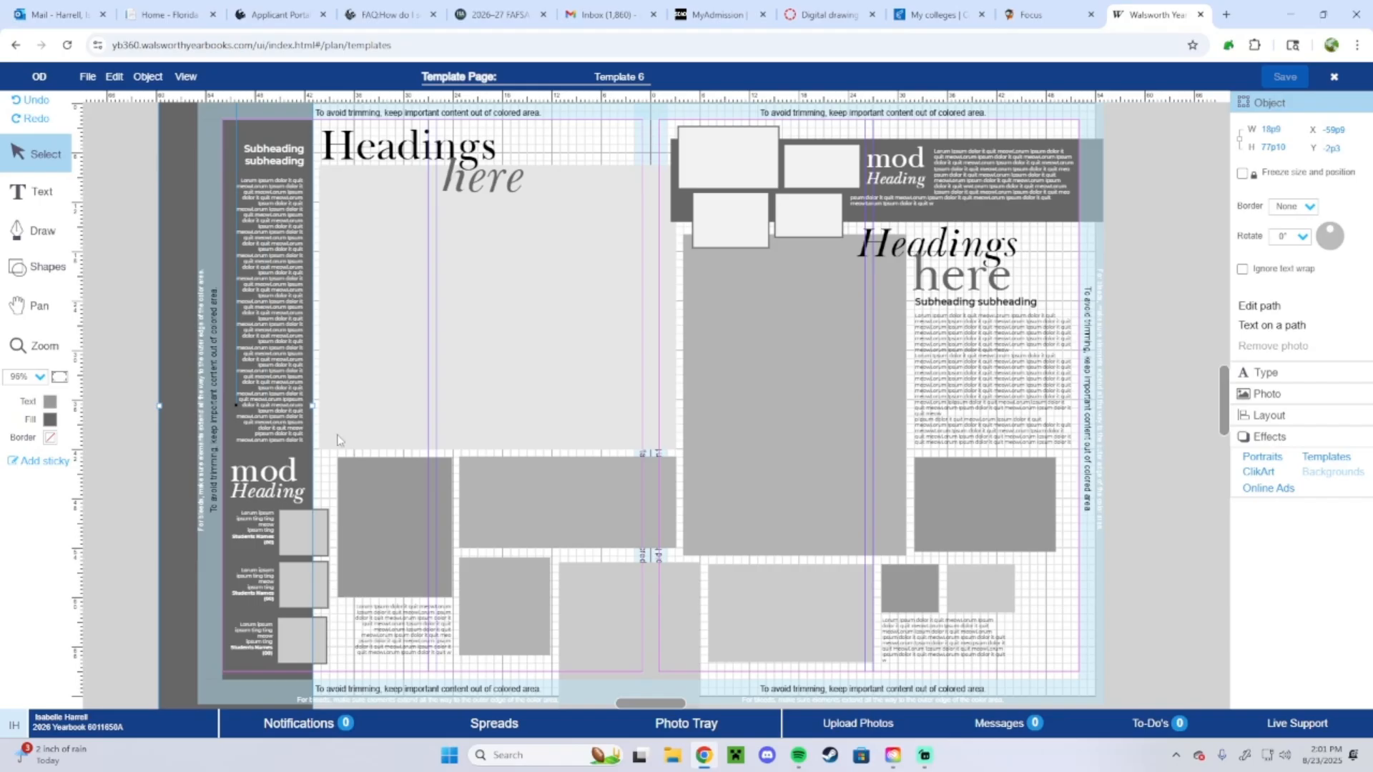
left_click_drag(161, 405, 209, 404)
left_click(191, 369)
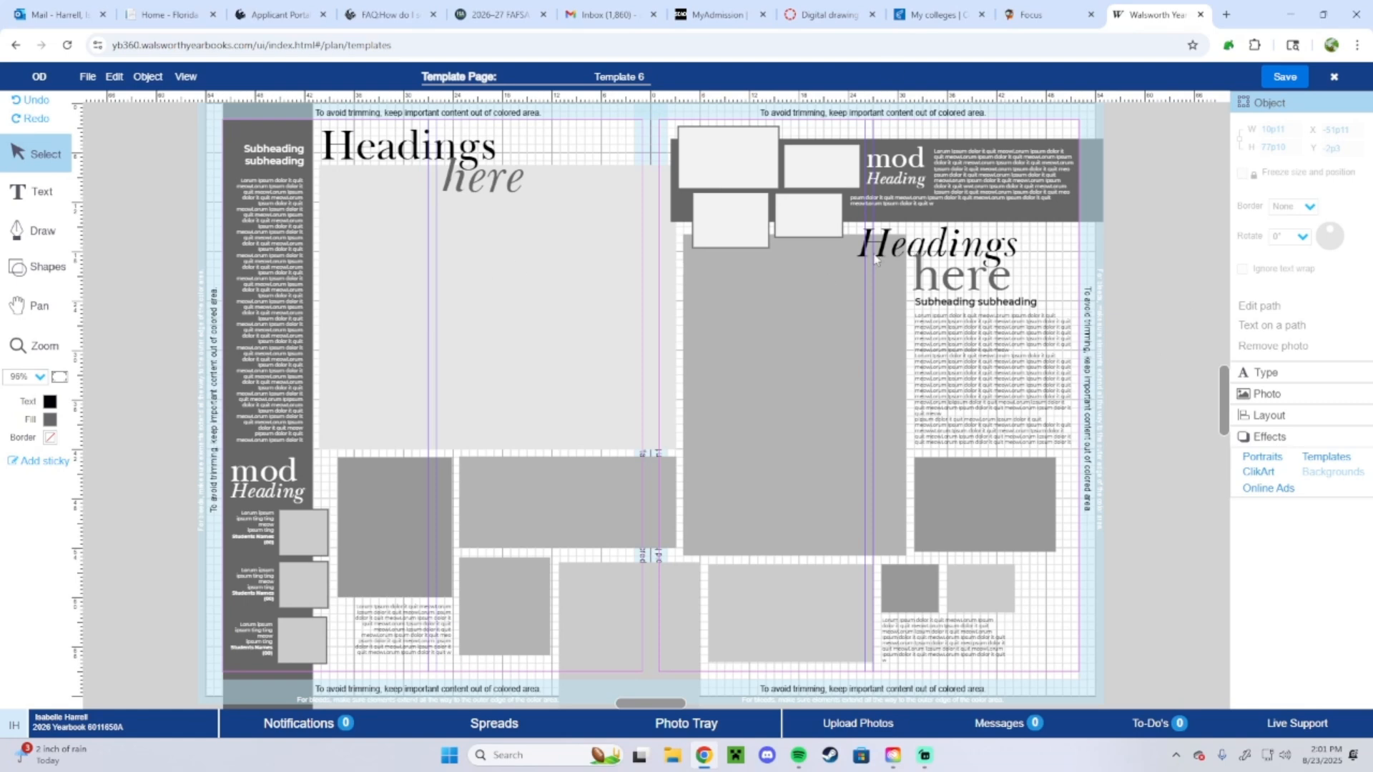
left_click(1333, 77)
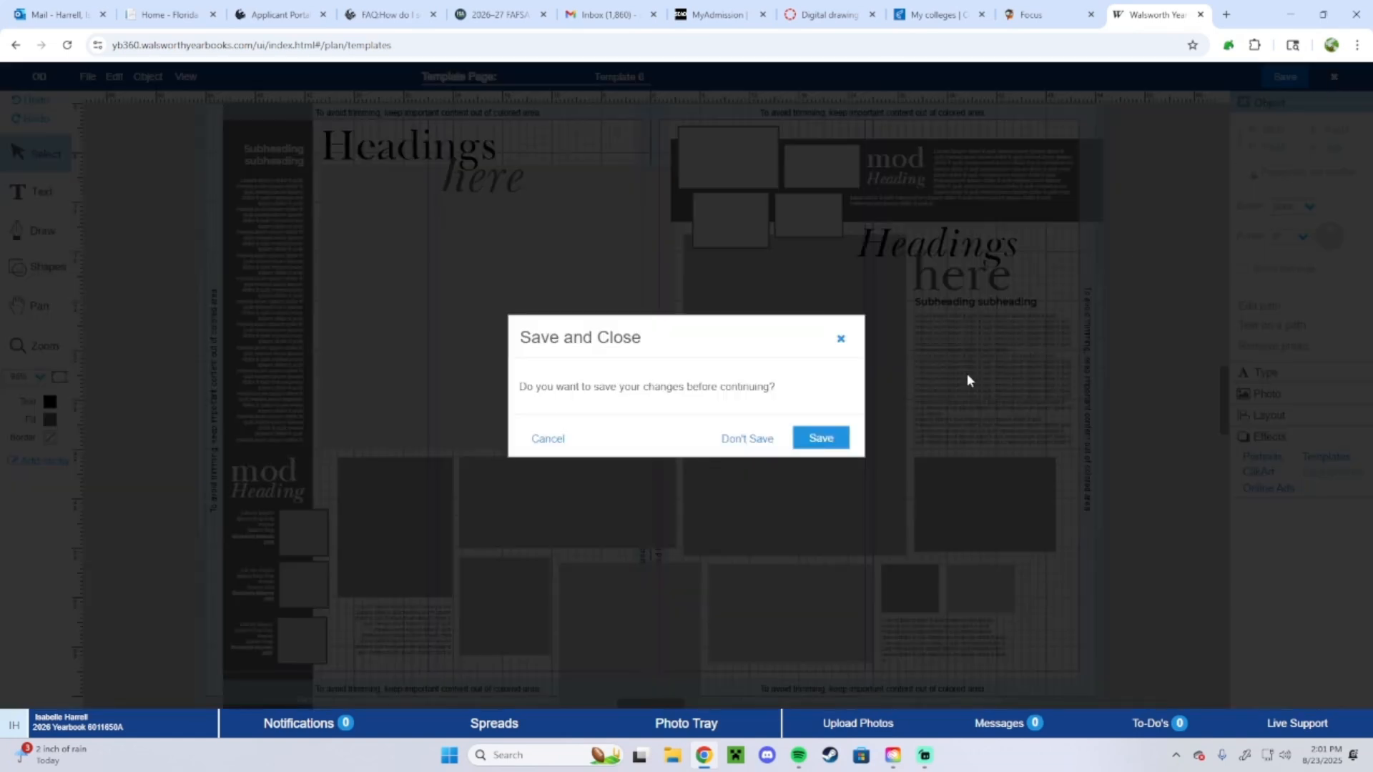
left_click(740, 439)
- Look through the remaining custom templates and open Template 5 to view its layout
scroll(698, 527, "down", 8)
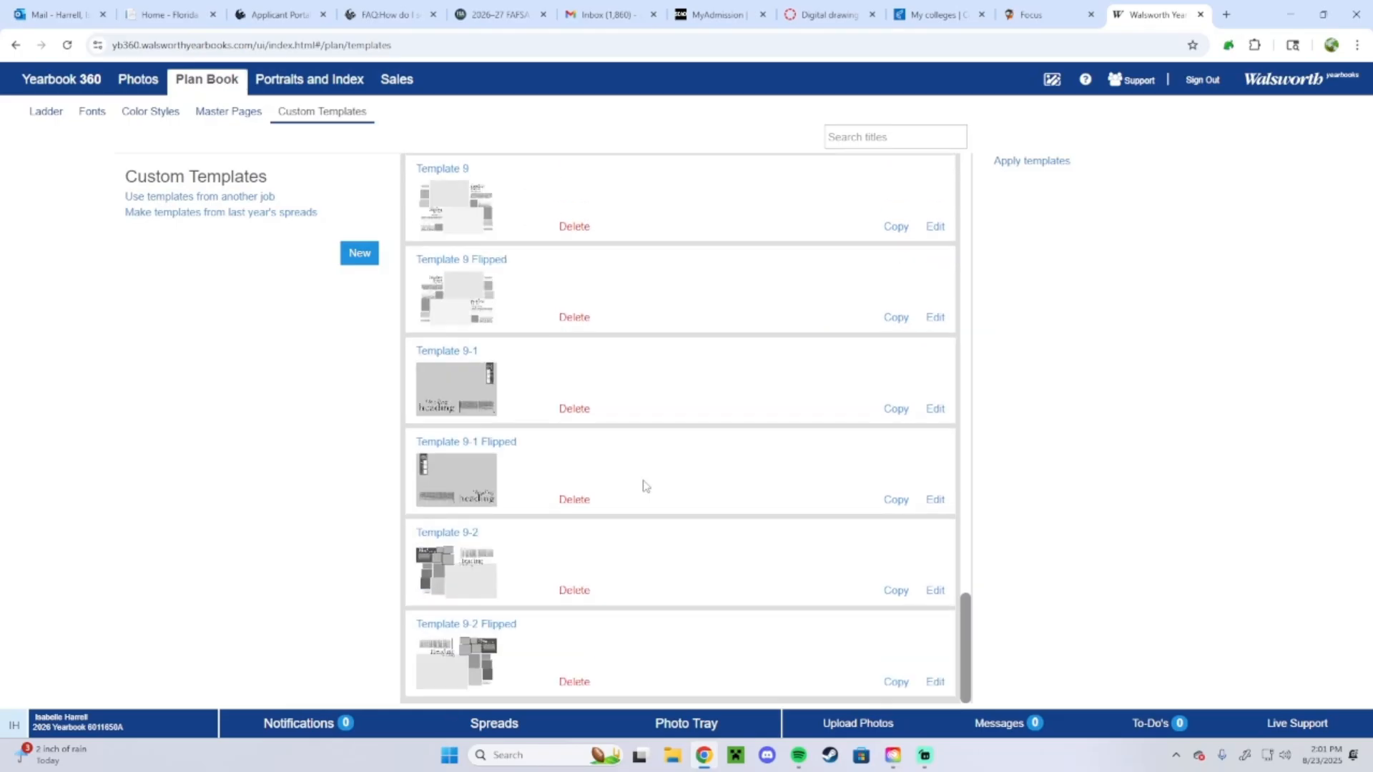
scroll(744, 518, "up", 15)
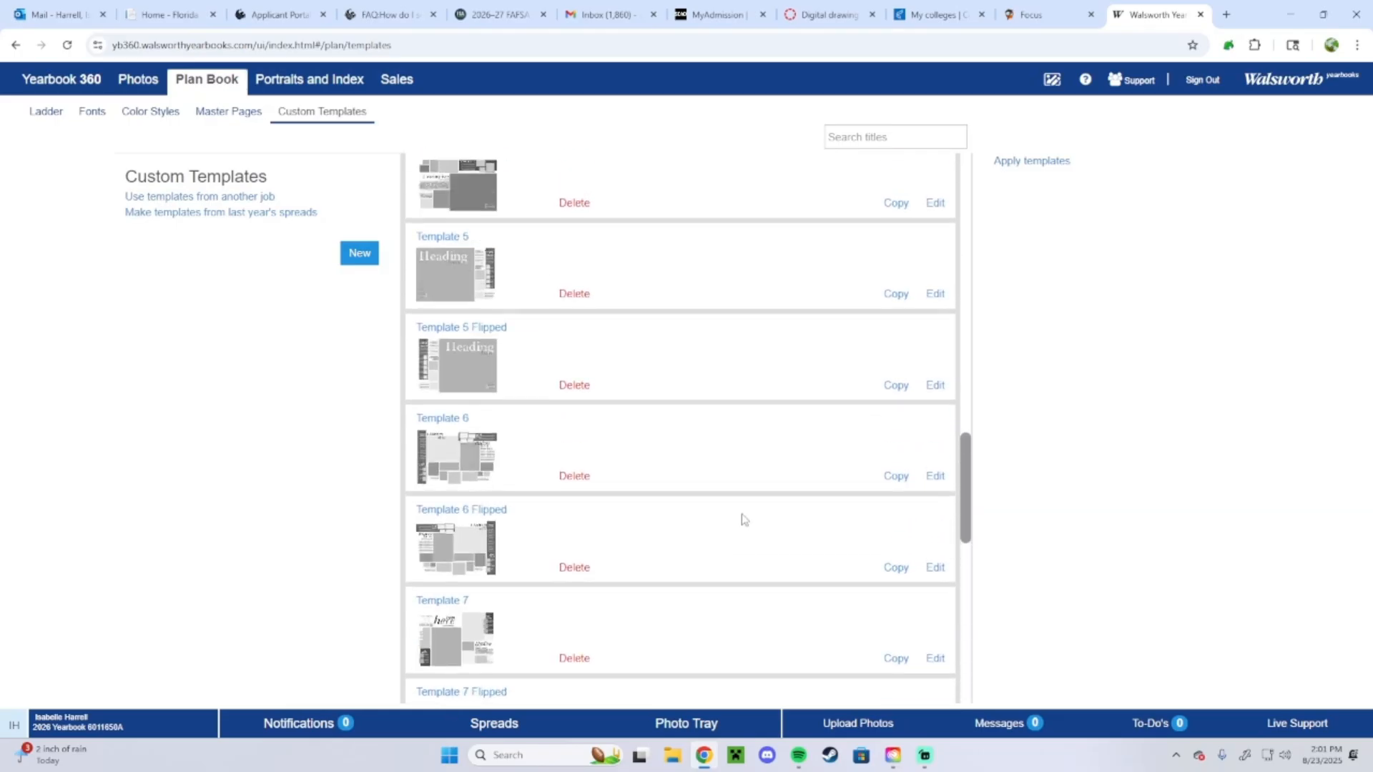
scroll(746, 515, "up", 8)
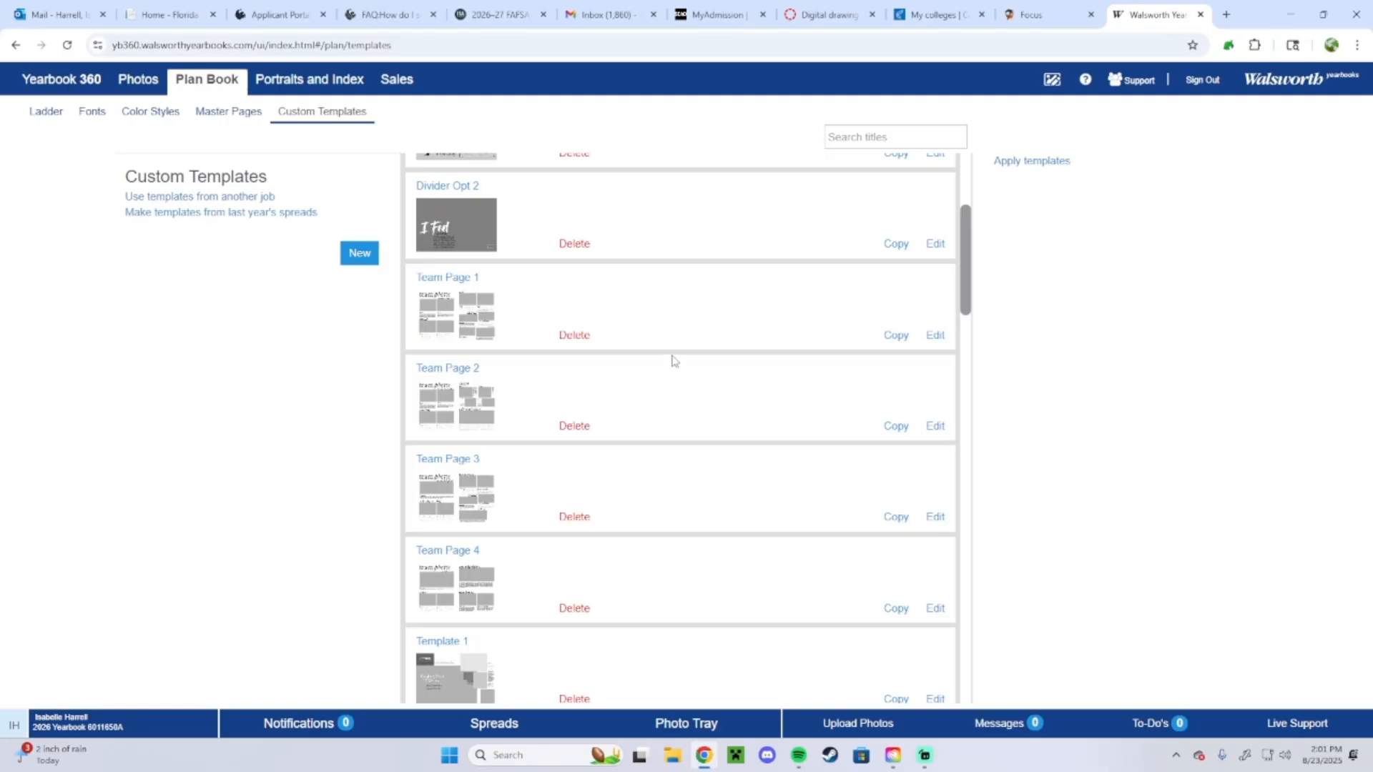
scroll(676, 356, "down", 10)
scroll(690, 354, "down", 2)
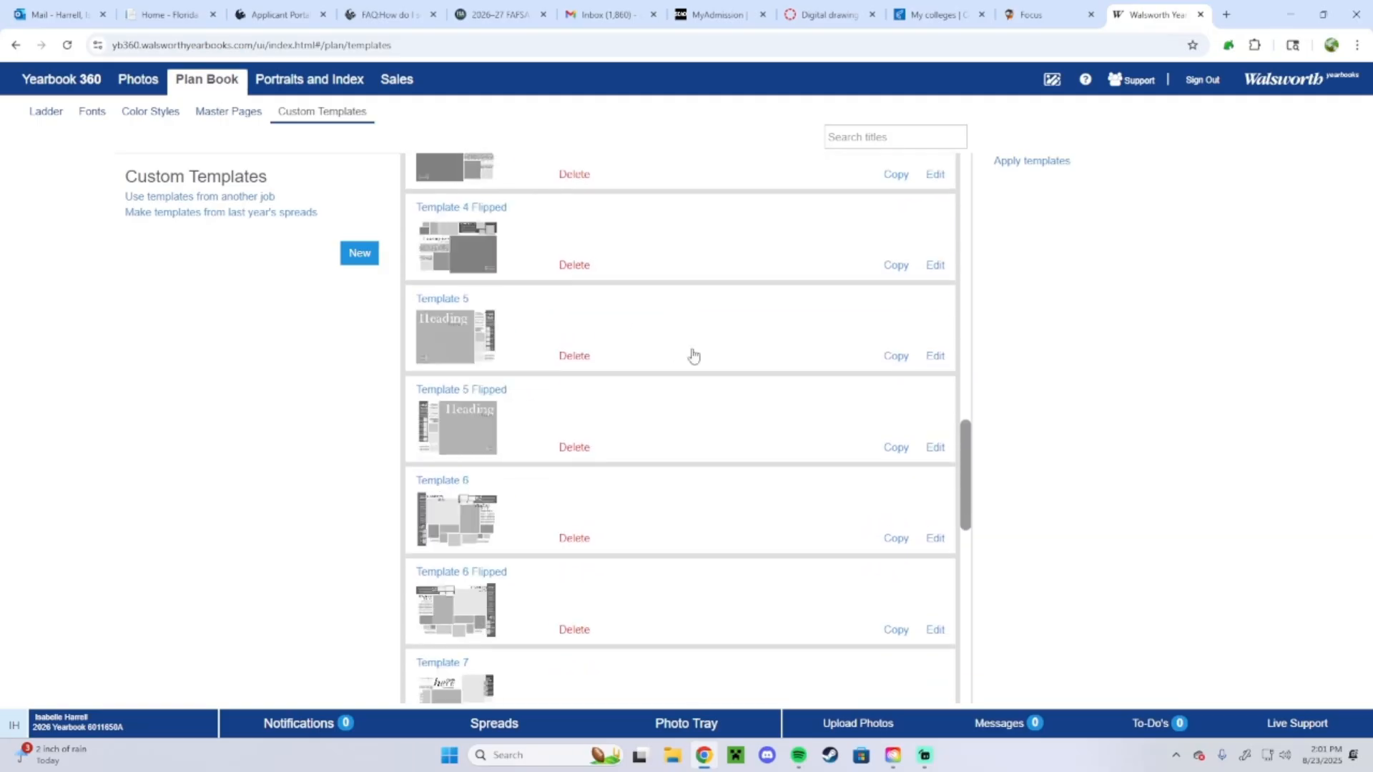
scroll(692, 356, "down", 1)
scroll(787, 336, "up", 1)
left_click(936, 356)
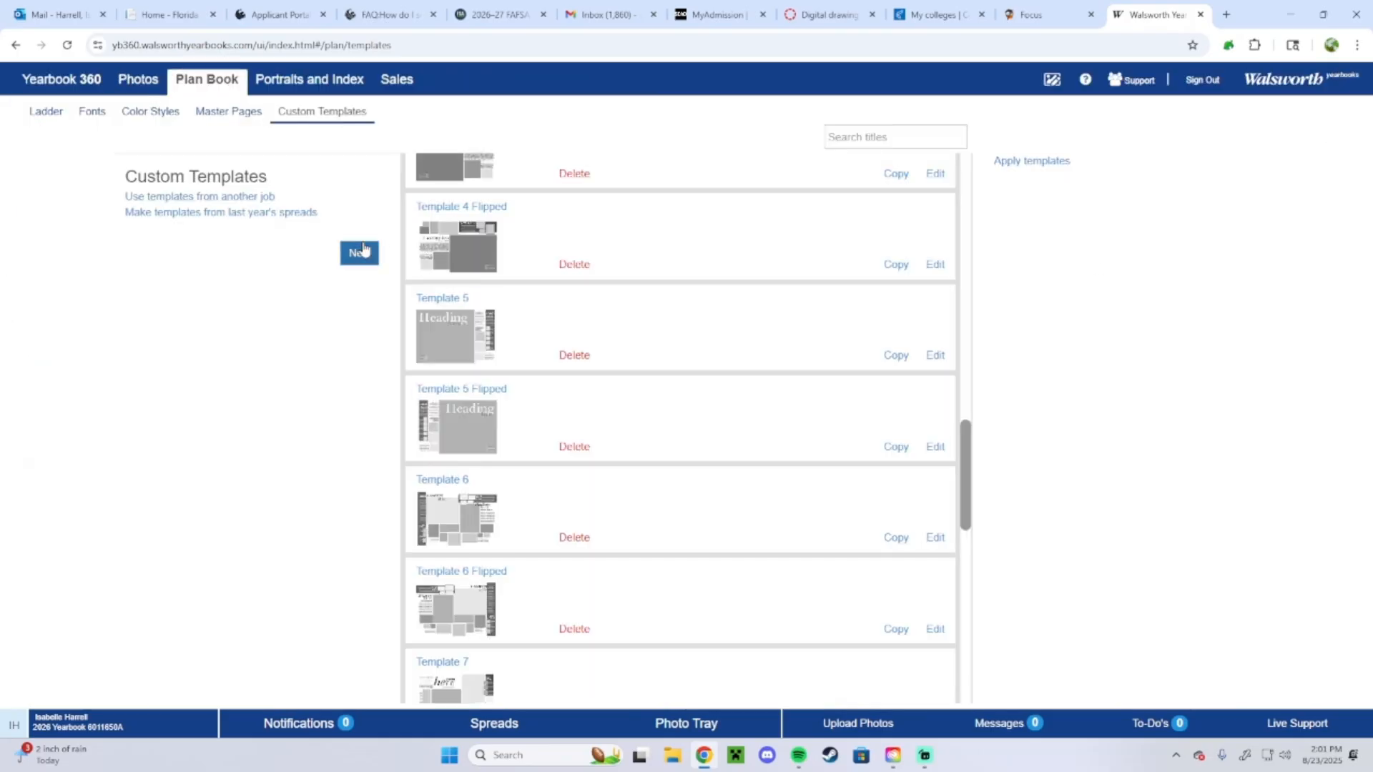
- Create a new custom template named "Practice template for tutorials" and locate it in the list
left_click(359, 252)
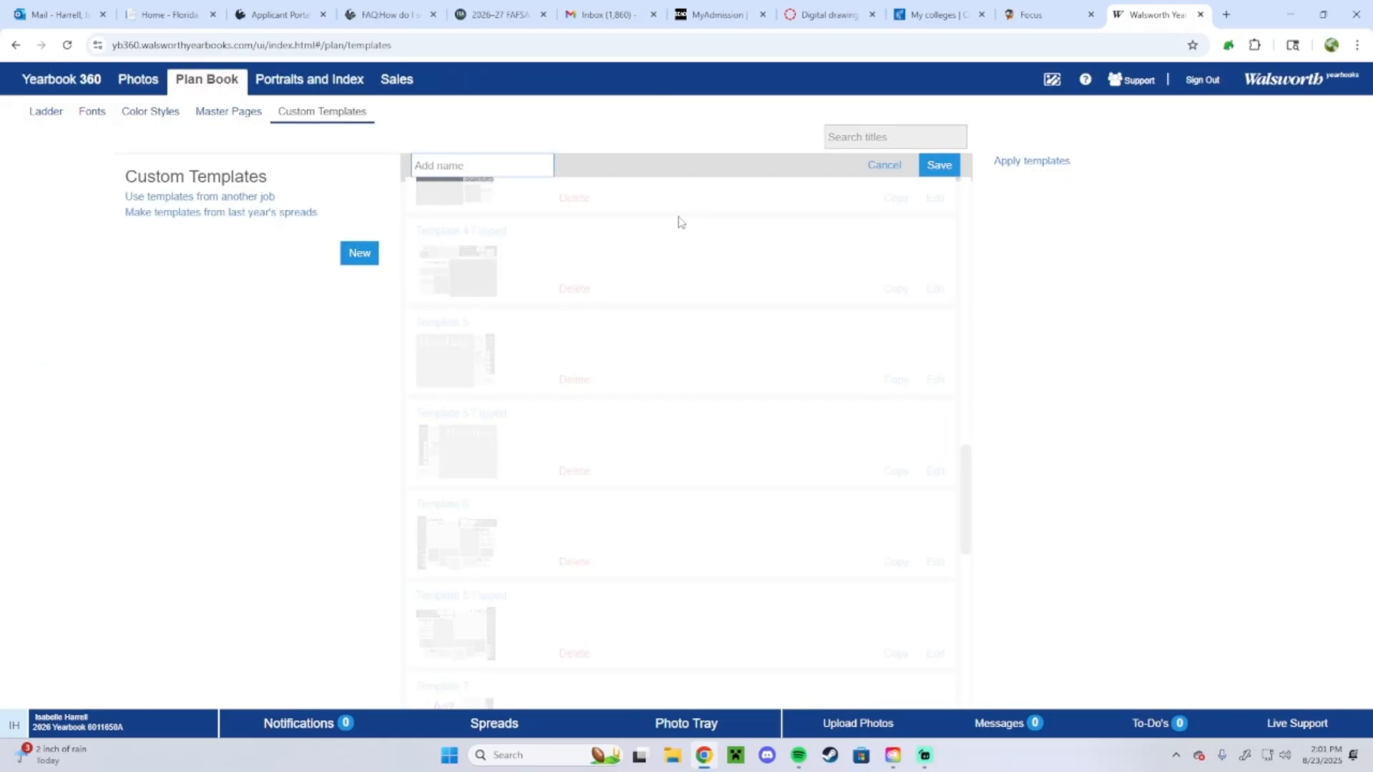
type("Pr")
type("actice template for tutorials")
key("Return")
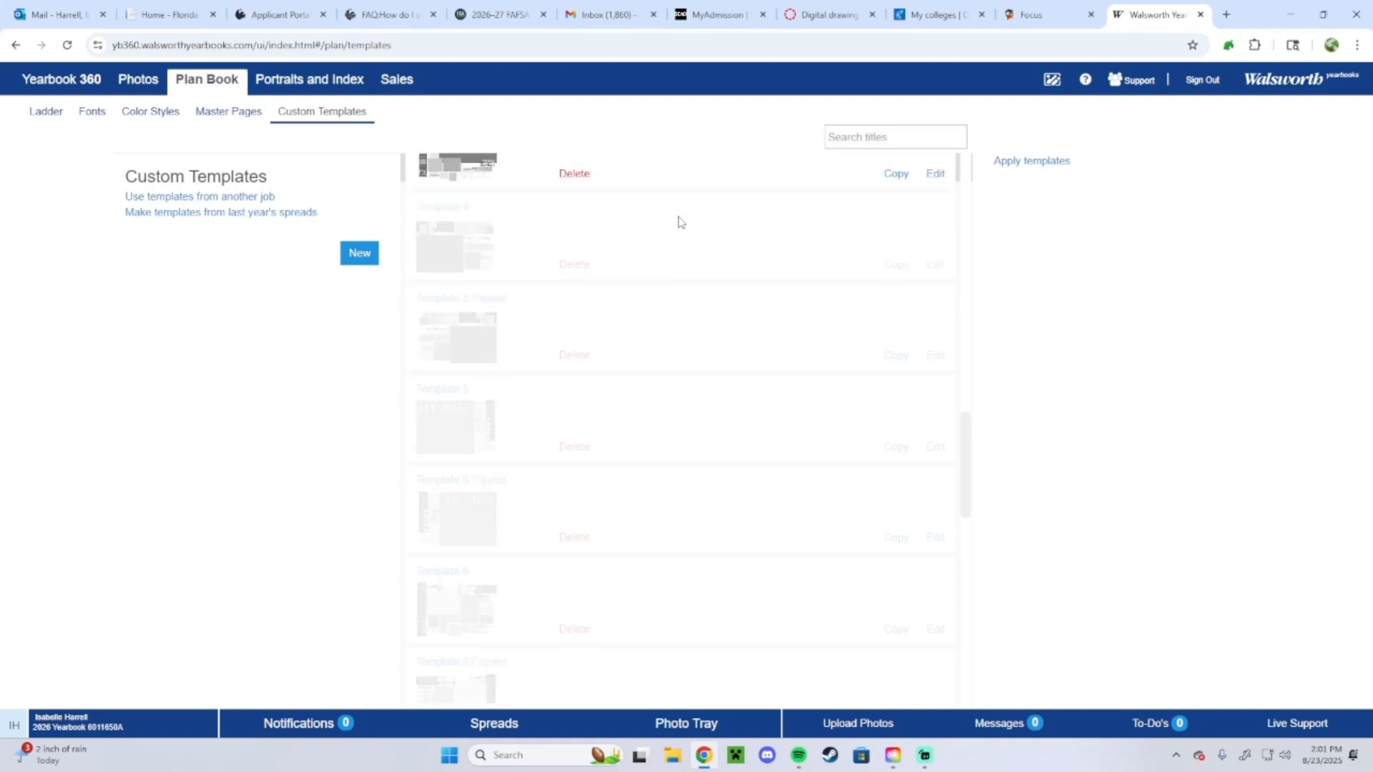
scroll(715, 308, "up", 4)
scroll(715, 307, "up", 12)
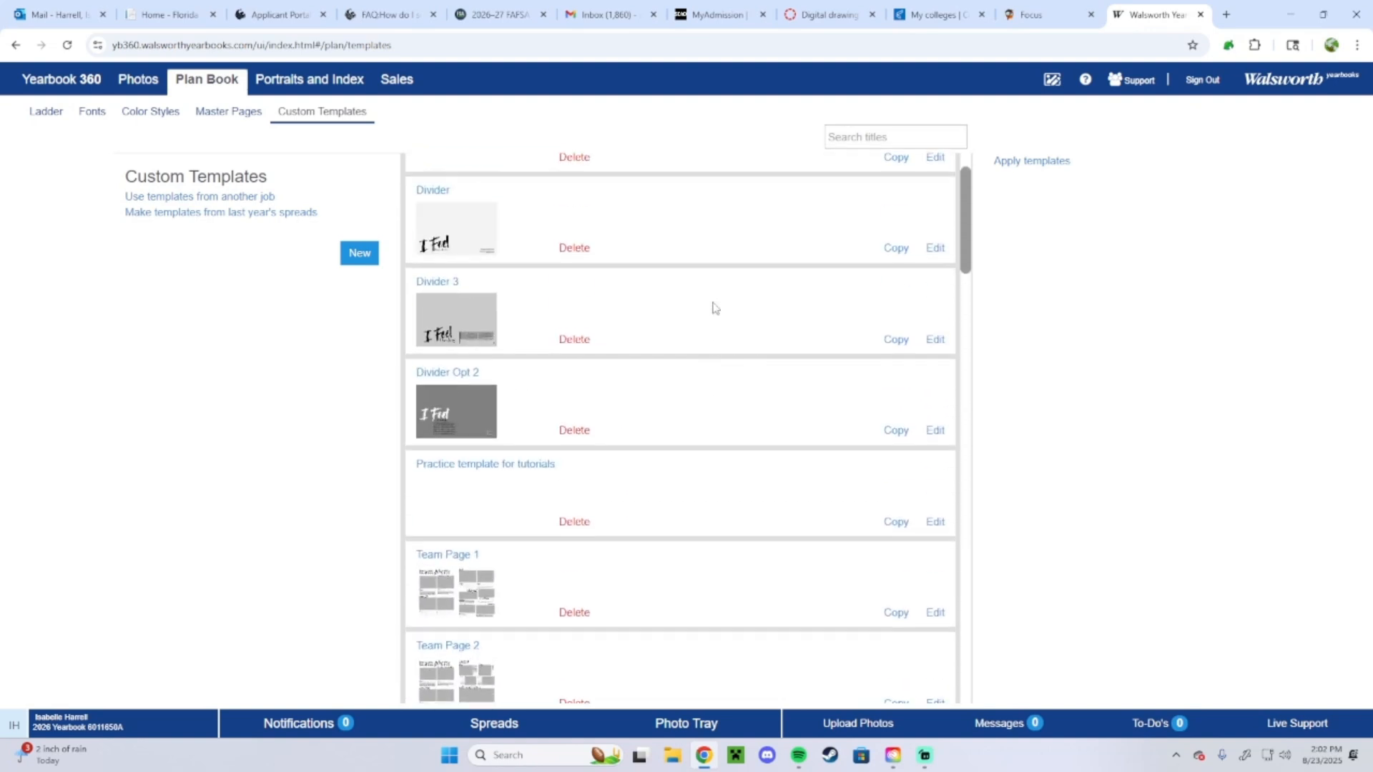
- Open the "Practice template for tutorials" template for editing and show the full pica grid
left_click(935, 551)
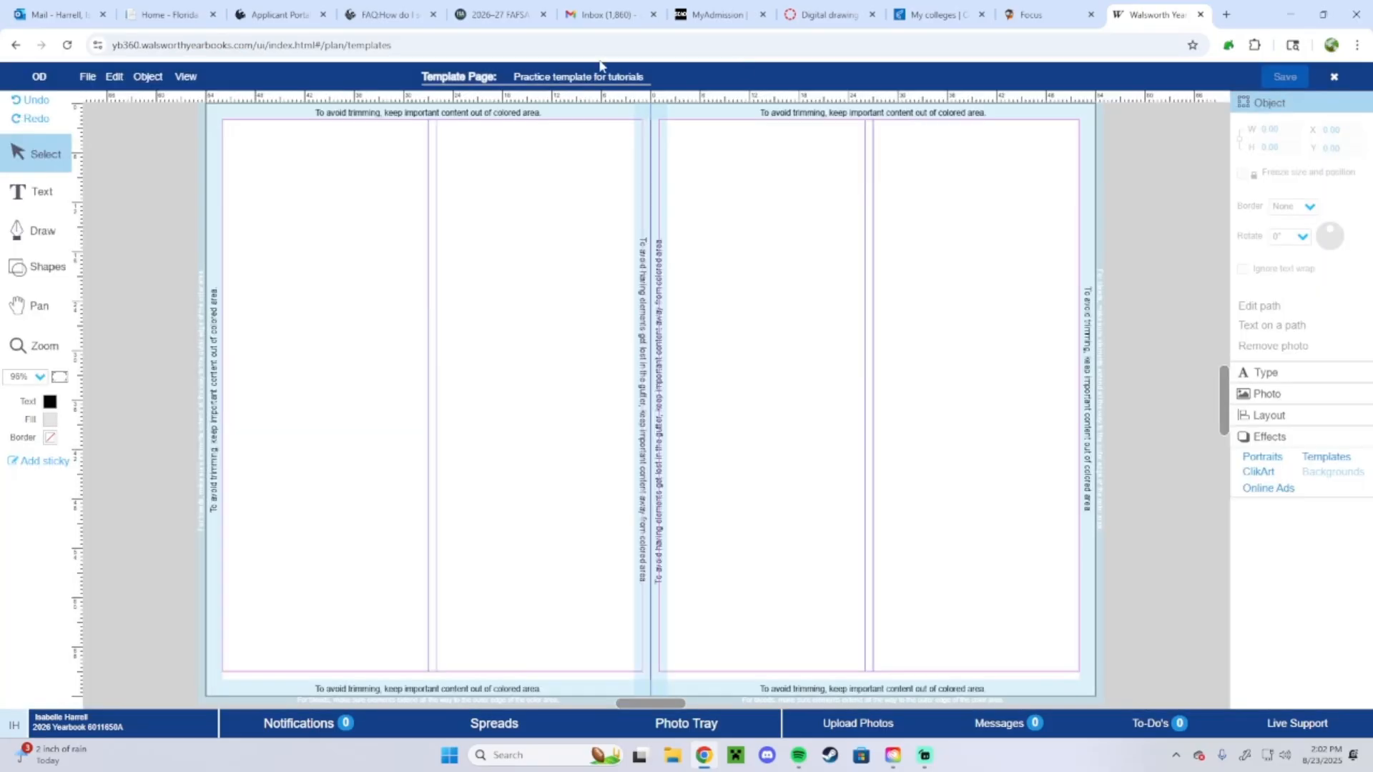
left_click(186, 77)
mouse_move(236, 208)
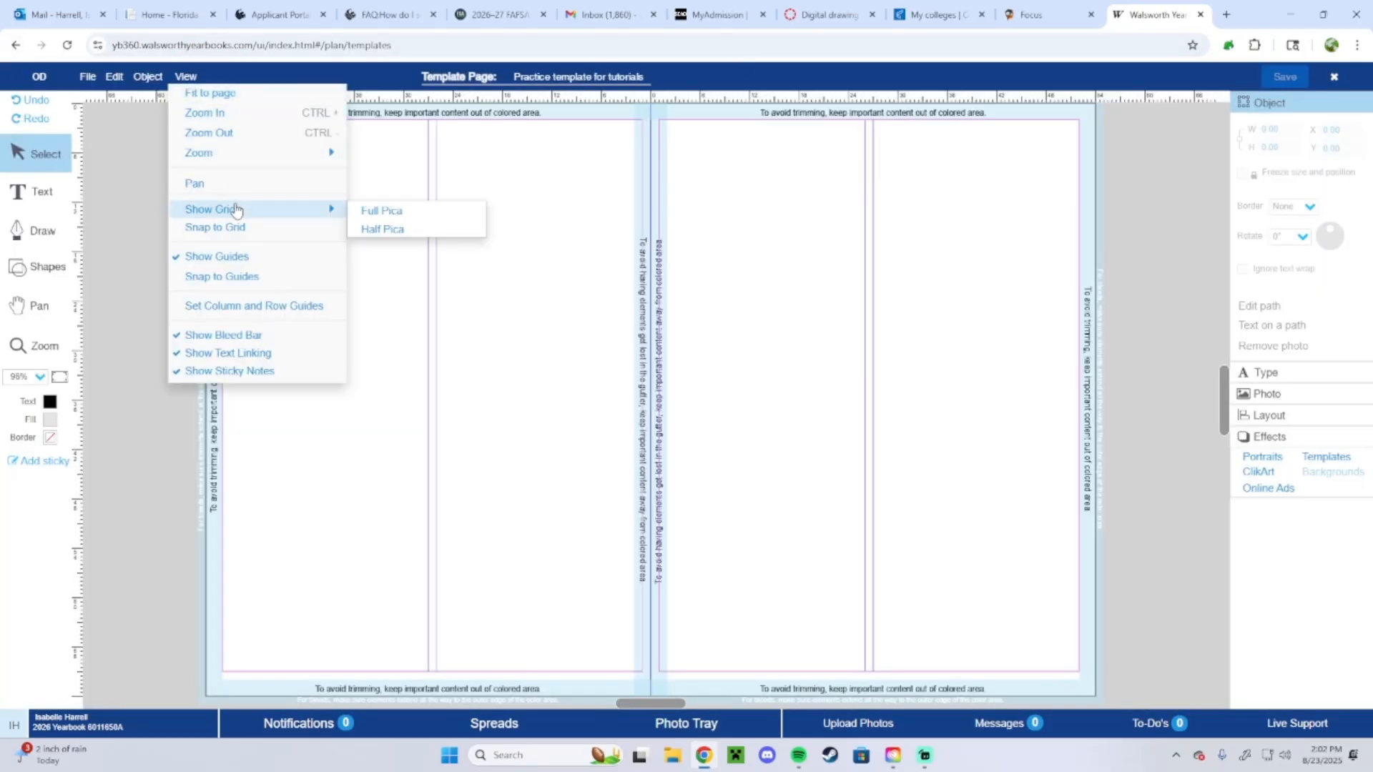
left_click(377, 212)
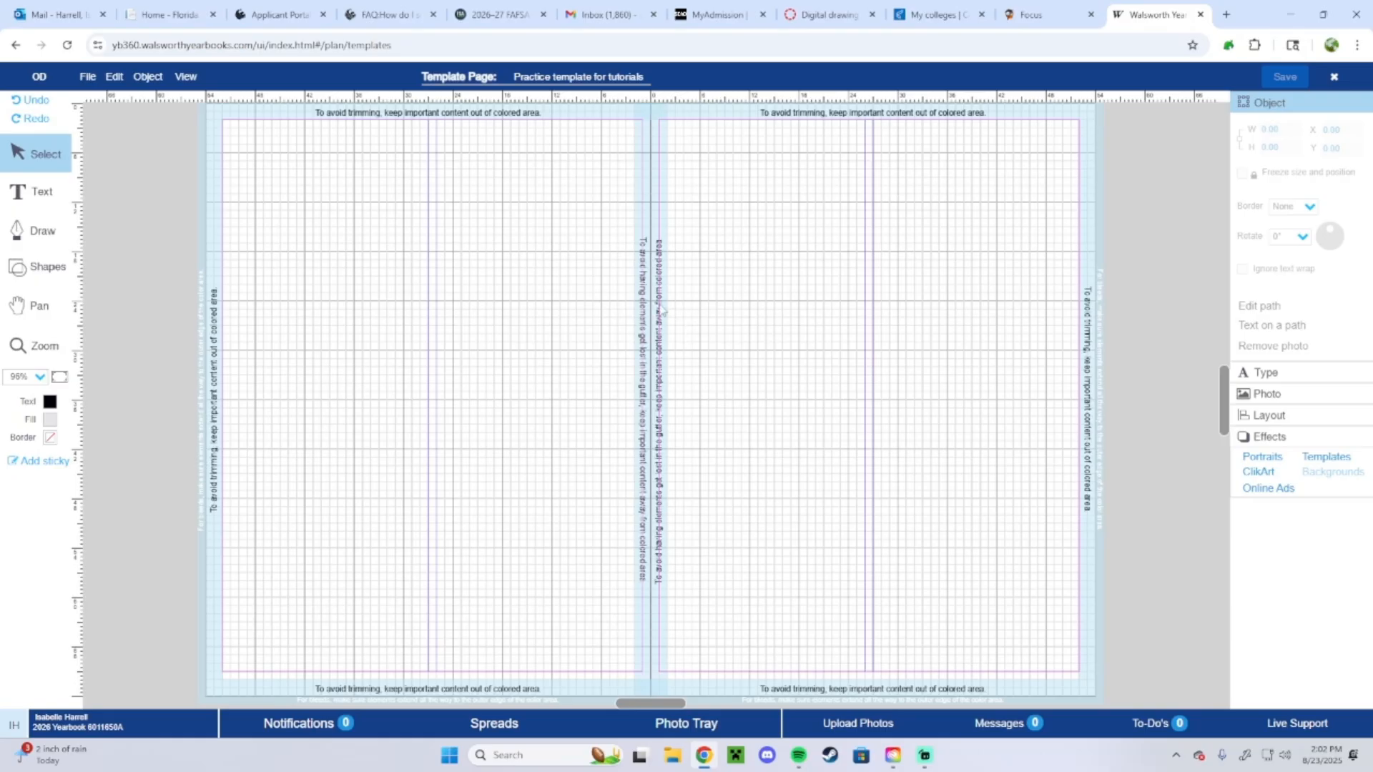
- Add a square shape to the spread and fill it with light grey F0020
left_click(48, 267)
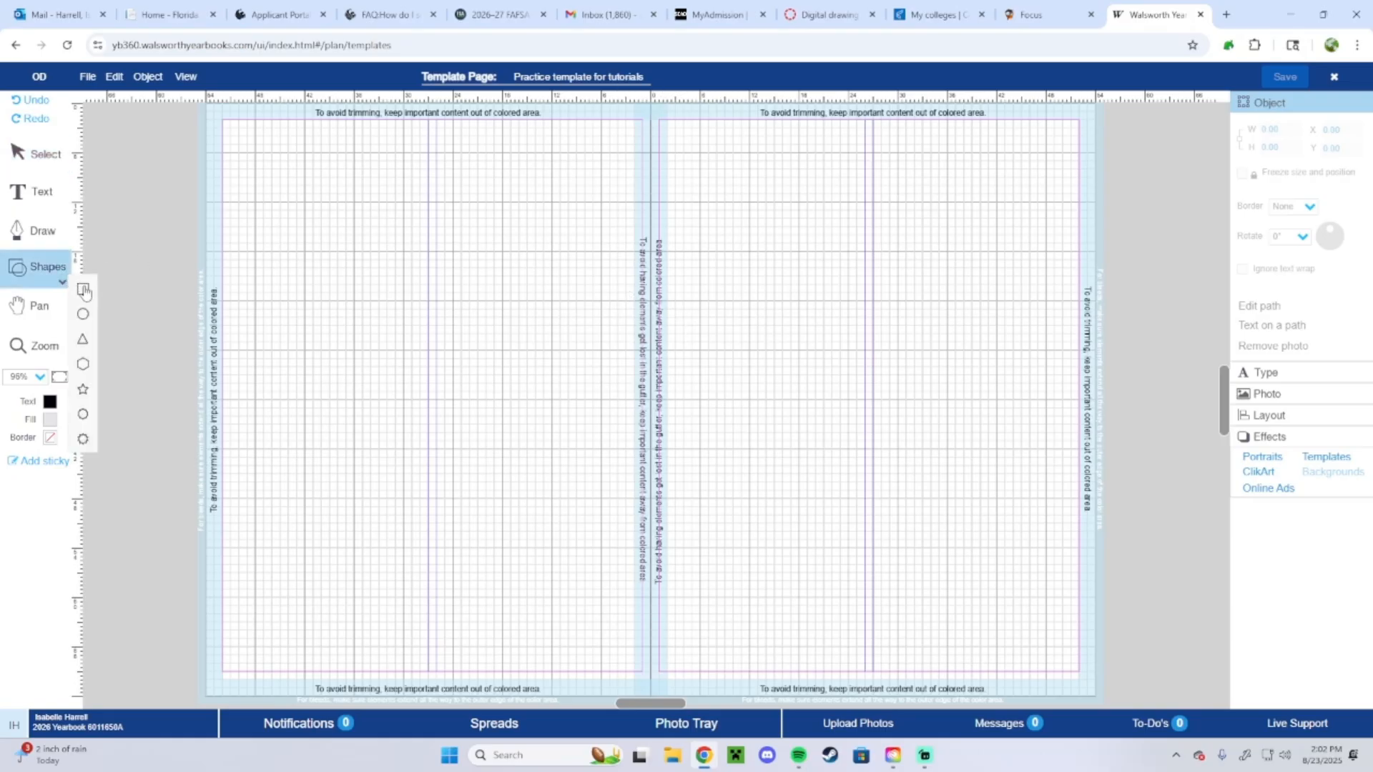
left_click(85, 293)
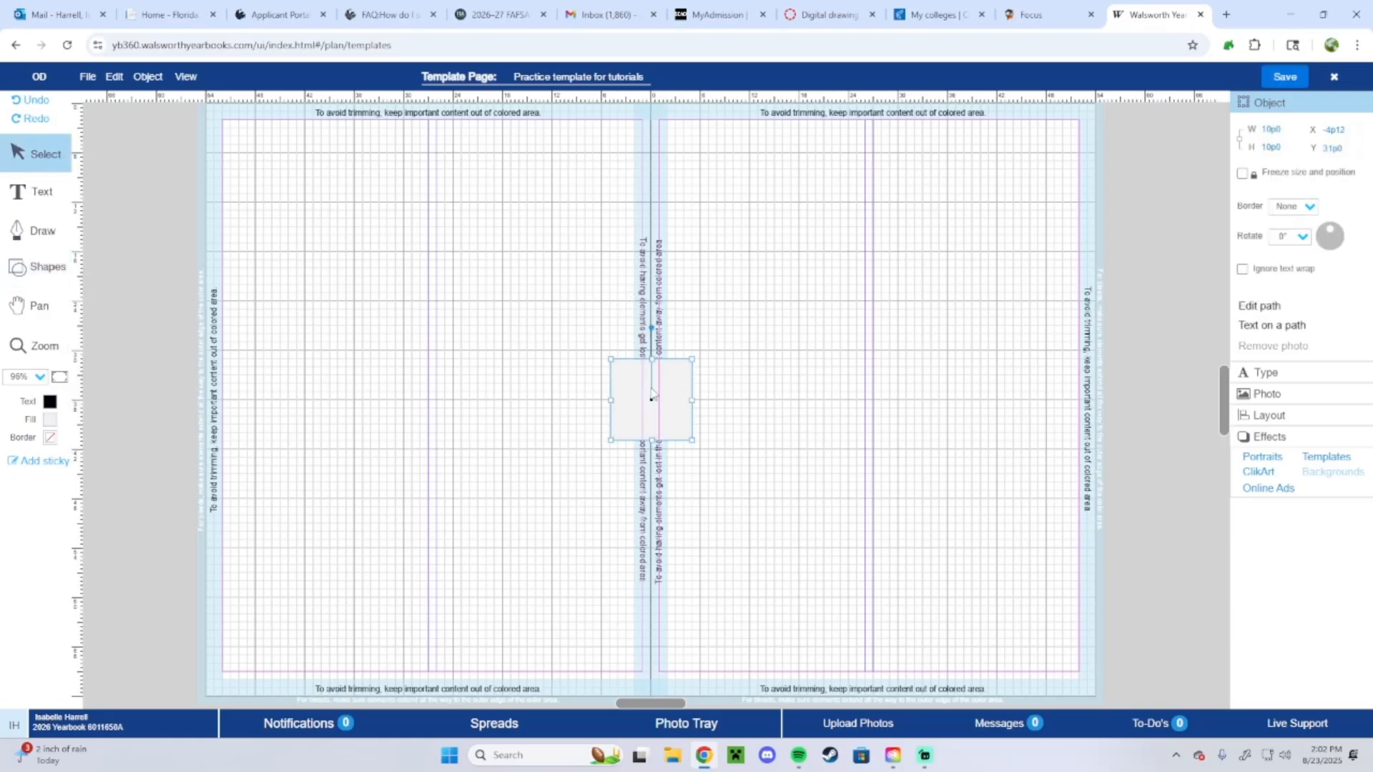
left_click(49, 419)
left_click(93, 414)
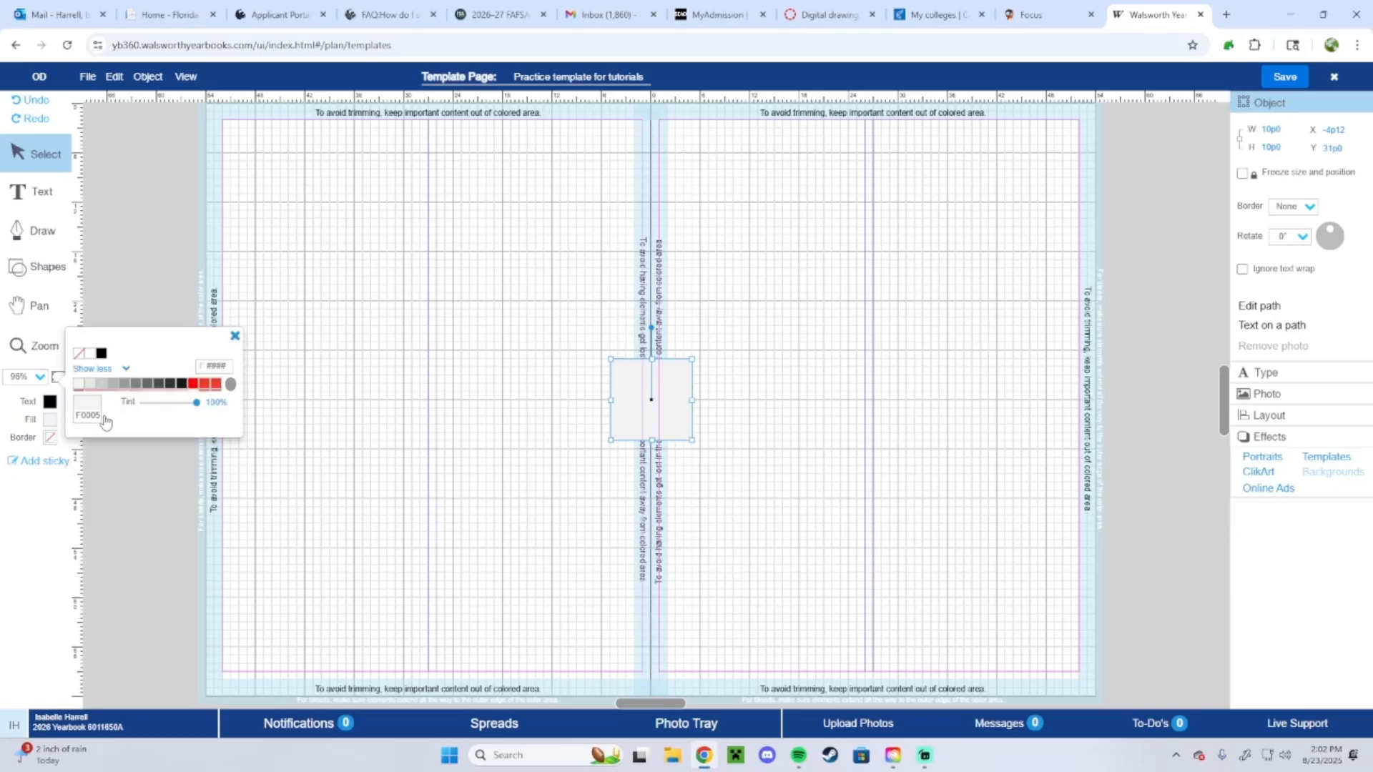
left_click(101, 384)
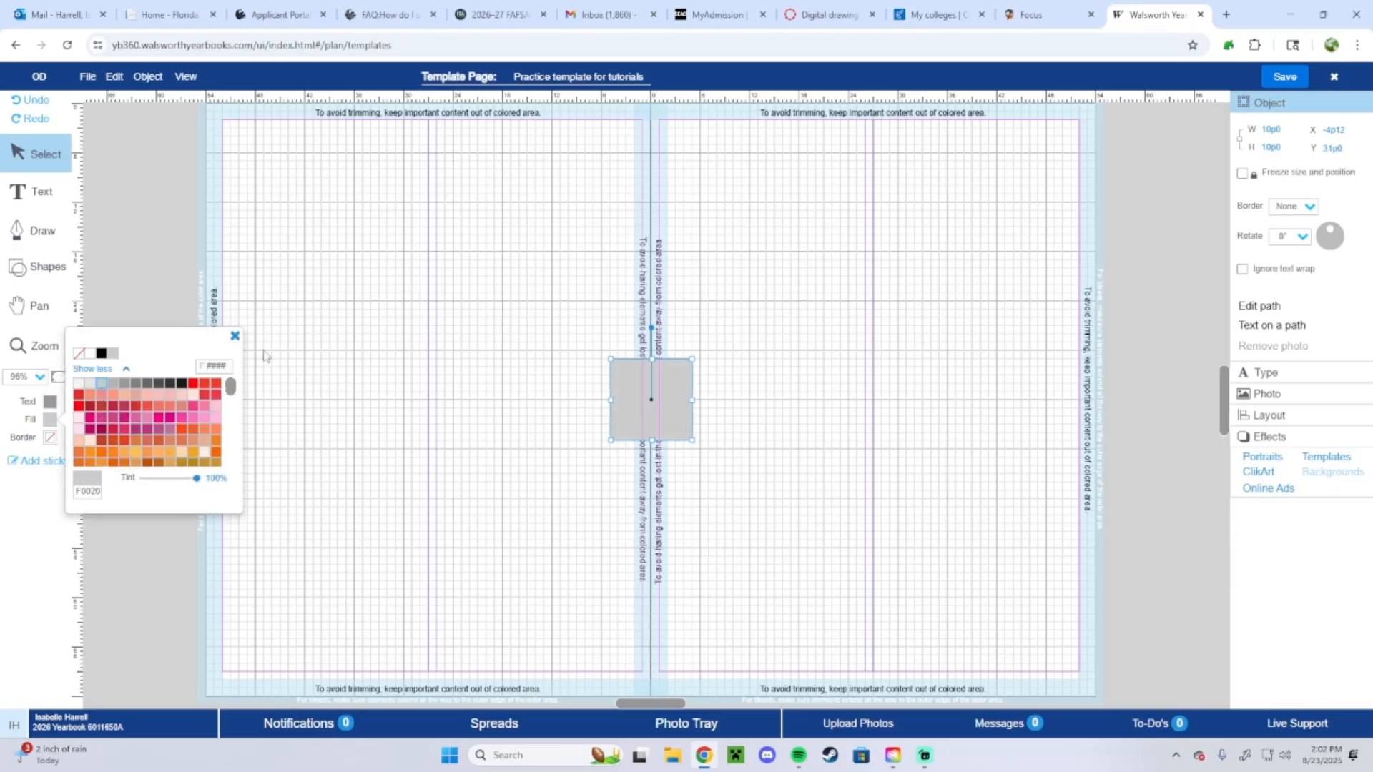
left_click(235, 335)
- Move the light grey square inside the left page's outer margin and enlarge it across the gutter past the bottom bleed, about 81p3 wide and 54p3 high
left_click_drag(654, 404, 276, 336)
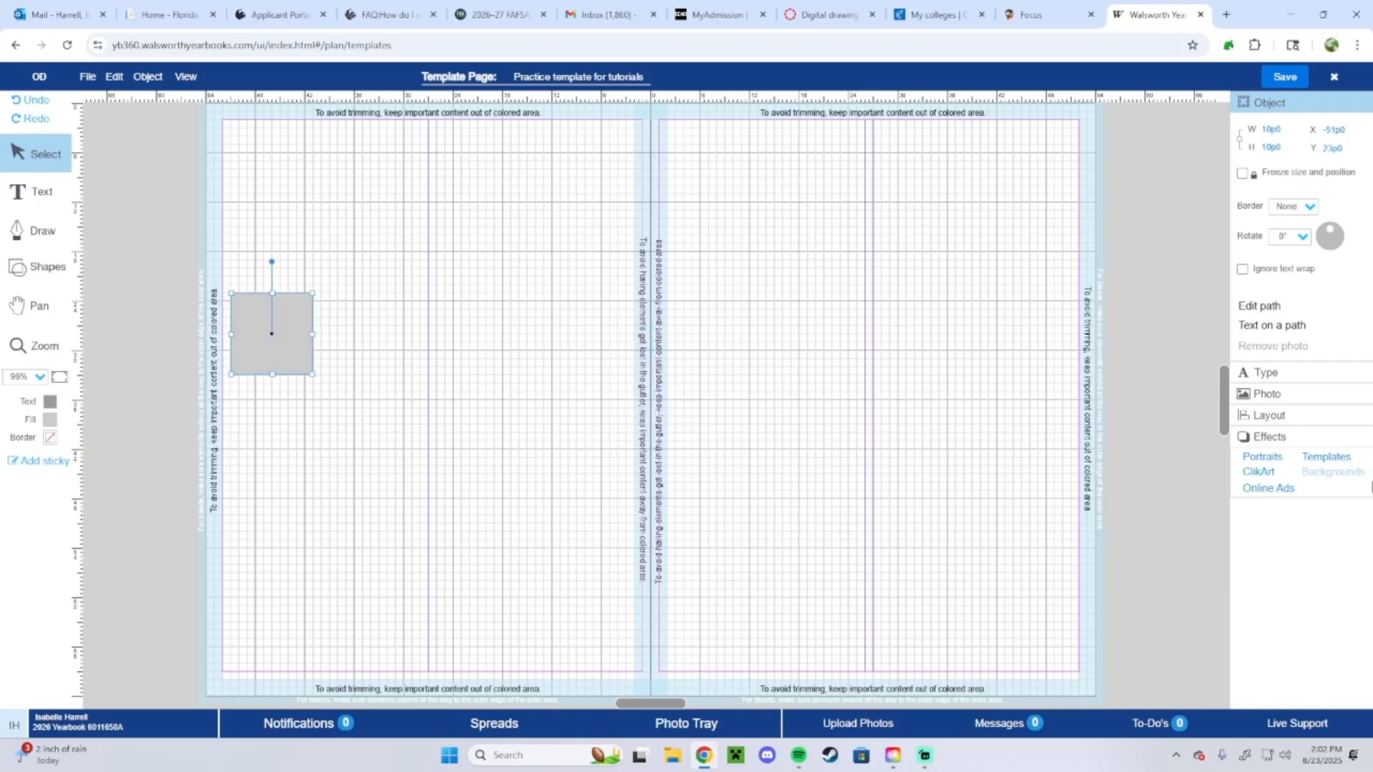
left_click(39, 377)
left_click(30, 413)
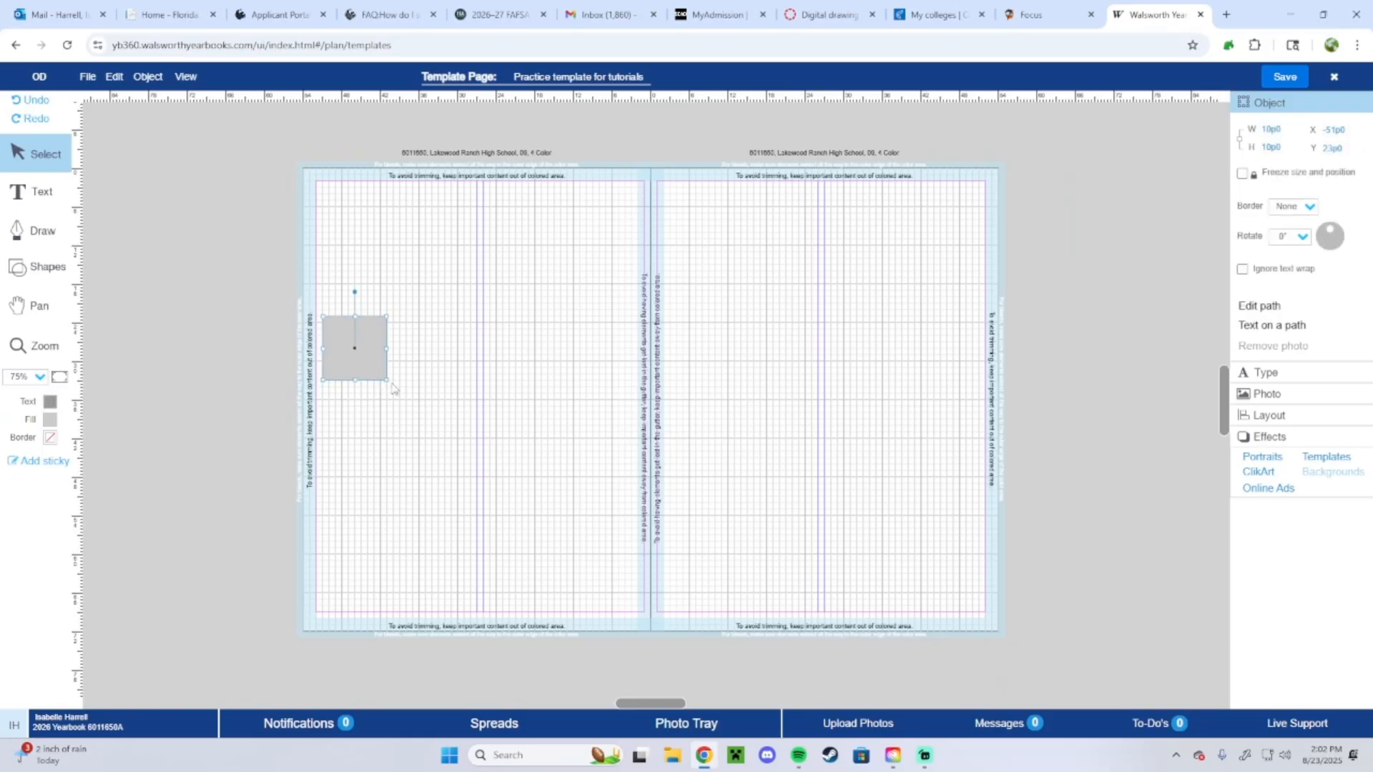
left_click_drag(385, 380, 846, 608)
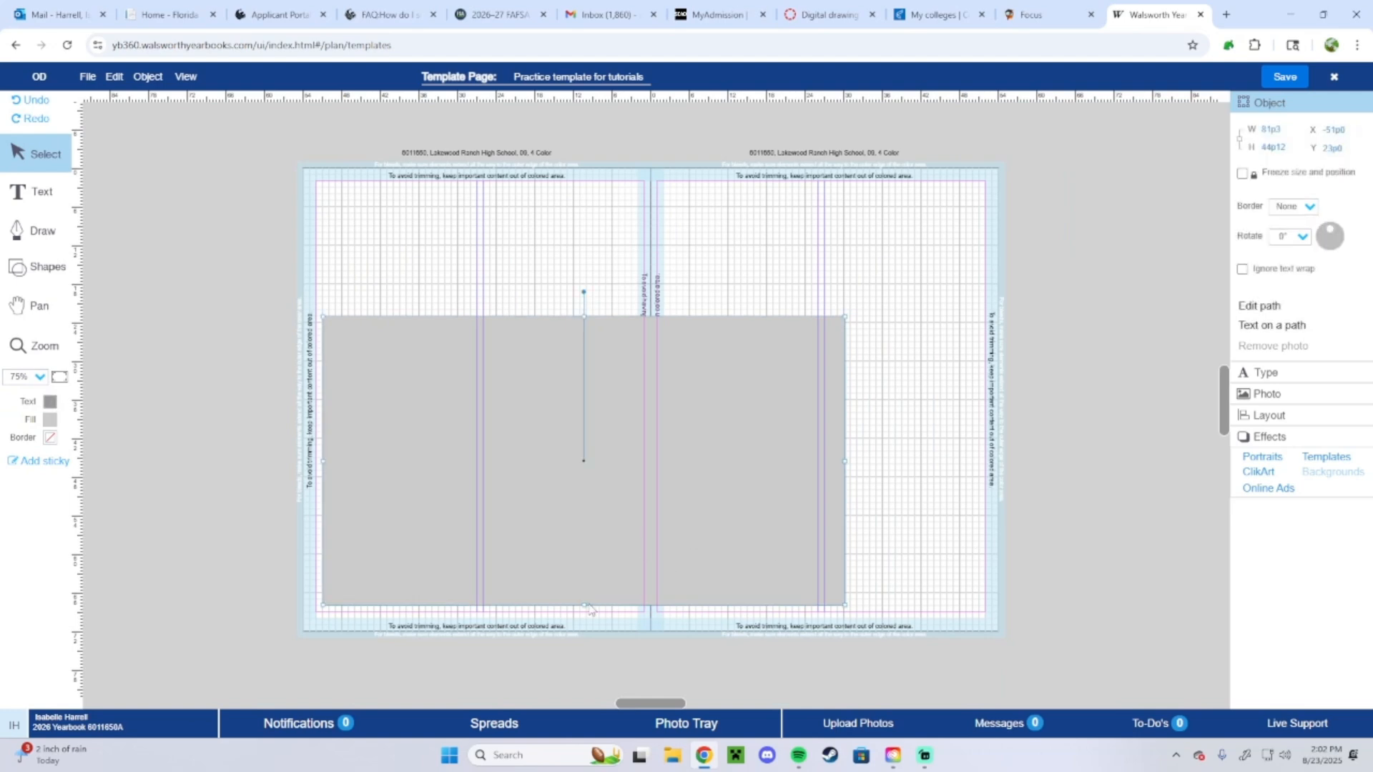
left_click_drag(585, 604, 585, 663)
left_click(1063, 561)
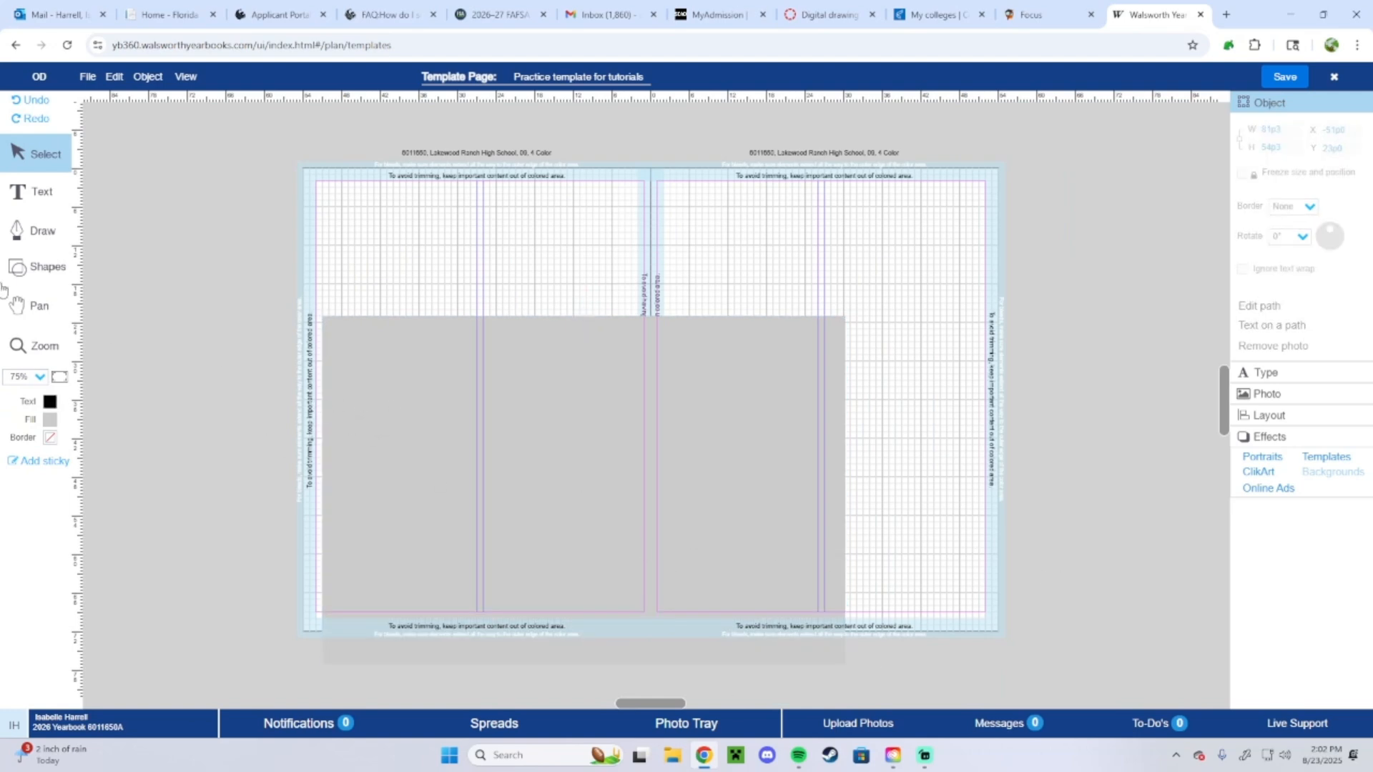
- Add a wide, short rectangle above the large grey block, from the left bleed almost to the gutter, and fill it with dark grey F0070
left_click(26, 195)
left_click(35, 154)
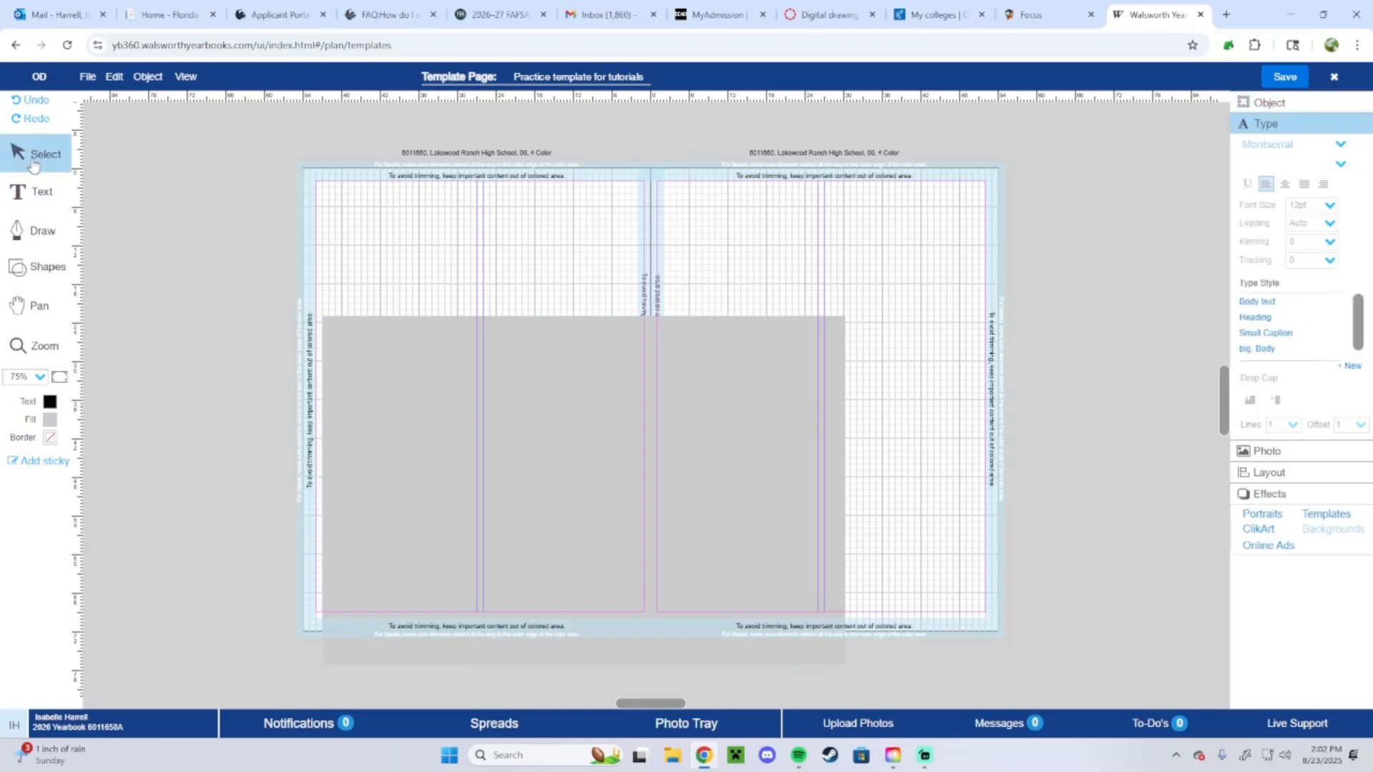
left_click(39, 268)
left_click(78, 294)
left_click_drag(668, 378, 632, 278)
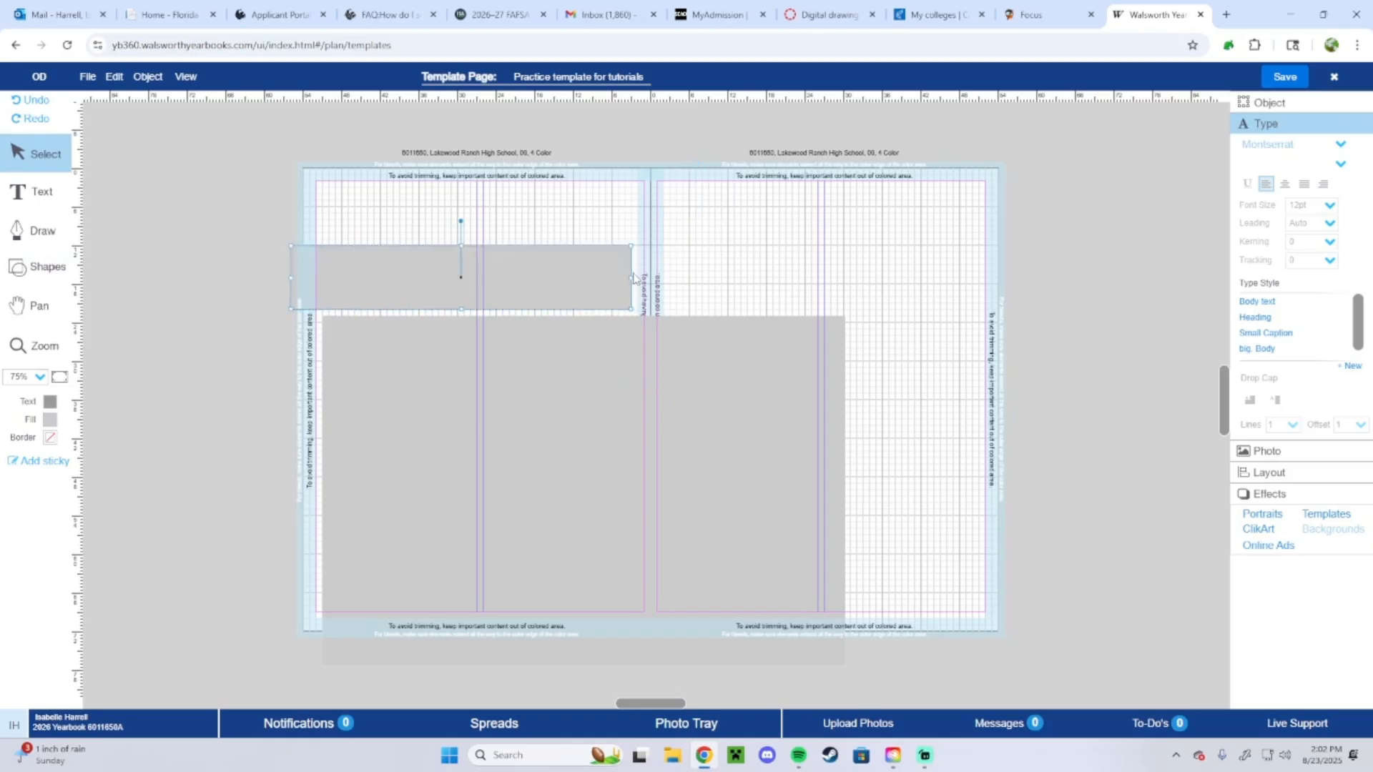
left_click(50, 419)
left_click(159, 383)
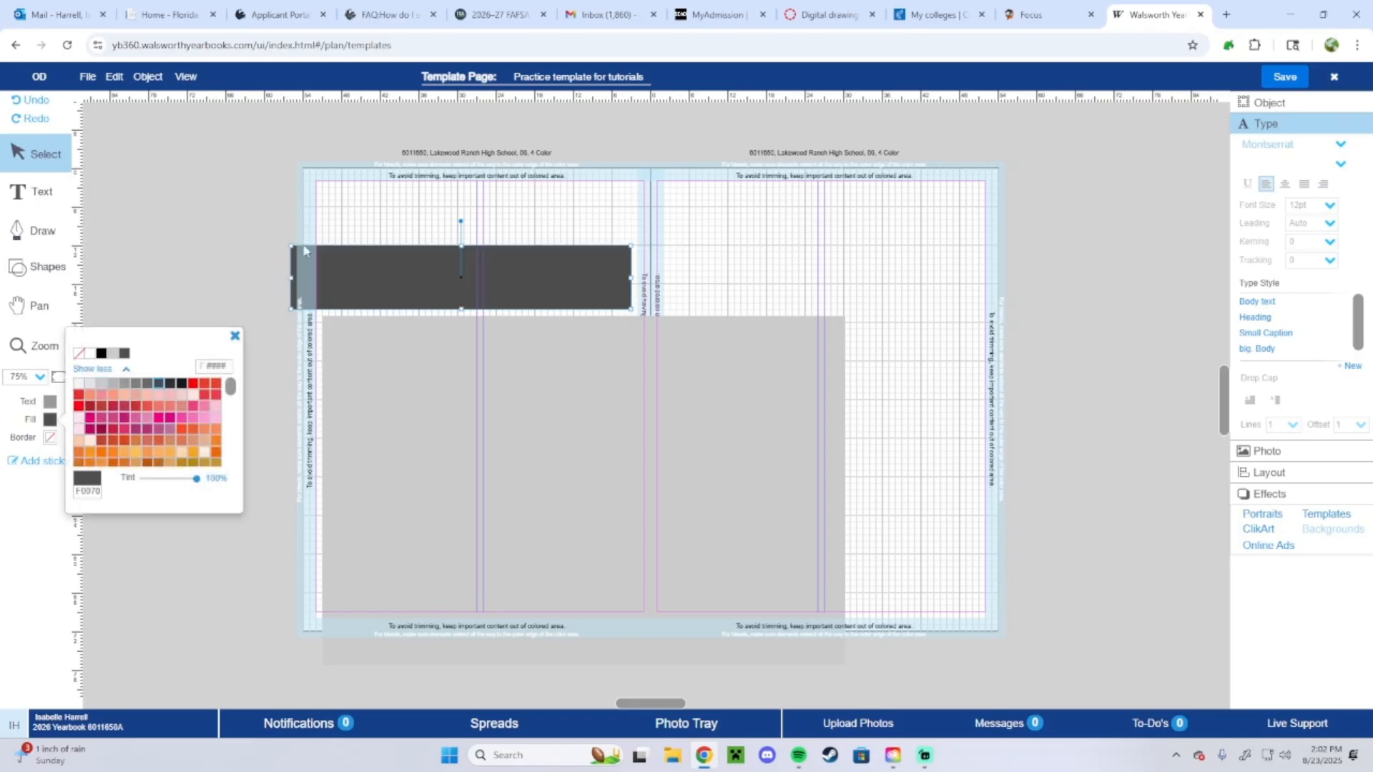
left_click(203, 225)
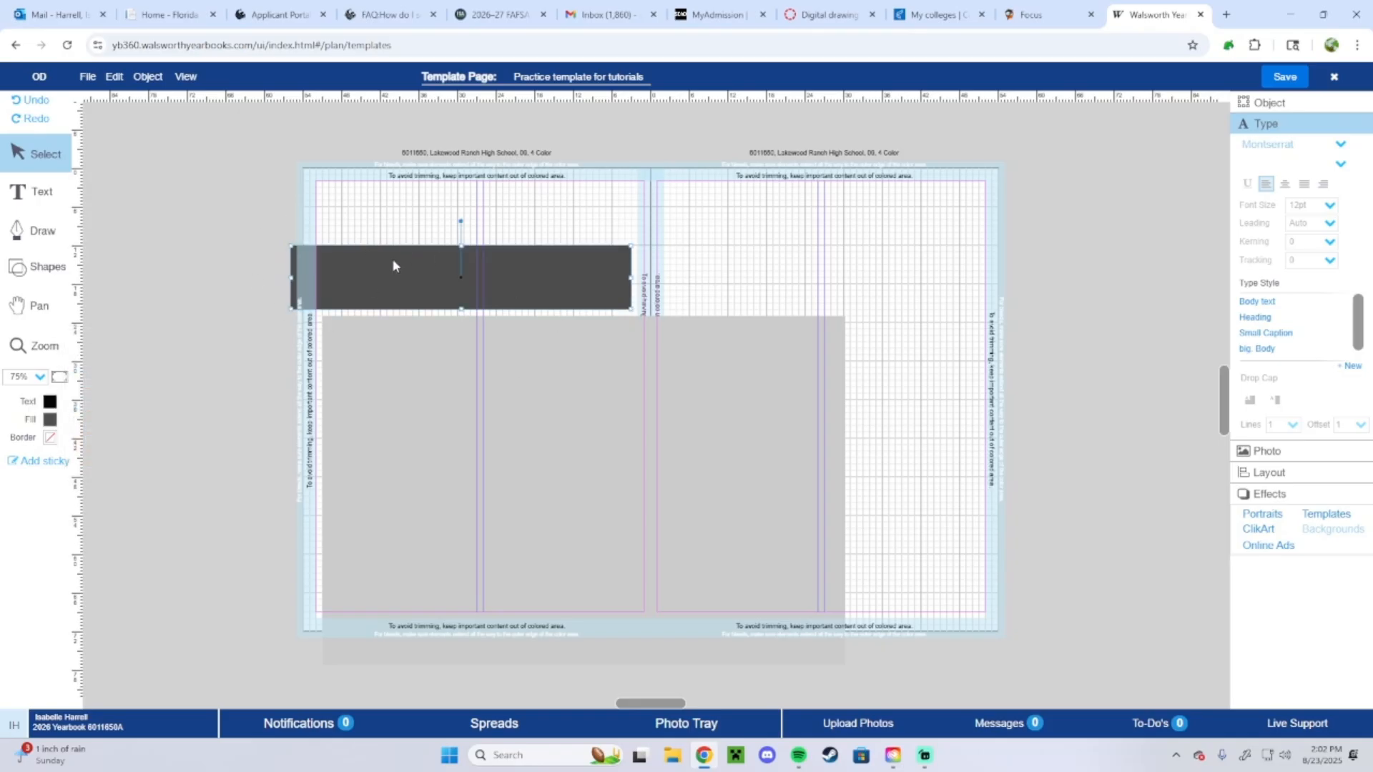
- Add a text box reading "Heading heading" in the right page's upper outer corner, apply the Heading type style, and make it tall enough for two lines
left_click(36, 191)
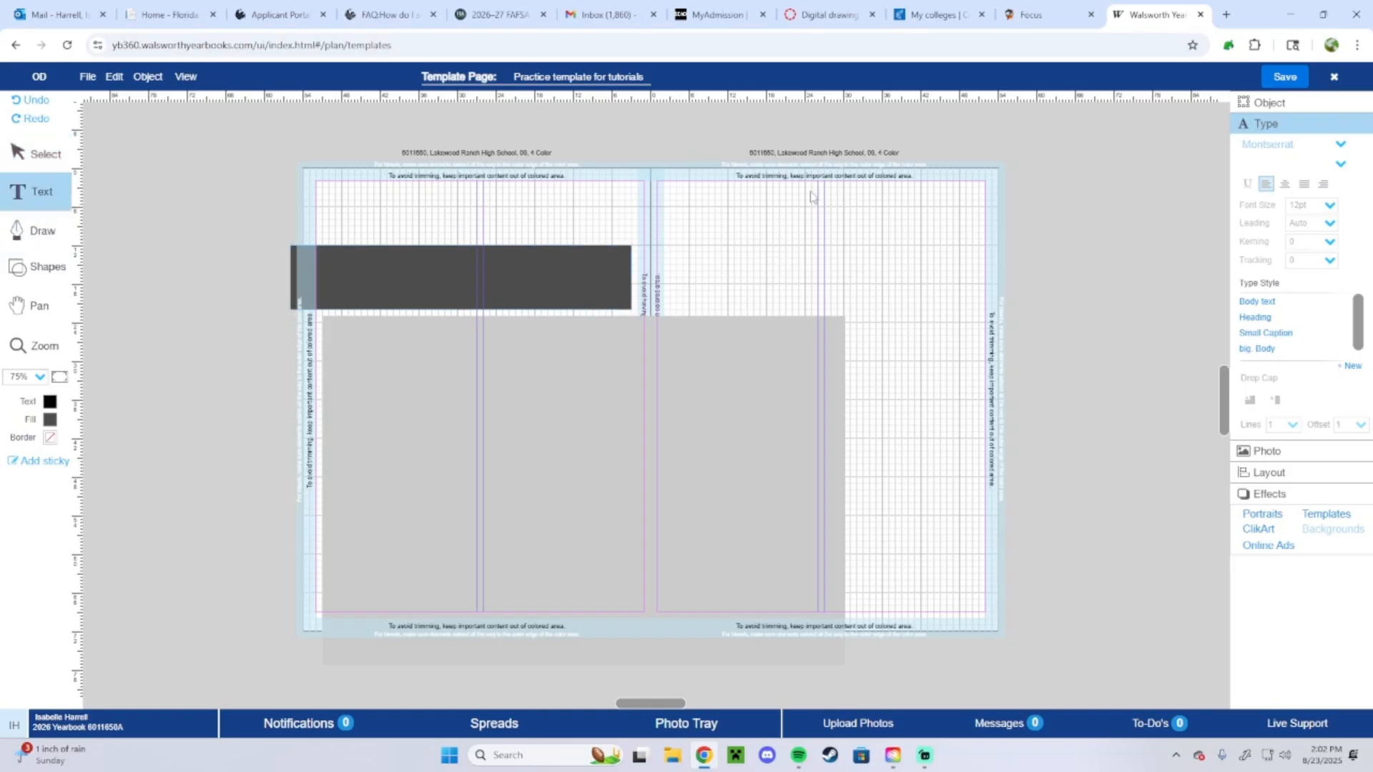
left_click_drag(793, 189, 979, 248)
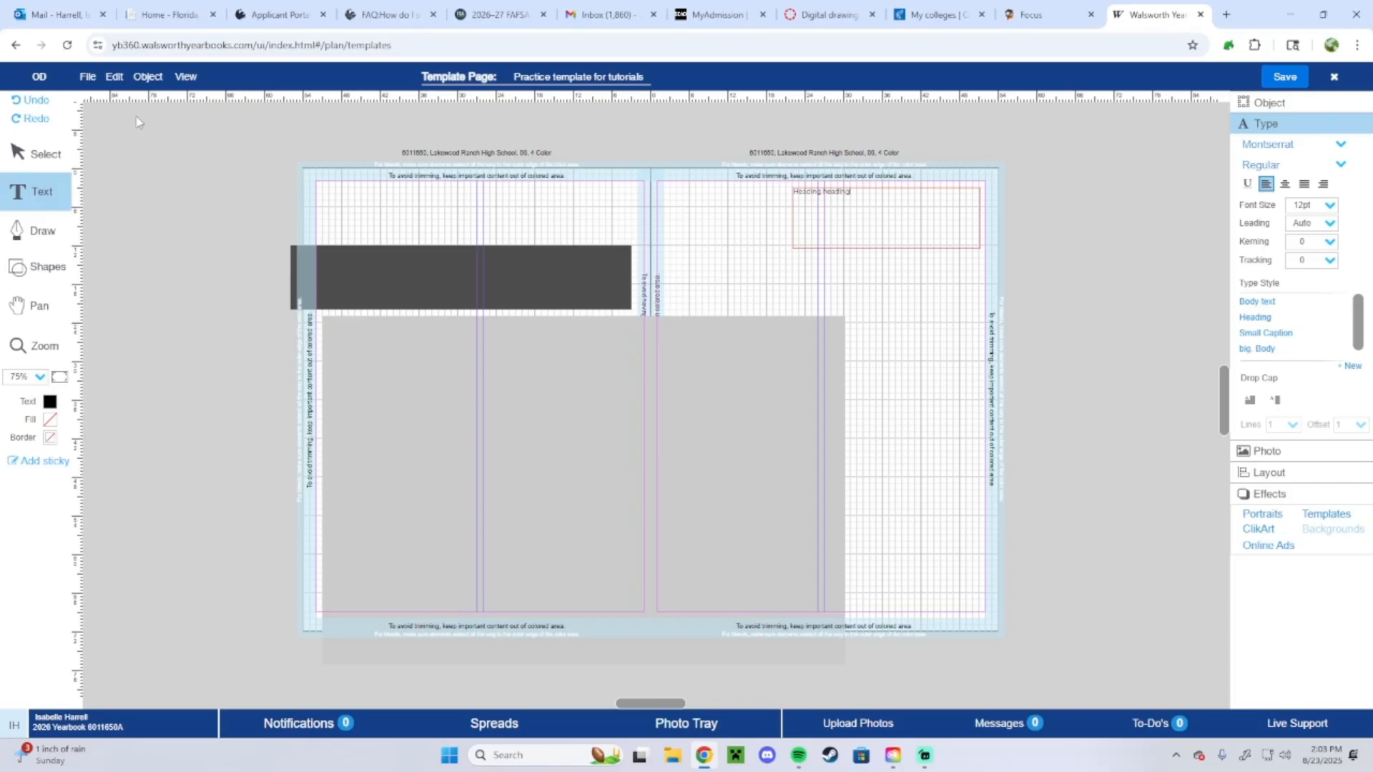
left_click(69, 154)
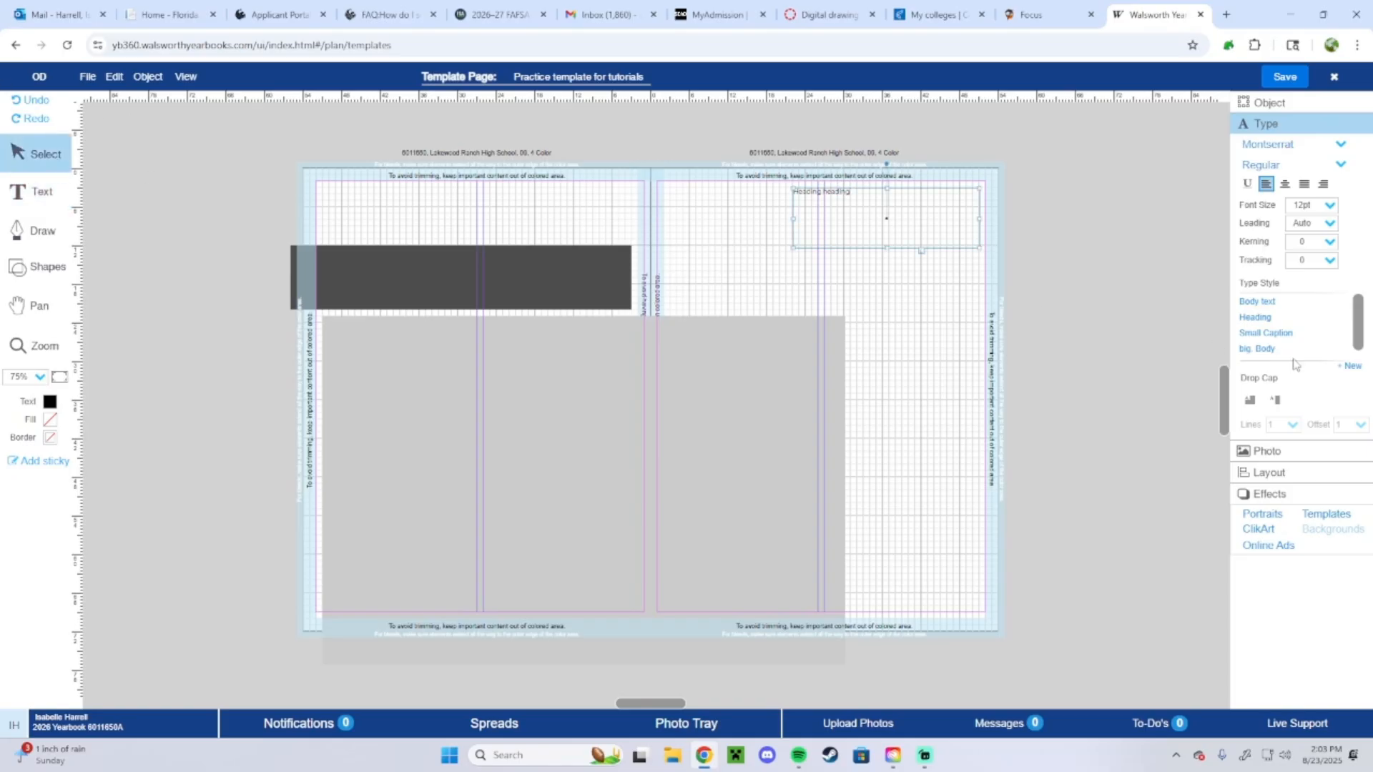
left_click(1256, 317)
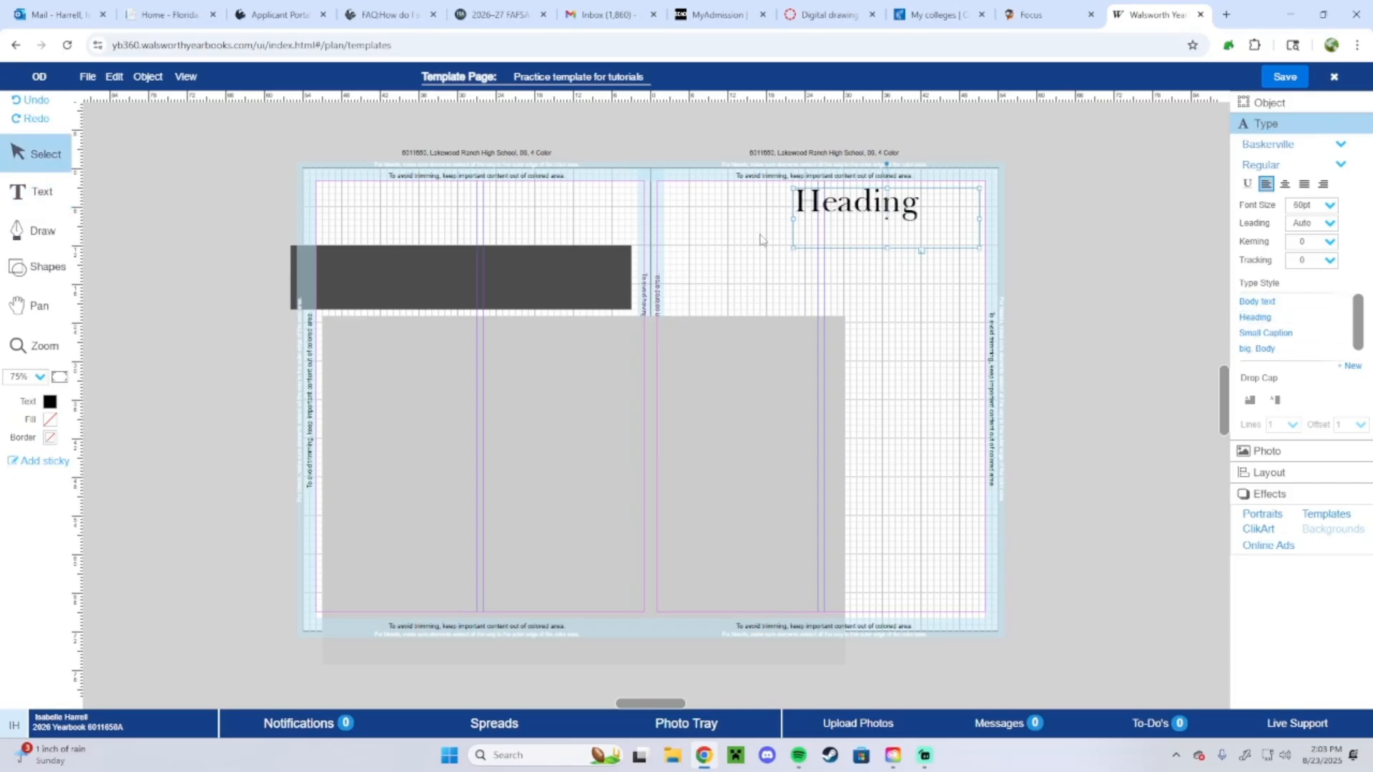
left_click_drag(888, 247, 889, 281)
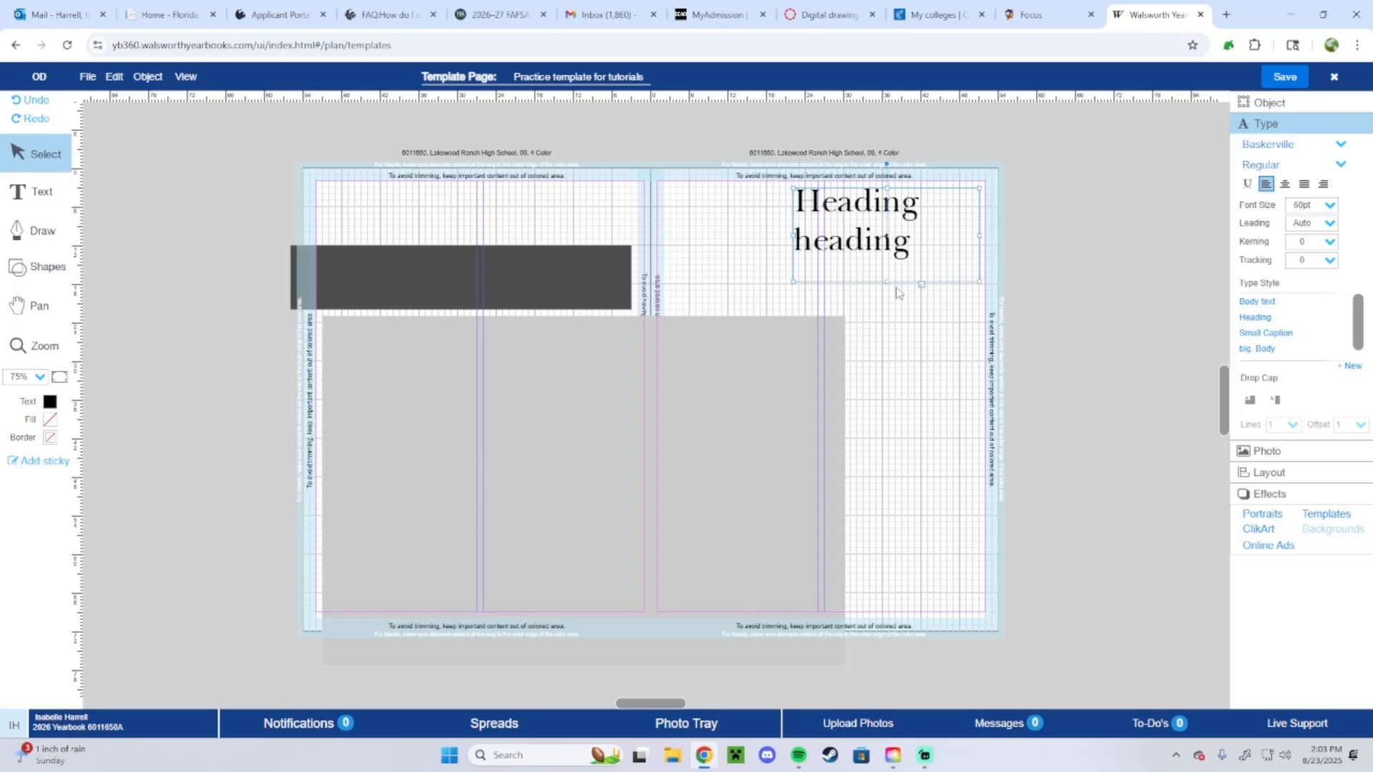
- Right-align the heading, set its font size to 72pt, and move it slightly lower on the right page
left_click(1323, 184)
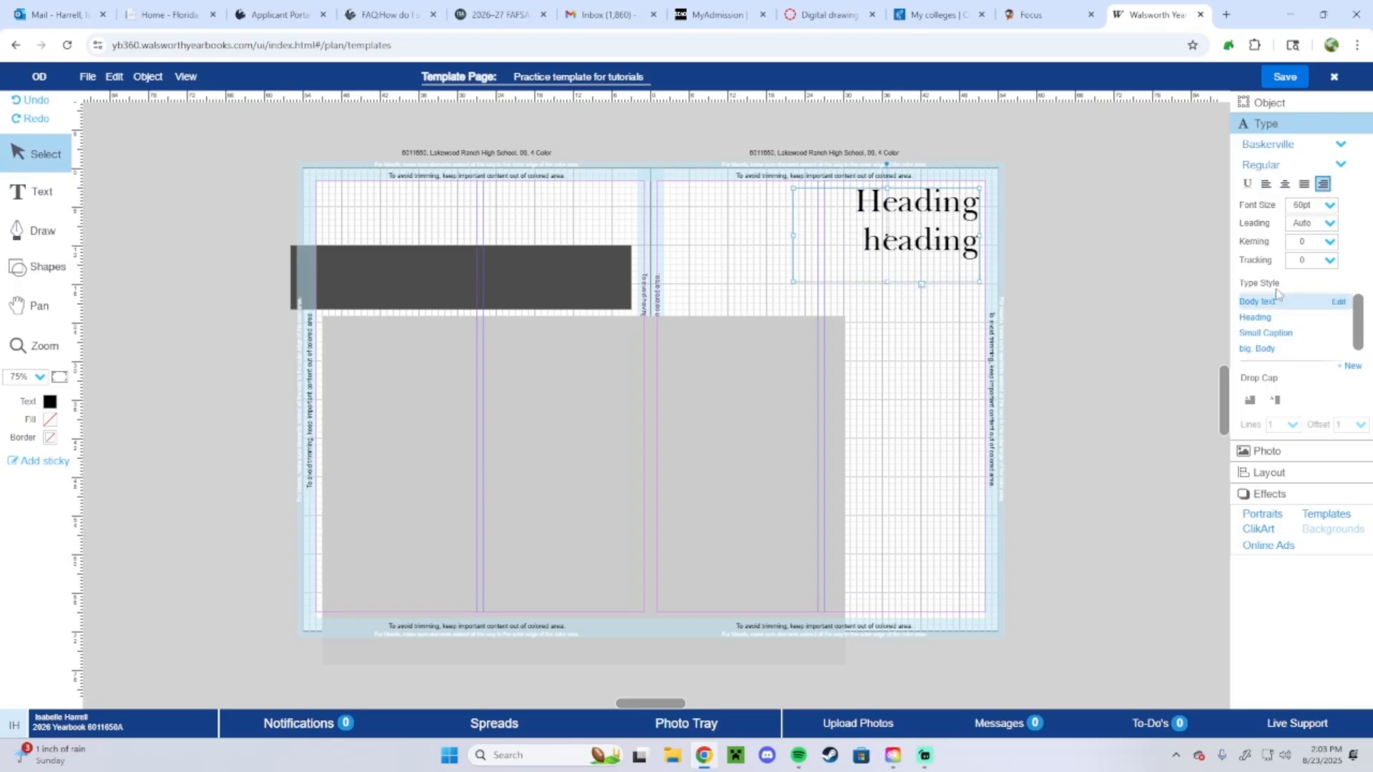
left_click(1329, 205)
left_click(1308, 460)
left_click_drag(903, 235, 904, 266)
left_click(201, 279)
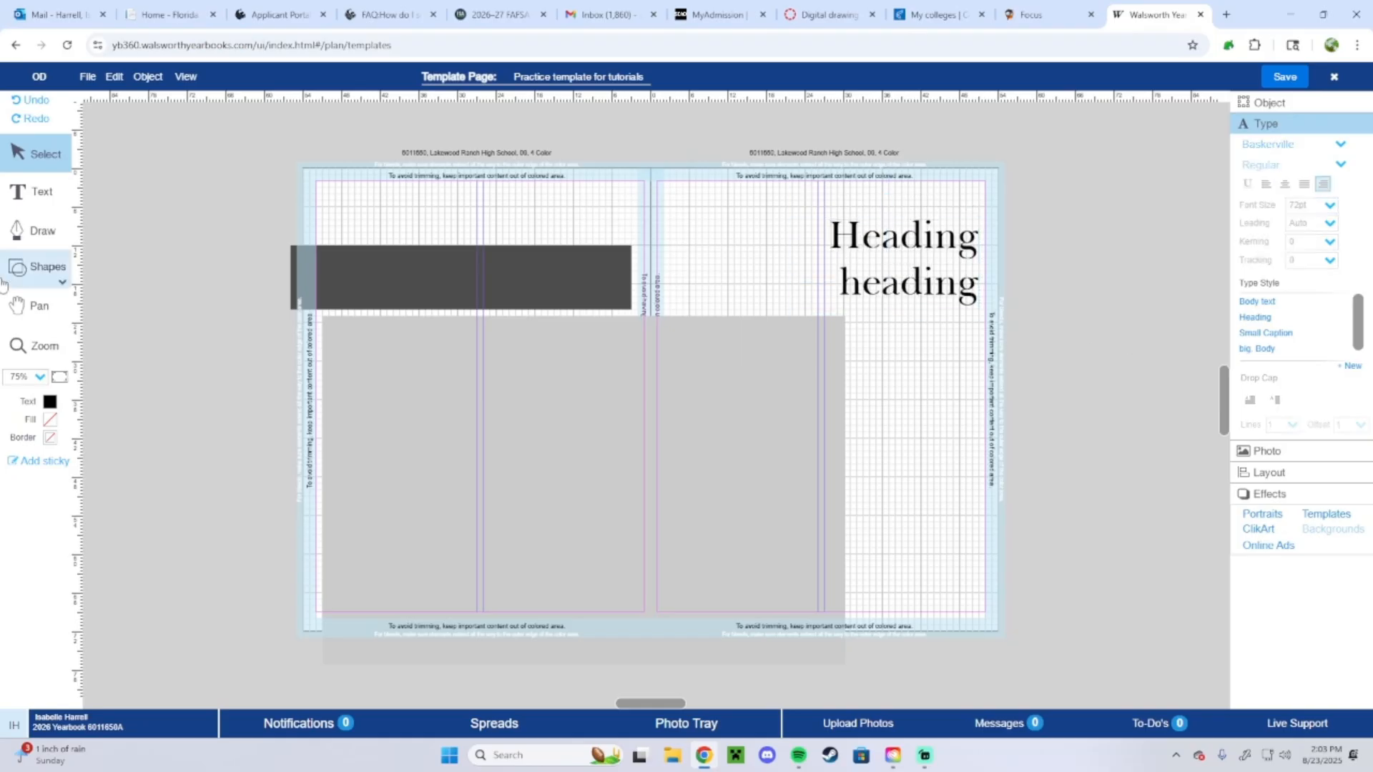
- Add a rectangle over the gutter near the top margin, reaching almost to the heading, and fill it with medium grey F0040
left_click(48, 273)
left_click(86, 288)
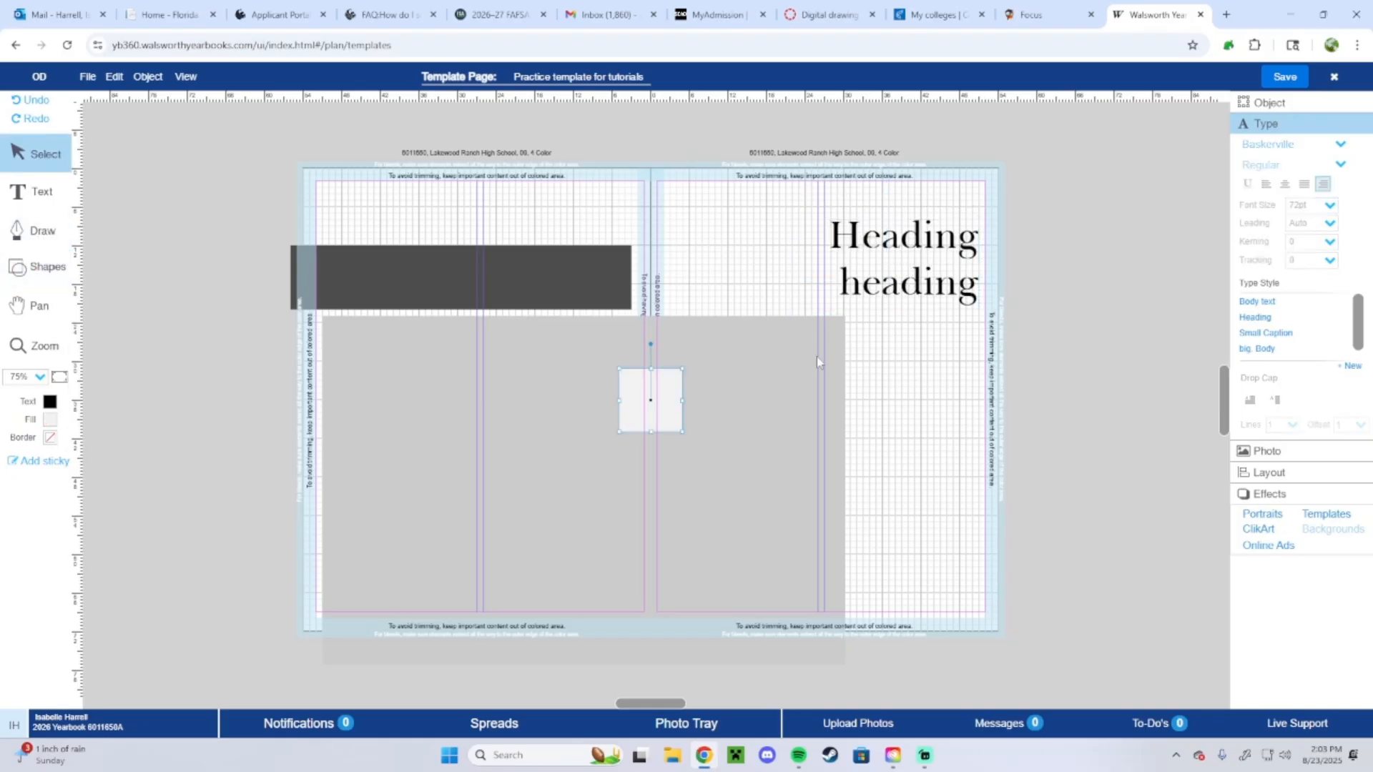
left_click_drag(646, 404, 810, 272)
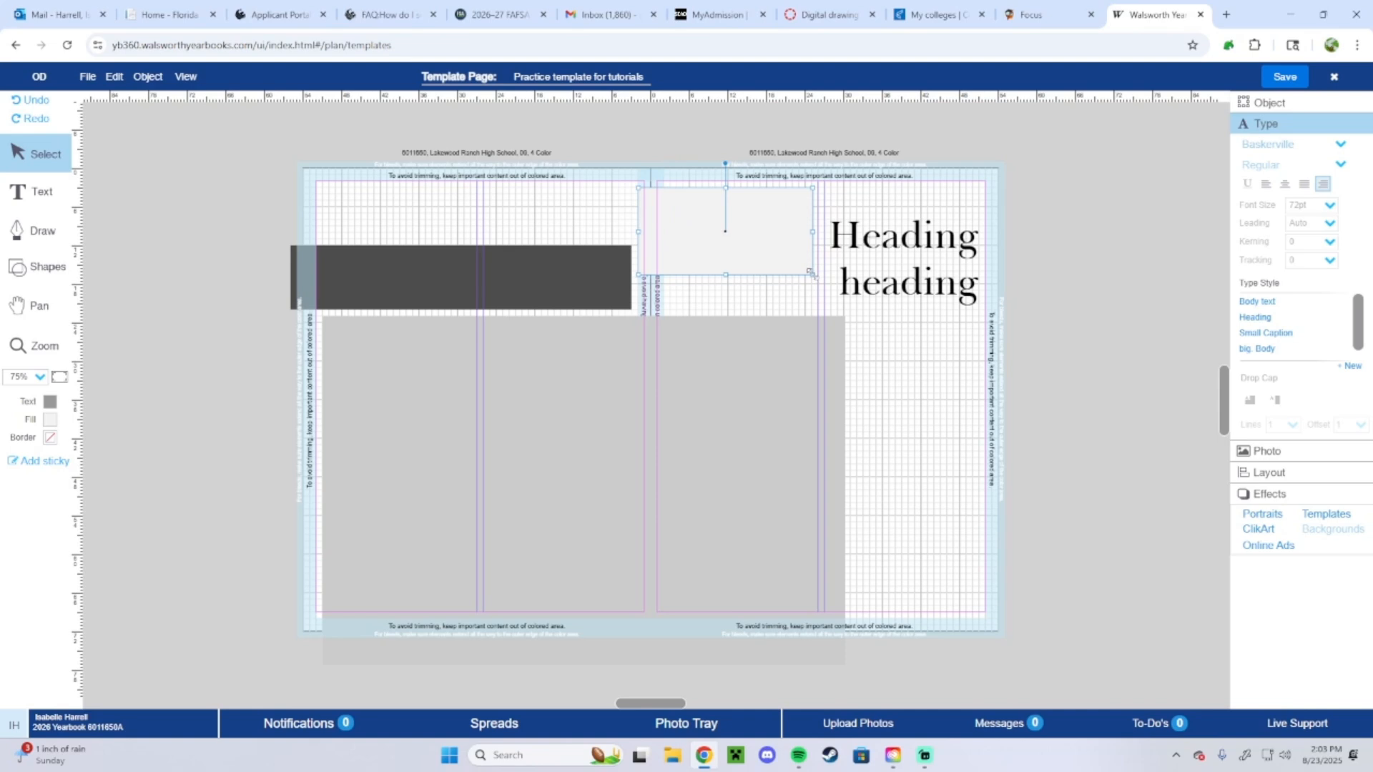
left_click(49, 419)
left_click(101, 387)
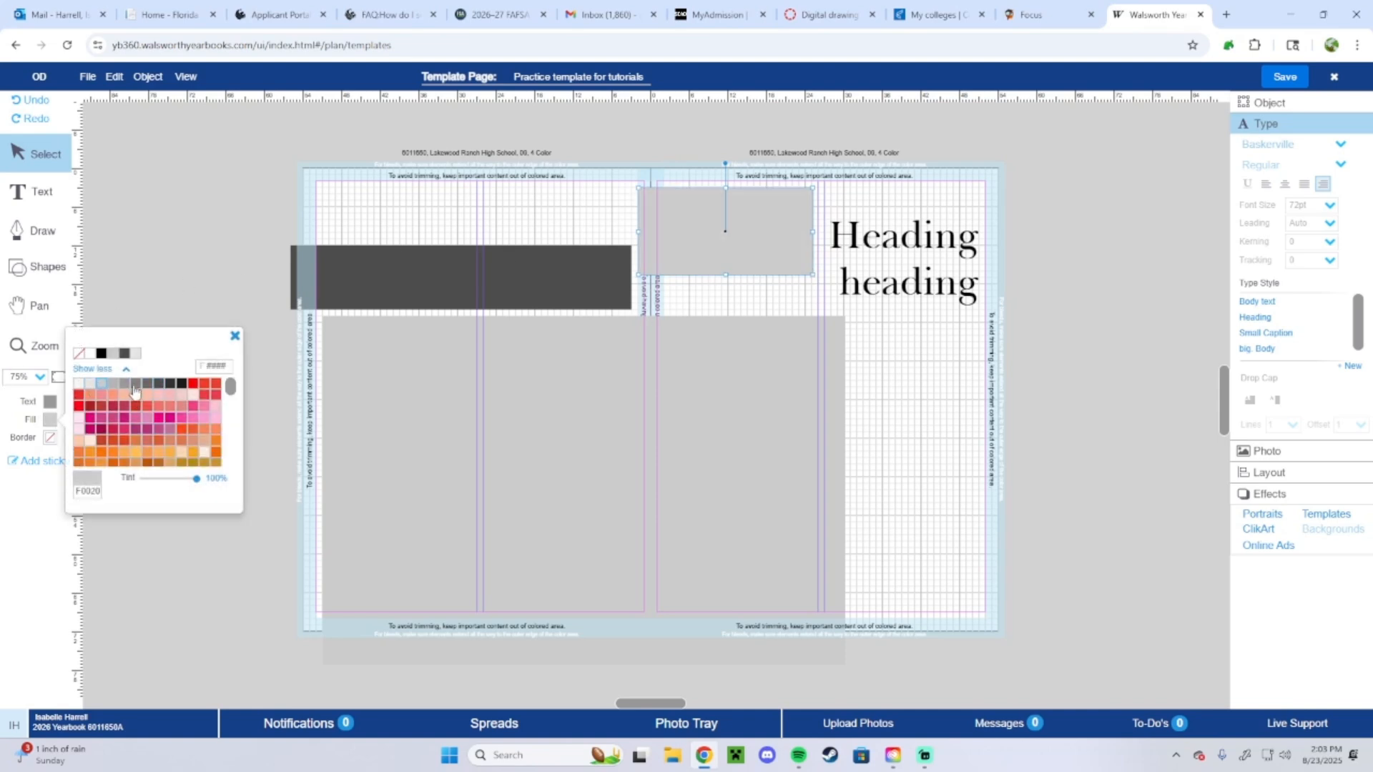
left_click(124, 384)
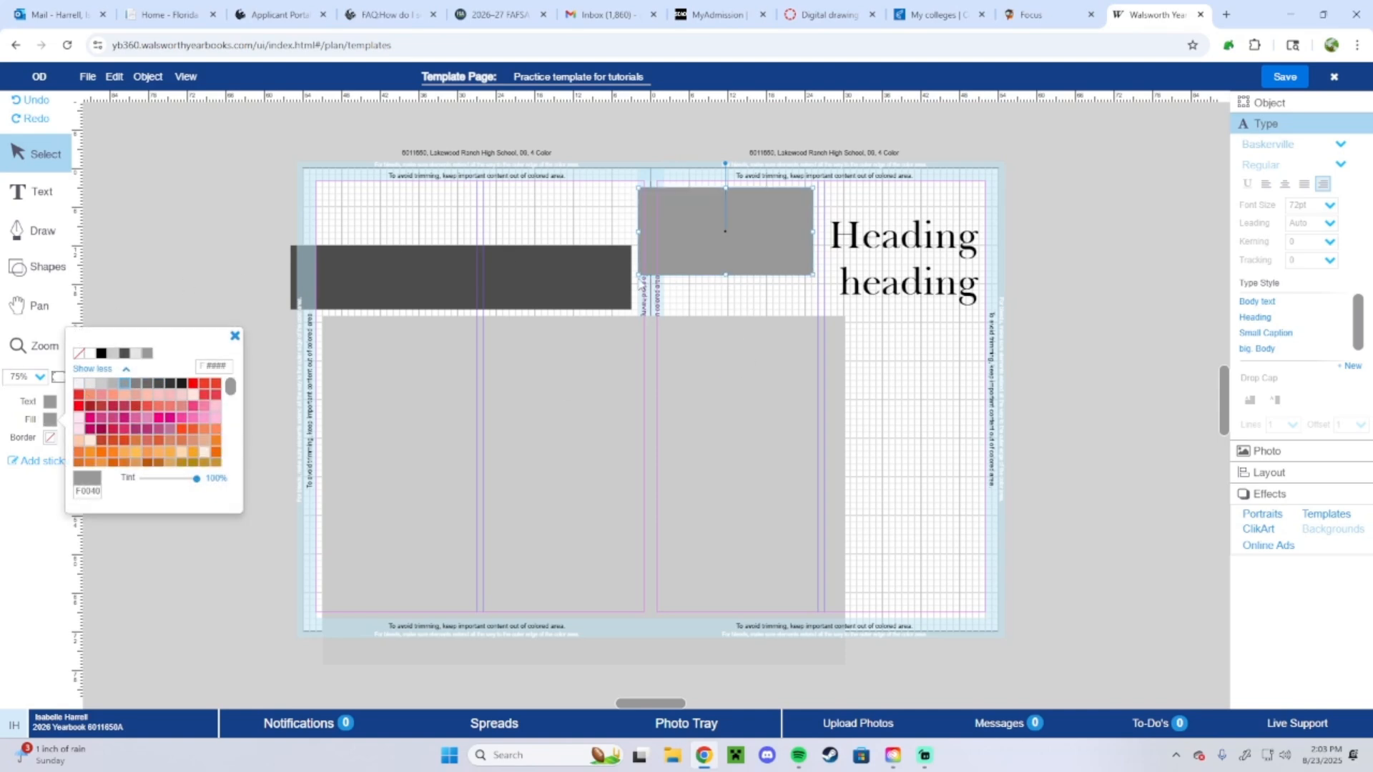
- Shrink the medium grey rectangle at the gutter to leave more space before the heading
left_click_drag(817, 278, 764, 264)
key("super")
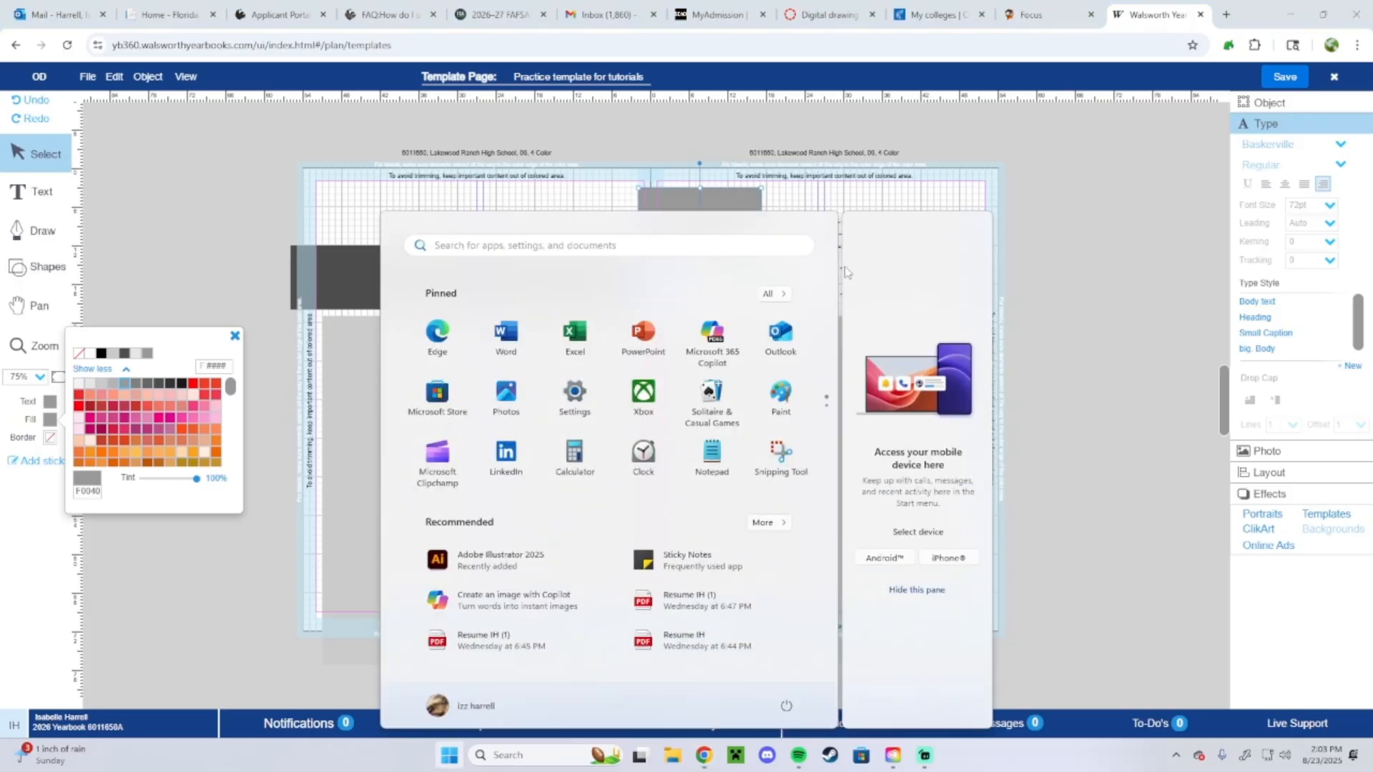
left_click(894, 193)
- Duplicate the medium grey rectangle, shrink the copy beneath the original, and place a second small copy beside it in the same row
left_click(704, 242)
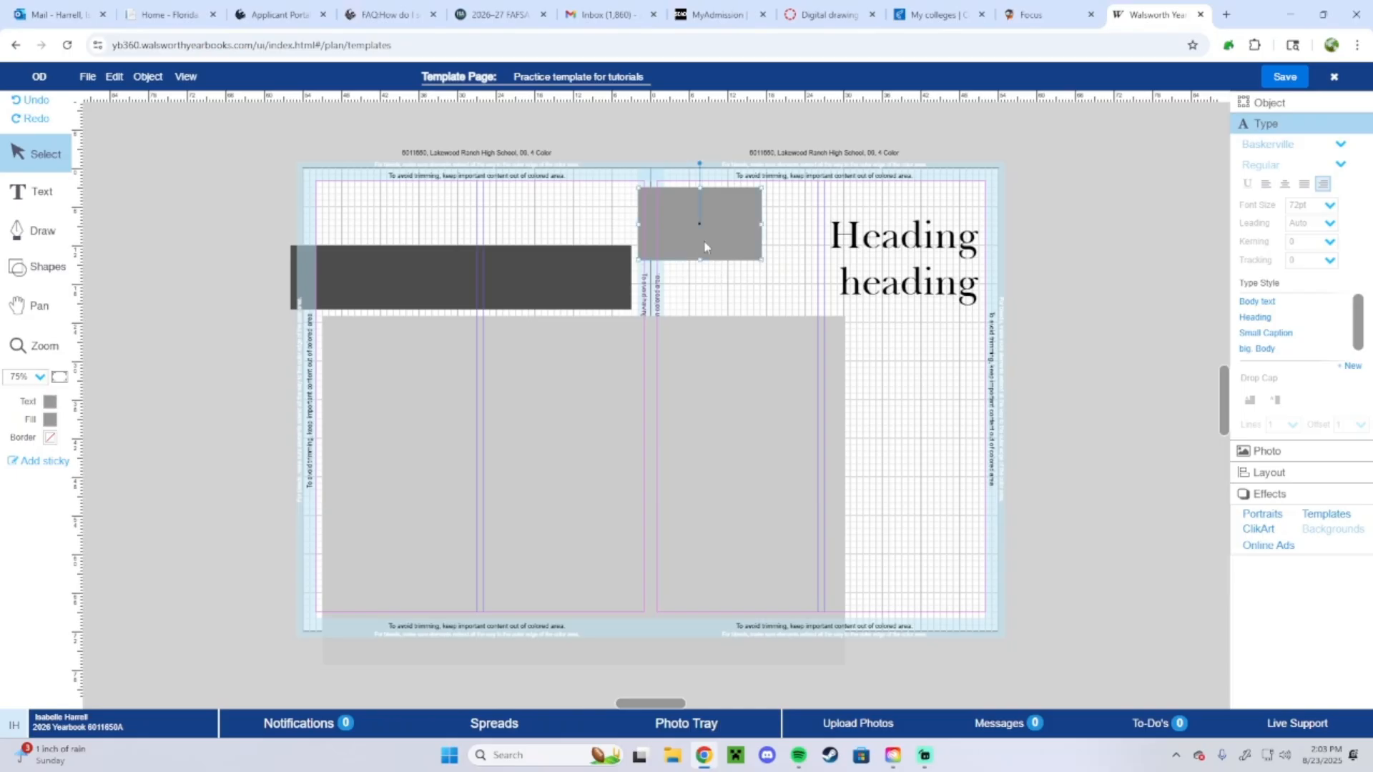
key("ctrl+v")
left_click_drag(702, 394, 688, 308)
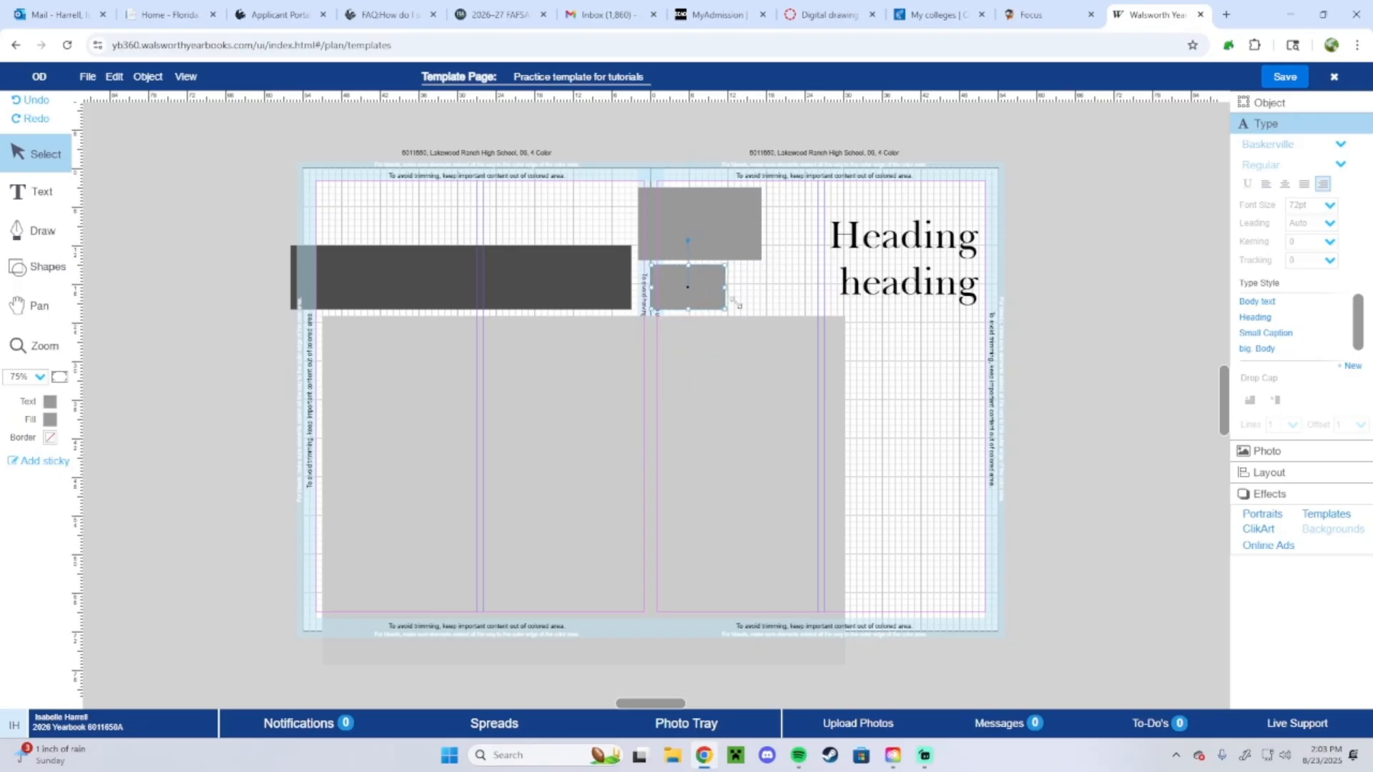
key("ctrl+v")
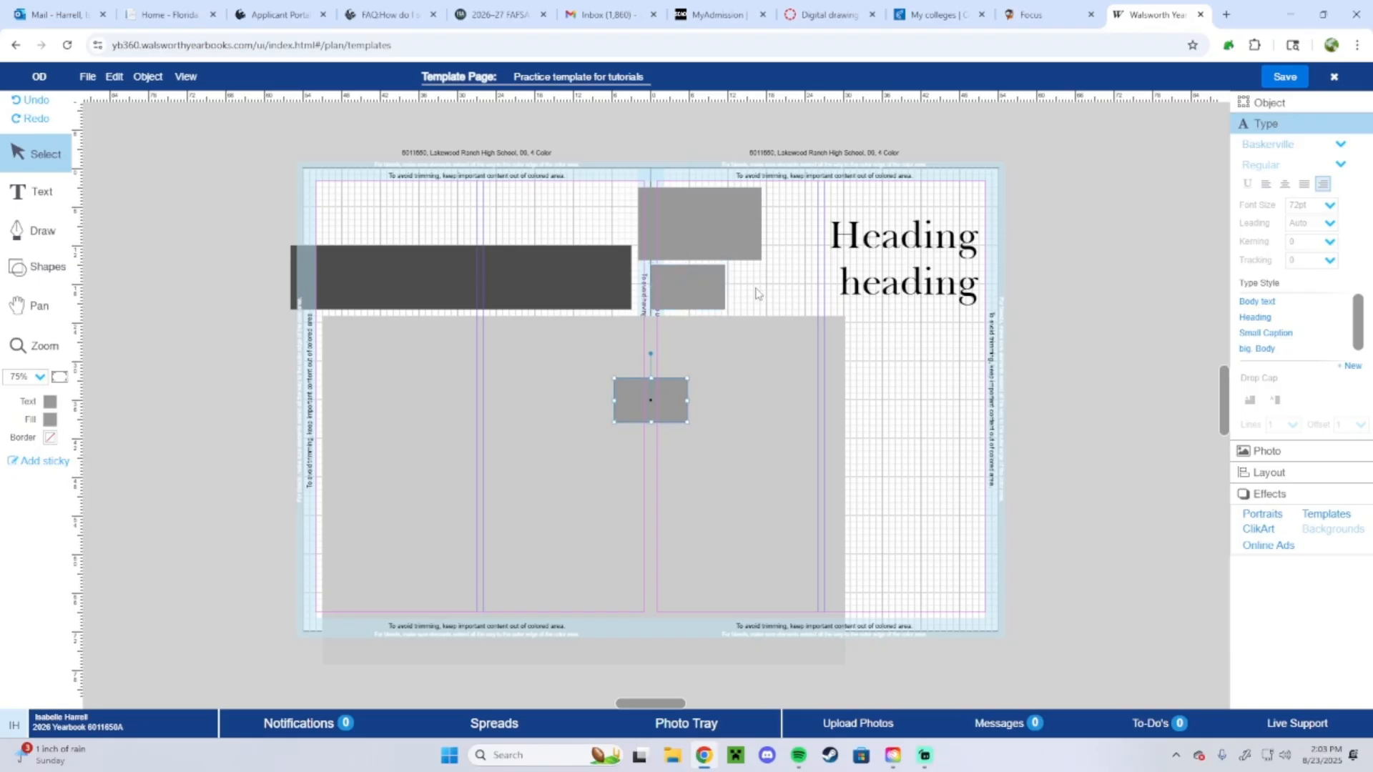
left_click_drag(675, 396, 787, 287)
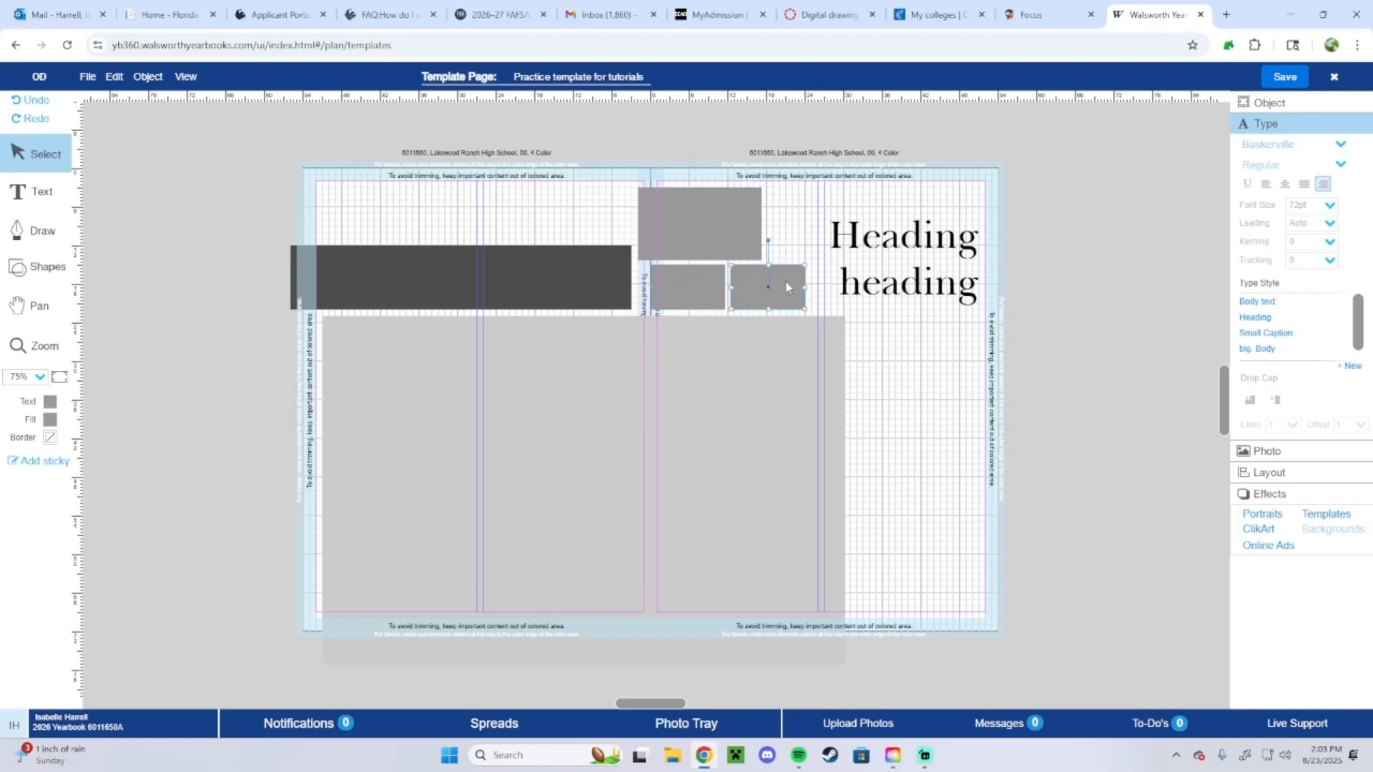
- Widen the first small grey box slightly, narrow the second, and place a copy of the narrowed box beside the larger rectangle, making it slightly taller
left_click(718, 294)
left_click_drag(744, 288, 783, 287)
key("ctrl+v")
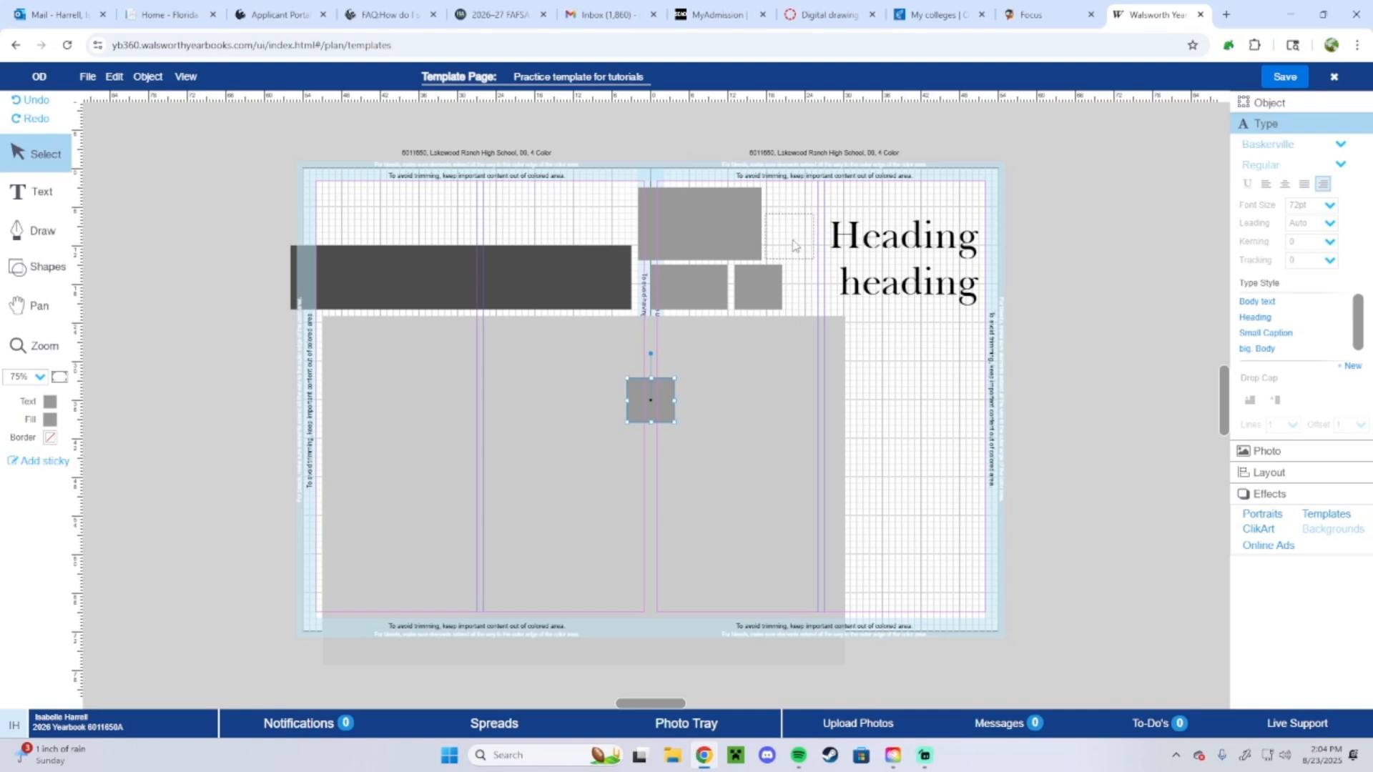
left_click_drag(792, 241, 790, 213)
- Widen the second box of the lower row up to the heading and nudge the heading text slightly down
left_click(780, 289)
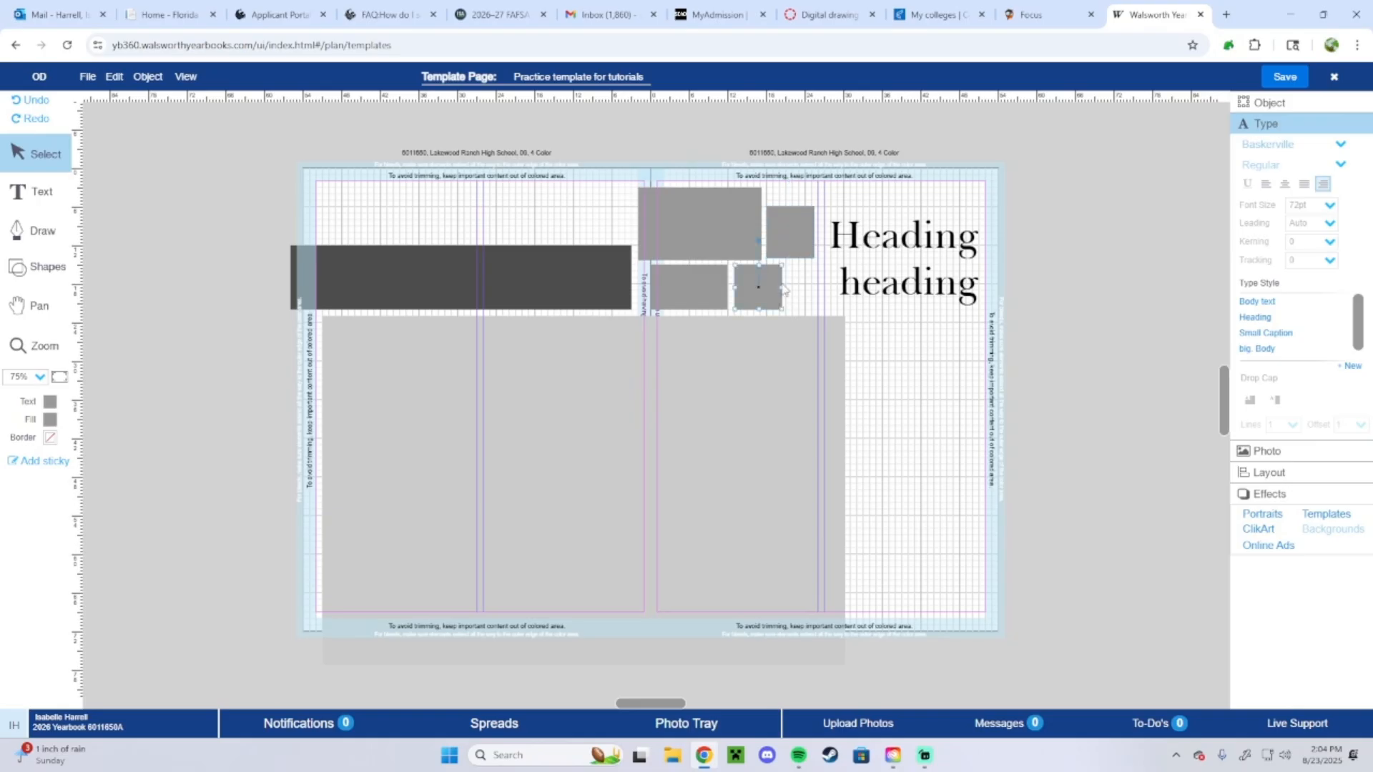
left_click_drag(781, 289, 831, 288)
left_click(923, 296)
left_click_drag(923, 296, 923, 296)
- Apply the last text wrap option to the lower row's second grey box and extend the heading text box to the outer margin
left_click(761, 304)
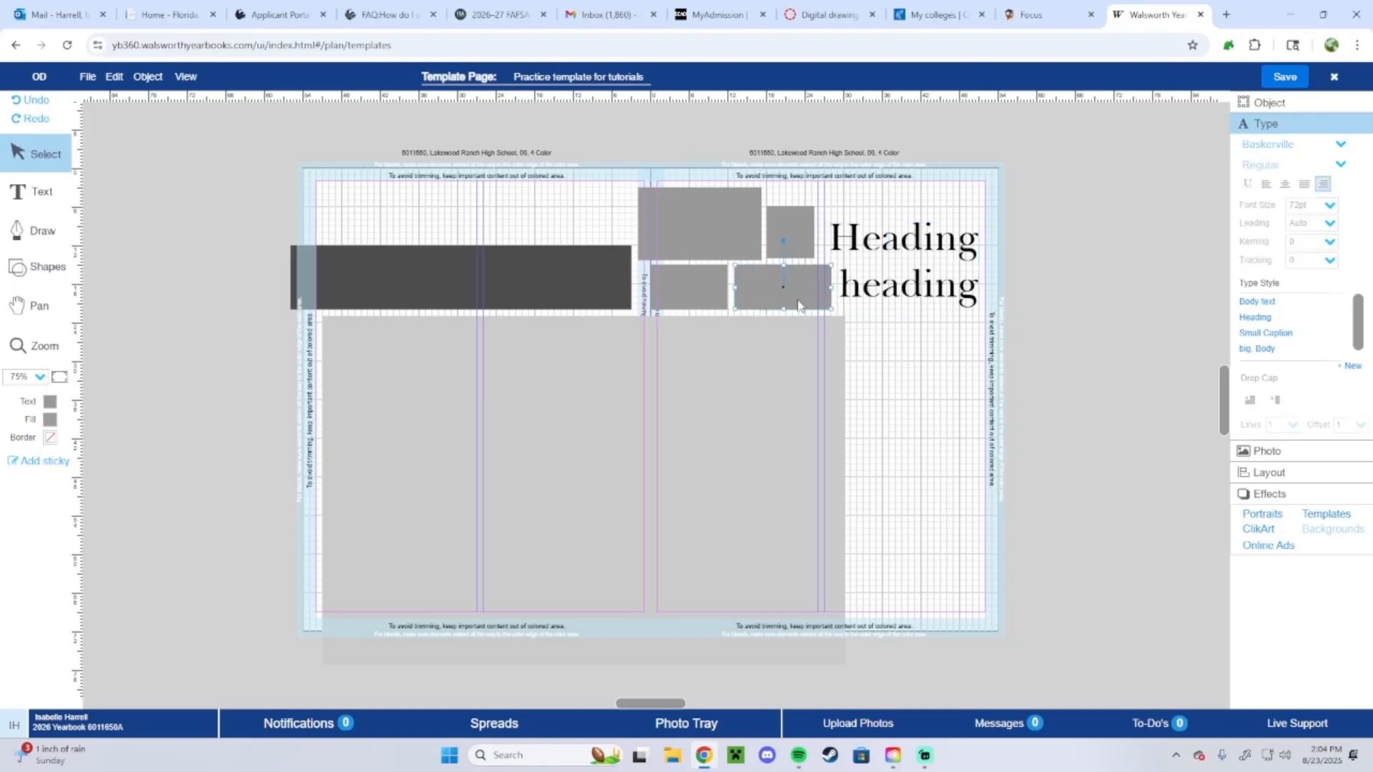
left_click(1296, 472)
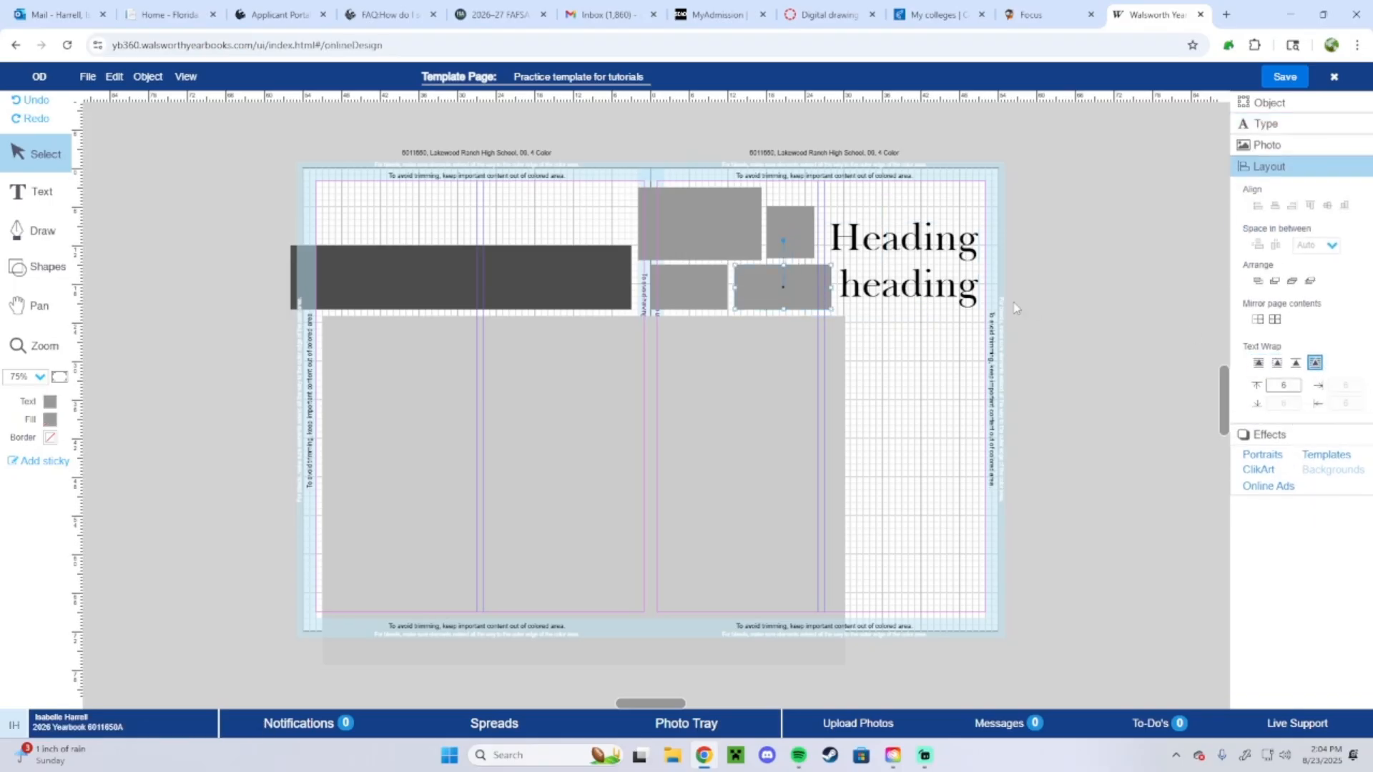
left_click(1314, 363)
left_click(958, 299)
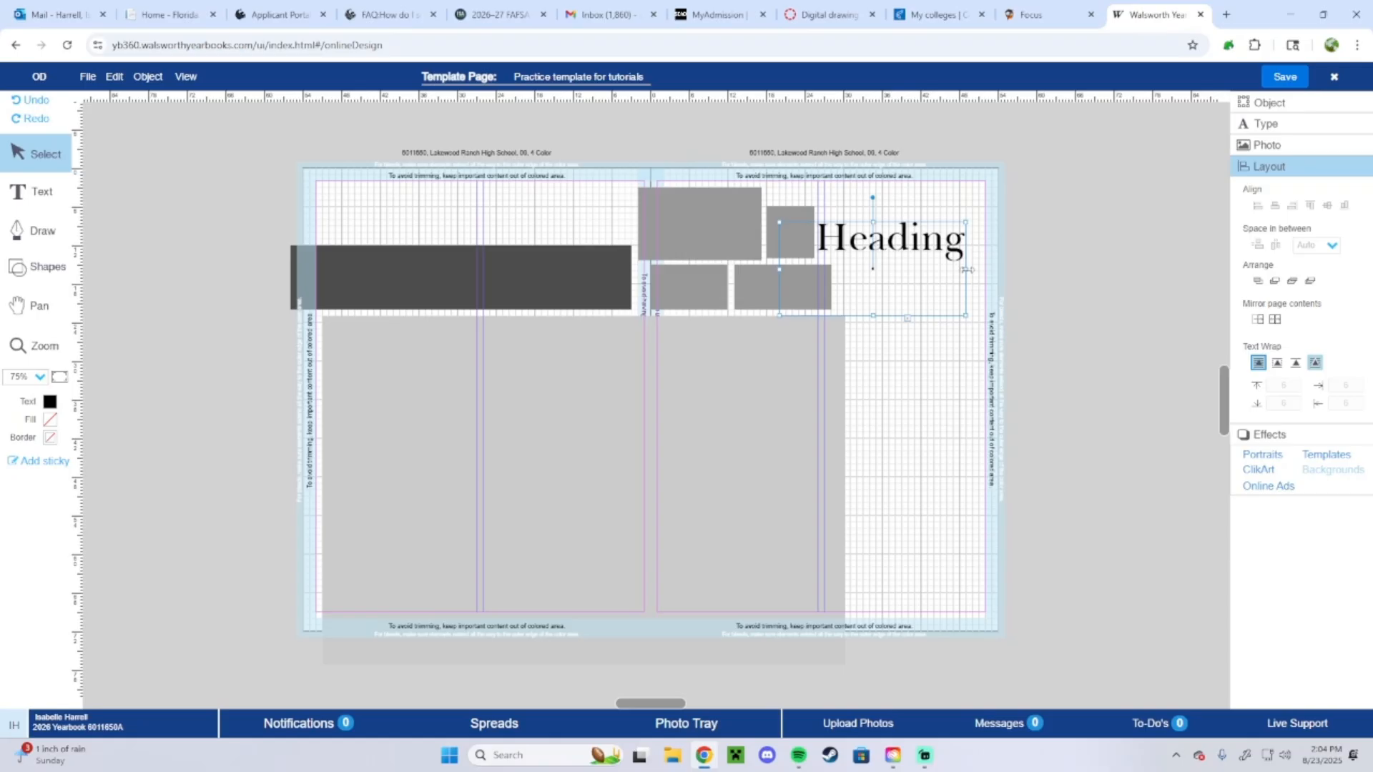
left_click_drag(966, 269, 989, 272)
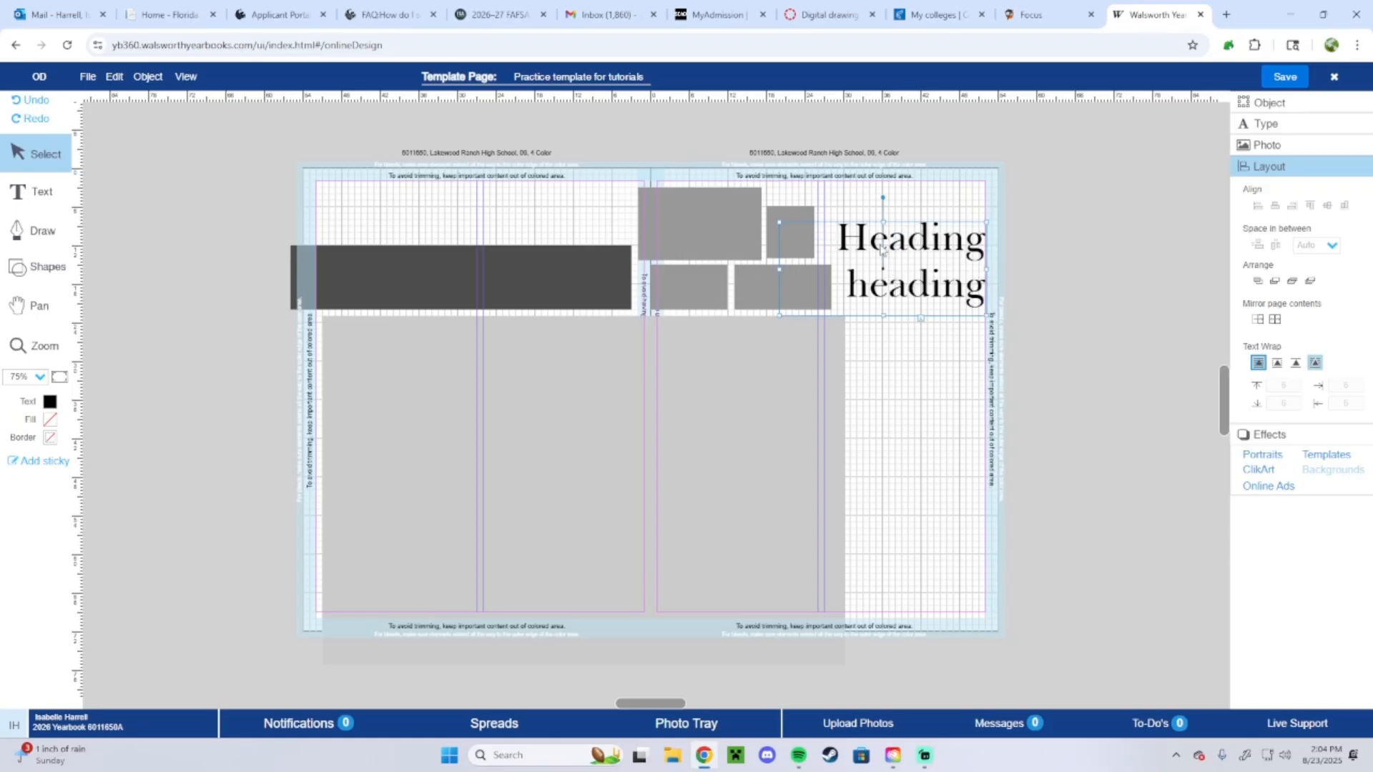
- Set the first line of the heading text to Baskerville Italic
double_click(986, 243)
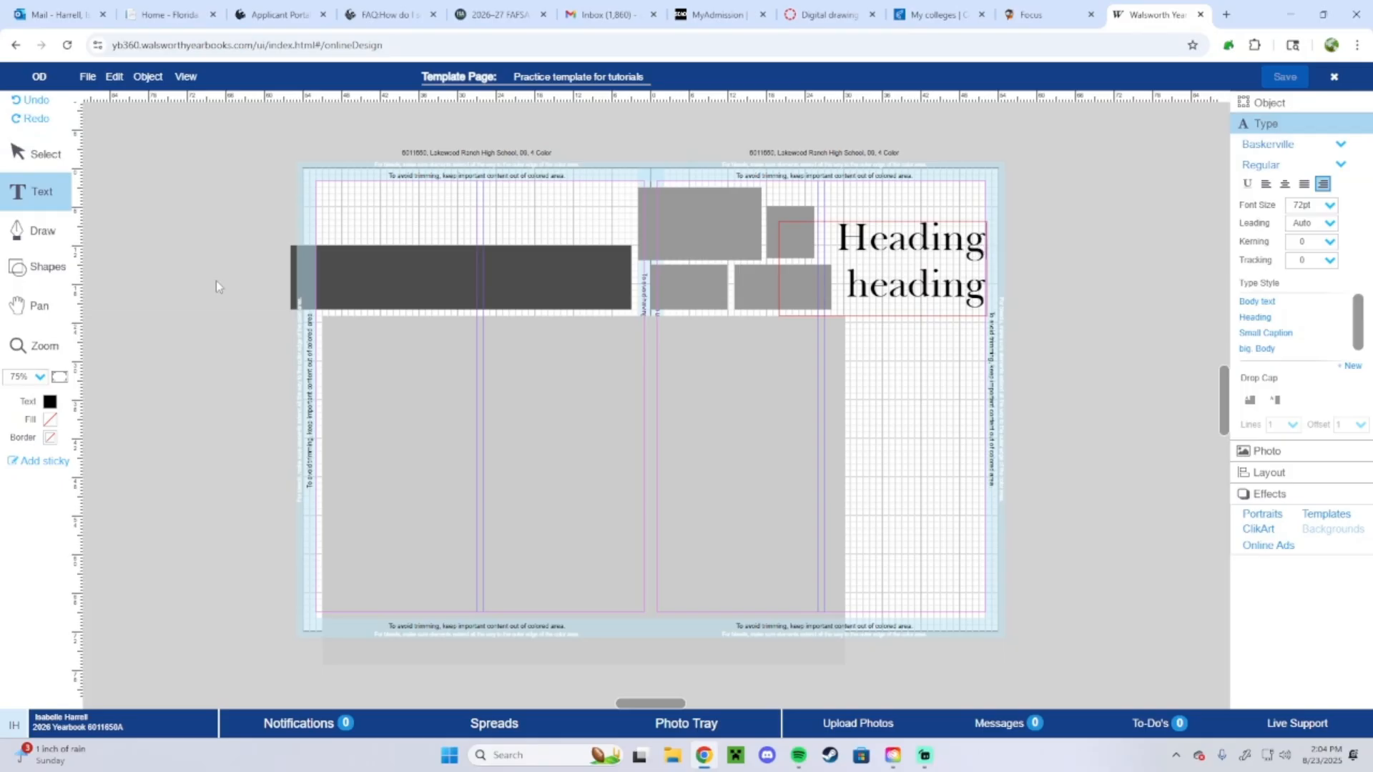
left_click(42, 154)
double_click(895, 242)
left_click(1317, 166)
left_click(1258, 218)
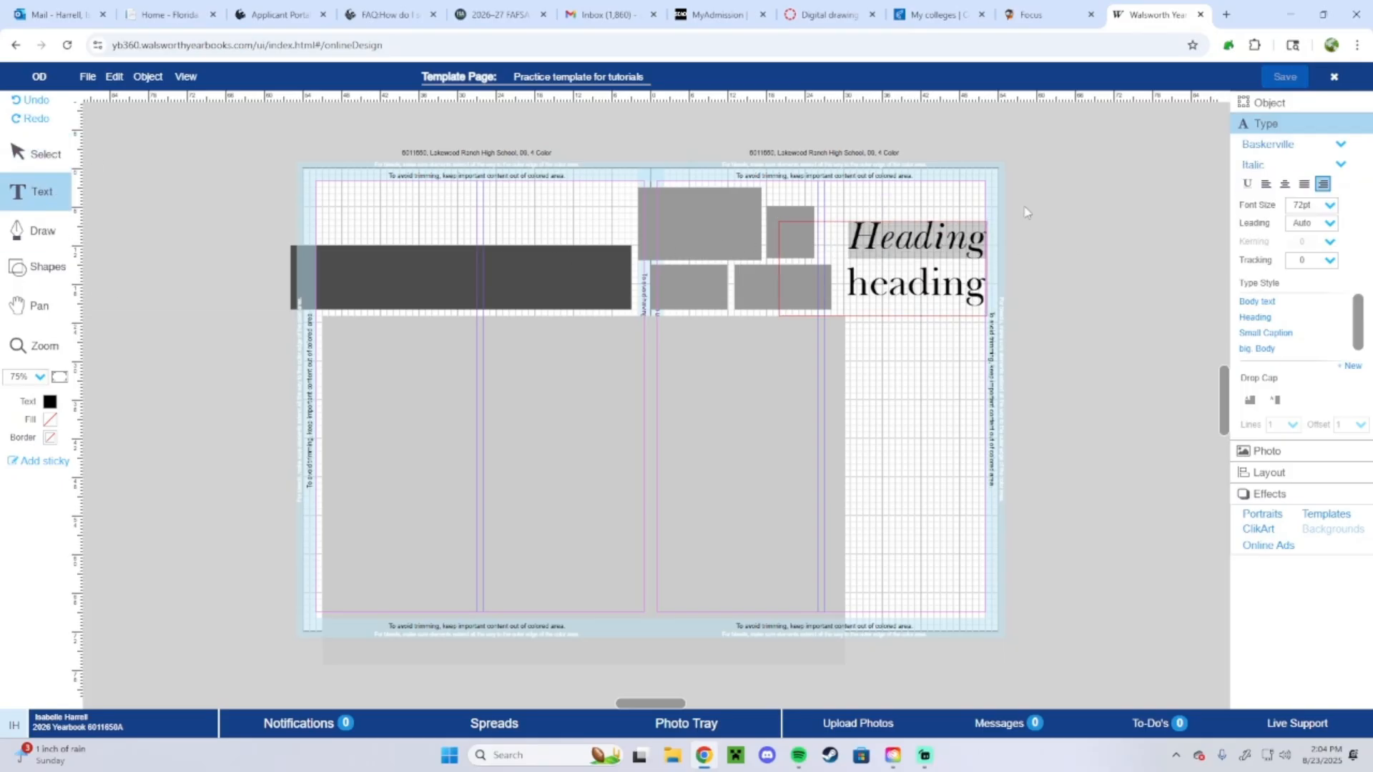
- Set the heading's second line to 82 pt and widen the heading text box on both sides
left_click_drag(847, 286, 1029, 290)
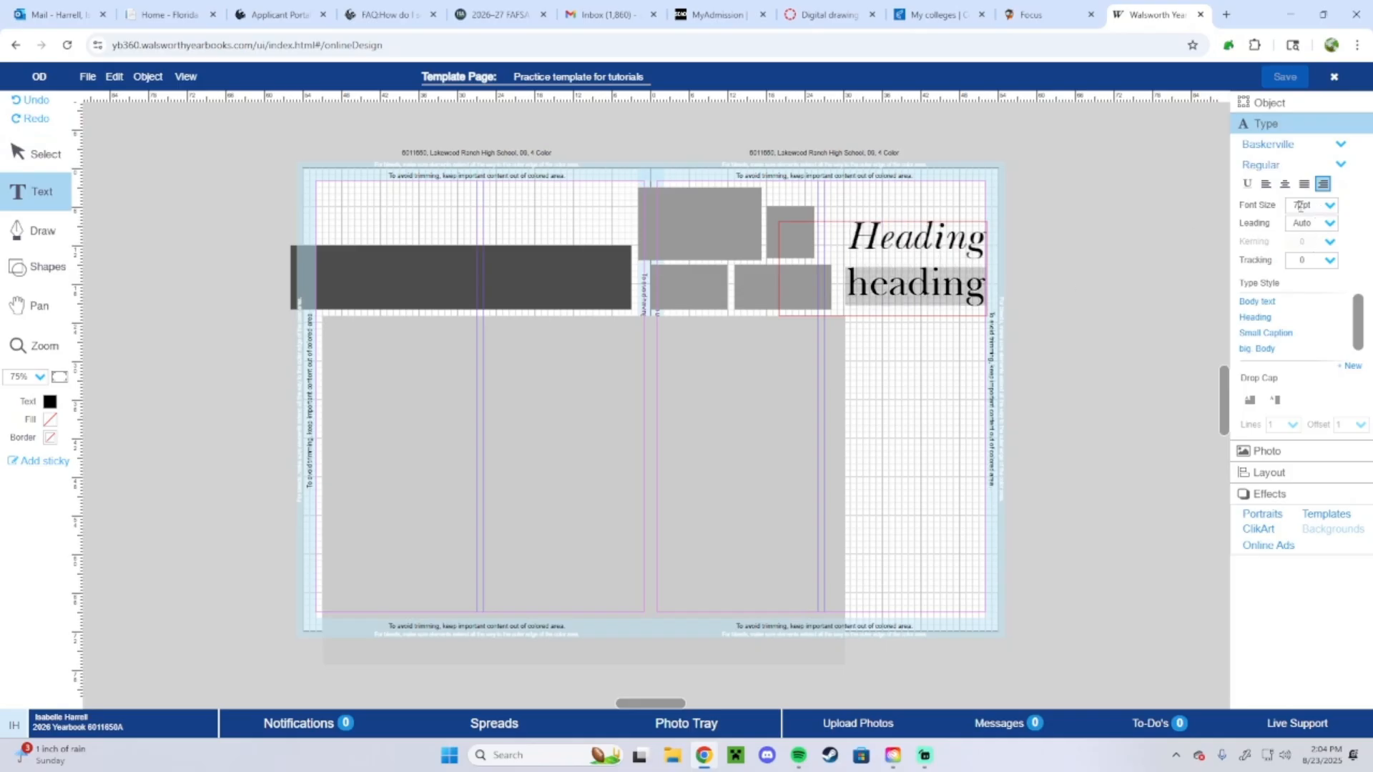
left_click_drag(1301, 205, 1251, 210)
key("Return")
key("Escape")
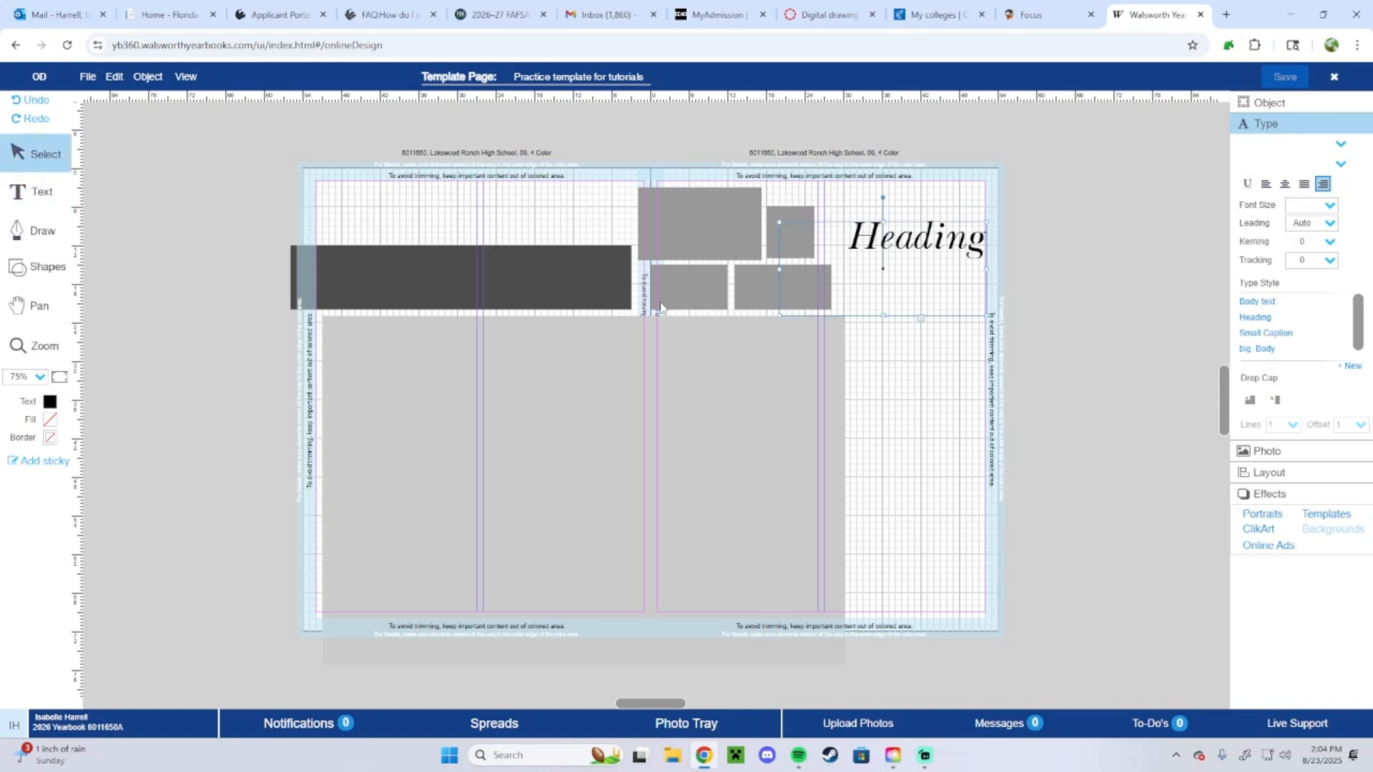
left_click_drag(780, 268, 716, 269)
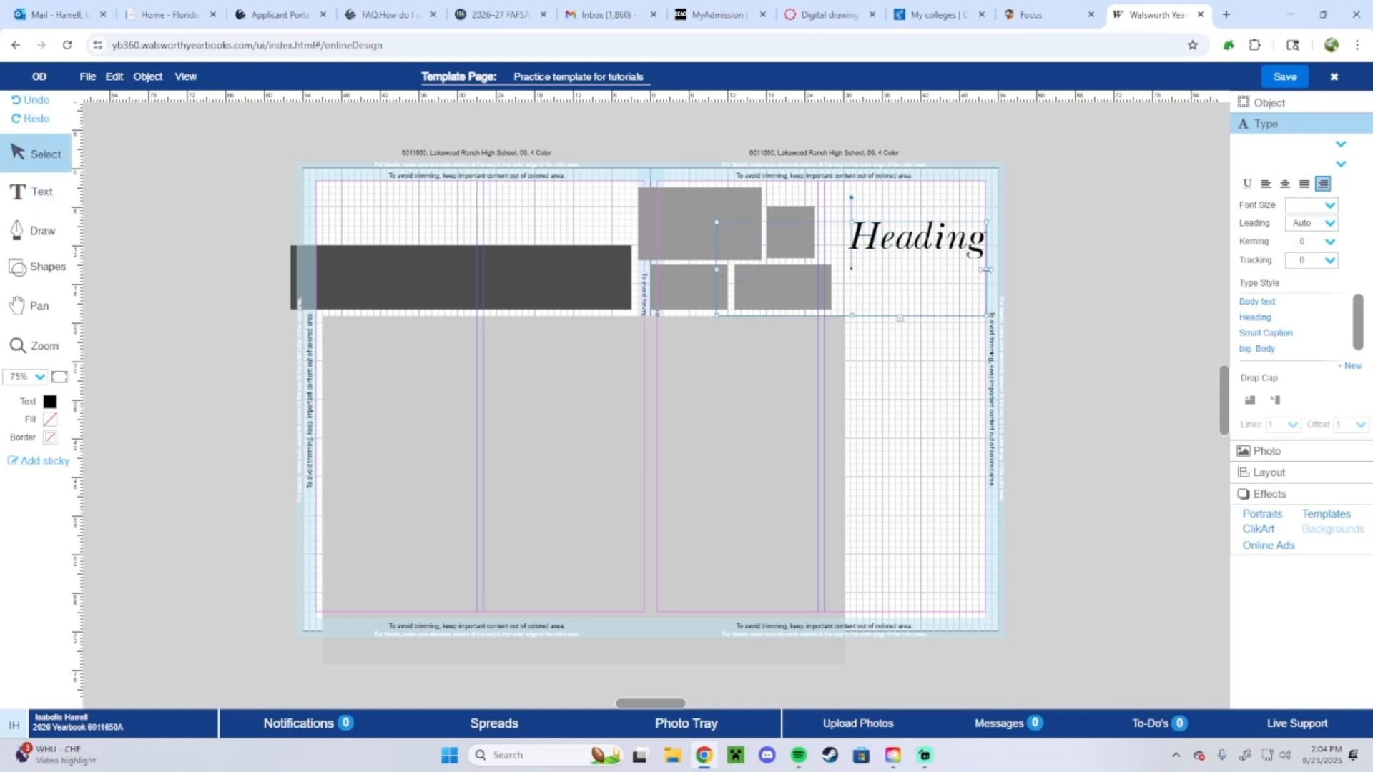
left_click_drag(988, 269, 1000, 269)
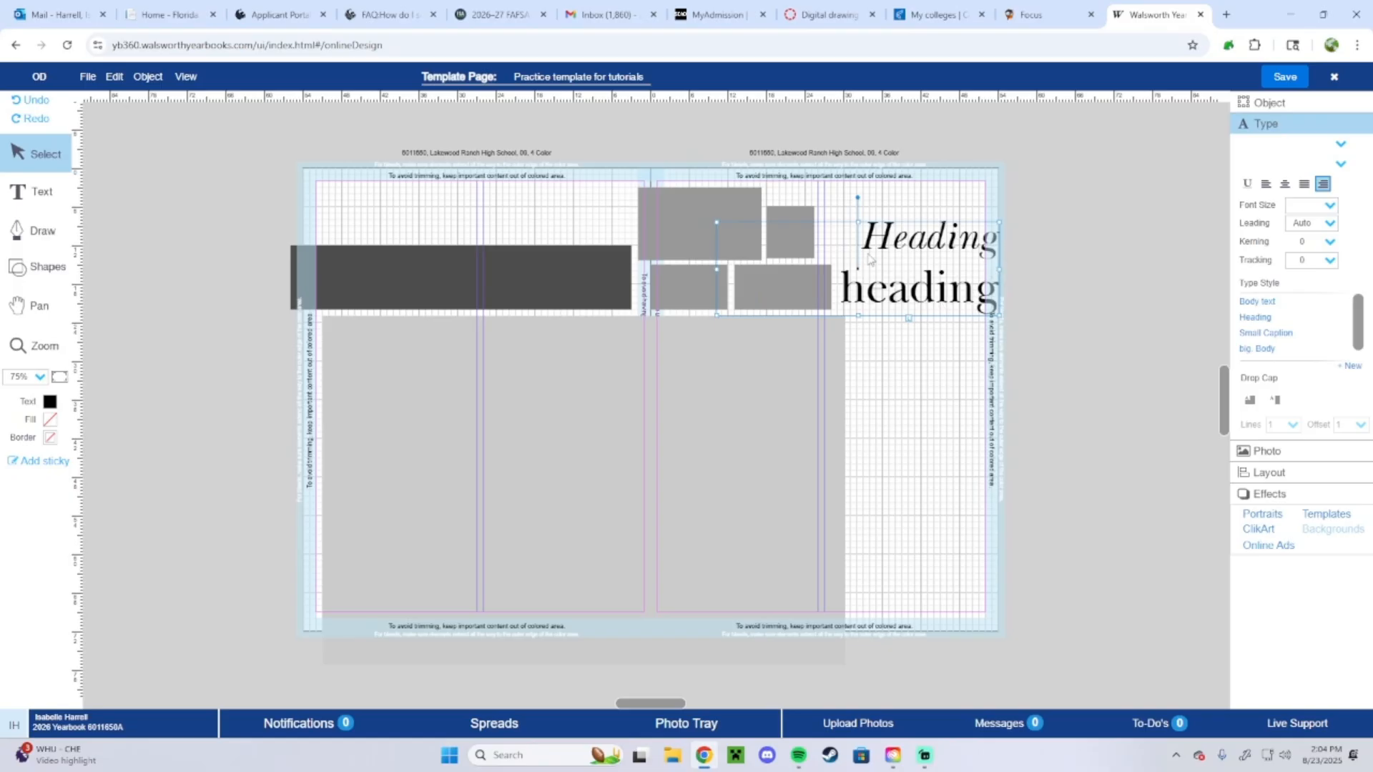
- Turn off text wrap on the lower row's second grey box
double_click(833, 243)
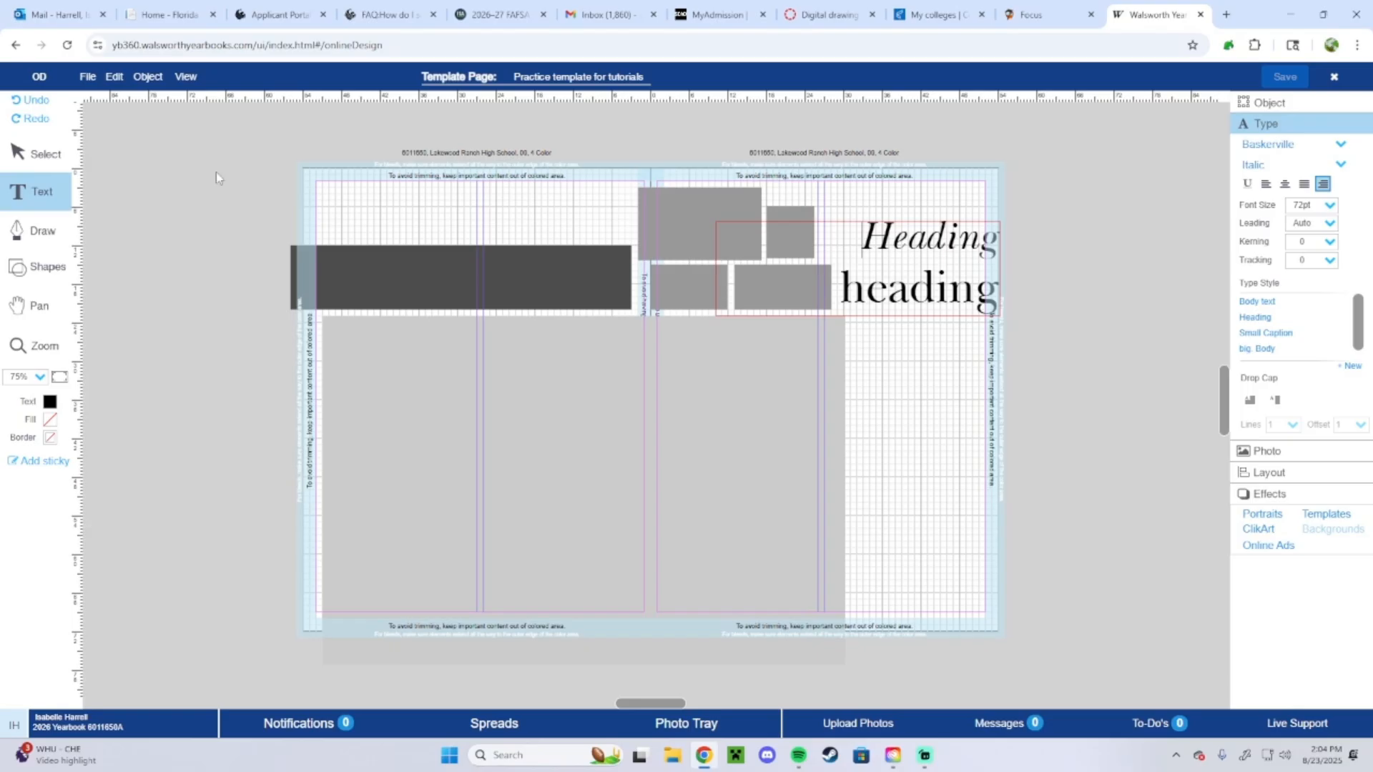
left_click(21, 152)
left_click(825, 282)
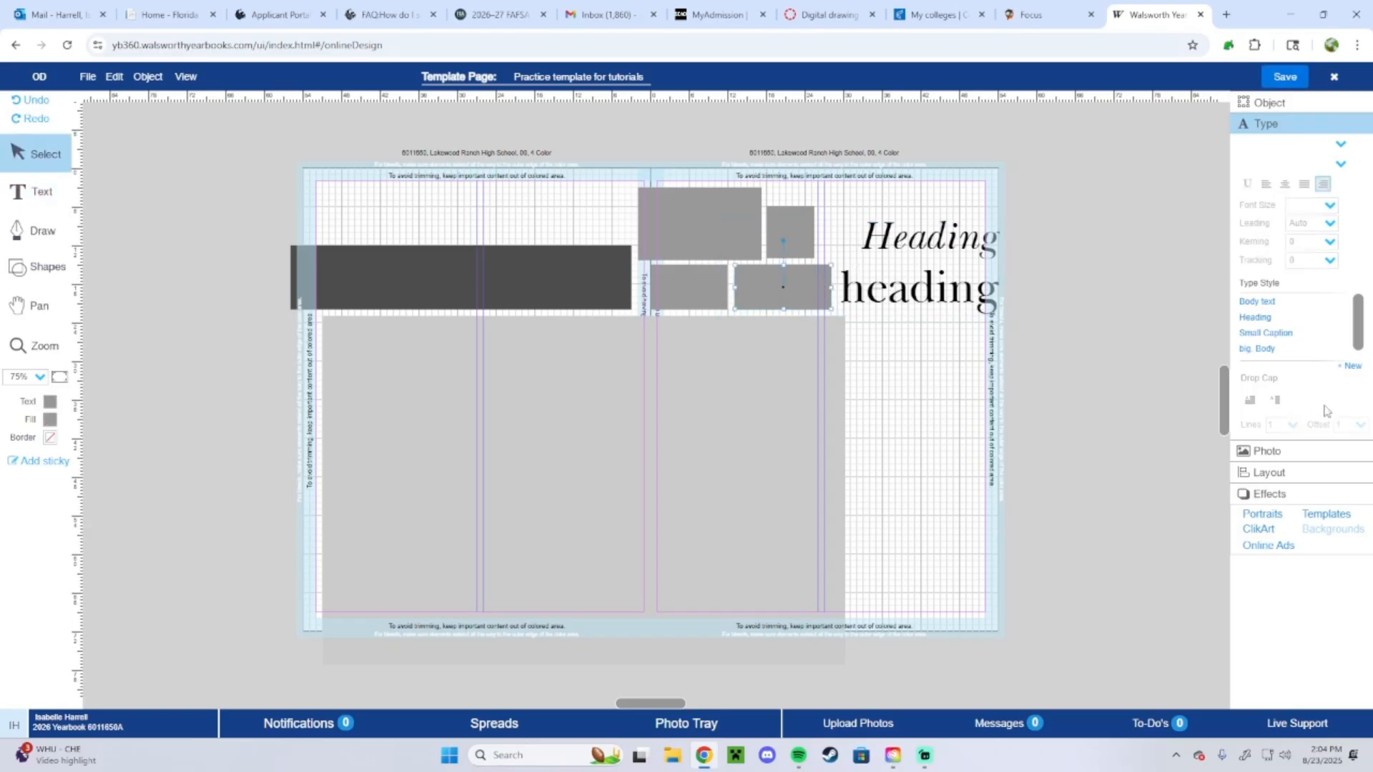
left_click(1296, 473)
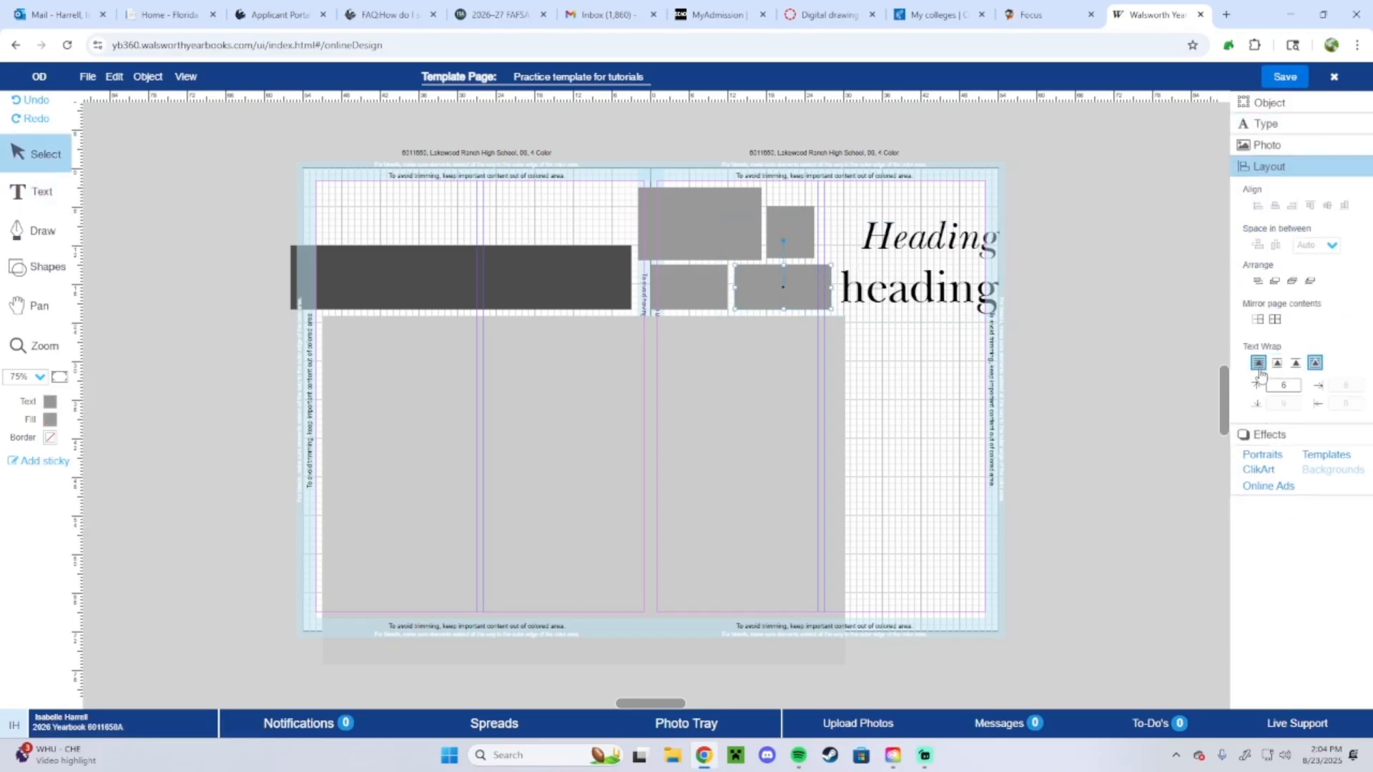
- Pull the heading text box's outer edge back inside the page margin and narrow the lower row's second box to clear the heading
left_click(939, 263)
left_click_drag(1001, 271, 983, 269)
left_click(754, 283)
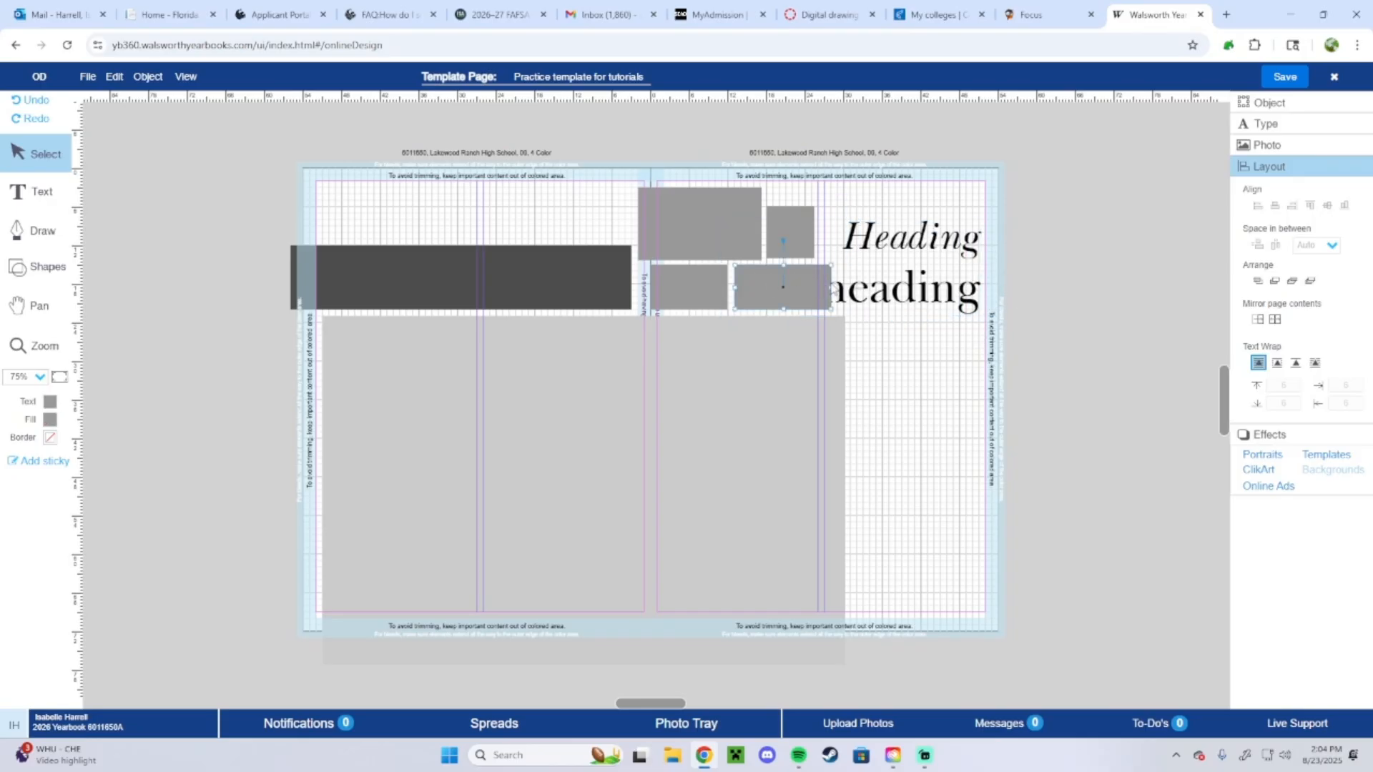
left_click_drag(826, 286, 818, 286)
- Left-align the heading and narrow its text box so it starts beside the small grey boxes
left_click(890, 240)
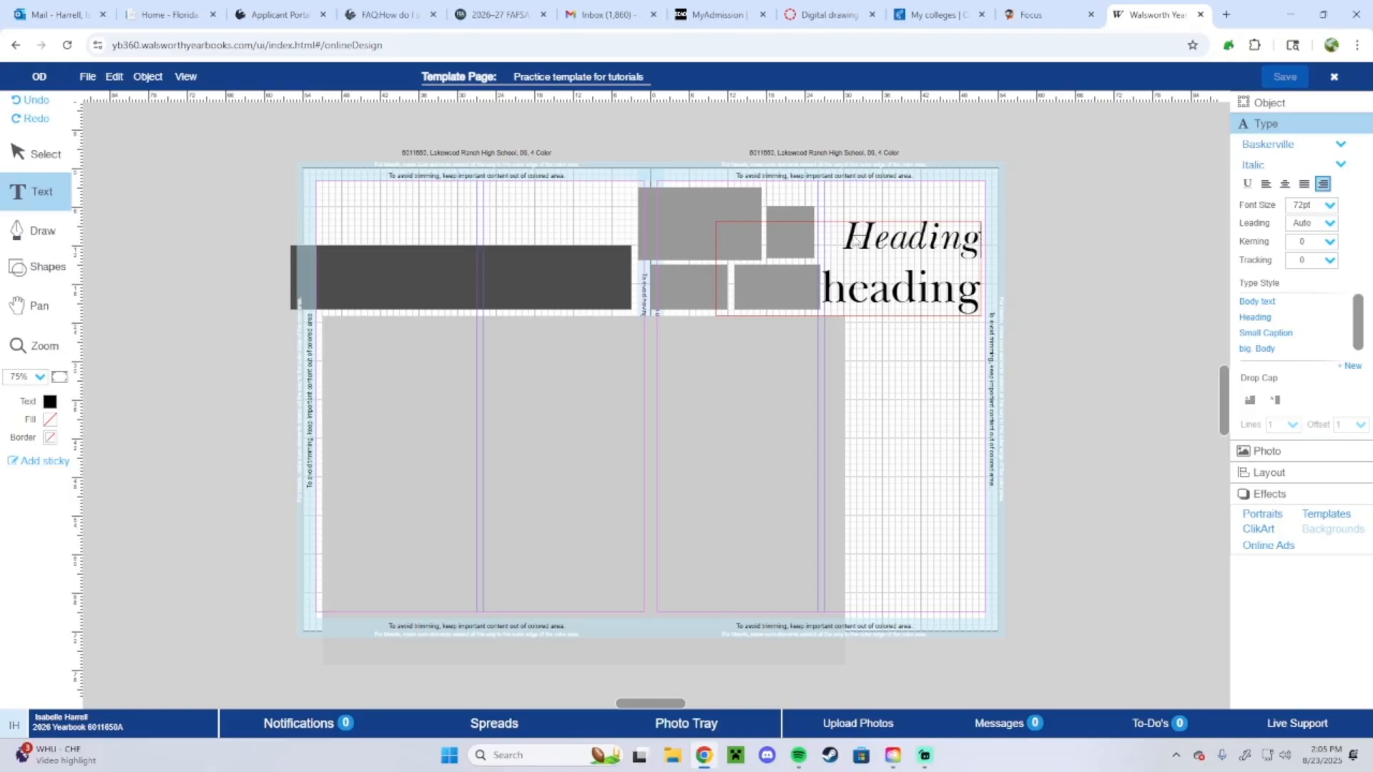
left_click(32, 153)
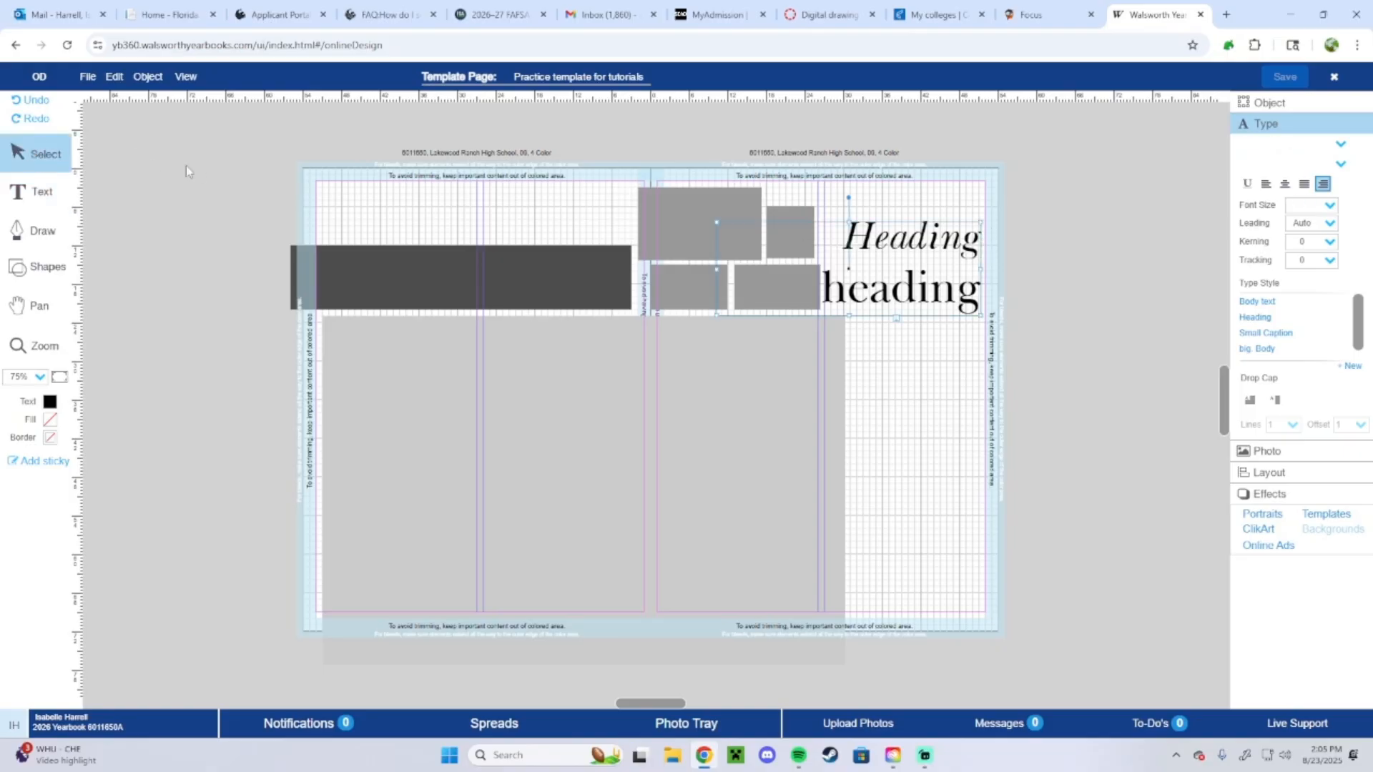
left_click(1266, 181)
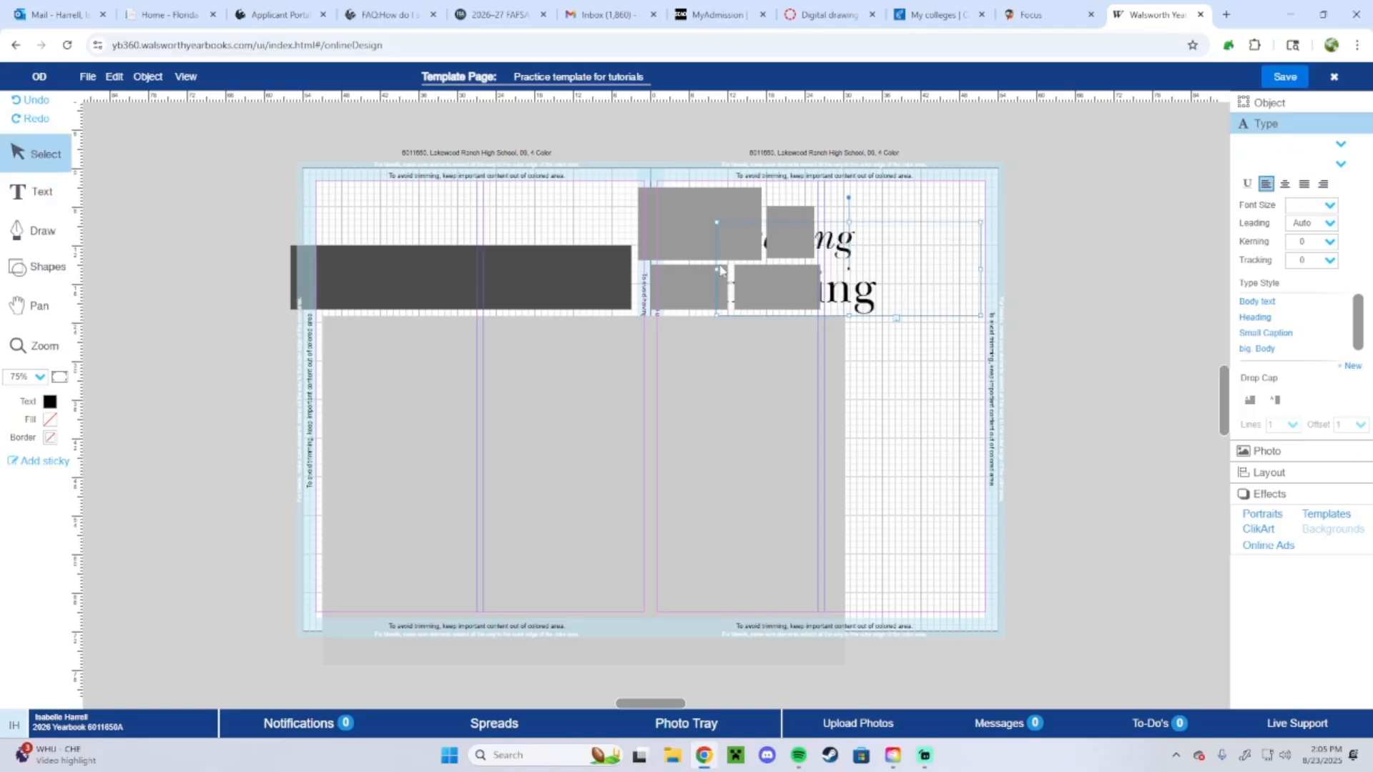
left_click_drag(715, 268, 820, 266)
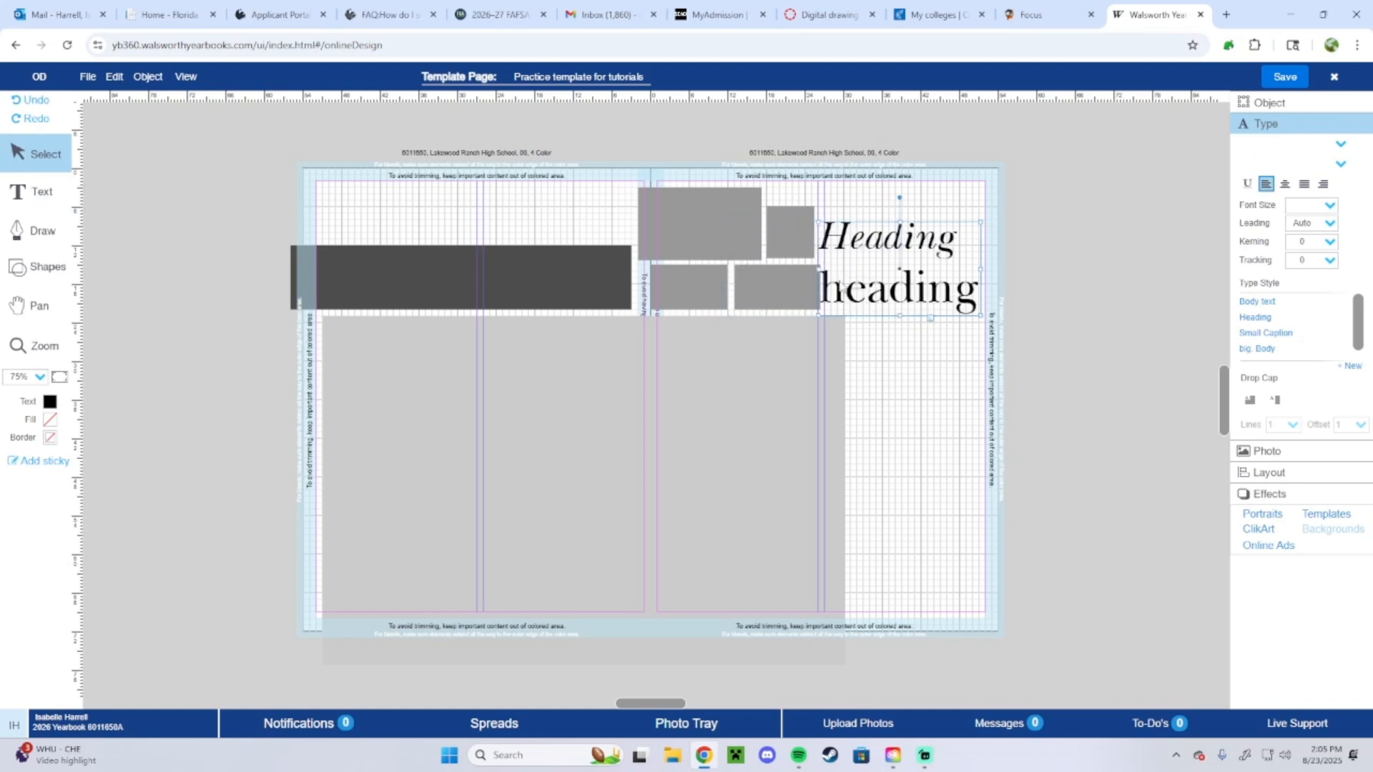
- Set the leading of both heading lines to 60
double_click(840, 295)
left_click(820, 301)
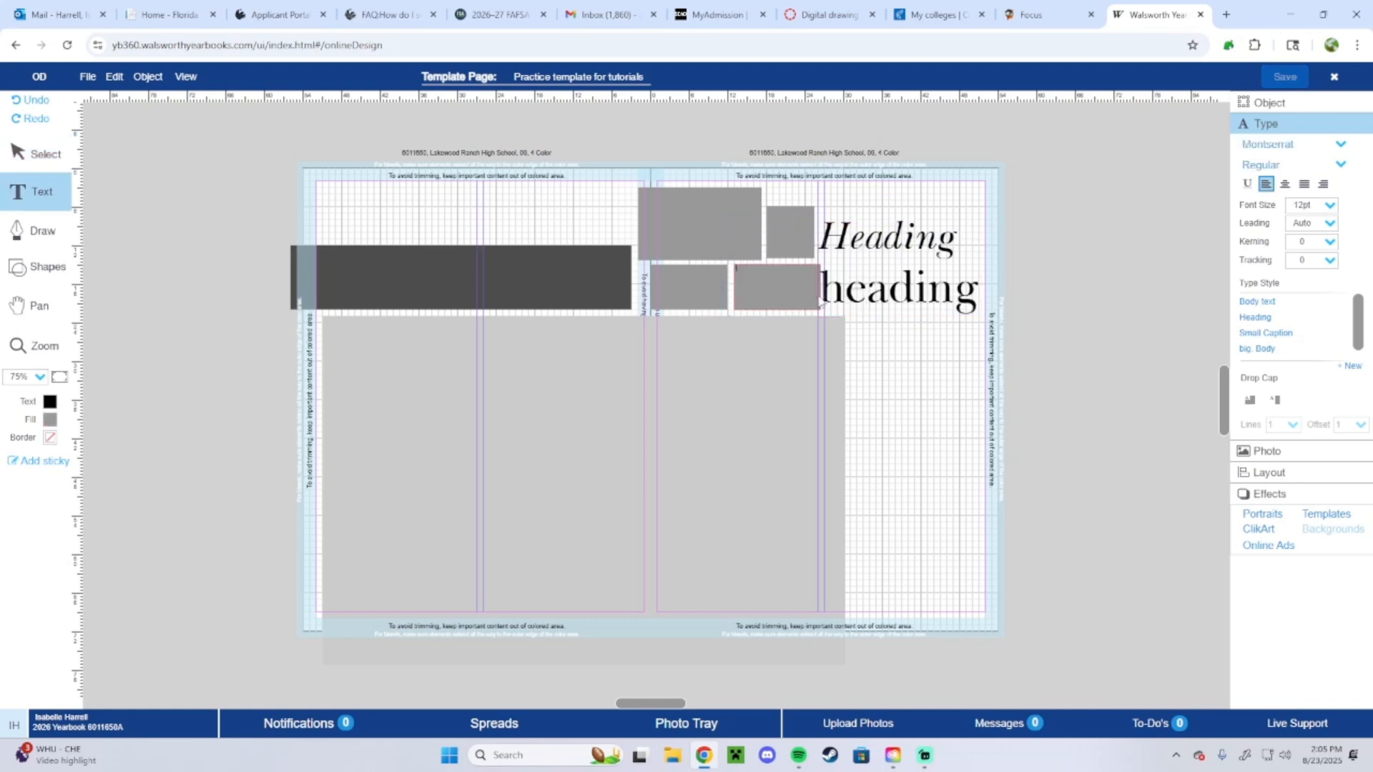
left_click(862, 225)
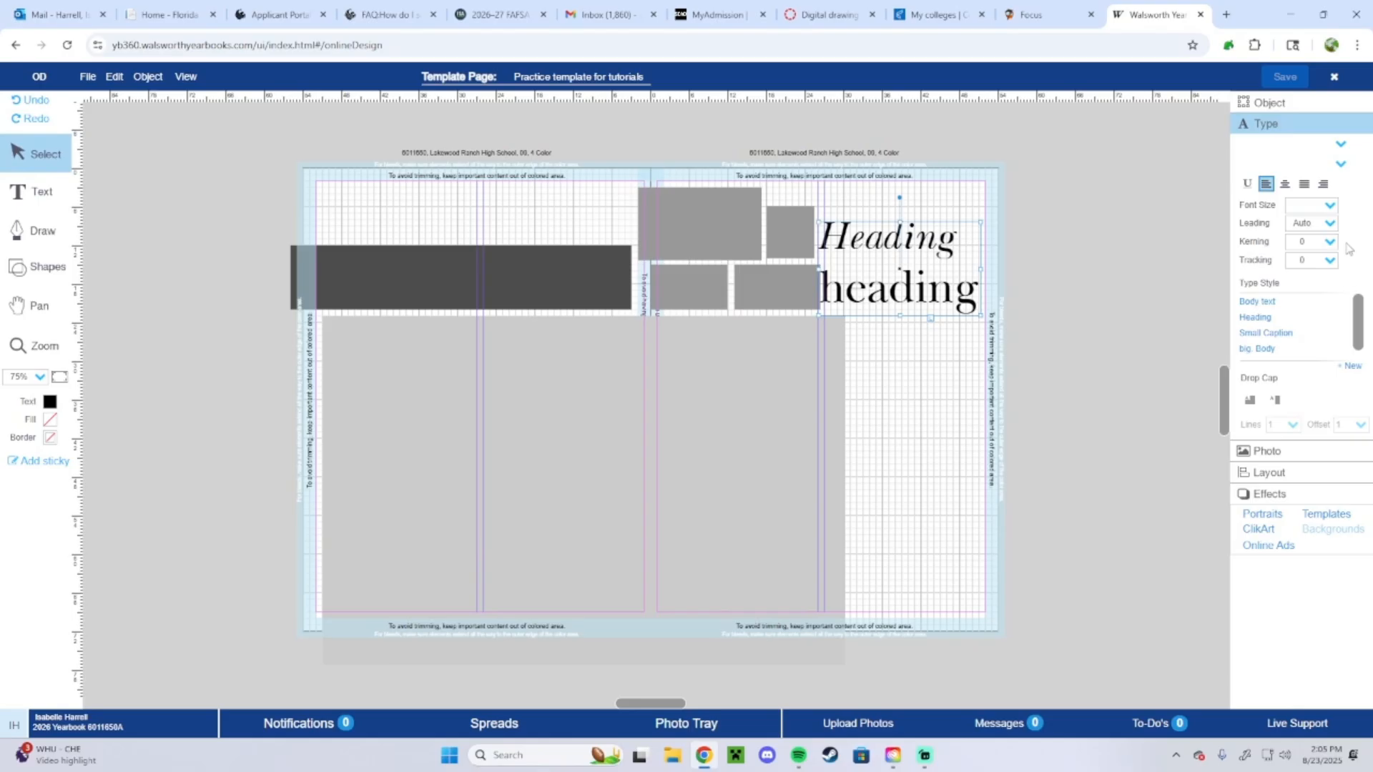
left_click(1328, 223)
left_click(1320, 364)
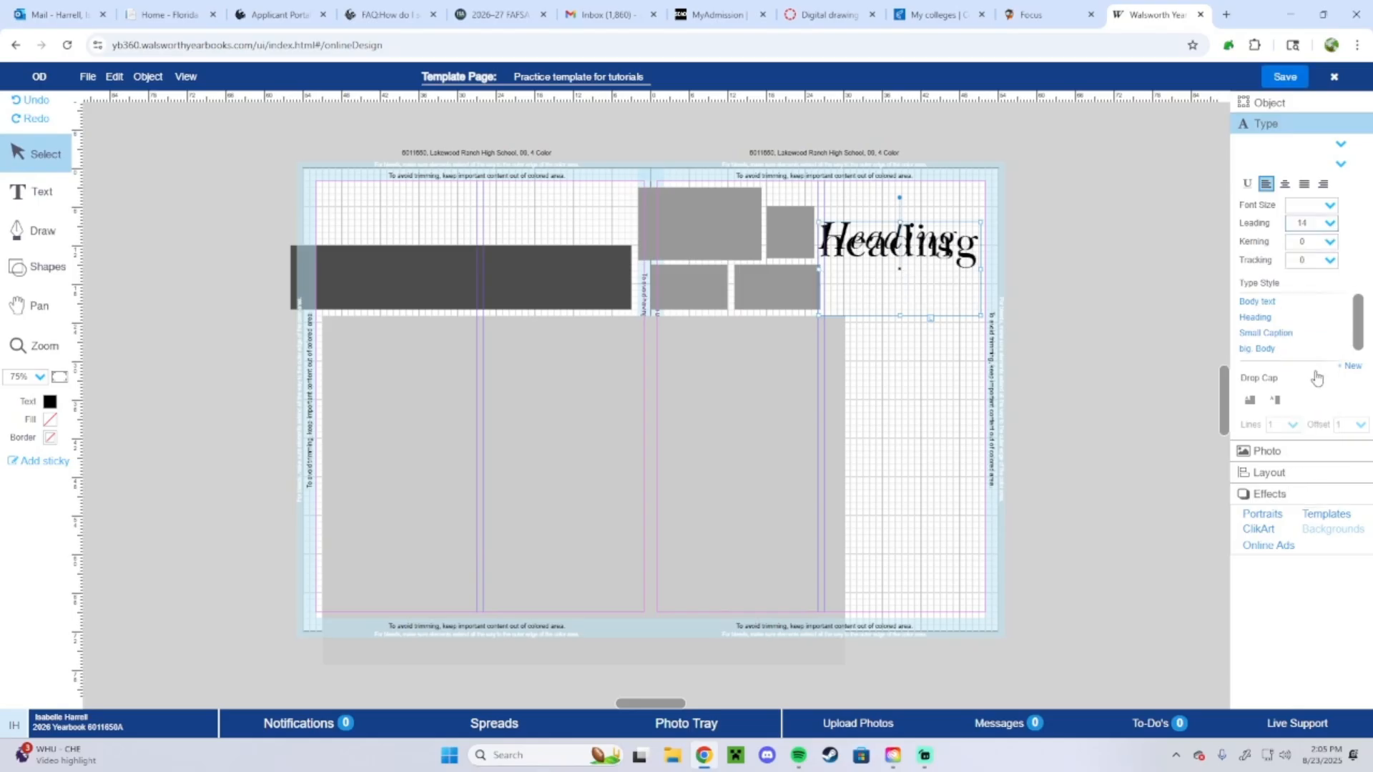
left_click(1329, 223)
left_click(1324, 449)
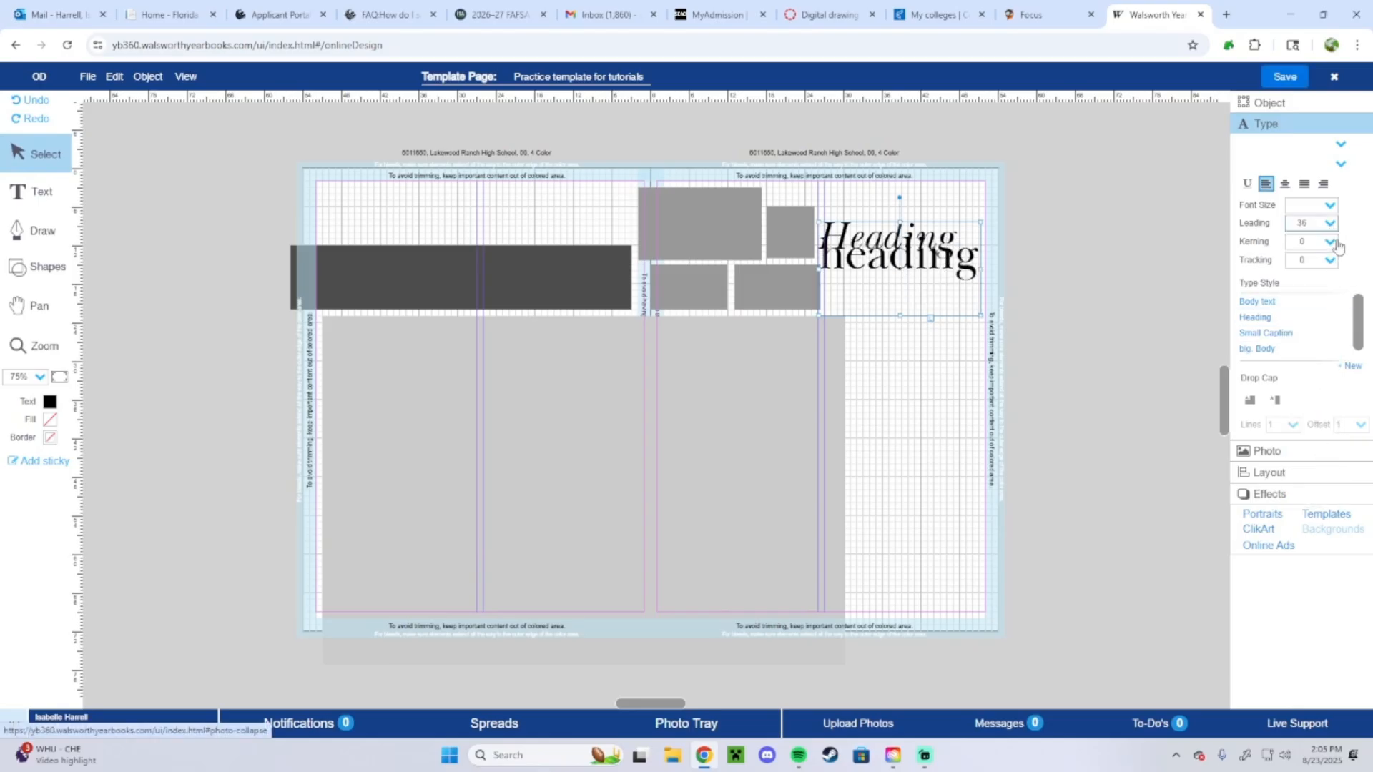
left_click(1329, 224)
left_click(1314, 489)
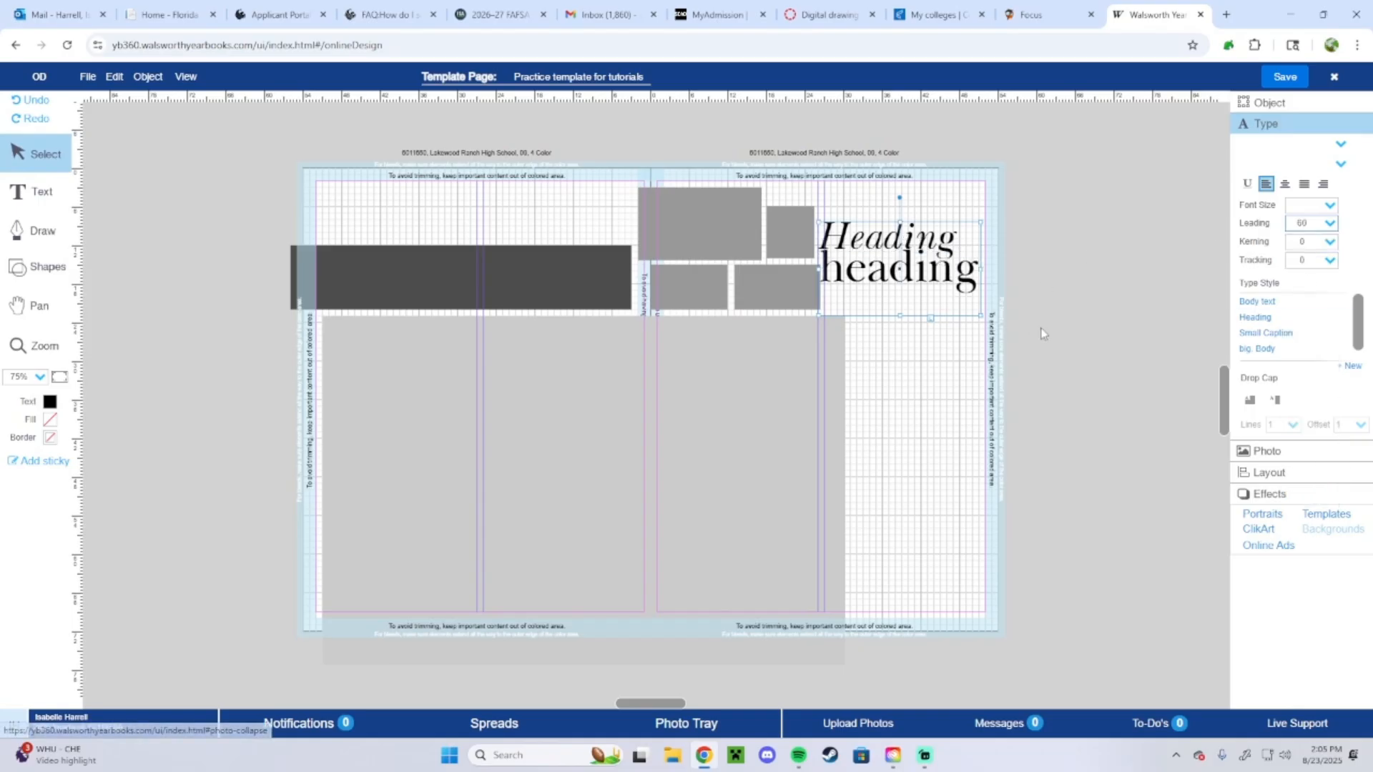
- Move the heading down next to the lower row of grey boxes and shorten its text box to fit the two lines
left_click_drag(940, 274, 955, 298)
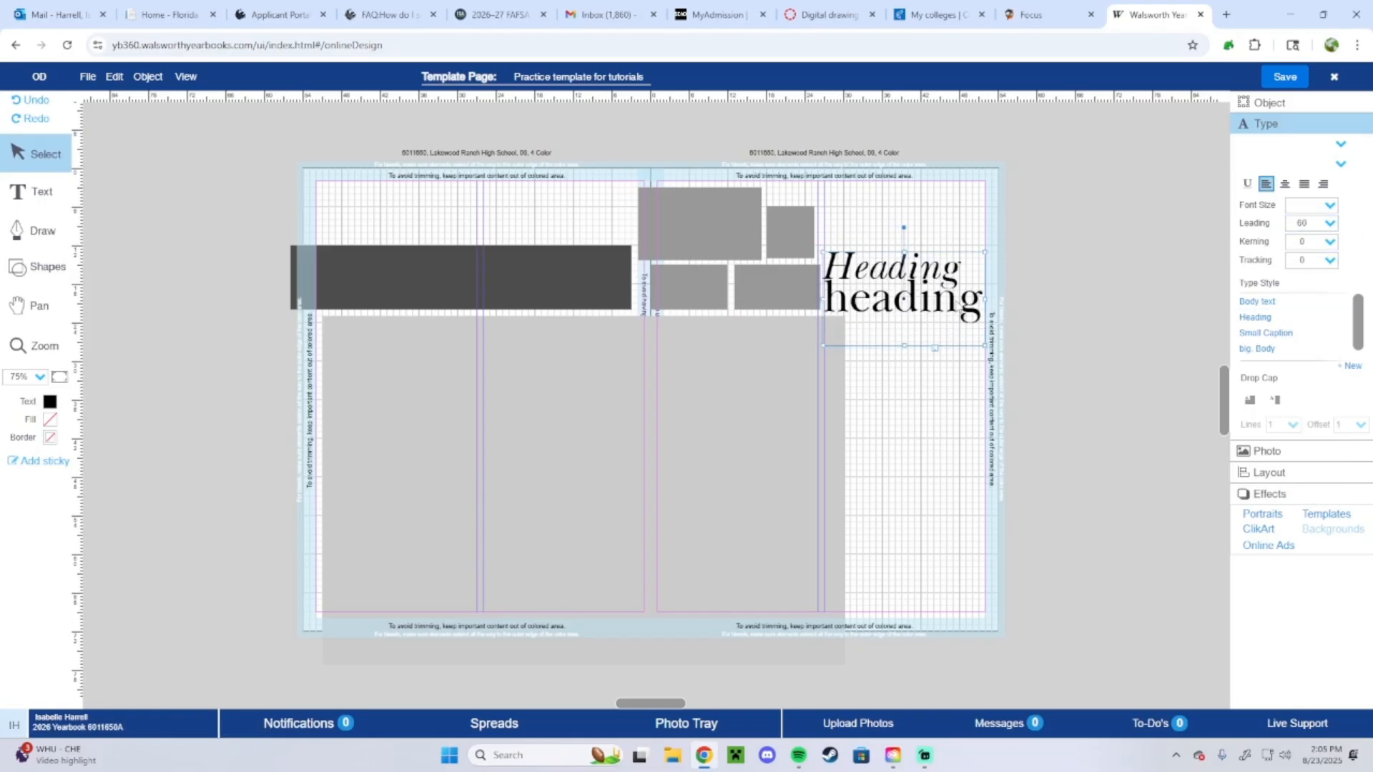
left_click(1120, 278)
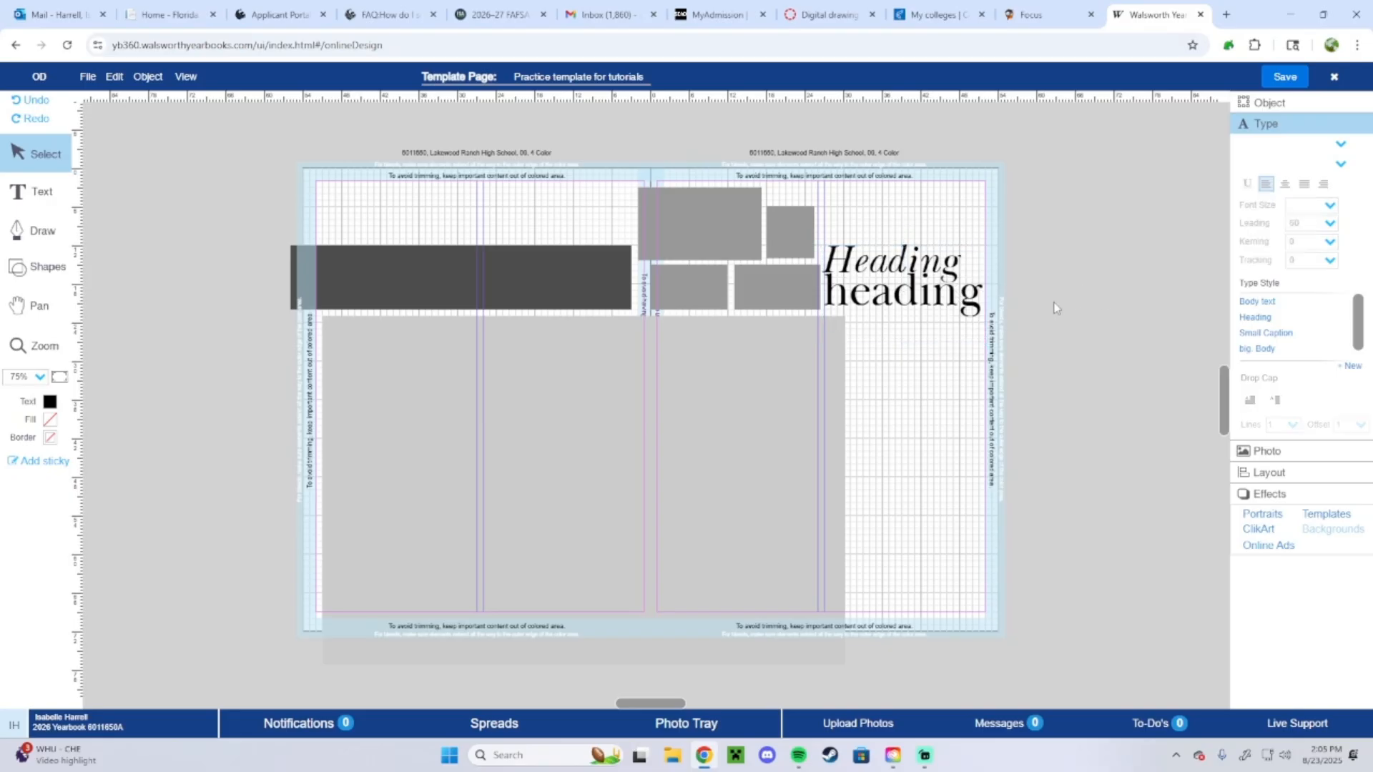
left_click(40, 267)
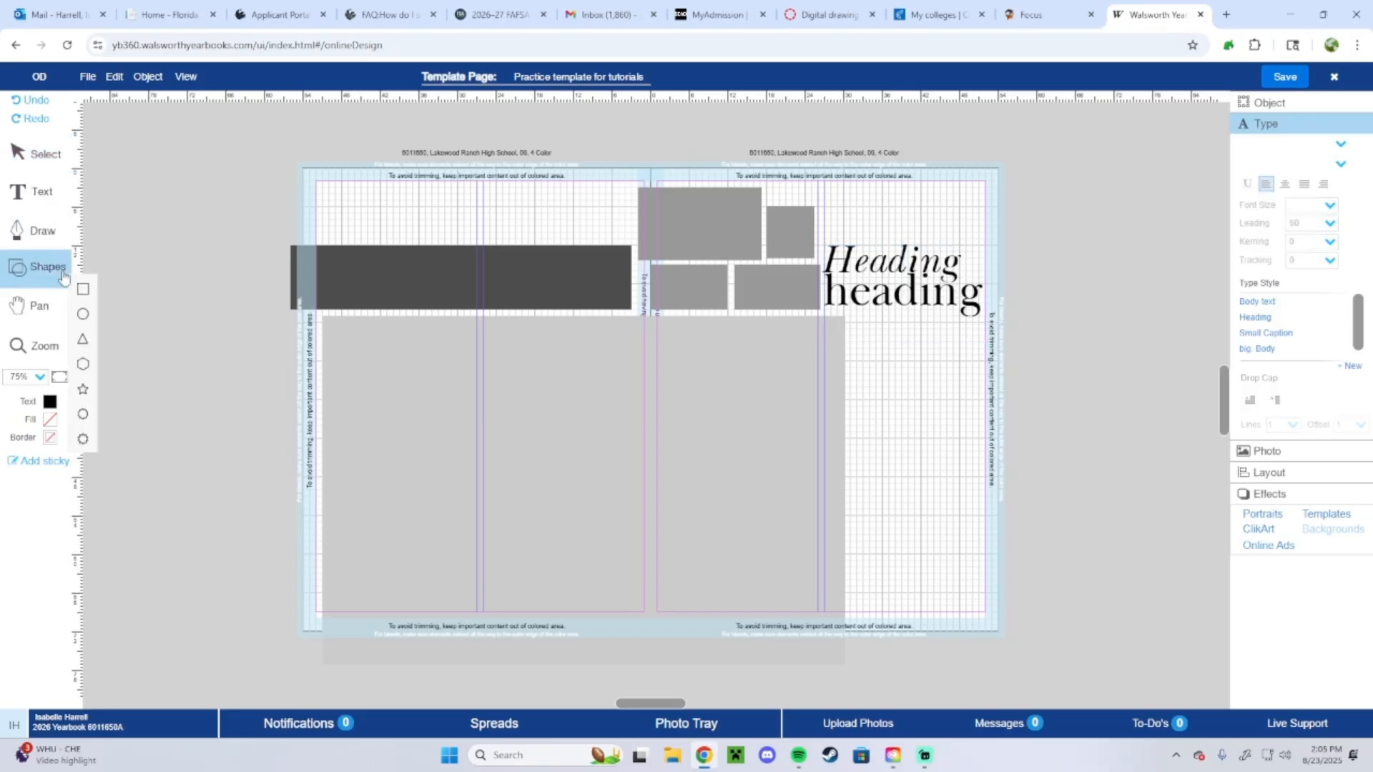
left_click(28, 204)
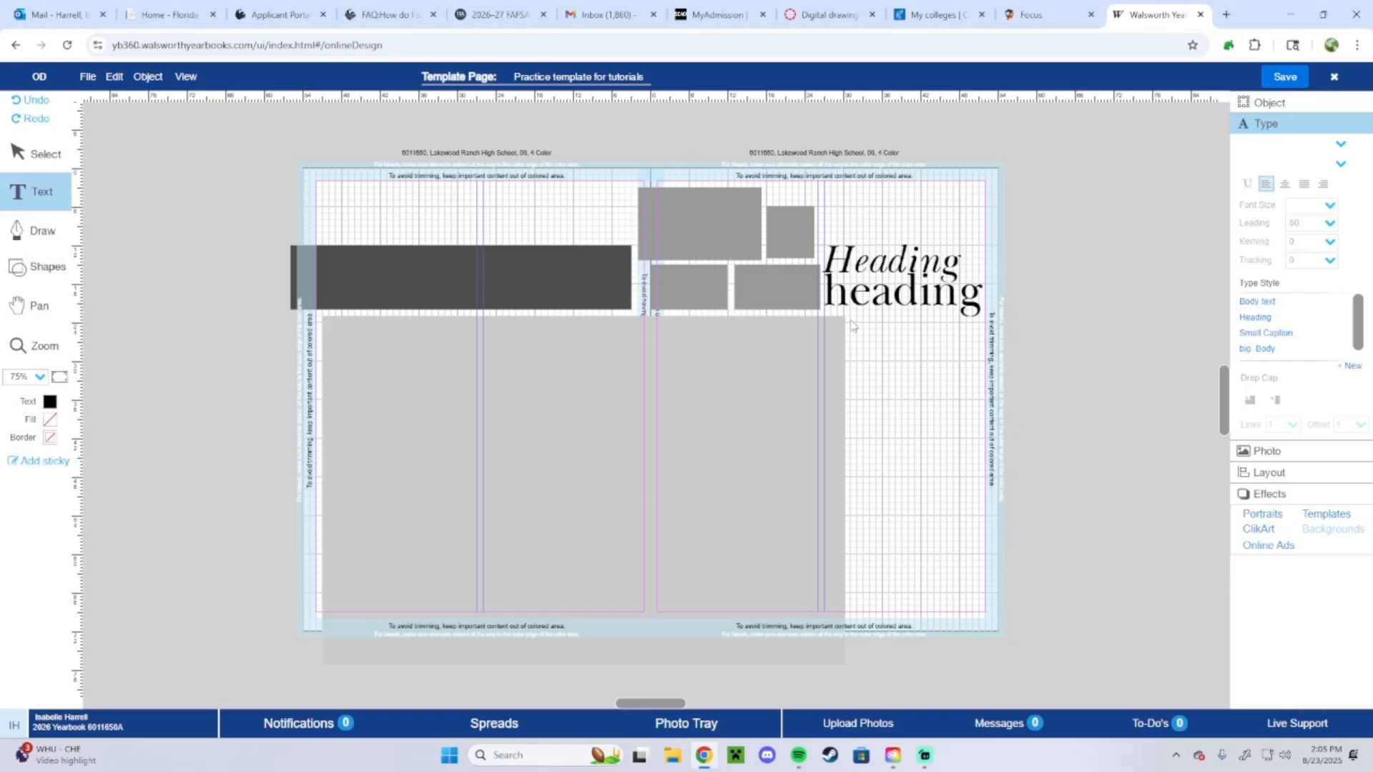
left_click_drag(851, 322, 861, 327)
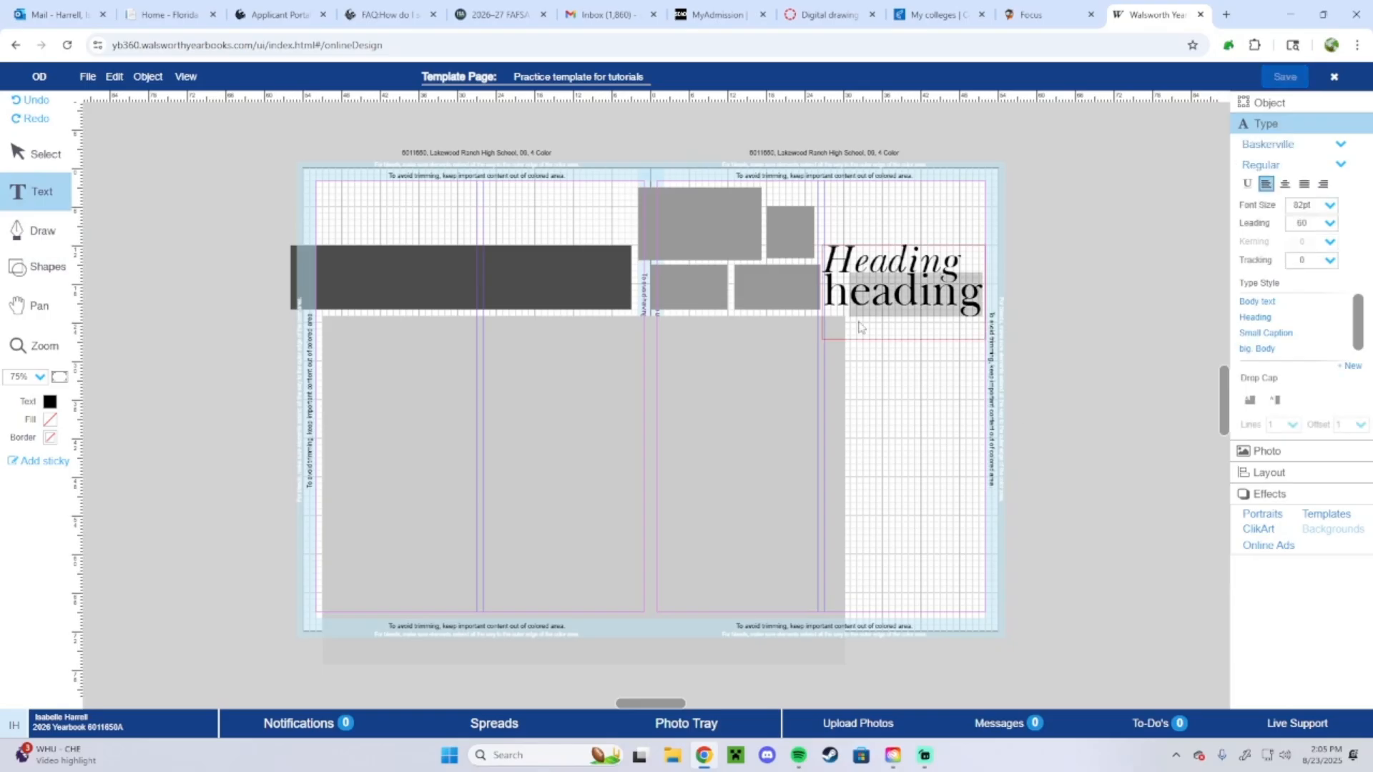
left_click(36, 154)
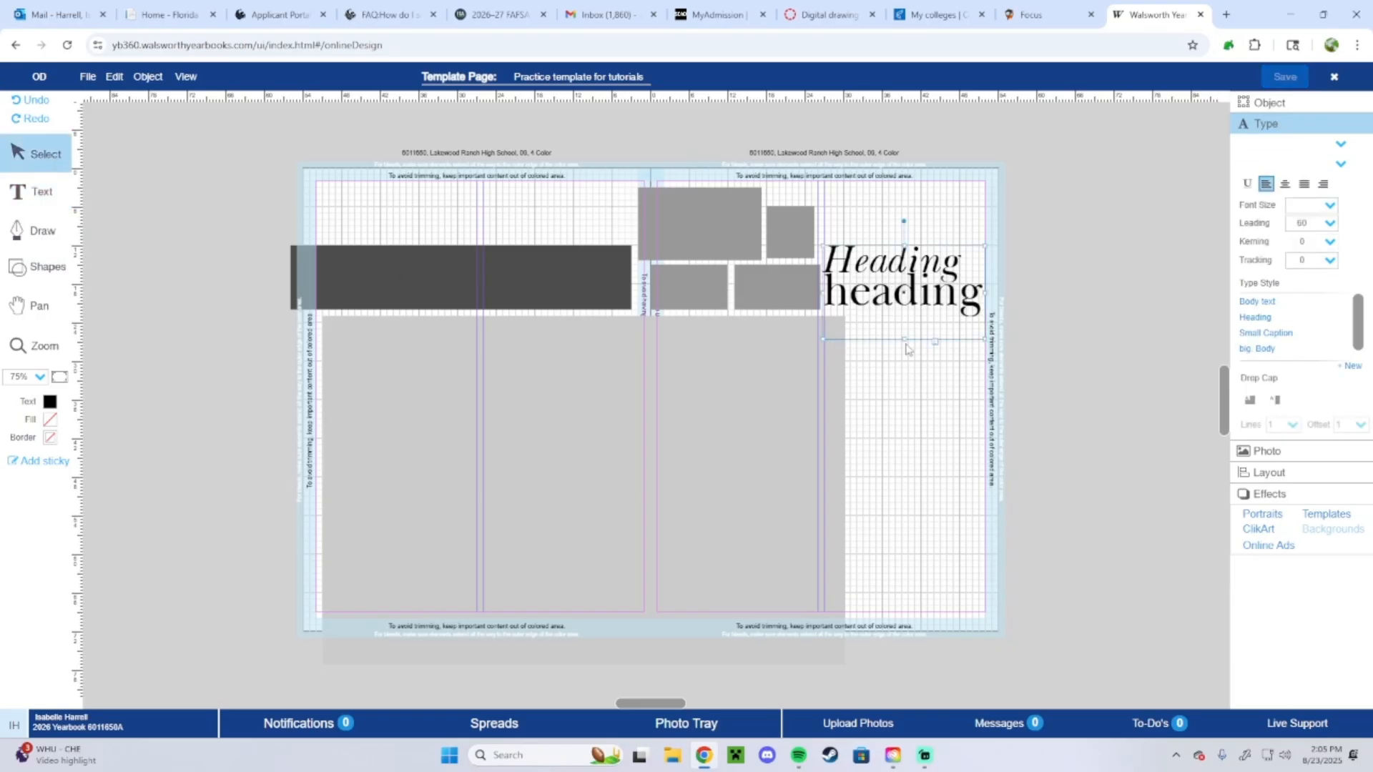
left_click_drag(904, 339, 905, 324)
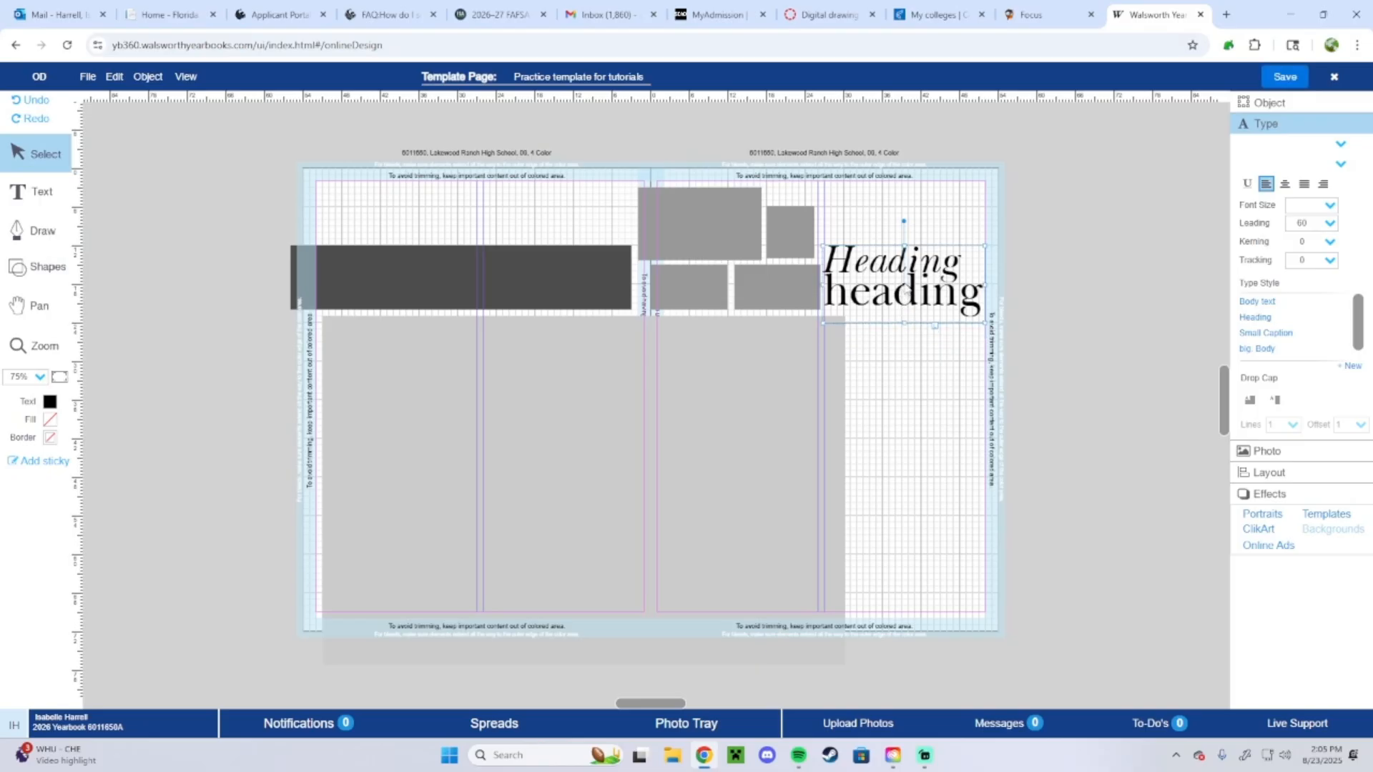
left_click(1101, 312)
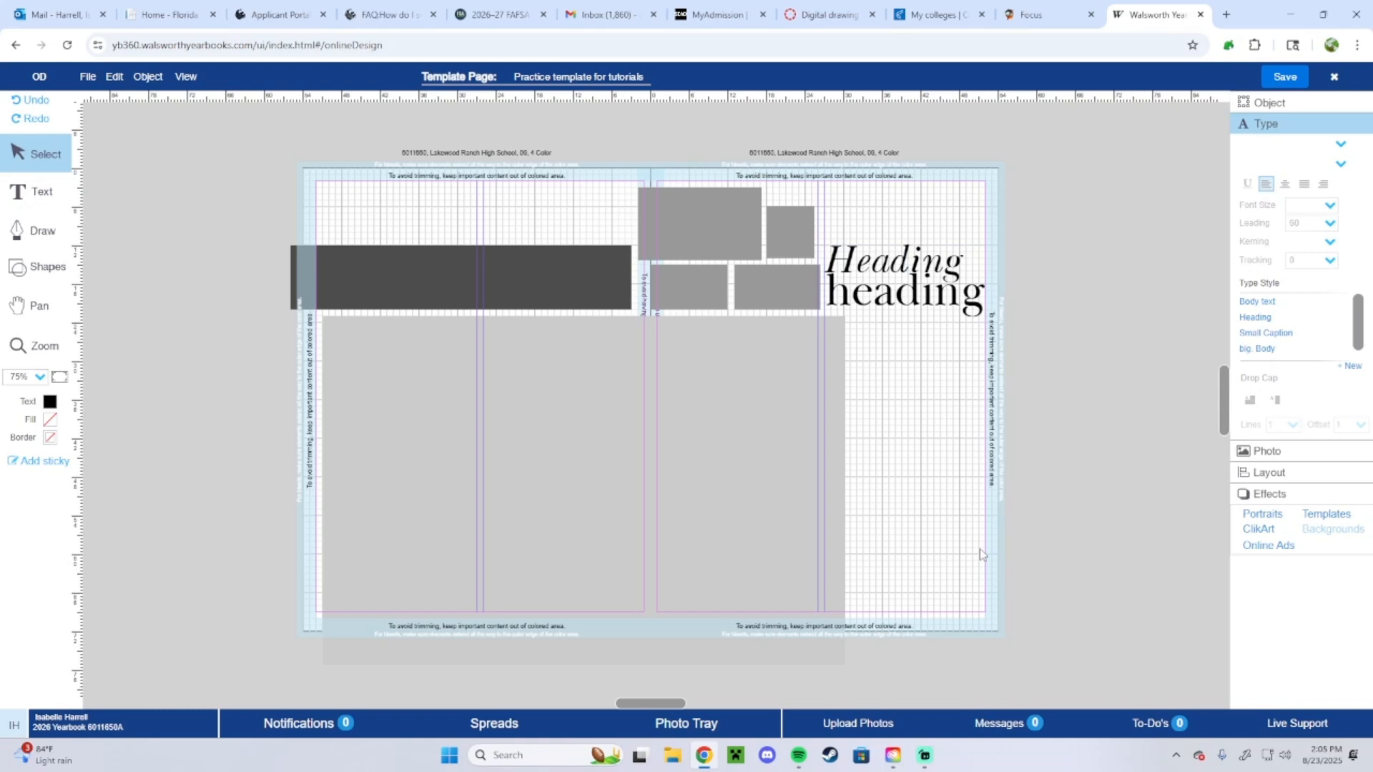
- Move the heading up to the upper edge of the right-hand page, beside the grey boxes
left_click_drag(979, 553, 858, 341)
left_click_drag(929, 267, 825, 219)
left_click(922, 355)
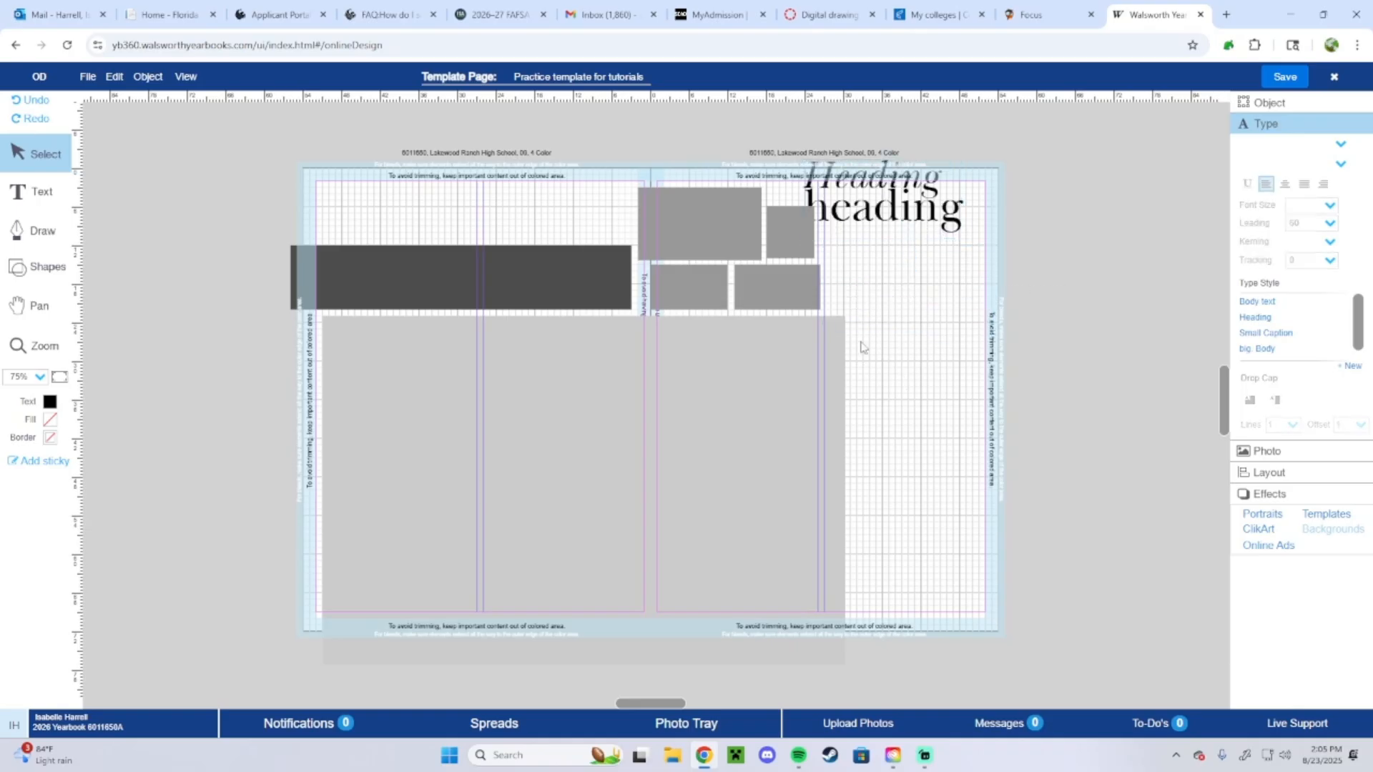
left_click_drag(851, 317, 979, 557)
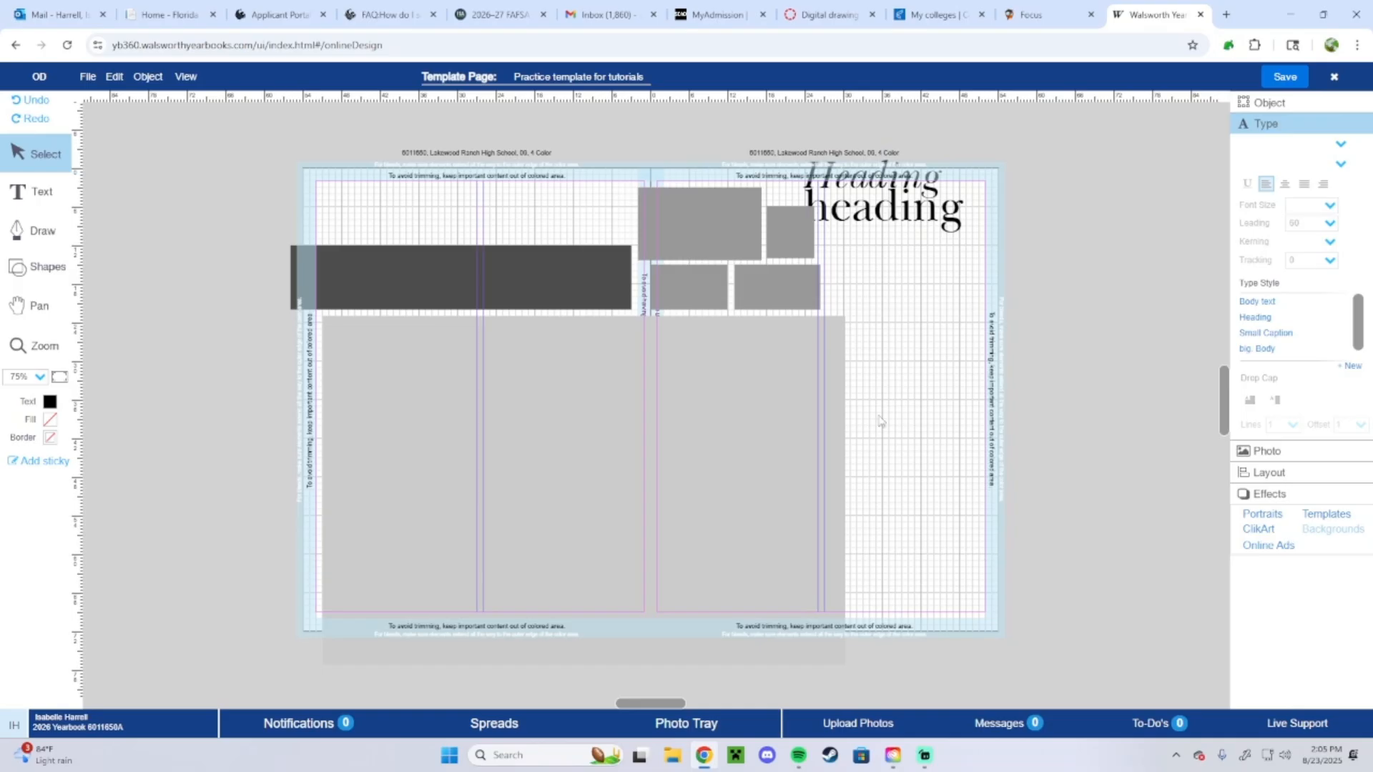
left_click(33, 230)
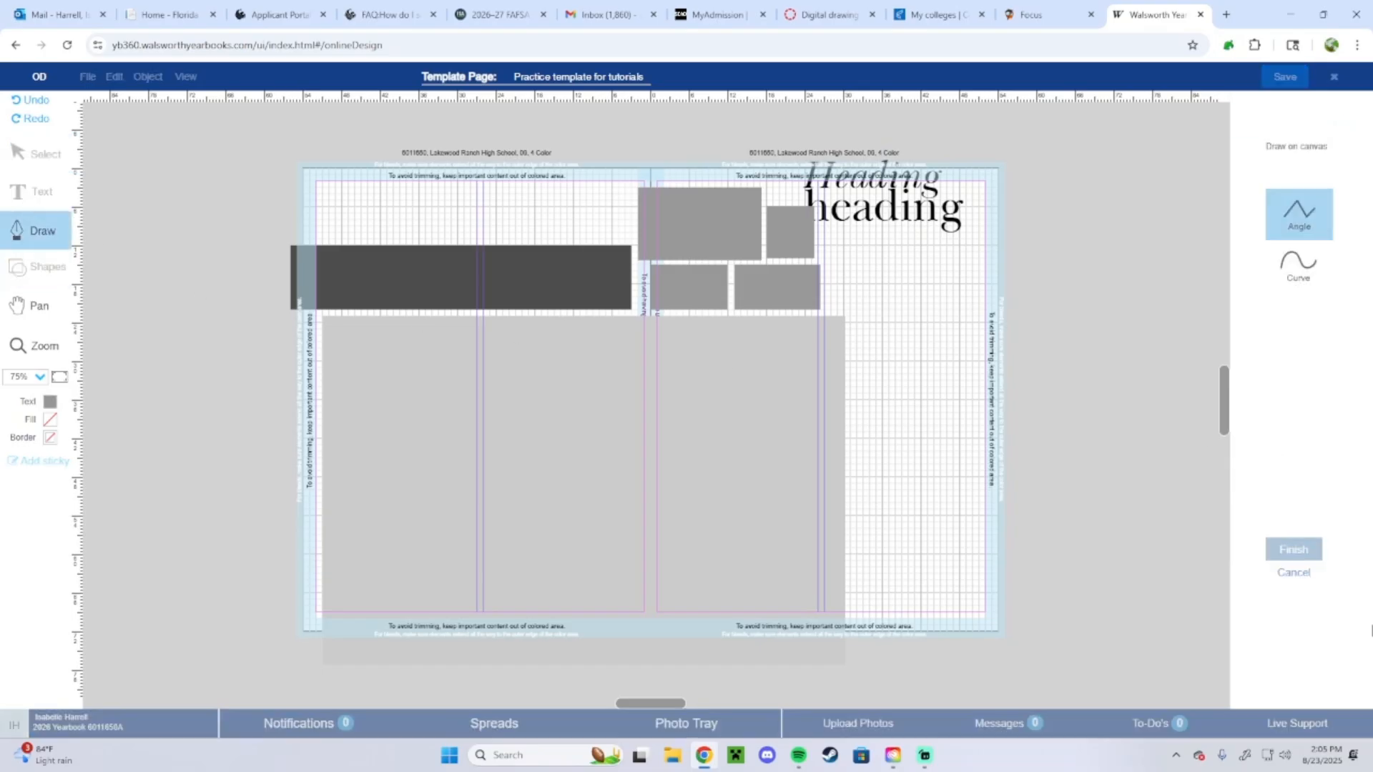
left_click(1284, 573)
left_click(806, 433)
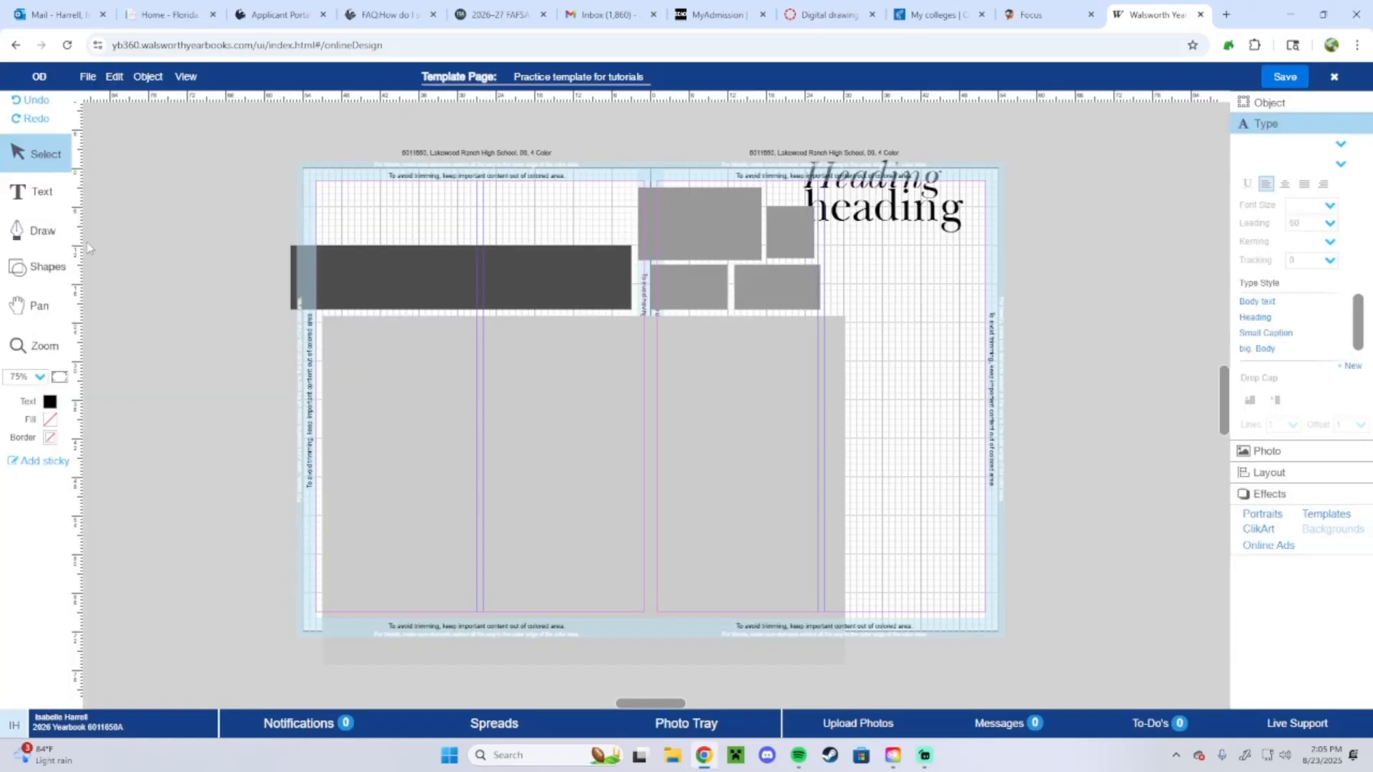
- Add a text box beside the large grey box on the right-hand page reading "Lorum body dolor ipsum meow body, body text here"
left_click(35, 192)
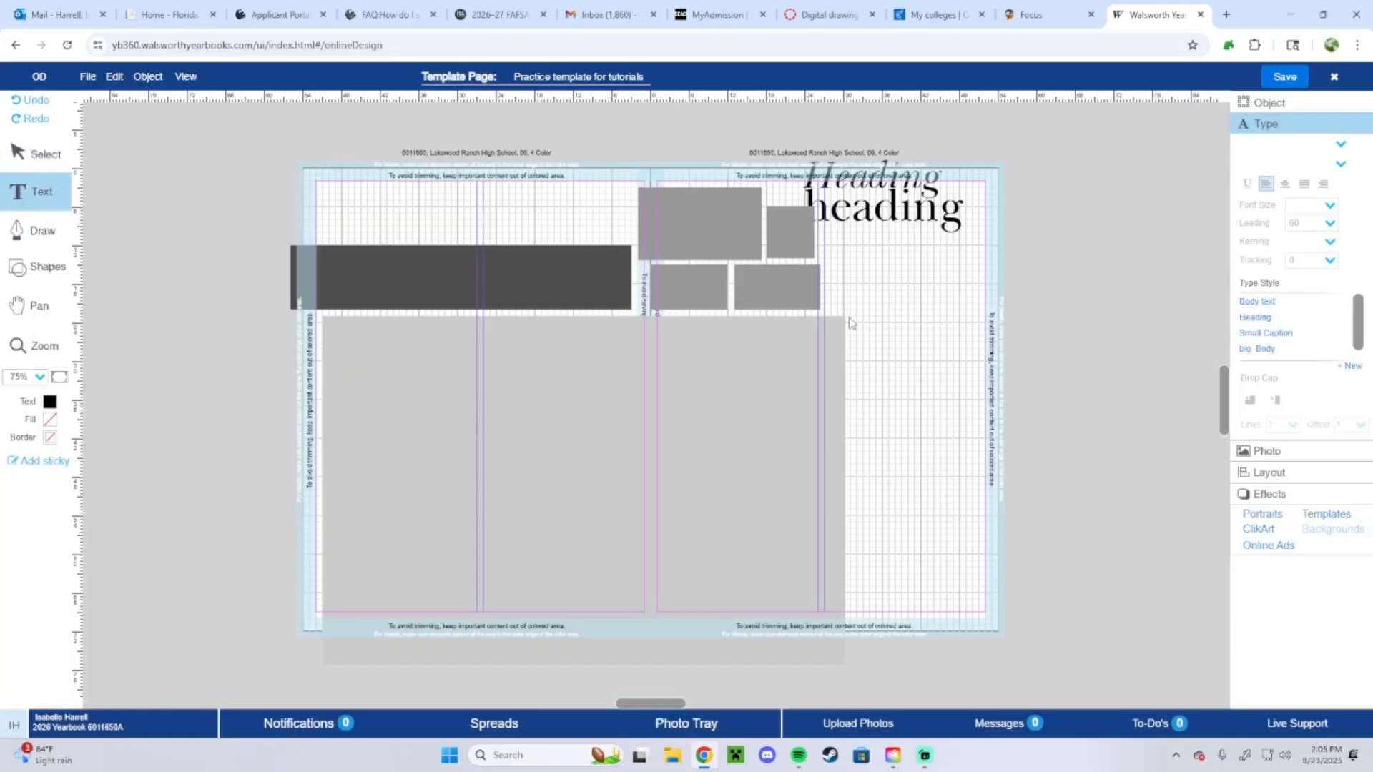
left_click_drag(850, 321, 982, 555)
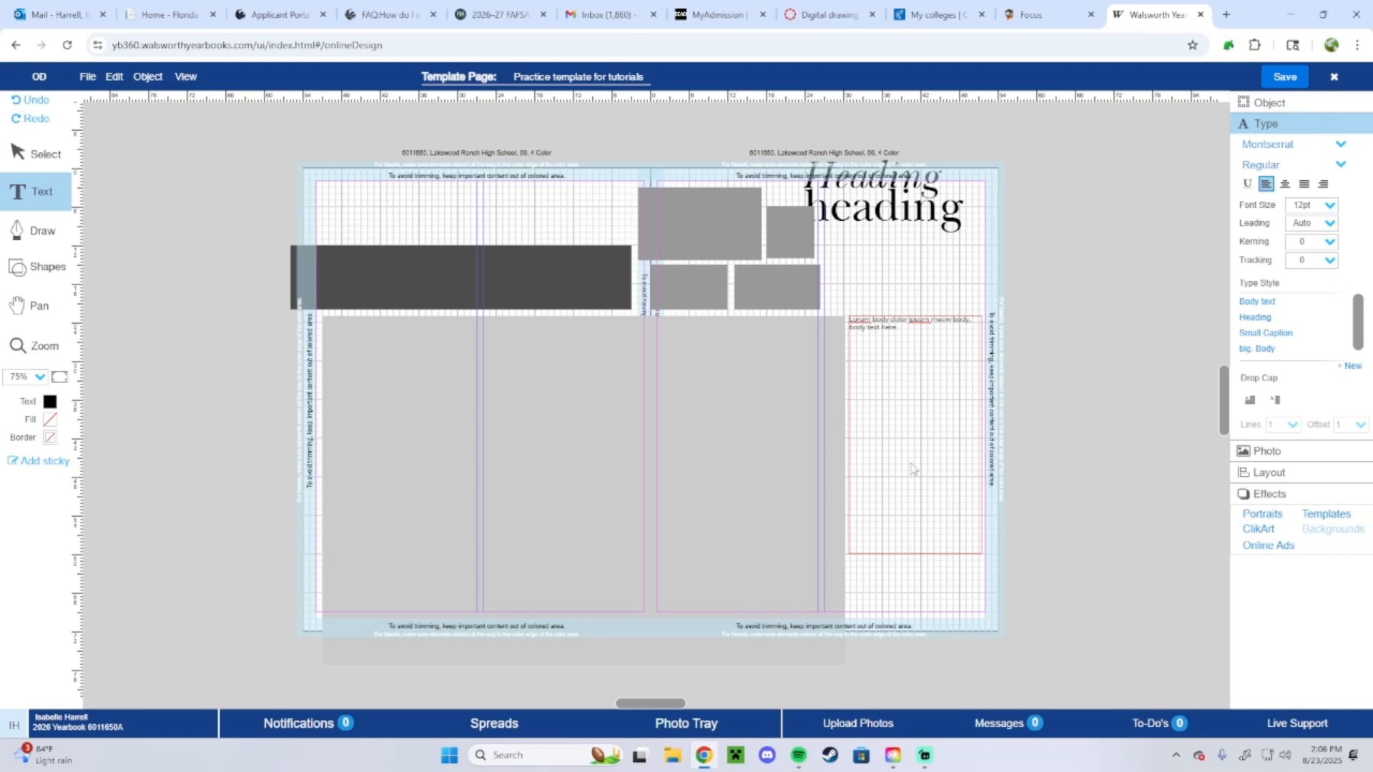
left_click(898, 327)
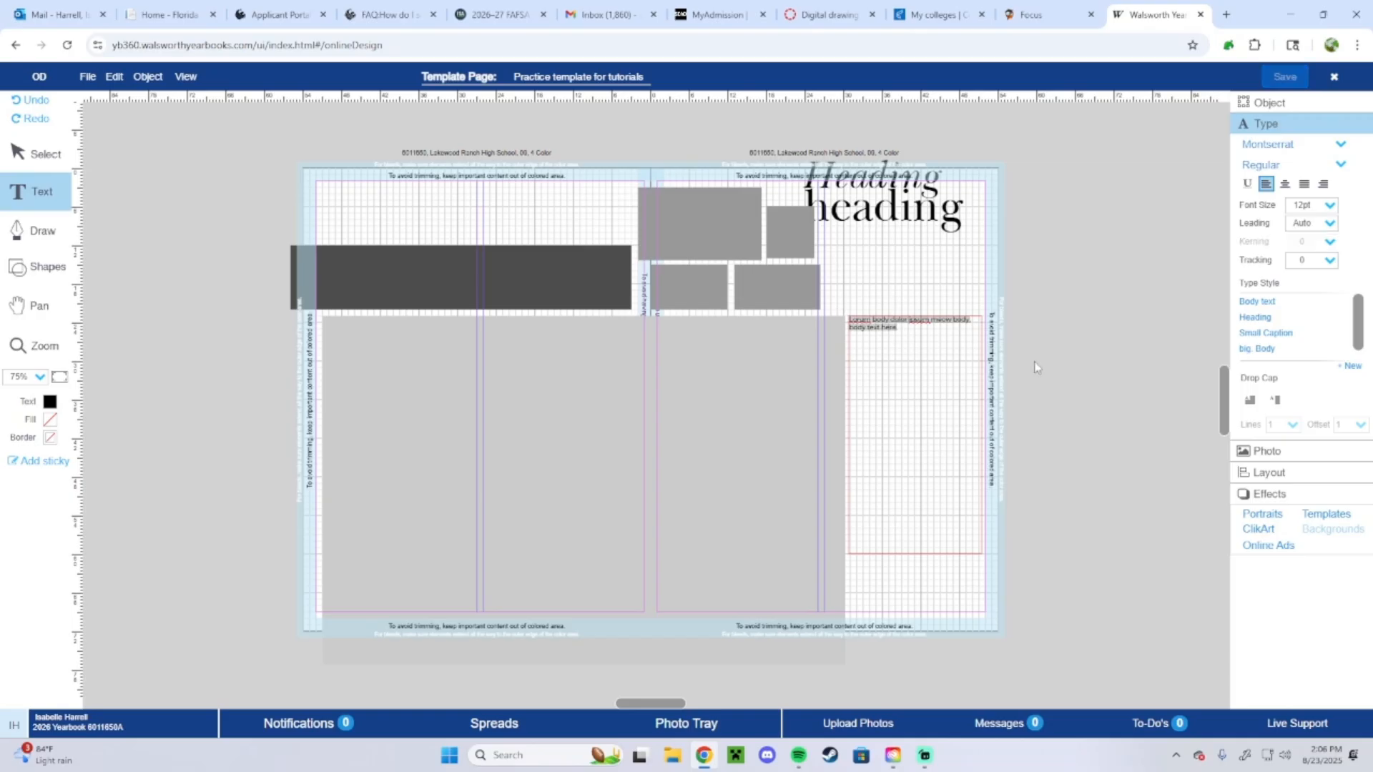
- Paste the copied body sentence repeatedly until it fills the text box
left_click(922, 337)
key("ctrl+v")
key("ctrl+v")
key("ctrl+v")
key("ctrl+v")
key("ctrl+v")
key("ctrl+v")
key("ctrl+v")
key("ctrl+v")
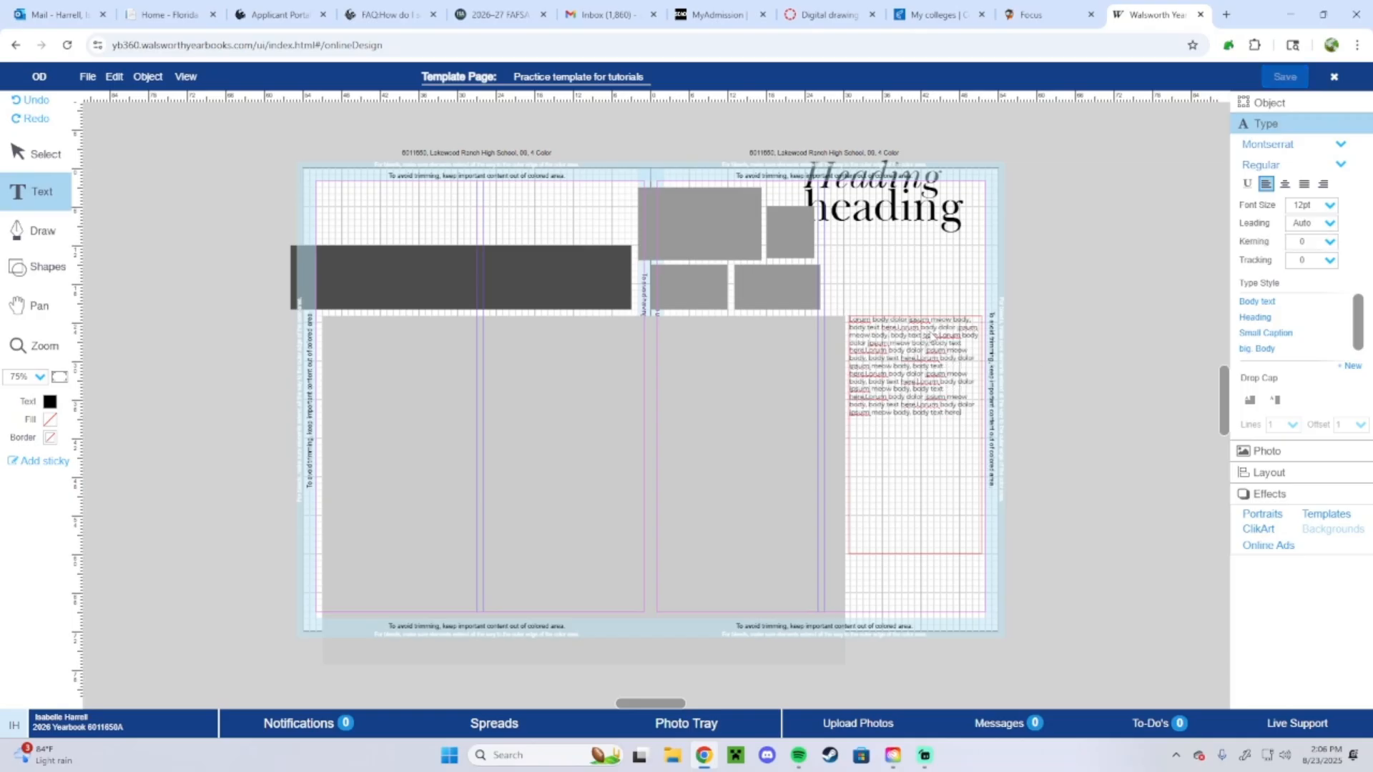
key("ctrl+v")
key("ctrl+v")
key("ctrl+v")
key("ctrl+v")
key("ctrl+v")
key("ctrl+v")
key("ctrl+v")
key("ctrl+v")
key("ctrl+v")
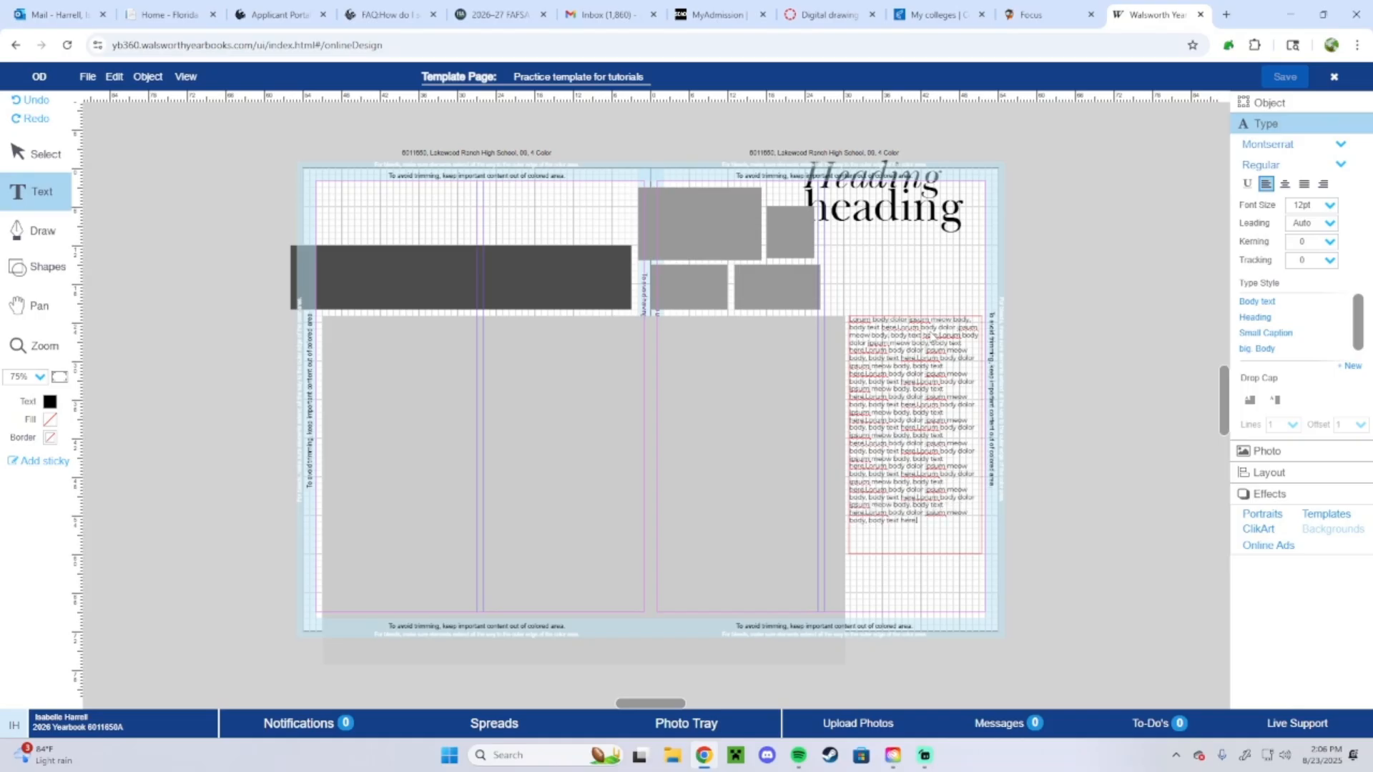
key("ctrl+v")
key("ctrl+v")
- Narrow the body text box slightly and extend it downwards to fit all the text
left_click(61, 170)
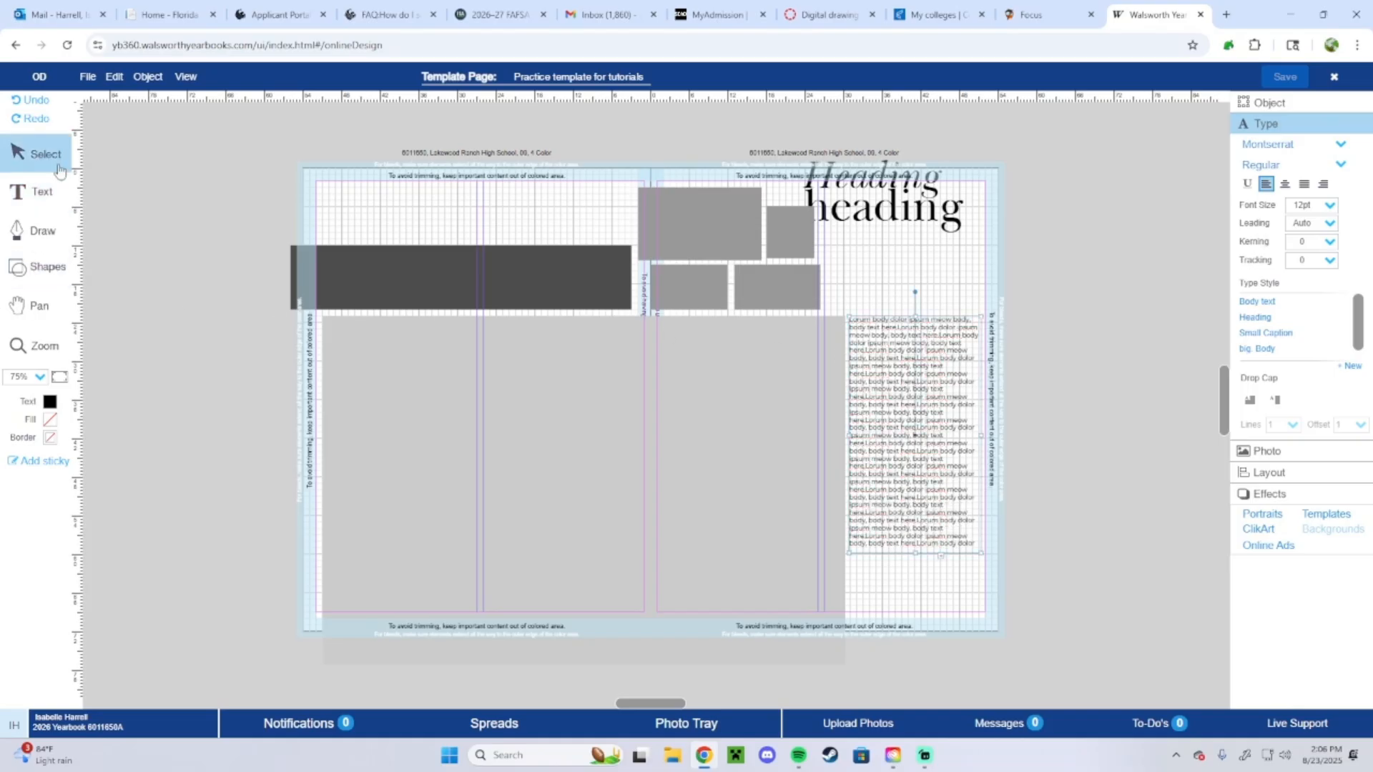
left_click_drag(982, 436, 972, 438)
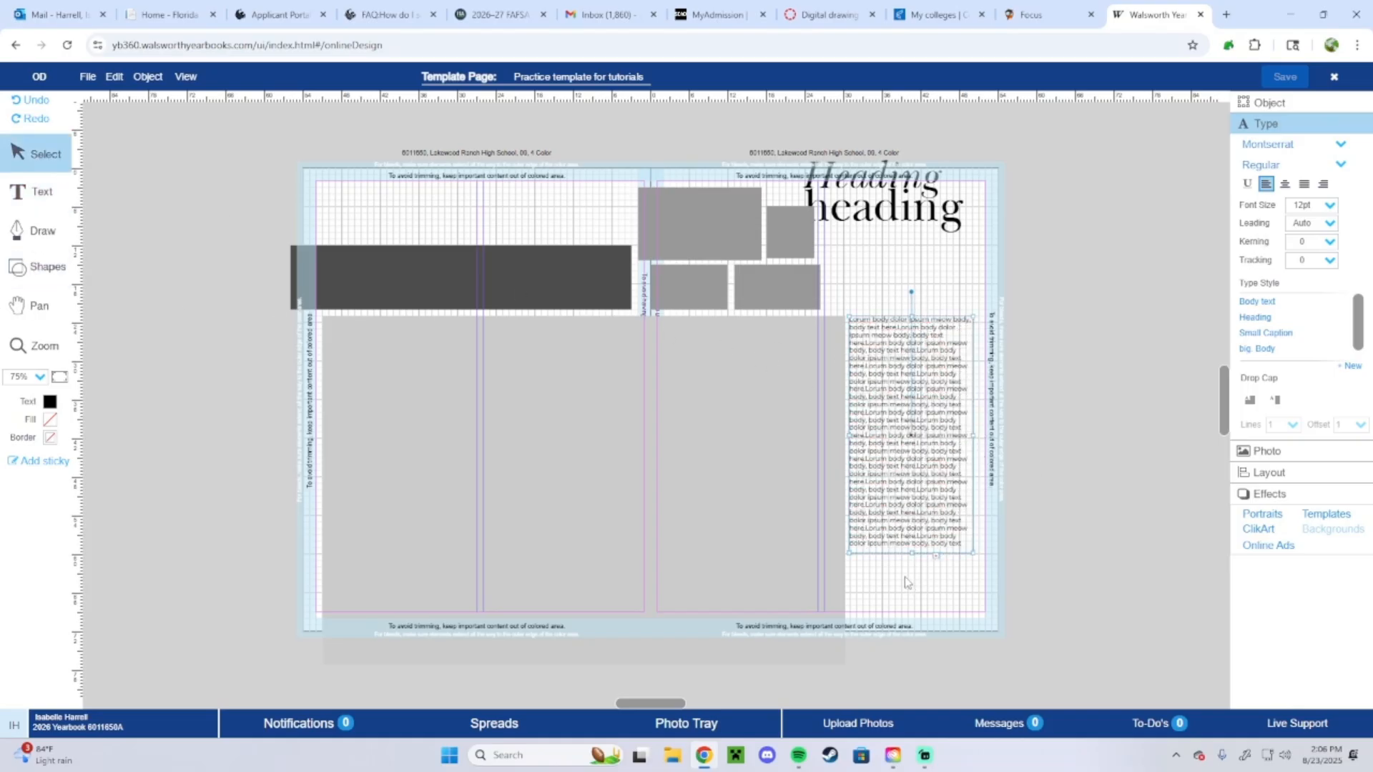
left_click_drag(912, 554, 919, 585)
left_click(989, 502)
- Place the heading beside the lower row of small grey boxes and shift the body text down beneath it
left_click(935, 218)
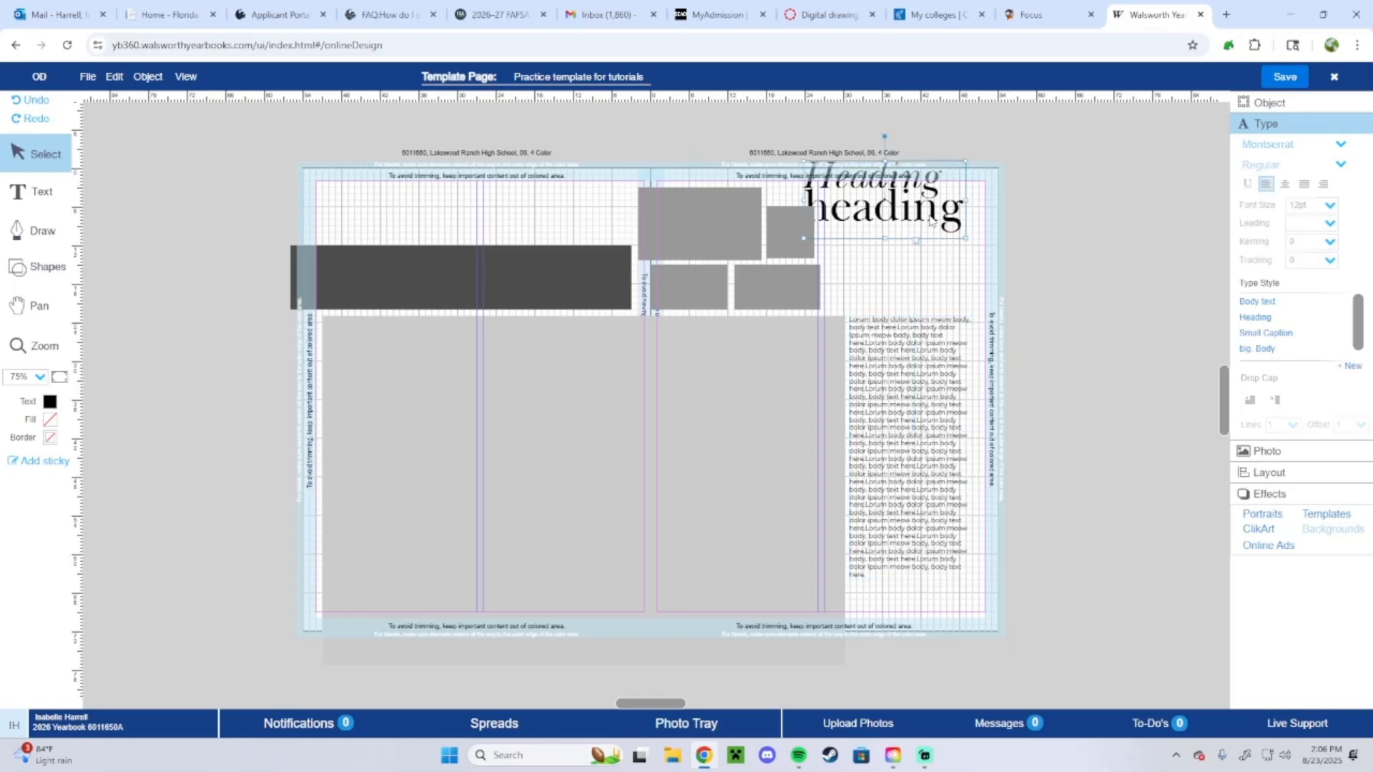
left_click_drag(952, 295, 951, 335)
mouse_move(936, 393)
left_mouse_down()
mouse_move(935, 419)
mouse_move(924, 391)
left_mouse_up()
left_click(927, 319)
left_click(1050, 286)
left_click_drag(956, 300, 950, 313)
key("ctrl+z")
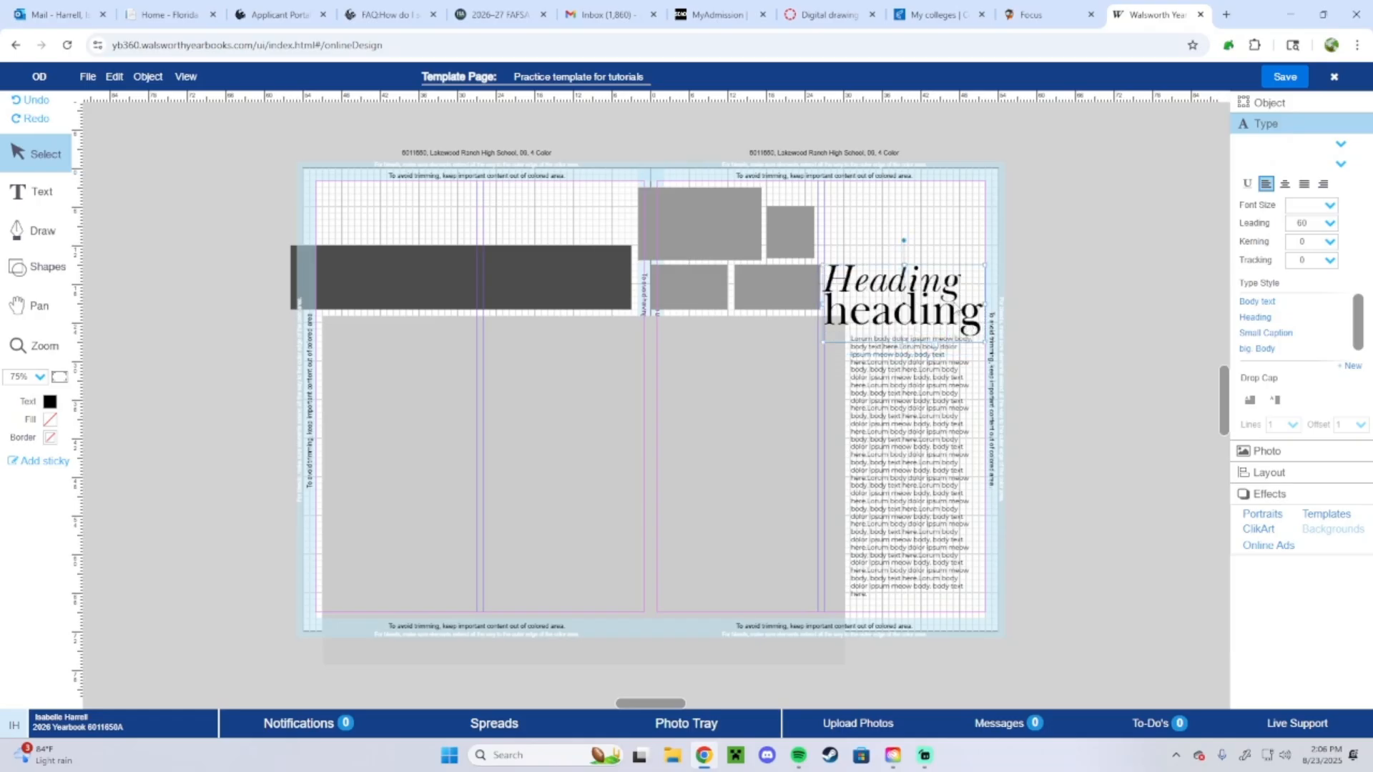
left_click(1060, 303)
- Widen the upper-right small grey box so its outer edge lines up with the large light grey box
left_click(781, 236)
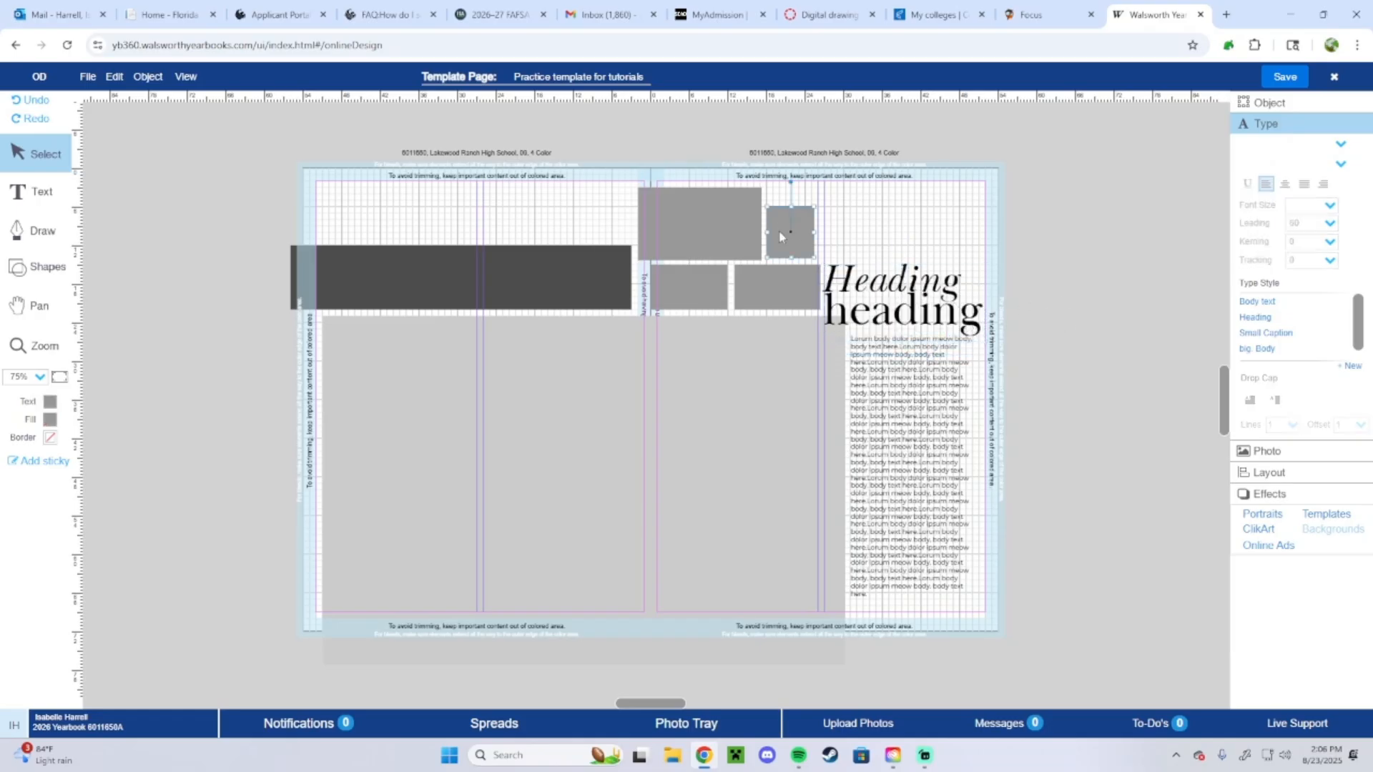
left_click_drag(813, 231, 845, 231)
left_click(961, 209)
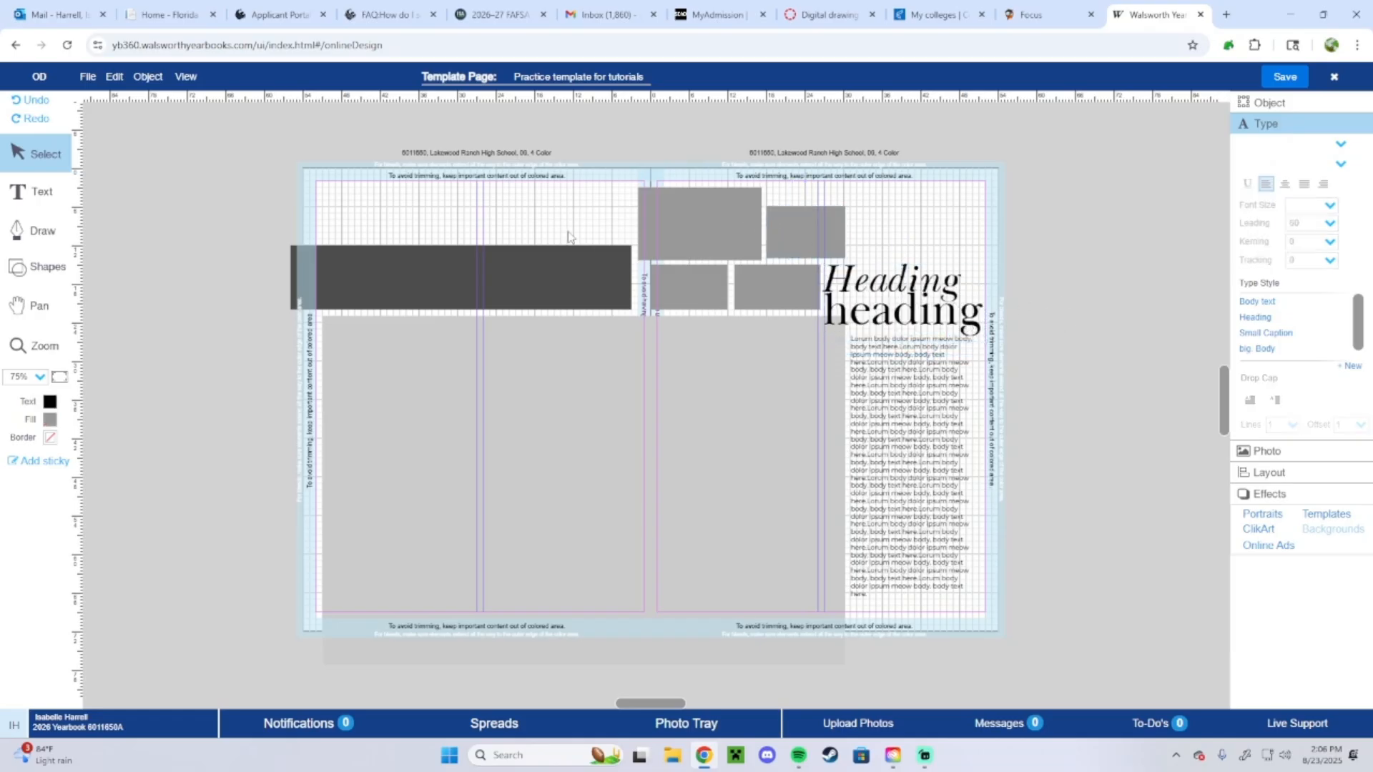
- Add a small text box above the heading, beside the widened grey box, reading "Caption text meow"
left_click(42, 191)
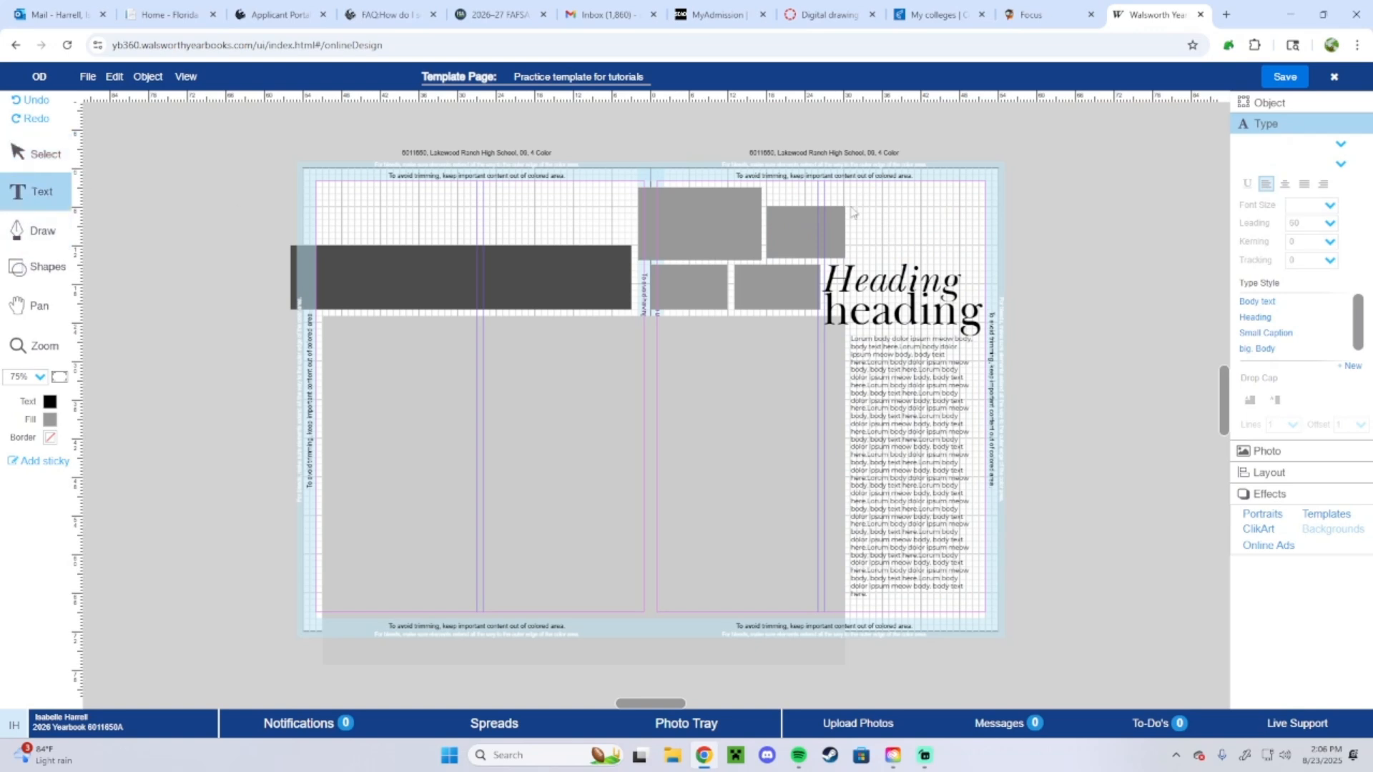
left_click_drag(851, 209, 918, 264)
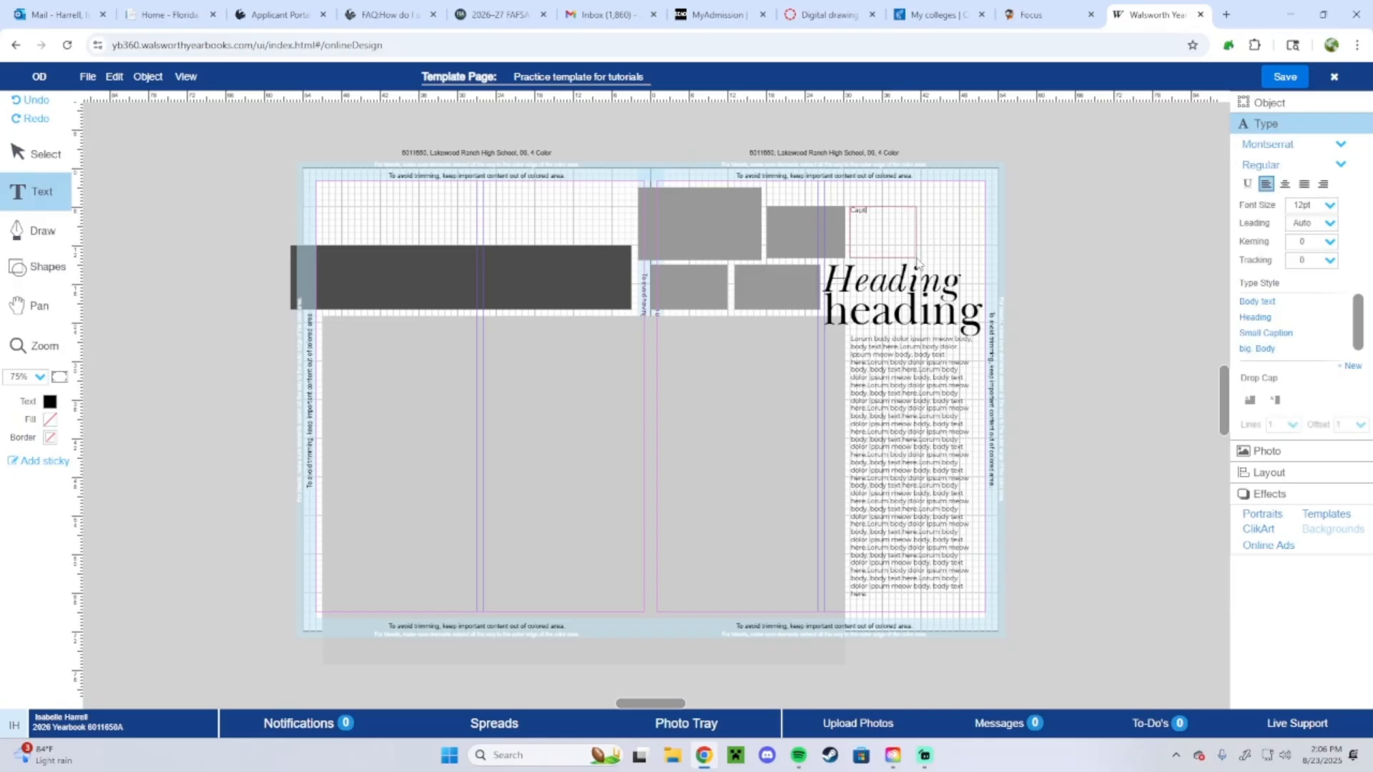
key("F11")
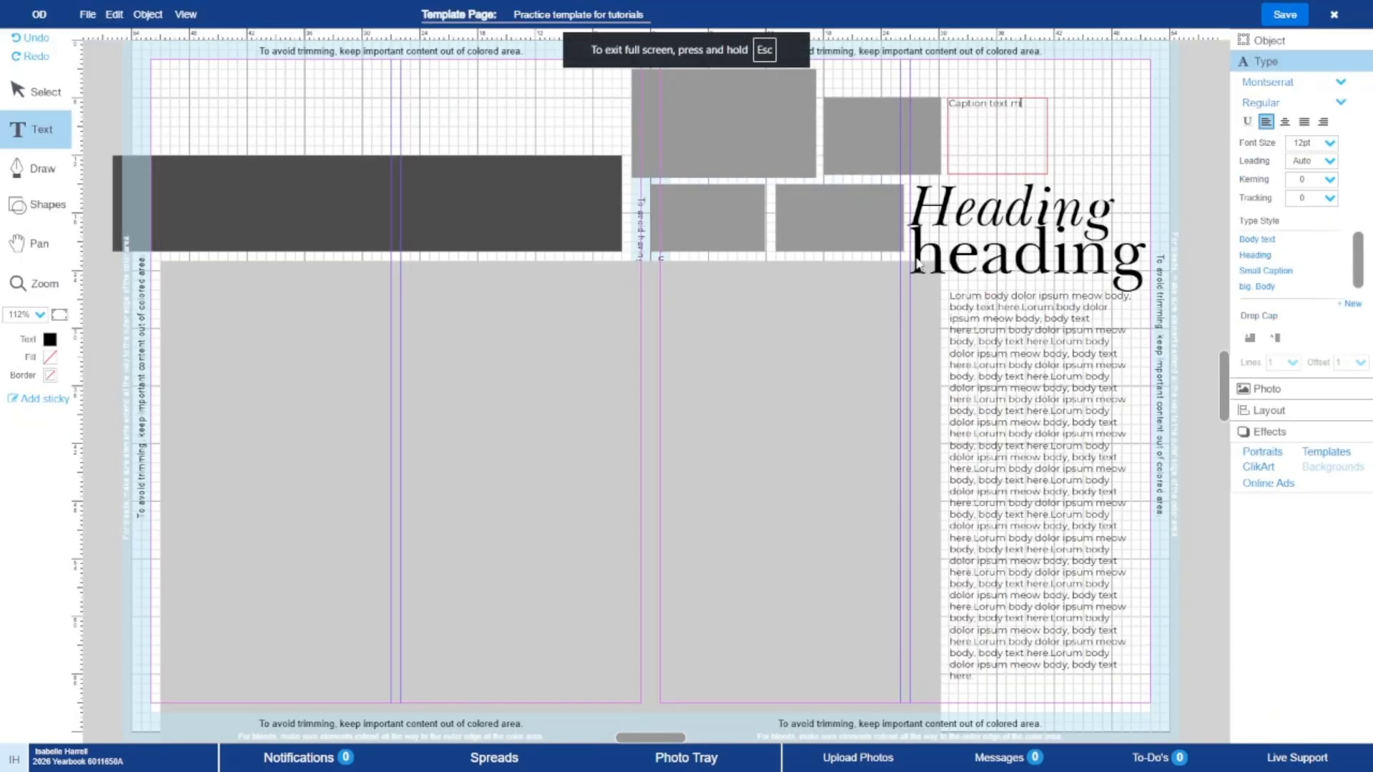
type("ewow")
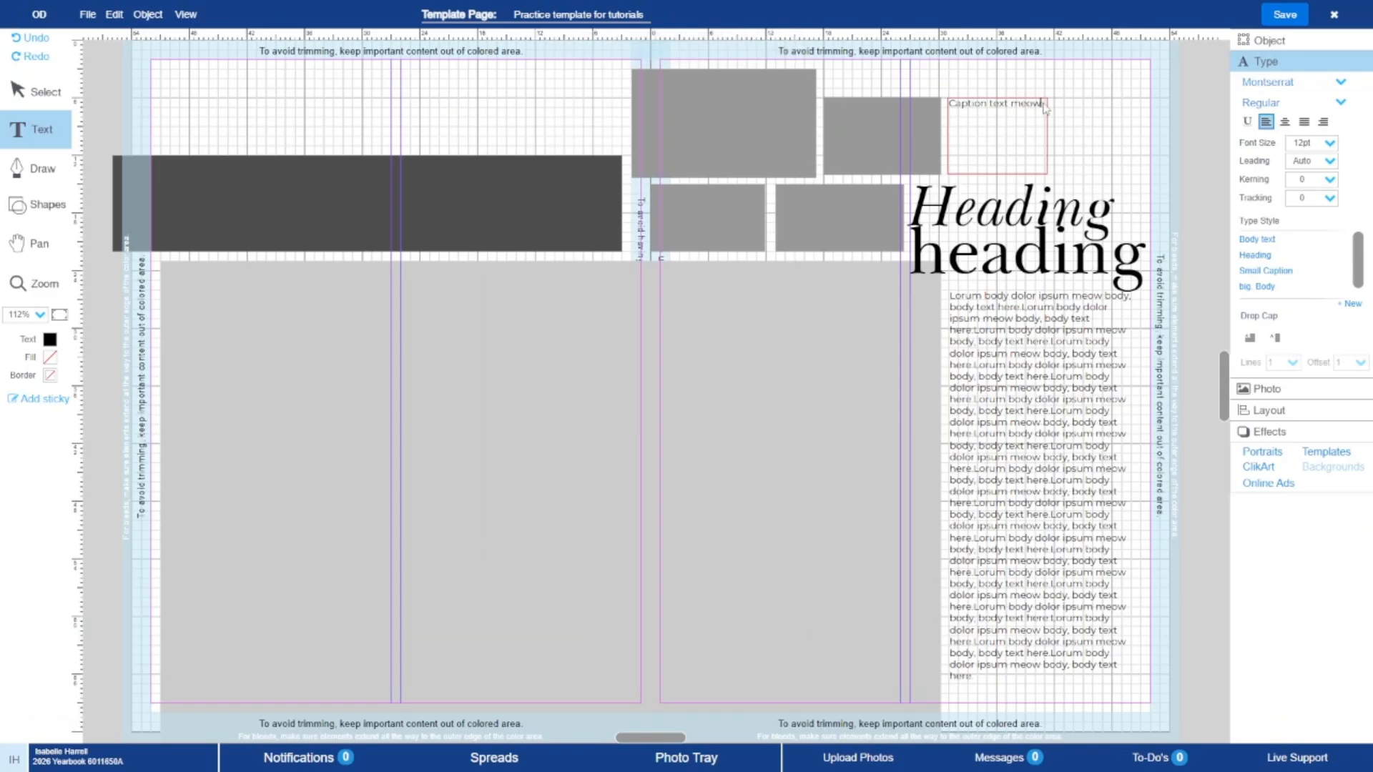
- Copy the caption text and paste it repeatedly until the caption box is full
left_click_drag(1042, 105, 975, 112)
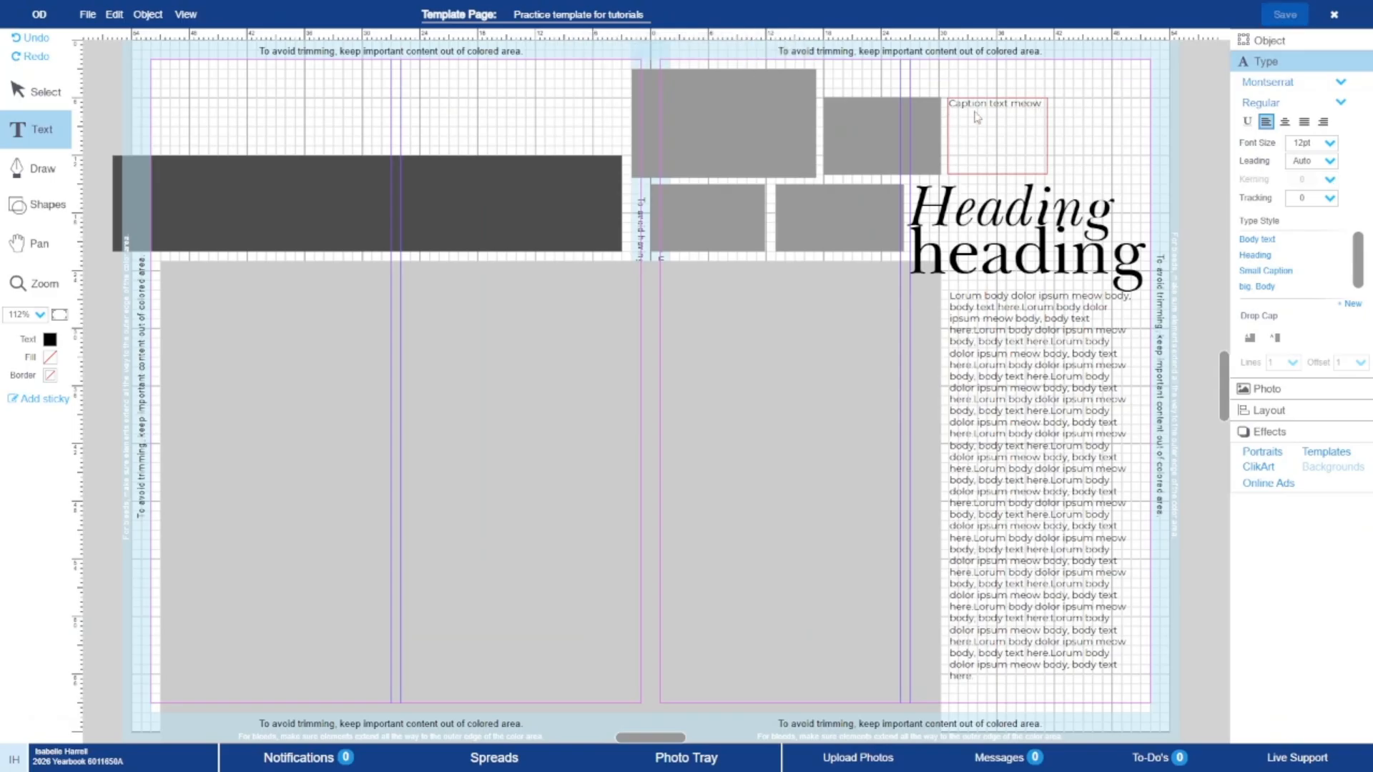
left_click(1036, 106)
left_click_drag(1042, 108, 948, 108)
key("ctrl+c")
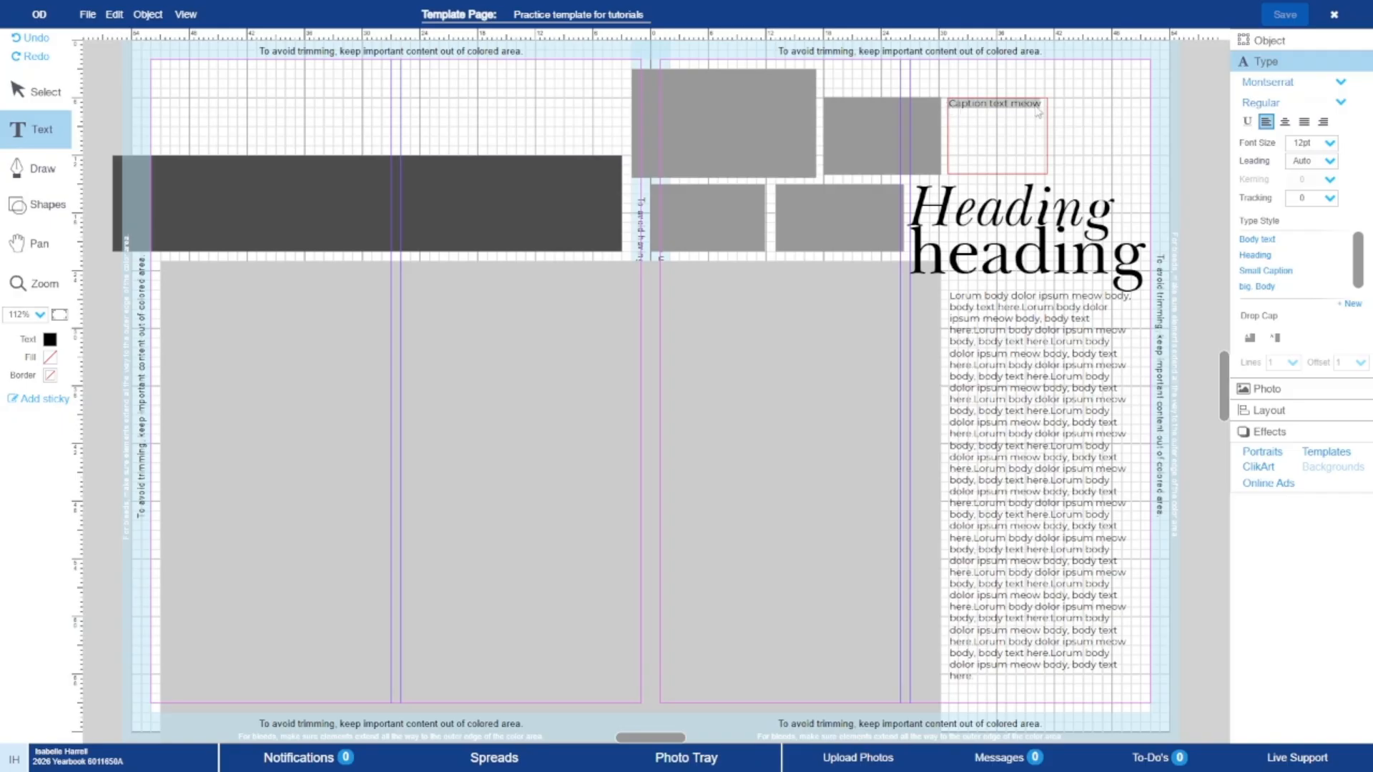
key("ctrl+v")
key("ctrl+v")
key("ctrl+v")
key("ctrl+v")
key("ctrl+v")
key("ctrl+v")
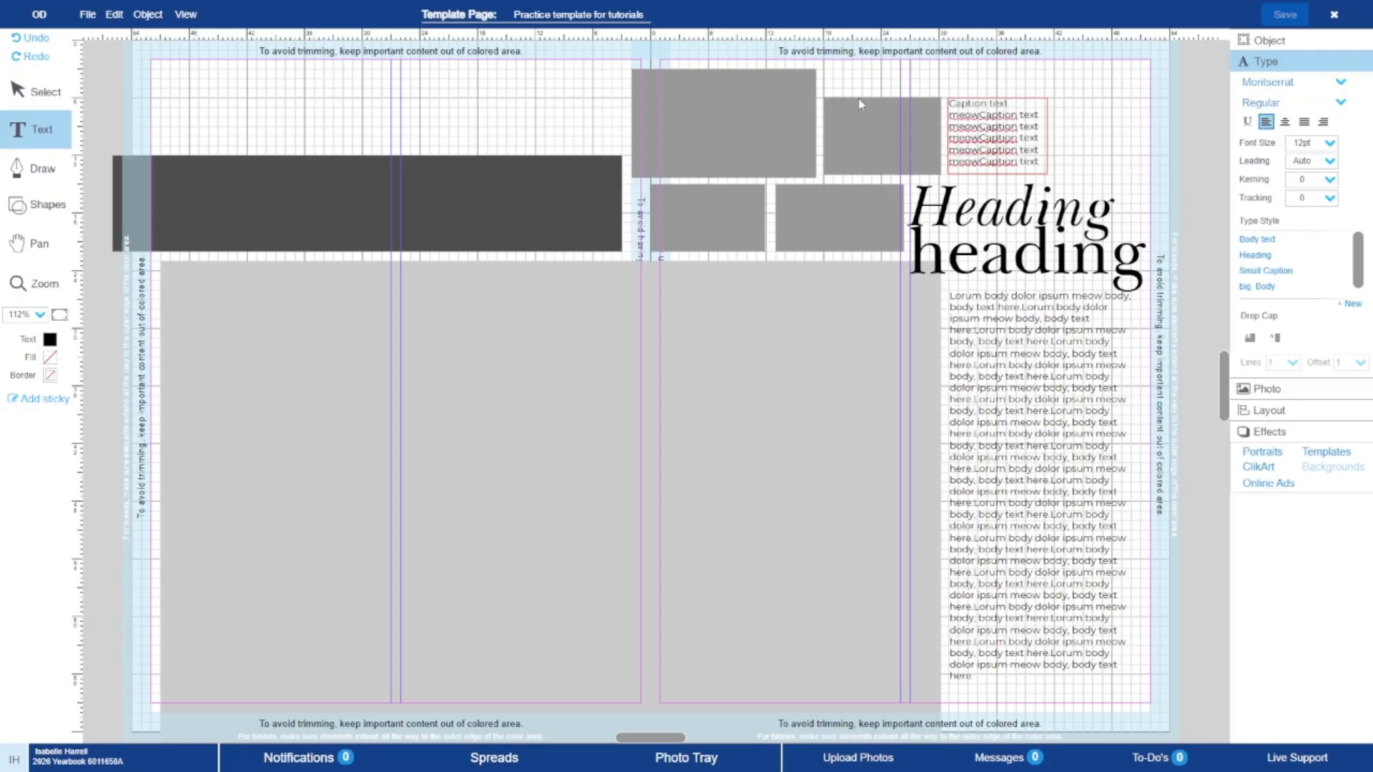
- Apply the Small Caption type style to the caption text box
left_click(41, 92)
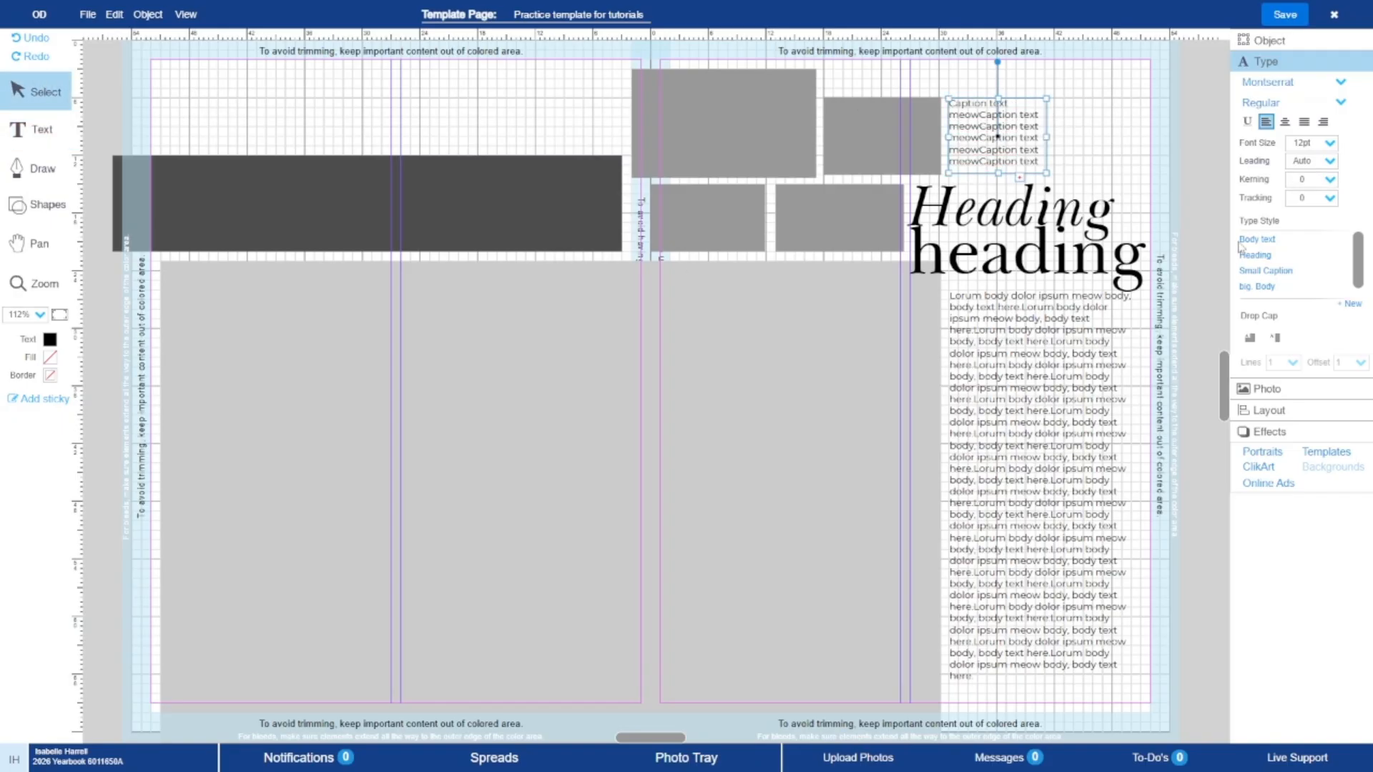
left_click(1265, 270)
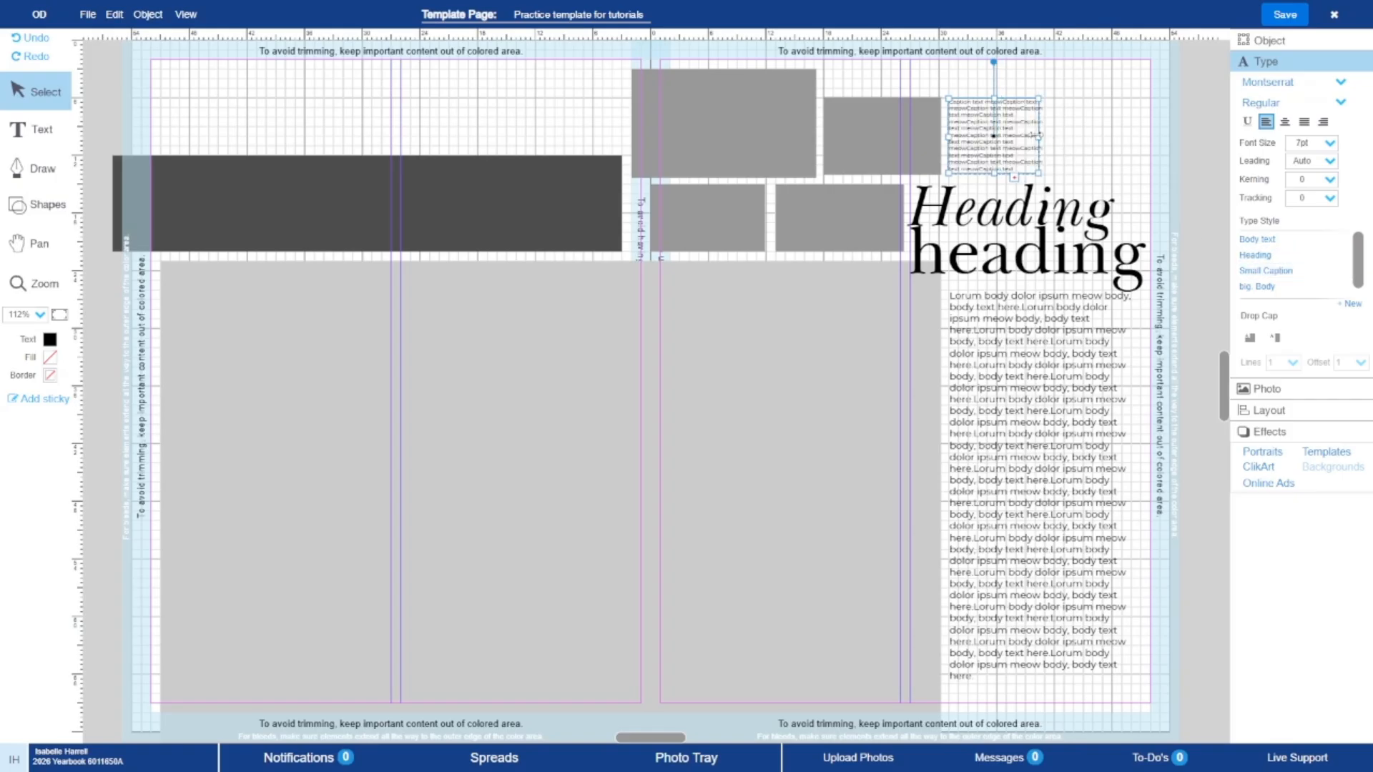
left_click(1169, 163)
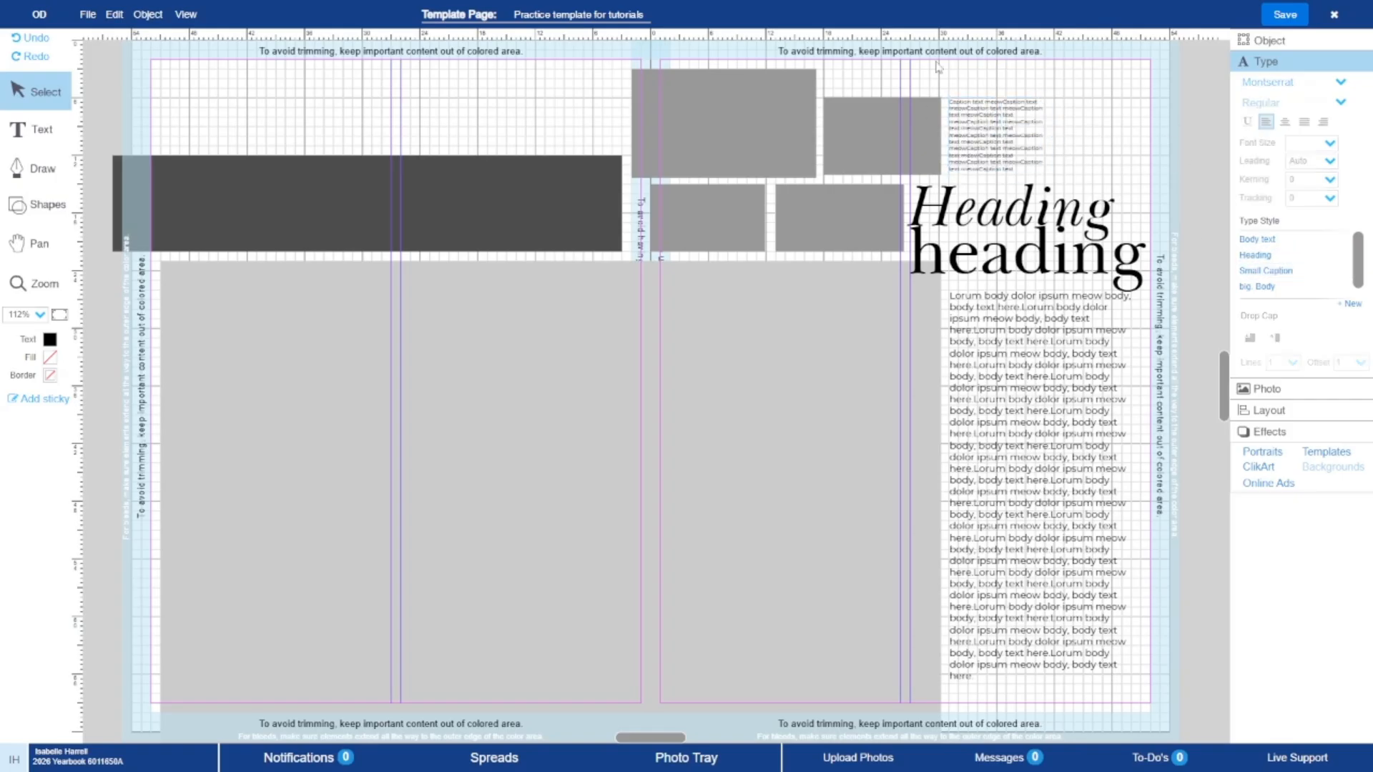
- Make the dark grey box taller by raising its upper edge and pull its inner edge back from the gutter
left_click(41, 205)
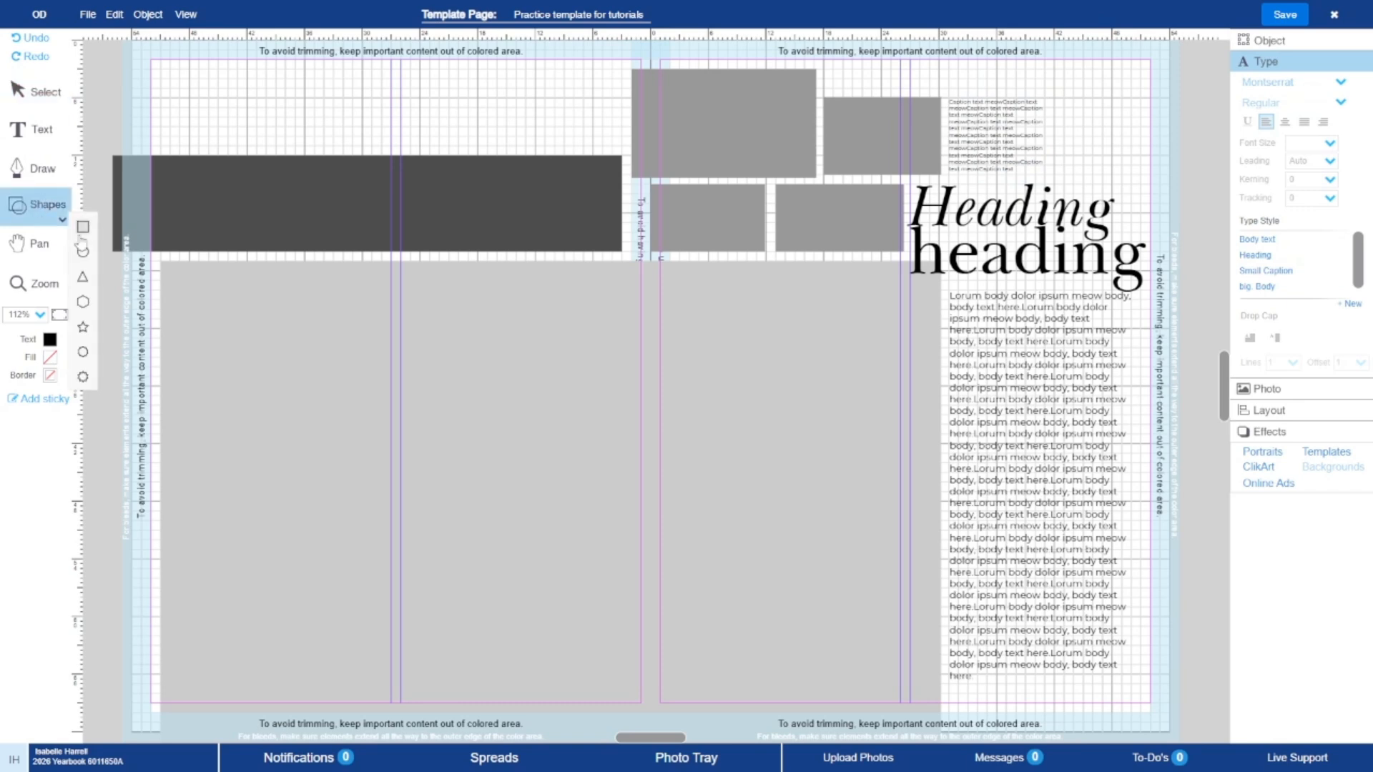
left_click(34, 89)
left_click(279, 187)
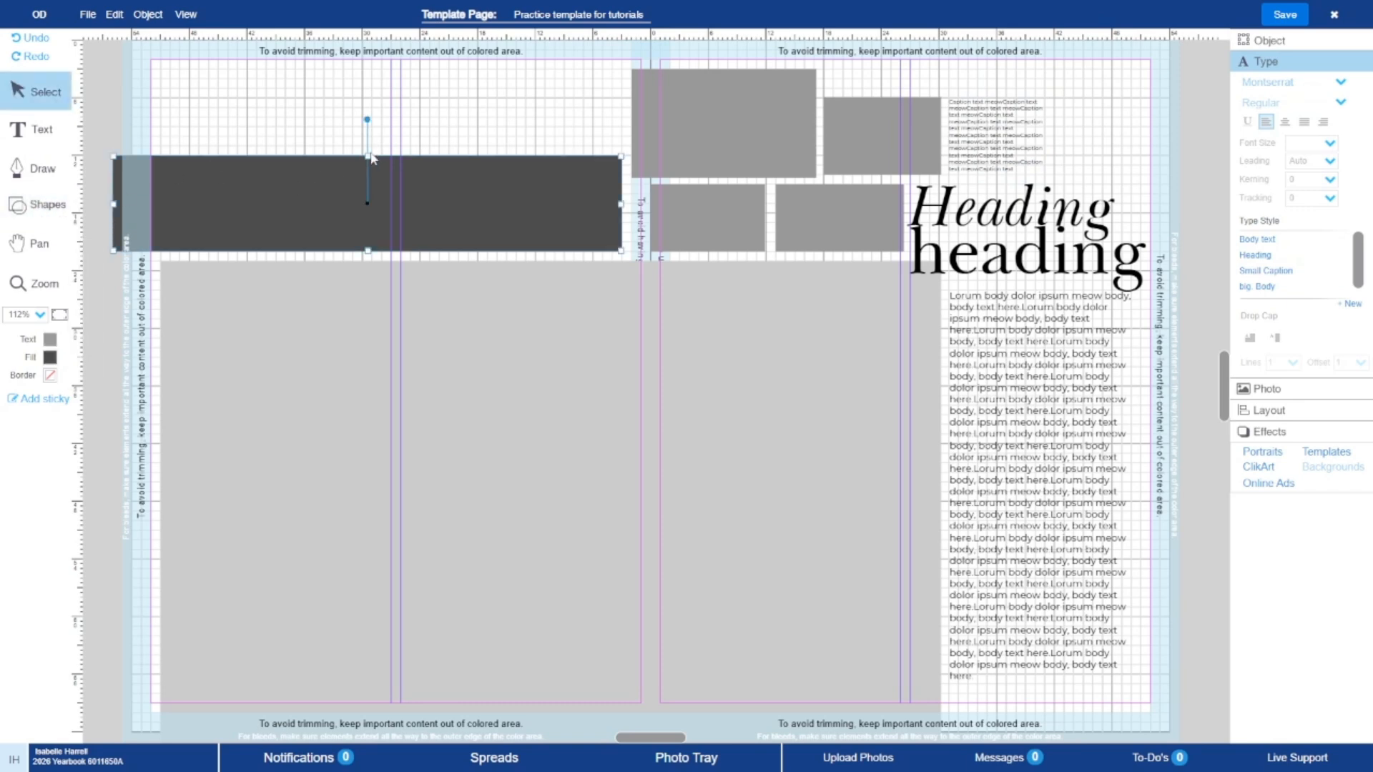
left_click_drag(367, 156, 368, 141)
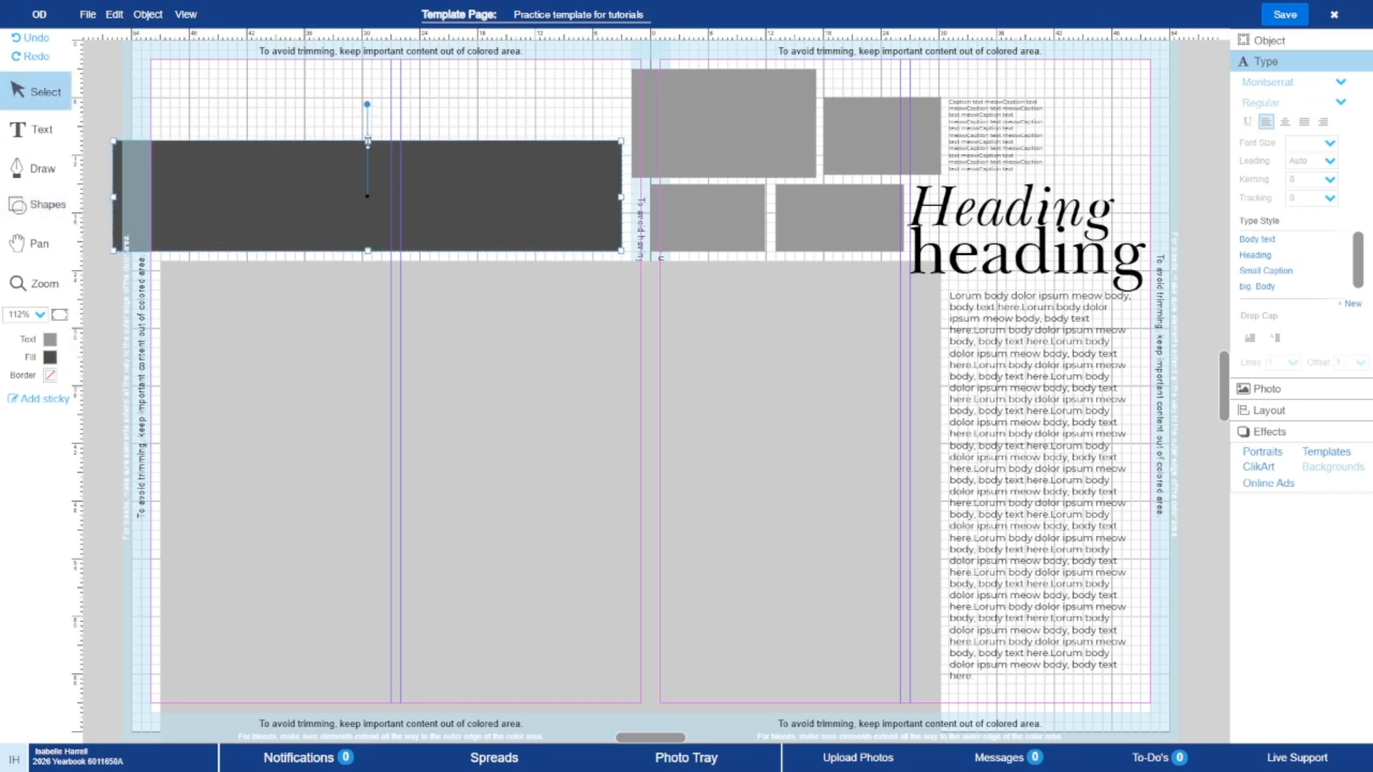
mouse_move(620, 195)
left_mouse_down()
mouse_move(596, 195)
mouse_move(612, 218)
left_mouse_up()
- Extend the lower-left small grey box towards the dark box and upwards, and shorten the grey box above it
left_click(651, 222)
left_click(658, 146)
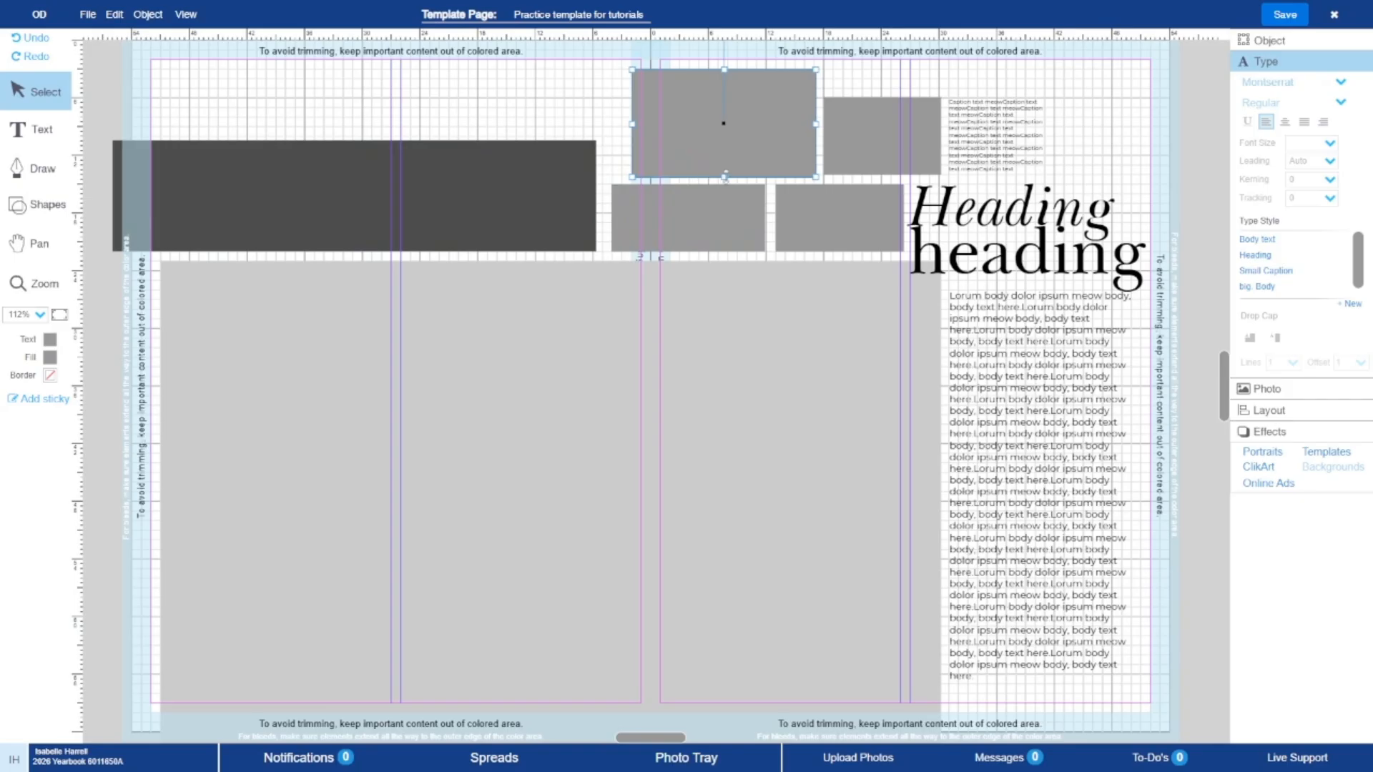
mouse_move(725, 170)
left_mouse_down()
mouse_move(690, 175)
mouse_move(722, 165)
left_mouse_up()
left_click(728, 230)
left_click(726, 166)
left_click(772, 179)
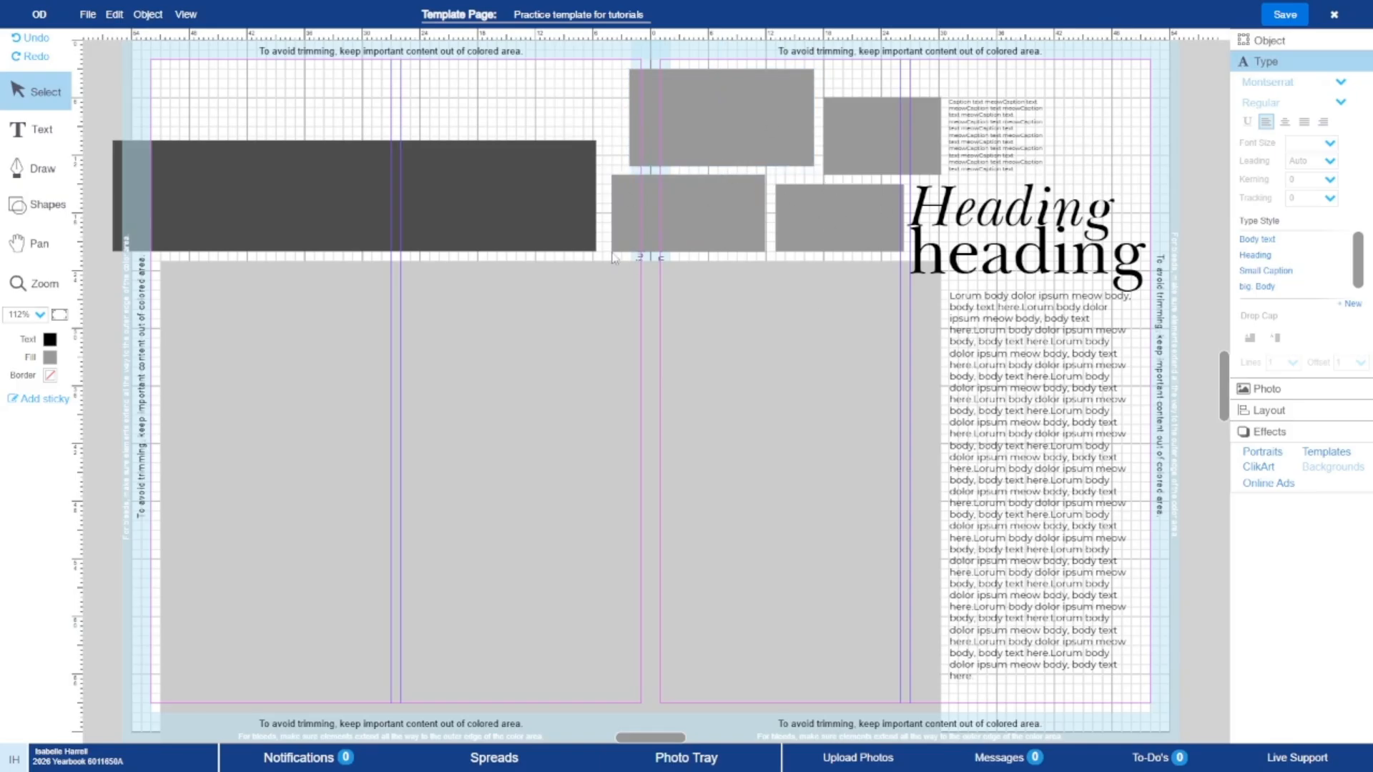
- Add a text box above the dark grey box on the left-hand page reading "mod Heading"
left_click(39, 205)
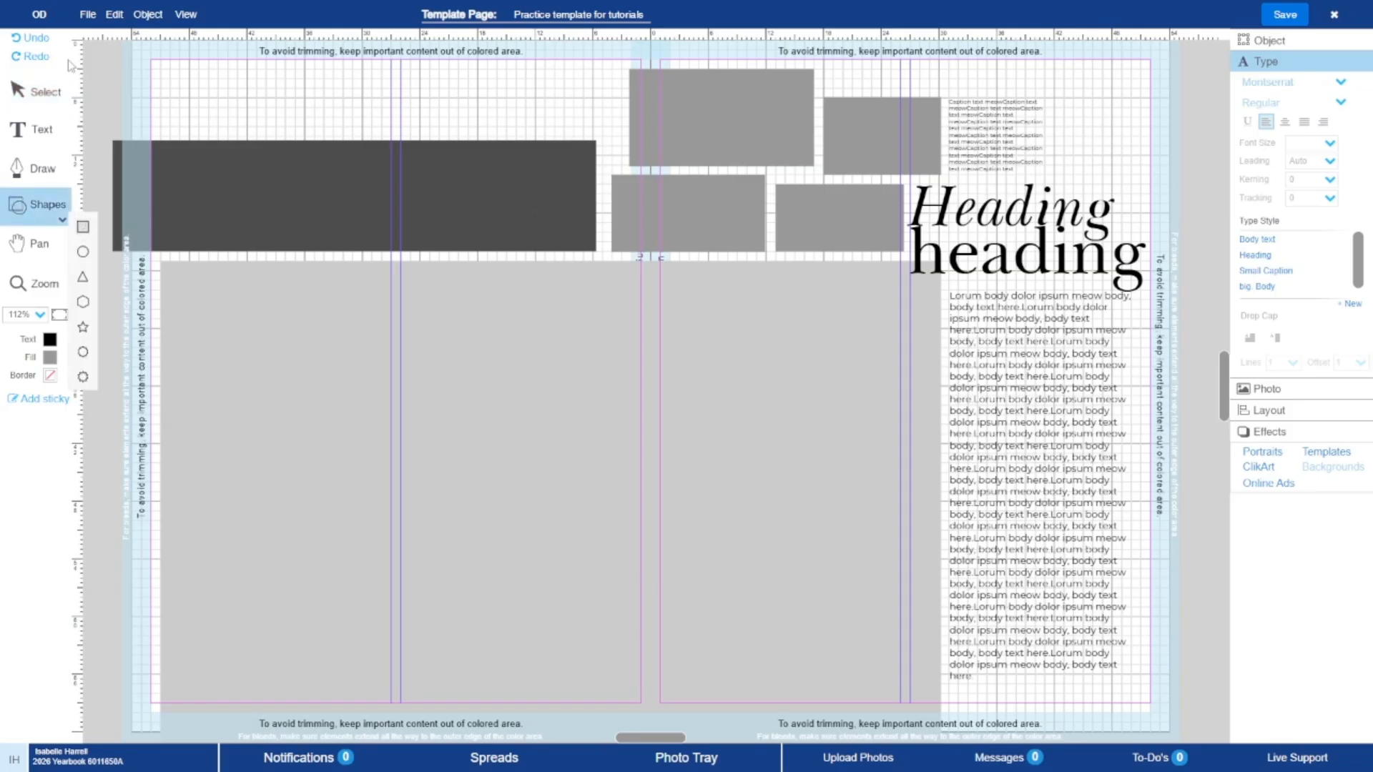
left_click(53, 127)
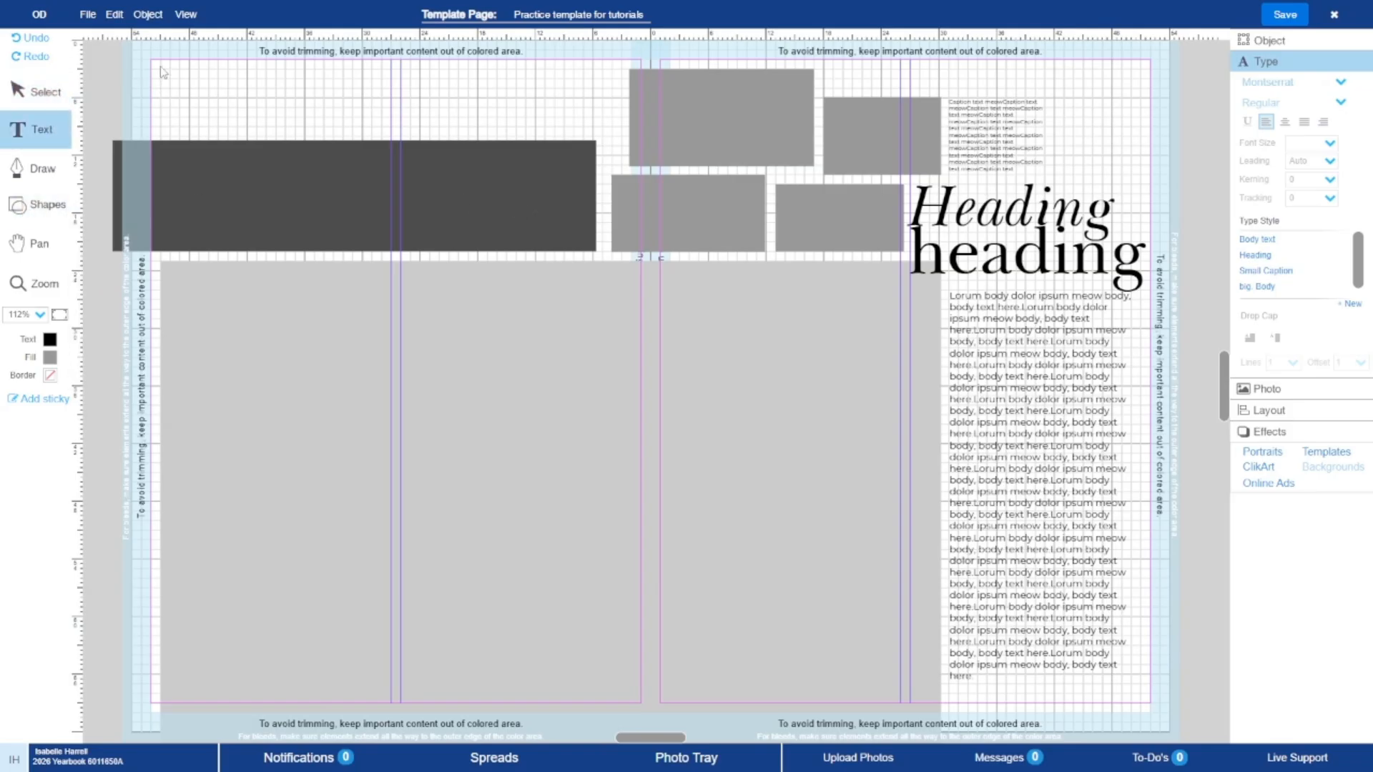
left_click_drag(161, 66, 344, 135)
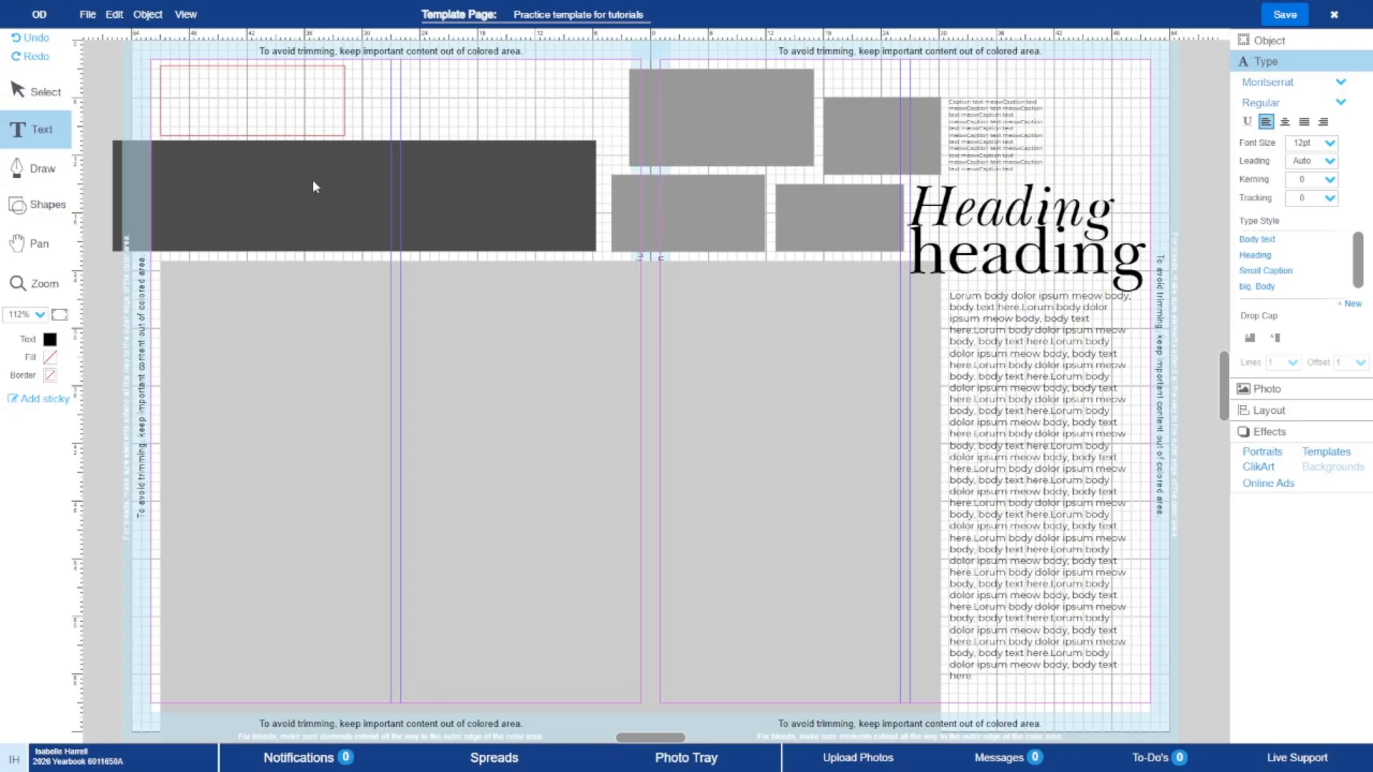
type("mod Headinh")
key("BackSpace")
type("g")
- Apply the Heading type style to the "mod Heading" text and widen its box to fit both words on one line
left_click(29, 93)
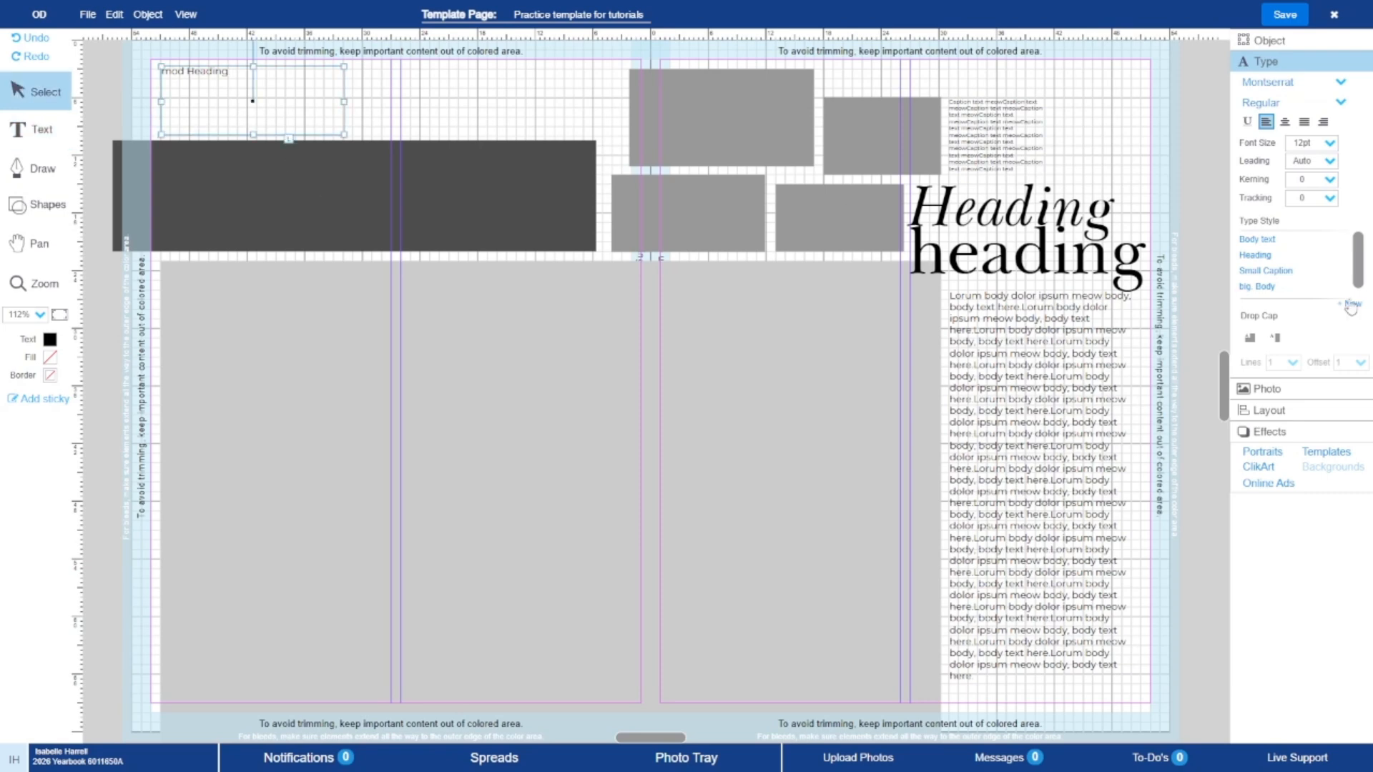
left_click(1255, 255)
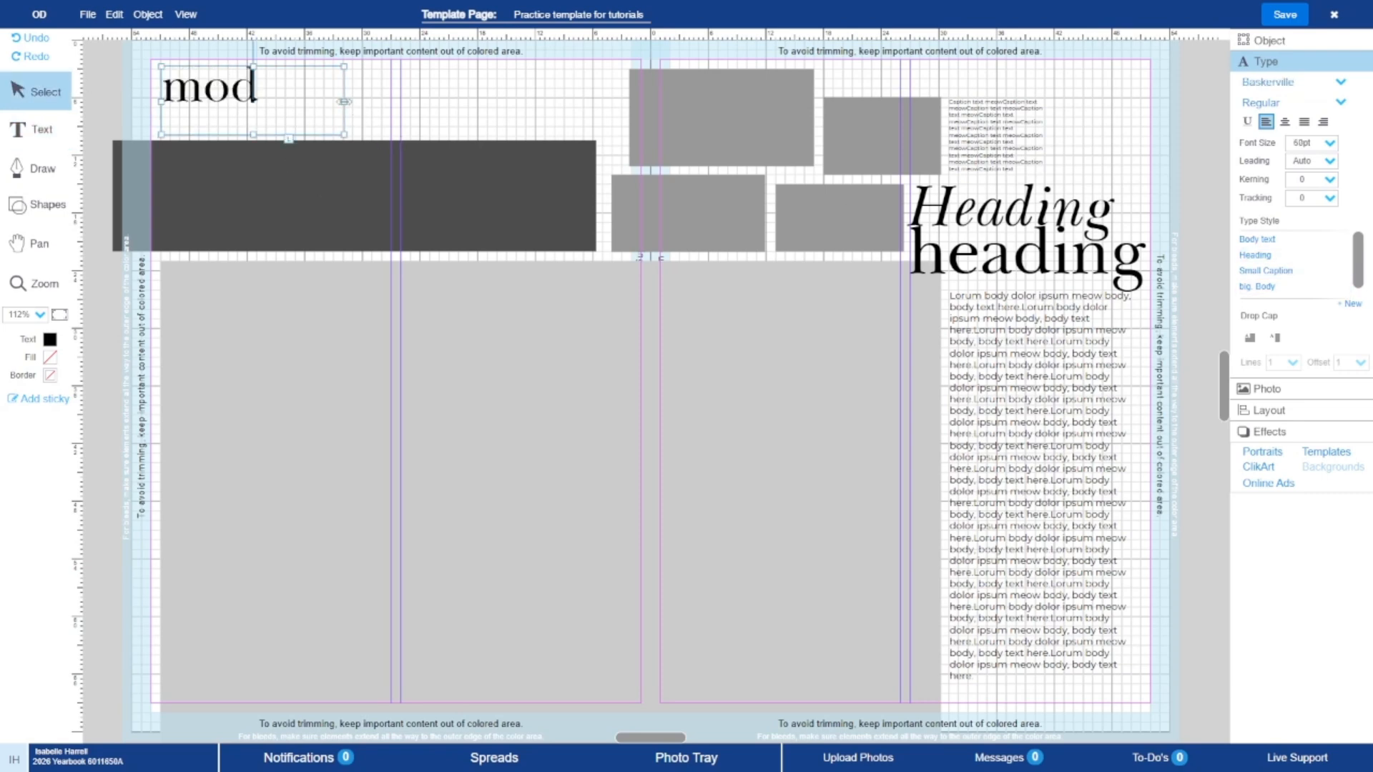
left_click_drag(344, 102, 467, 101)
- Set the font size of the word "Heading" in the "mod Heading" text to 24 pt
double_click(277, 95)
left_click_drag(275, 94, 509, 105)
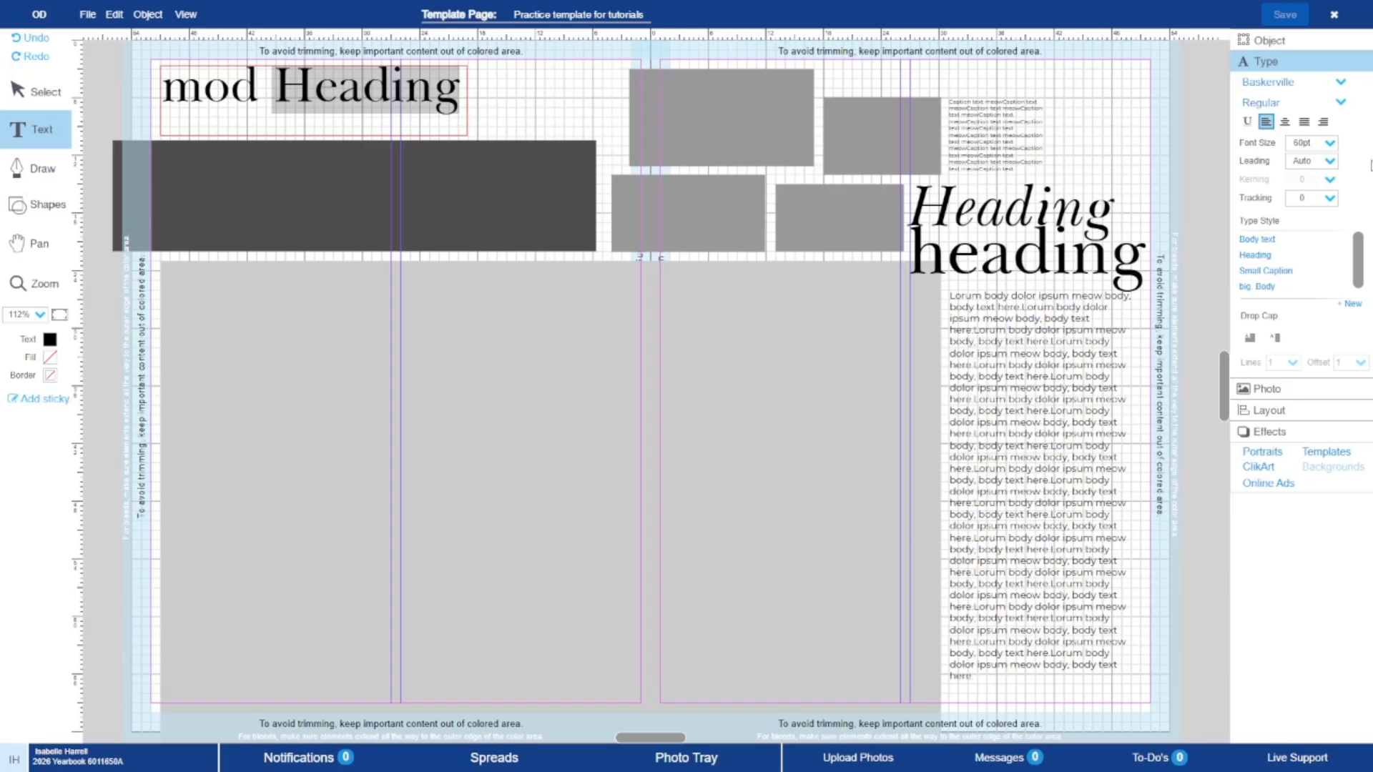
left_click(1329, 148)
left_click(1322, 319)
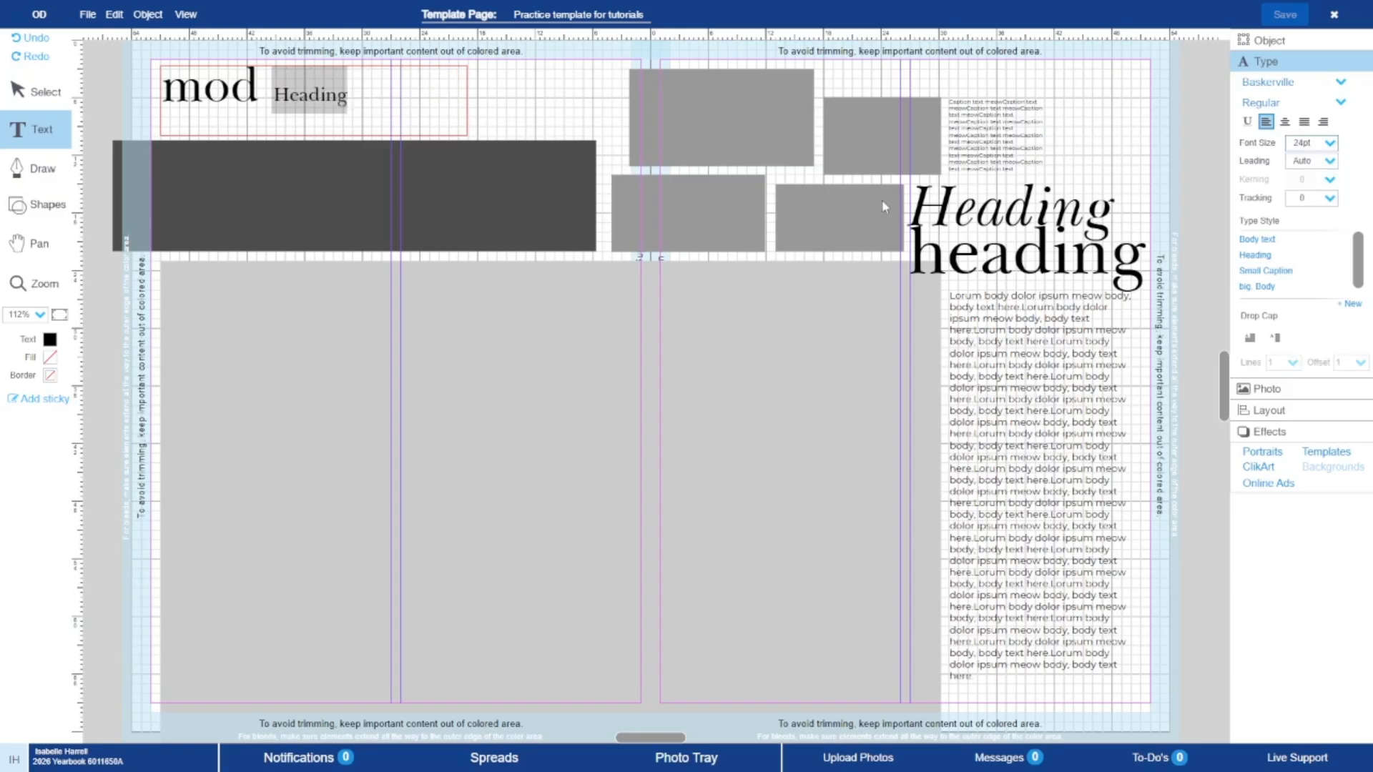
- Reduce the font size of the space between "mod" and "Heading" to bring the two words closer together
left_click(37, 93)
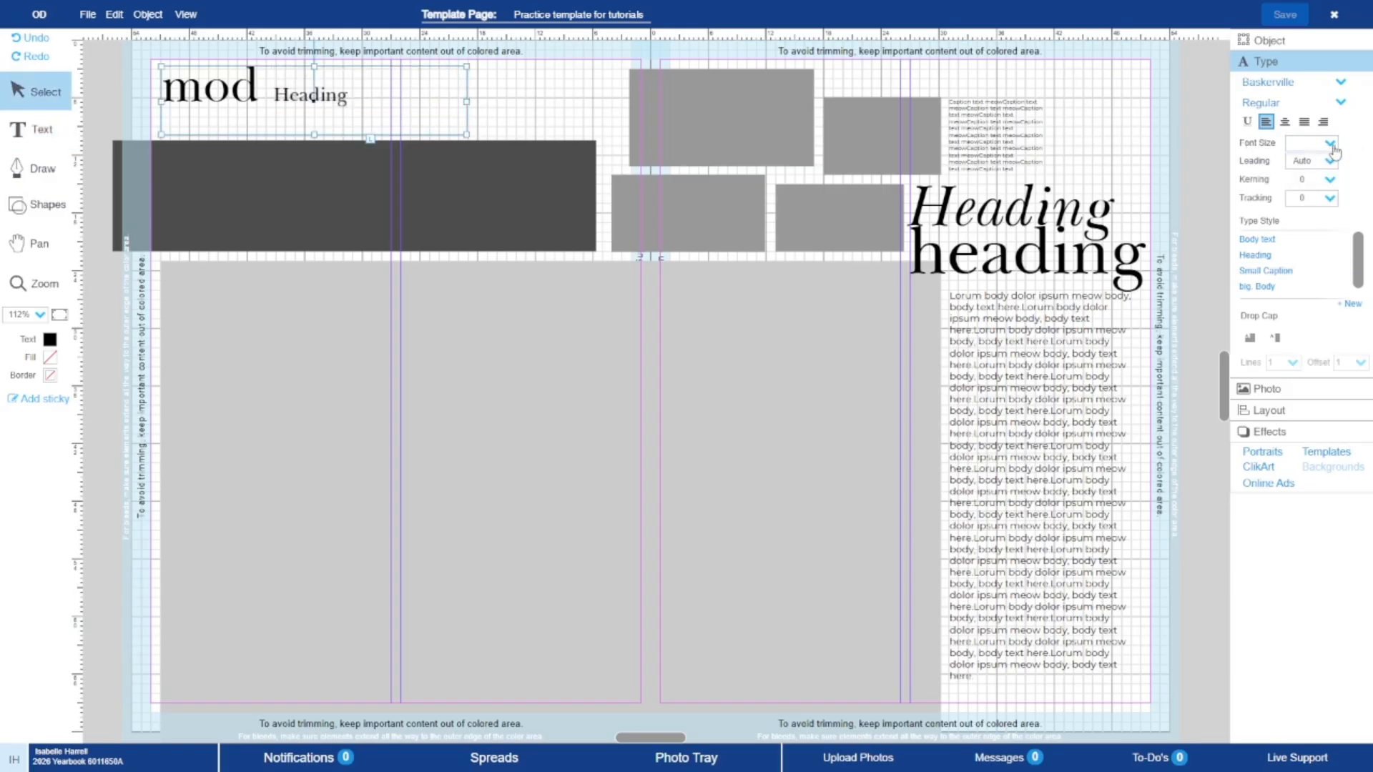
double_click(278, 105)
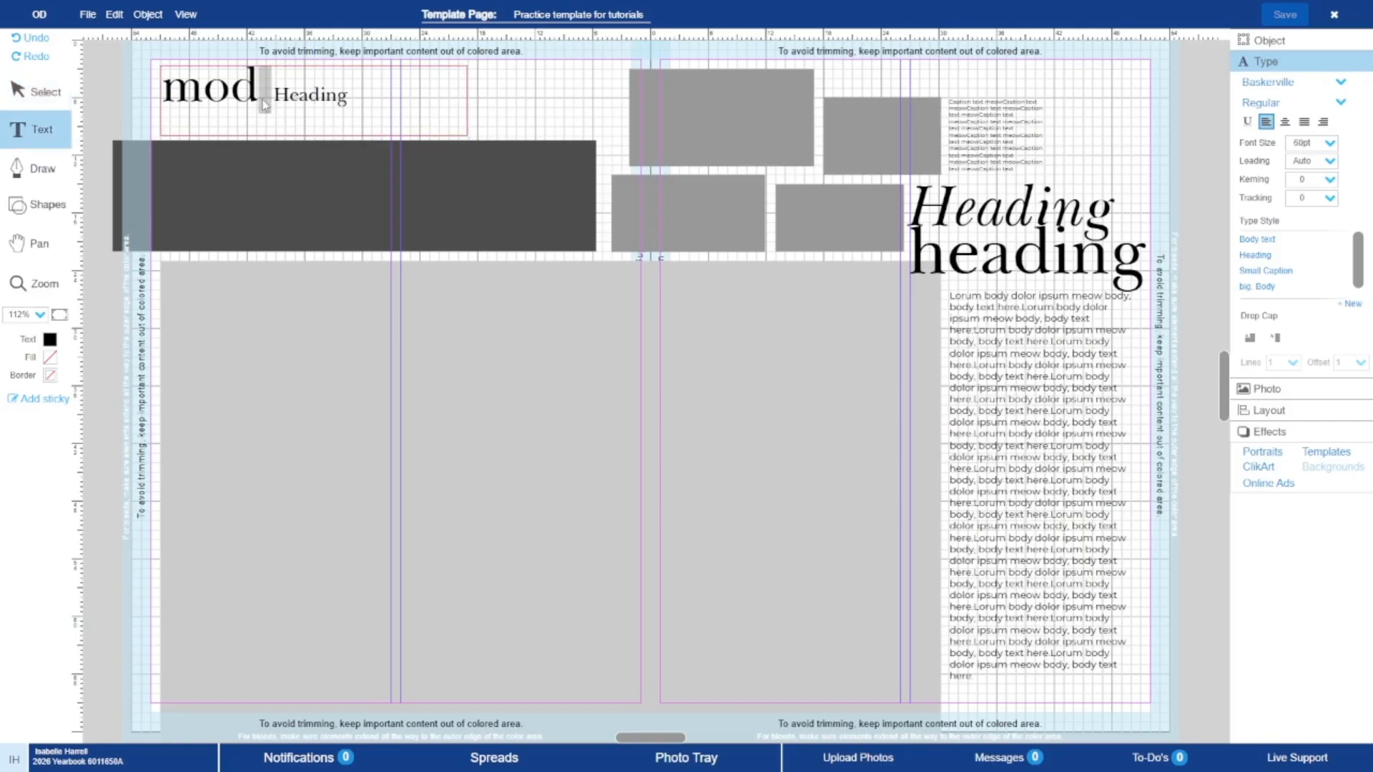
left_click(1330, 143)
left_click(1304, 201)
left_click(59, 92)
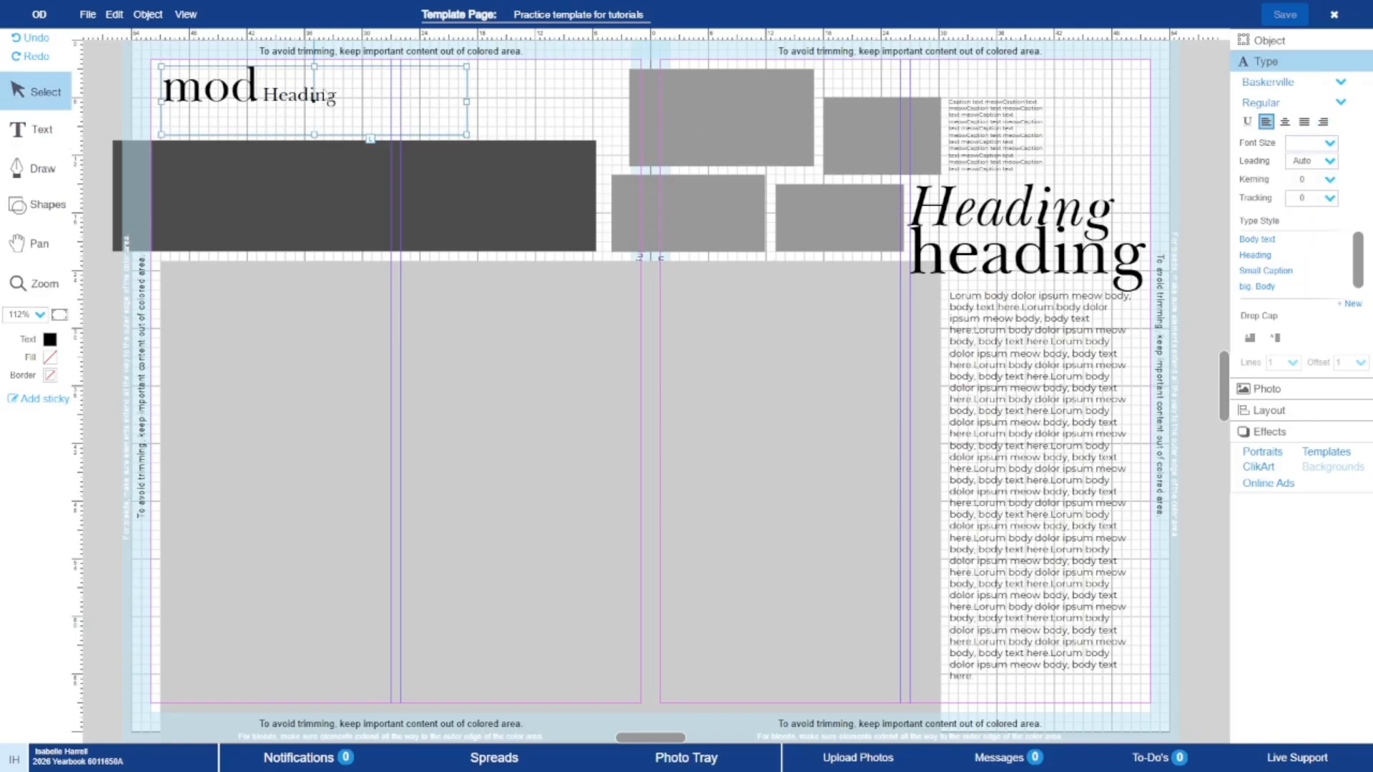
- Move the "mod Heading" text onto the dark box's upper edge, shrink its frame around the words, and convert the text to outlines
left_click_drag(320, 85, 316, 134)
left_click_drag(463, 184, 350, 166)
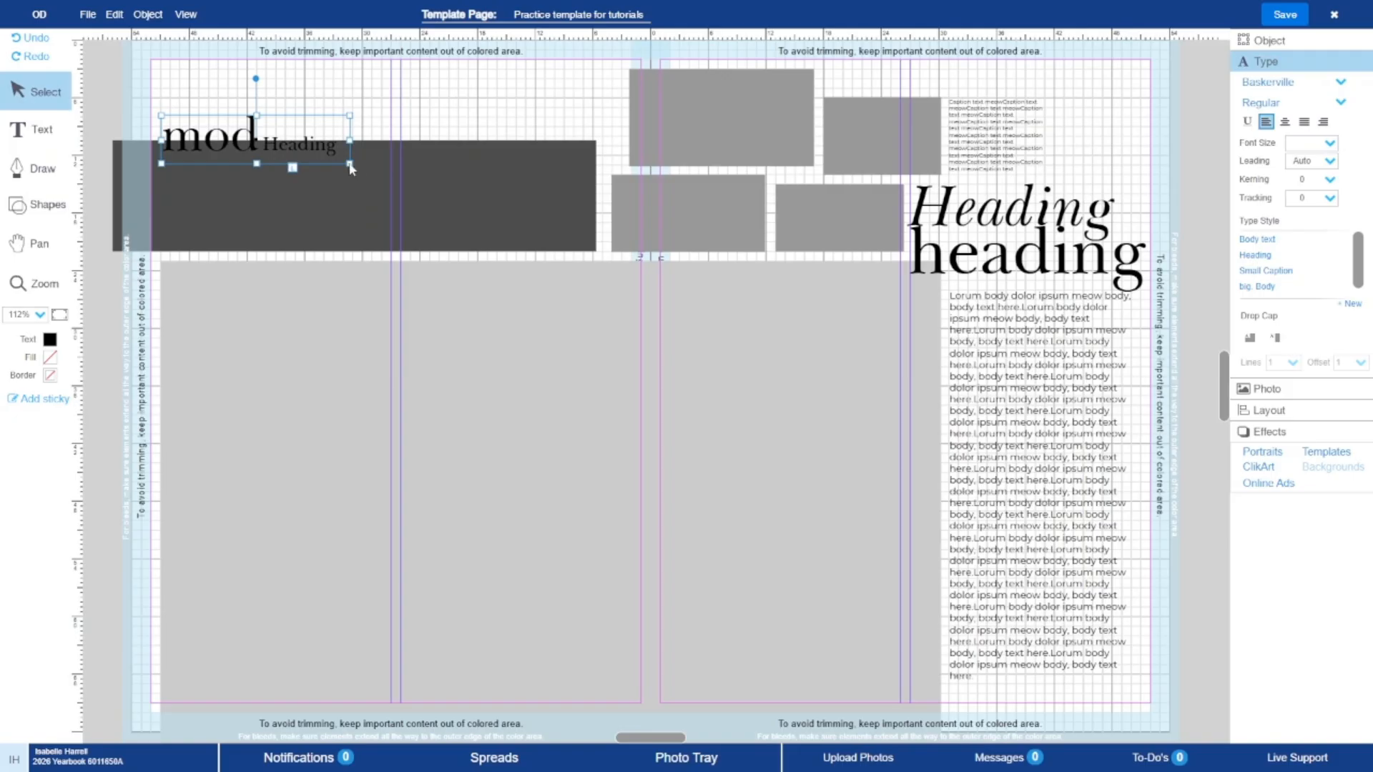
left_click(148, 15)
left_click(167, 48)
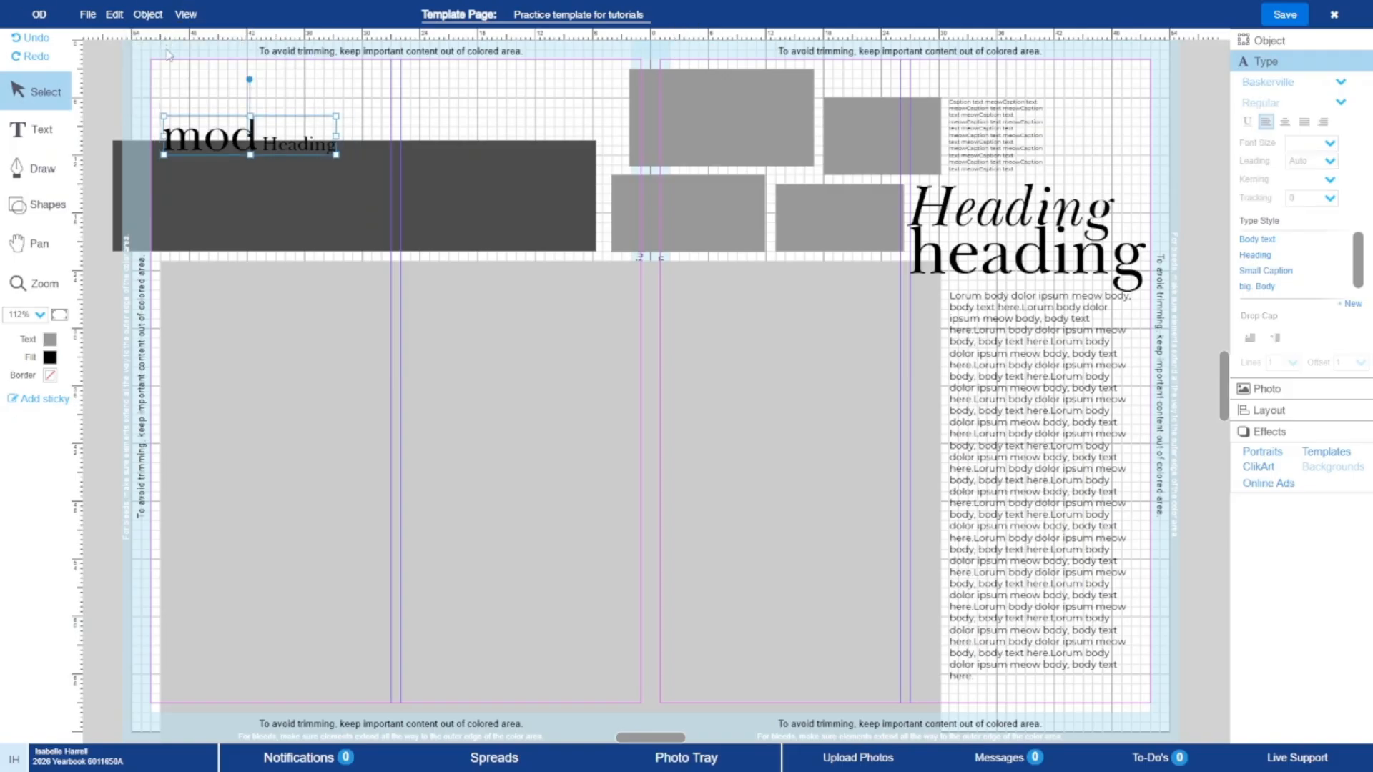
- Give the outlined "mod Heading" a dark grey F0070 border with a thickness of 0.75pts
left_click(50, 375)
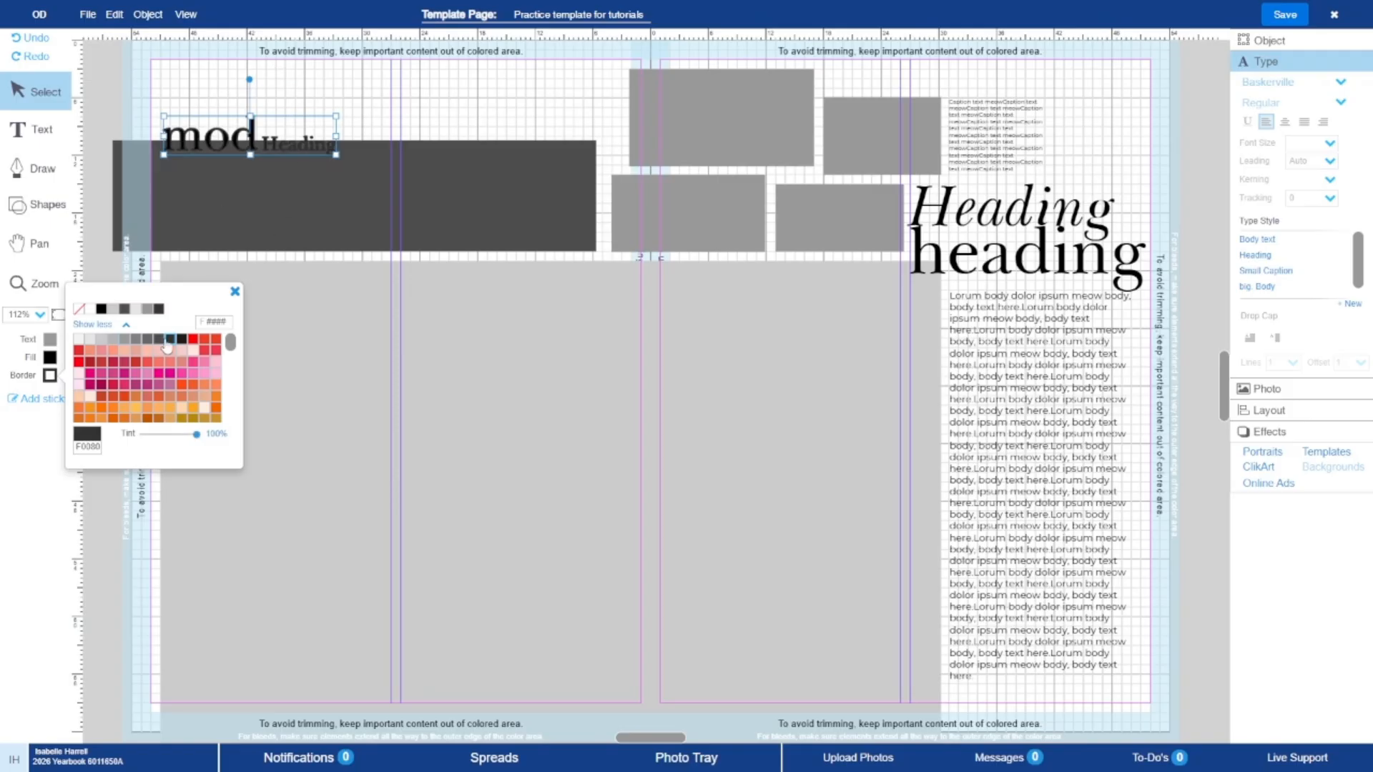
left_click(162, 346)
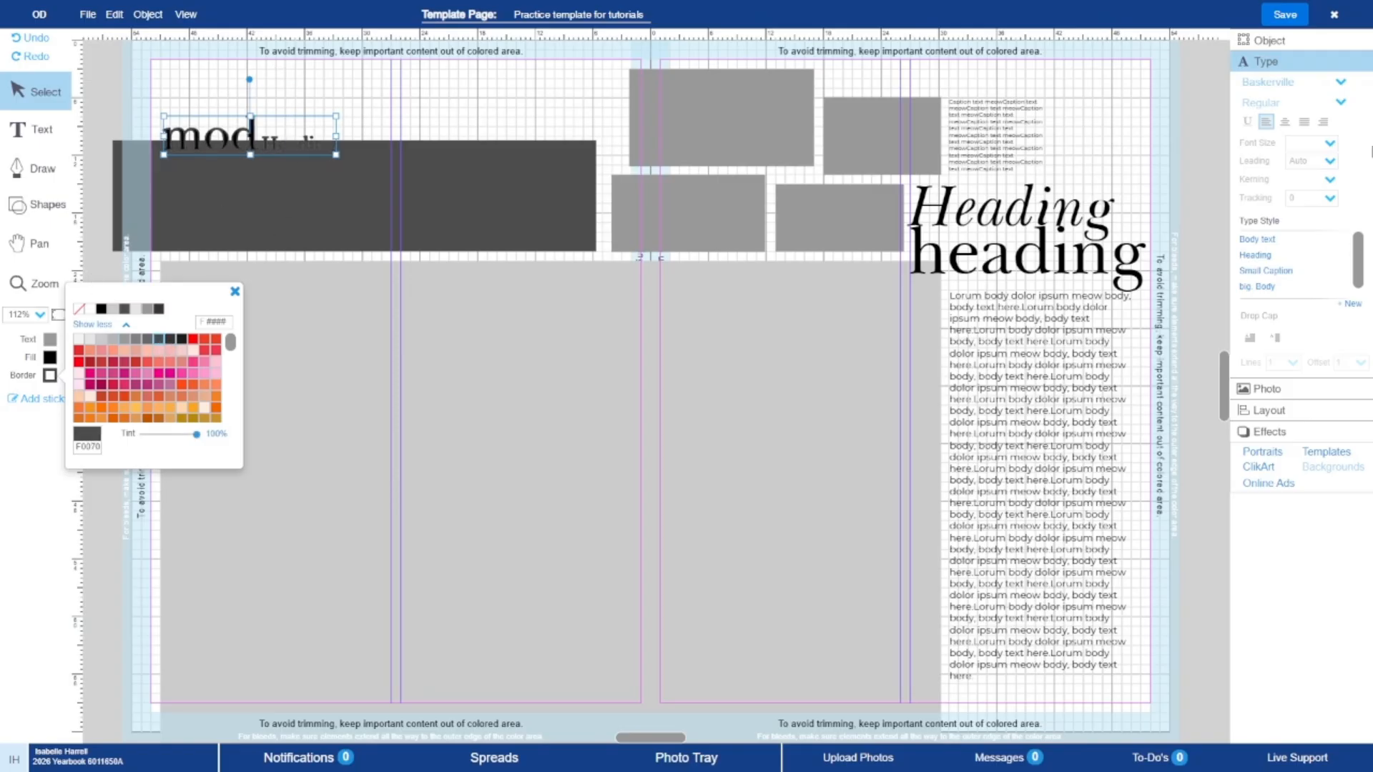
left_click(1296, 41)
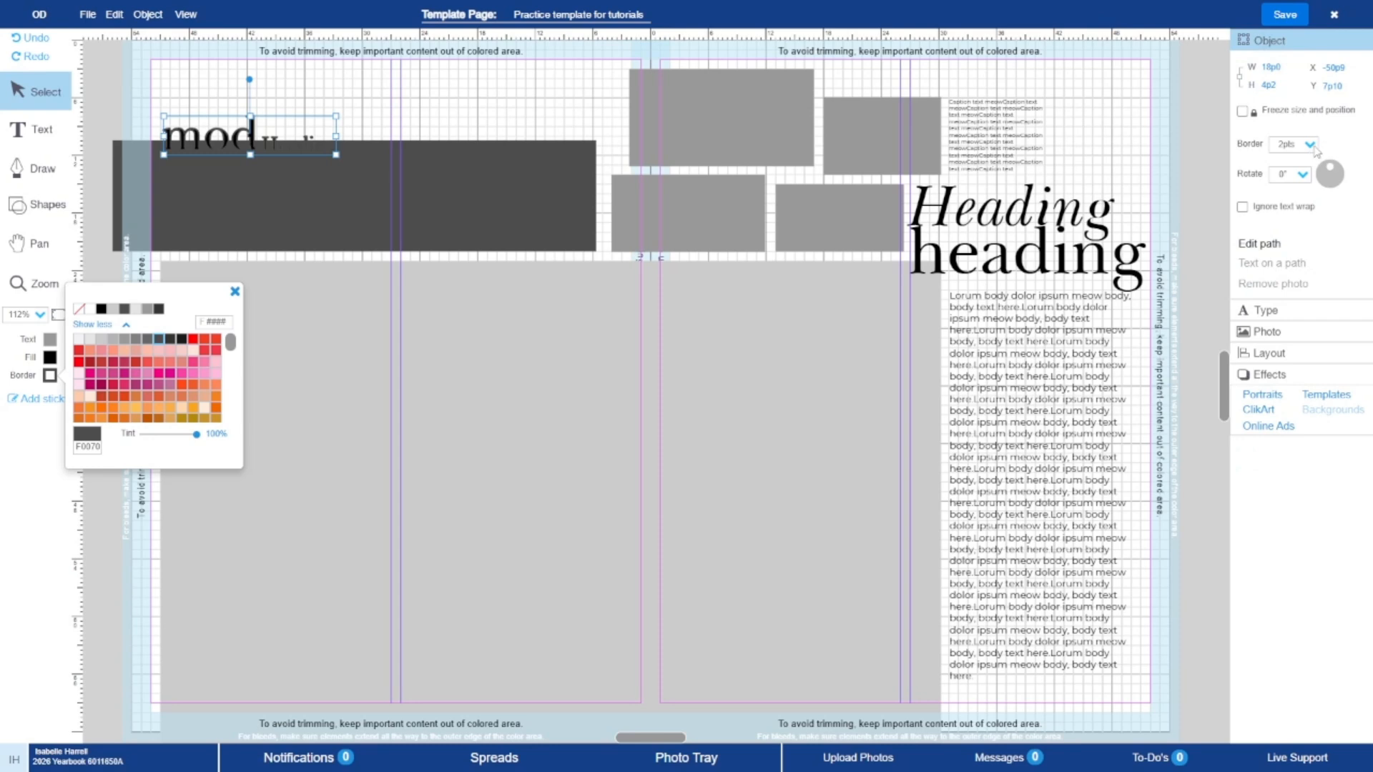
left_click(1311, 145)
left_click(1298, 223)
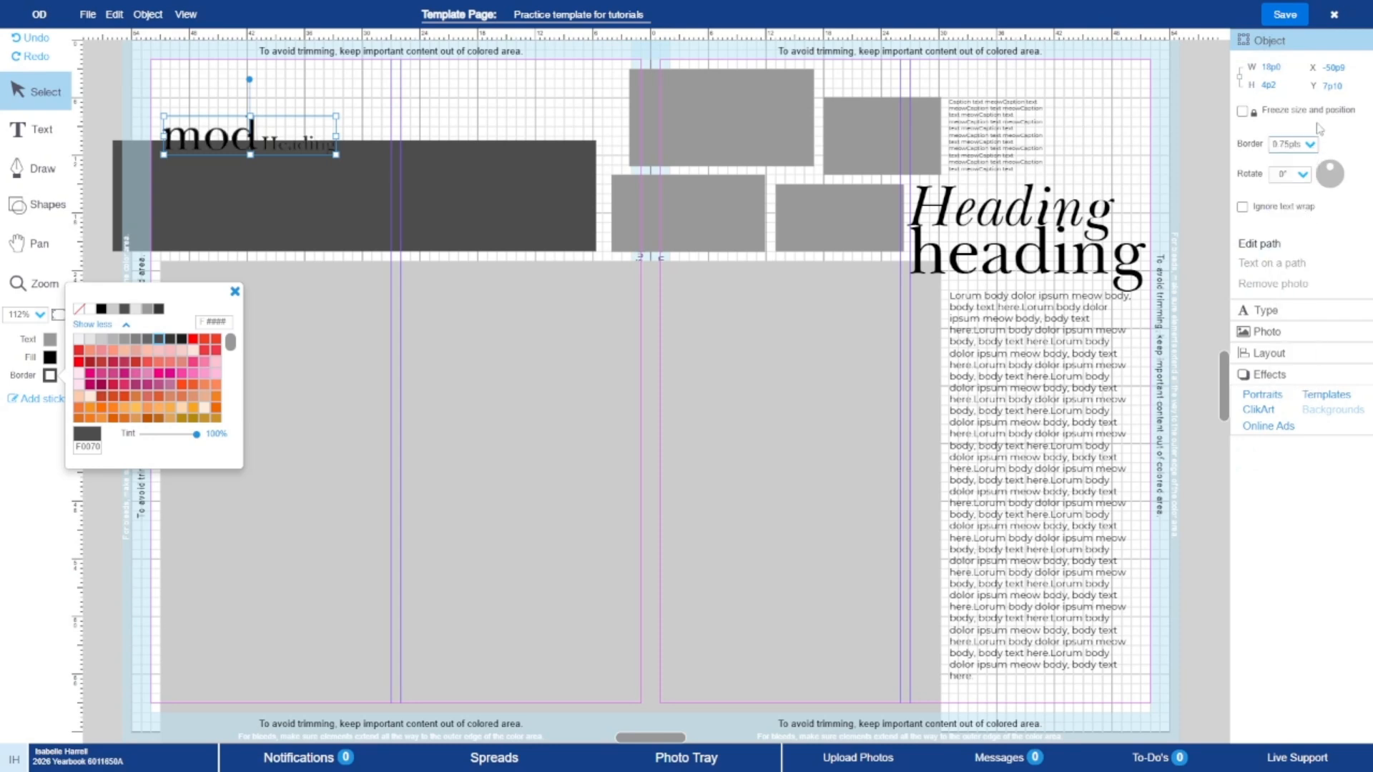
left_click(1310, 146)
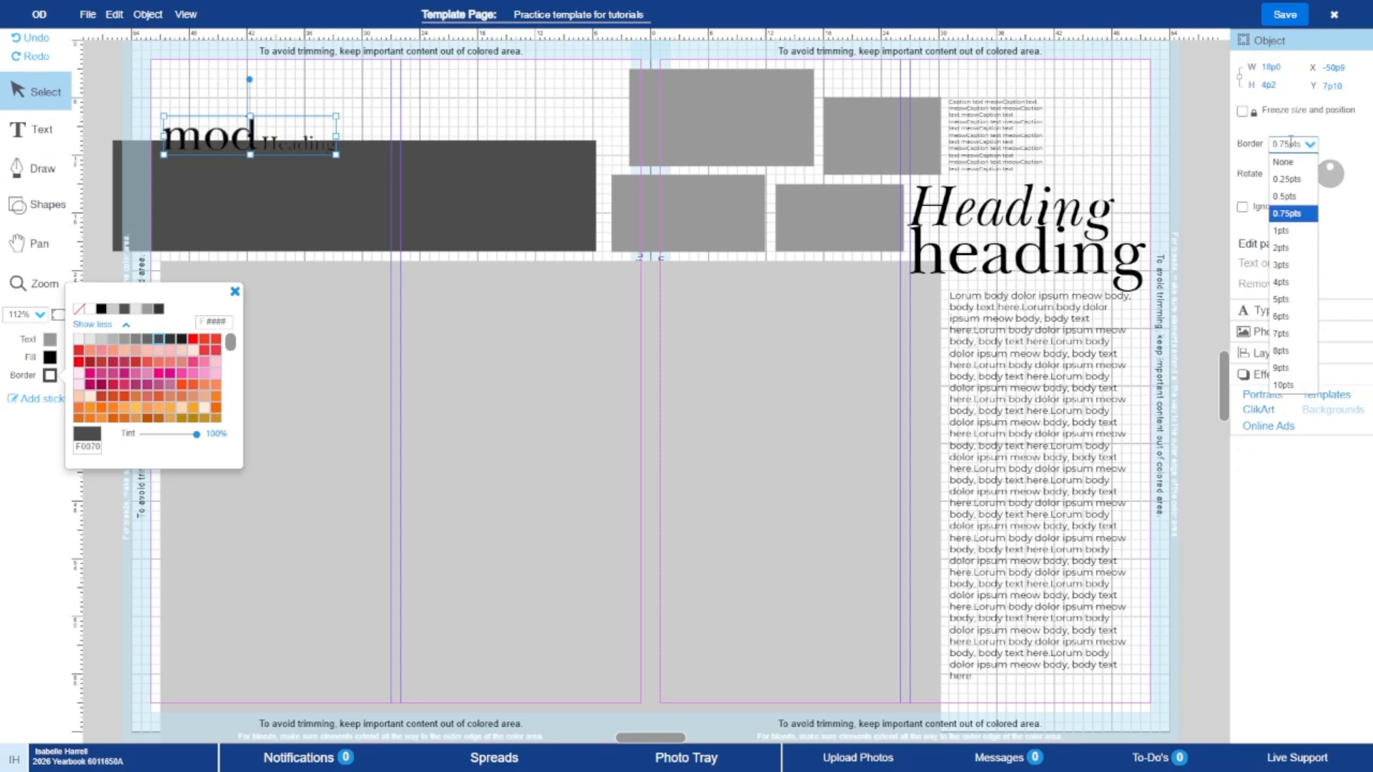
left_click(339, 96)
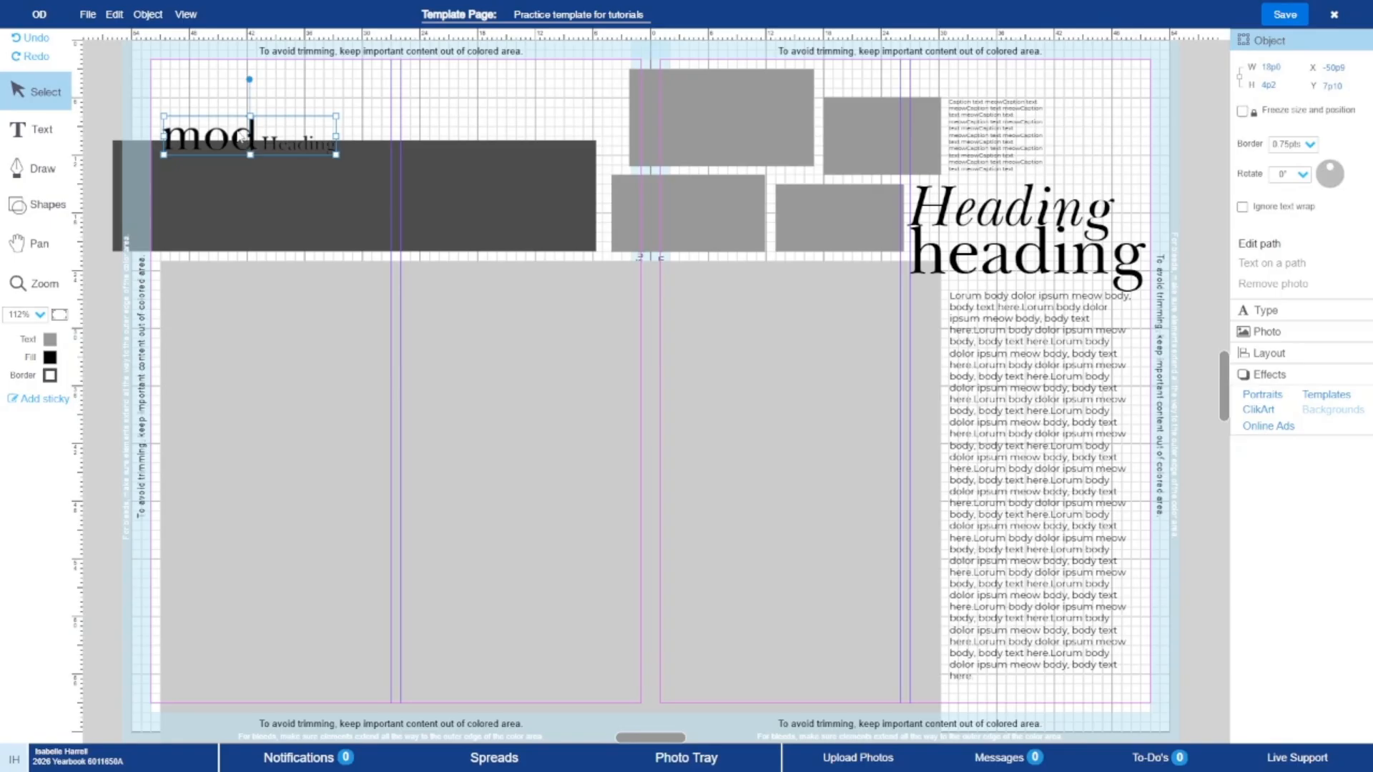
- Duplicate the outlined "mod Heading" in place, directly over the original, deleting the stray copy pasted mid-spread
key("super")
left_click(379, 120)
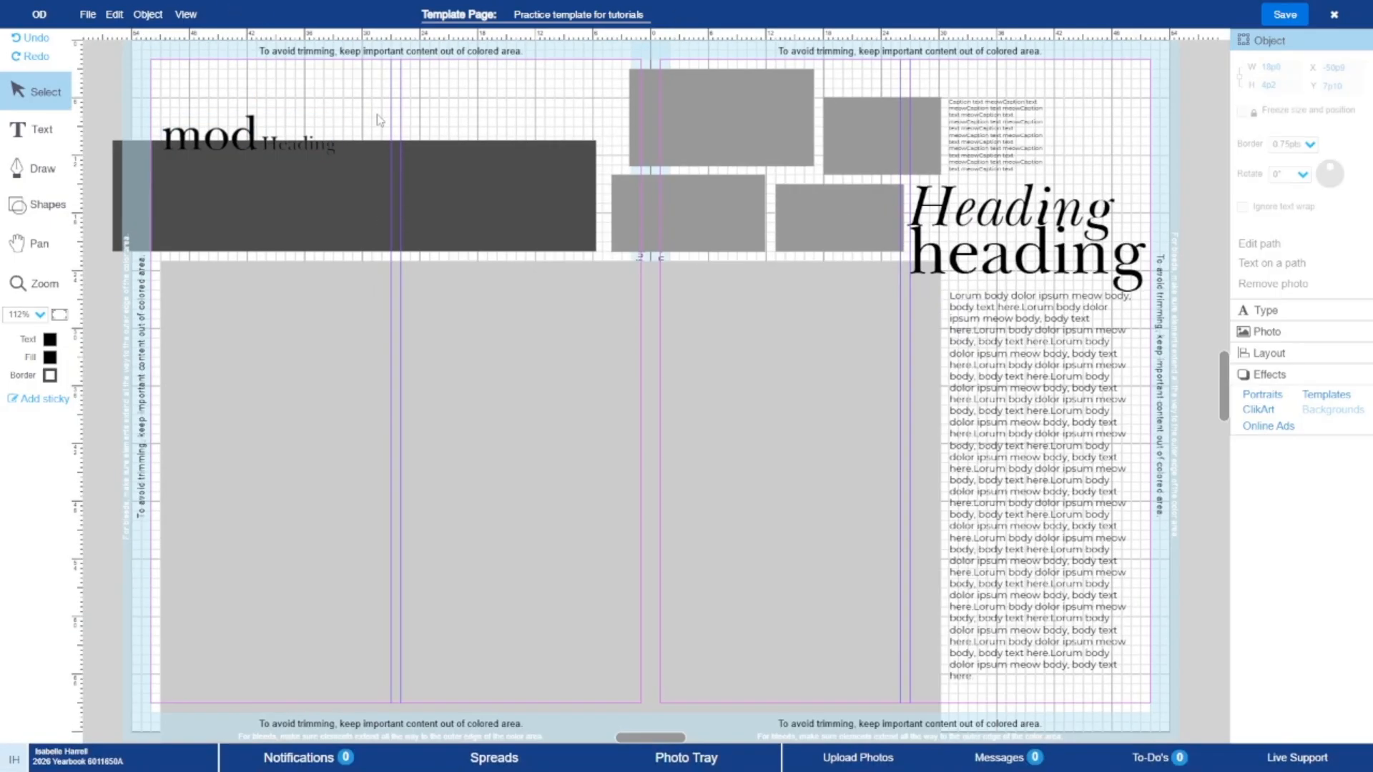
left_click(251, 139)
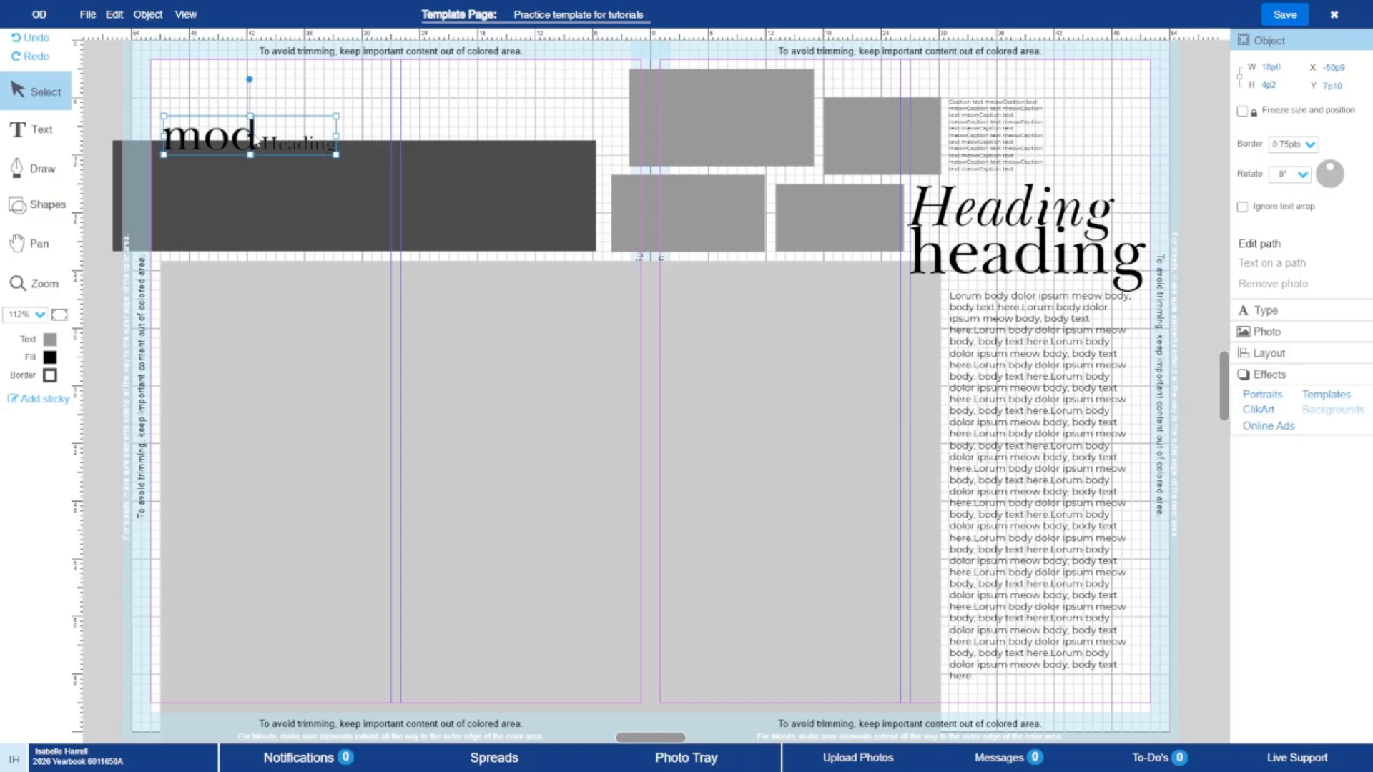
key("ctrl+v")
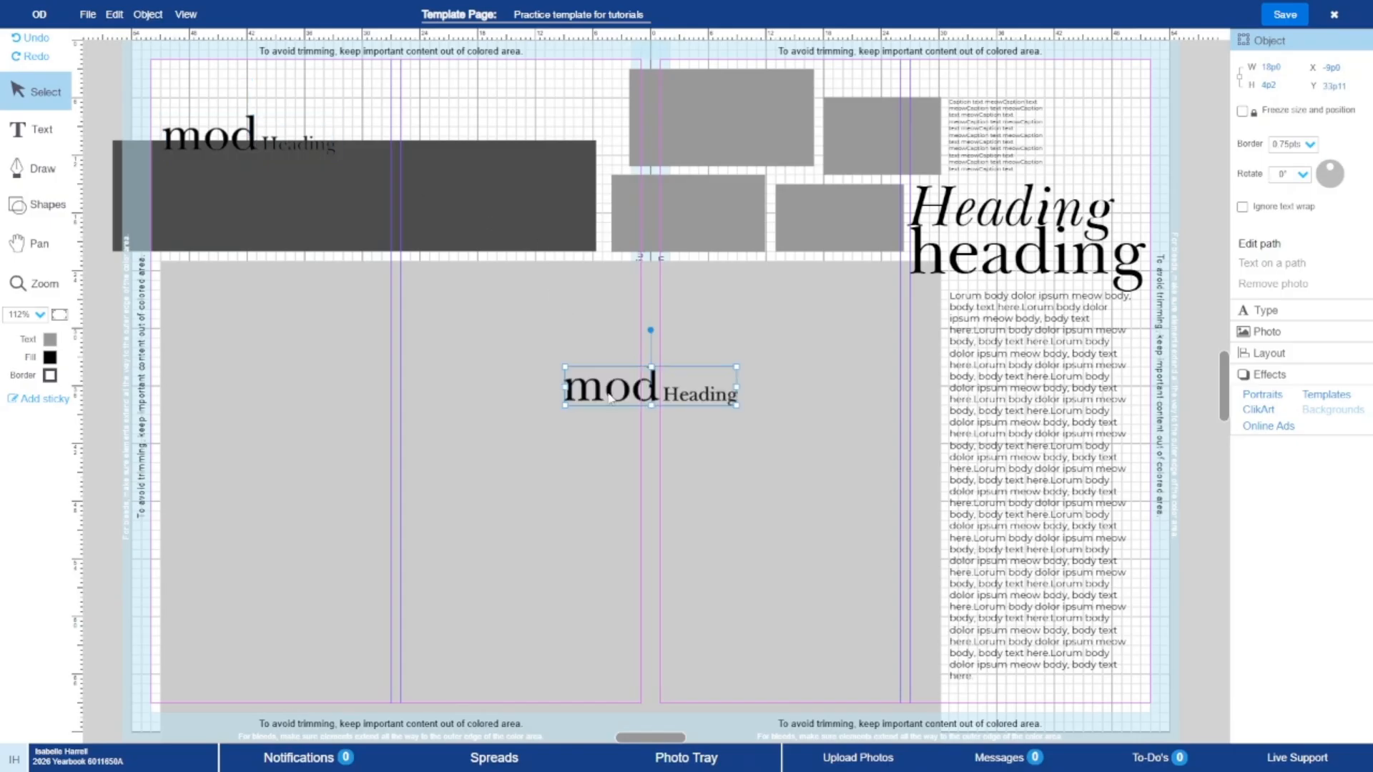
key("Delete")
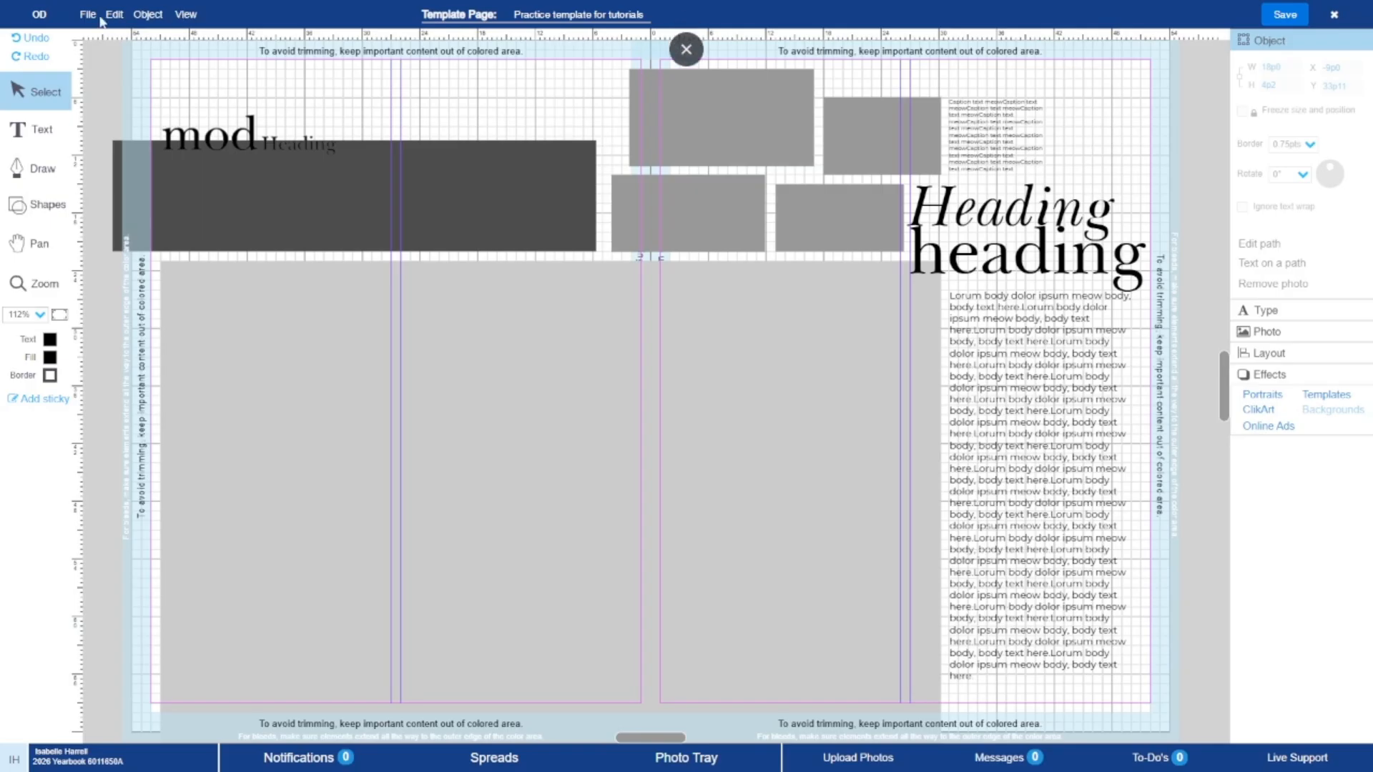
left_click(111, 16)
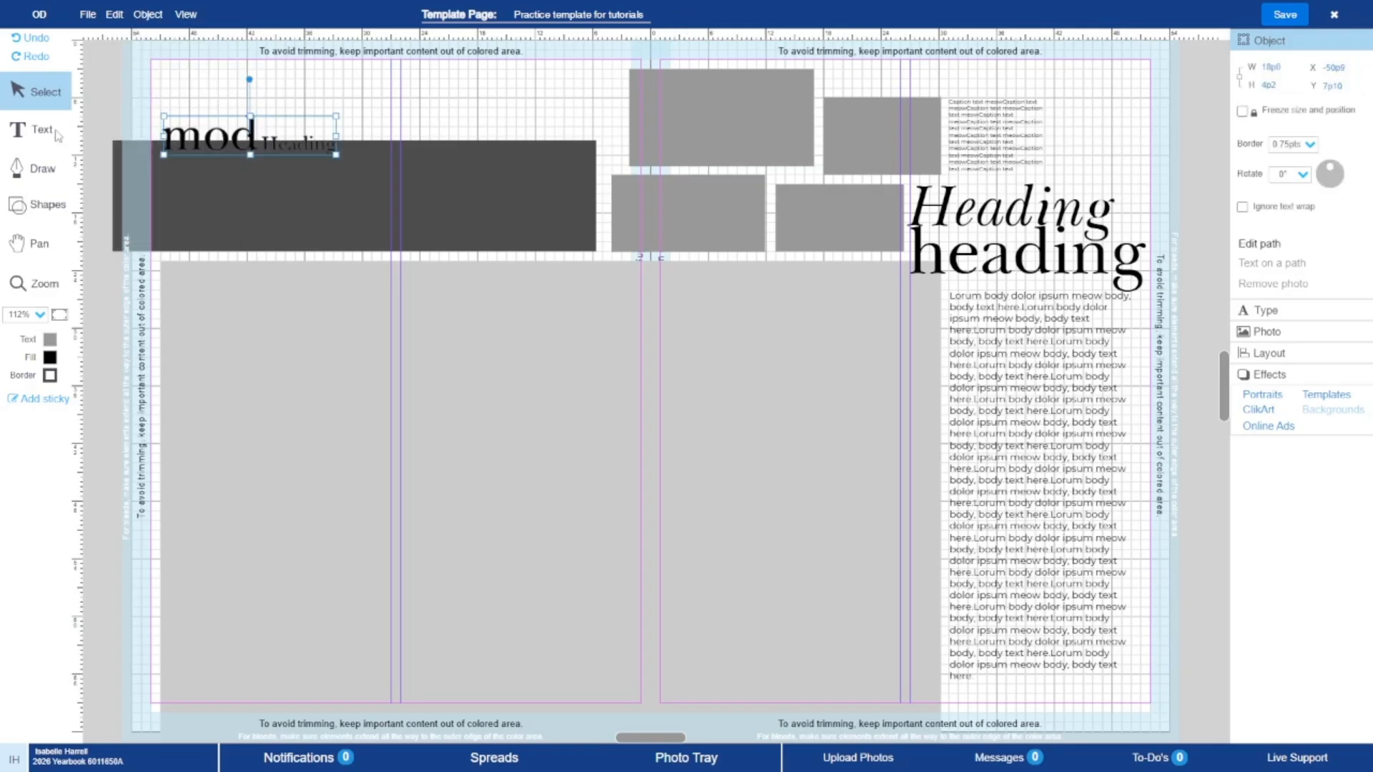
- Set the duplicate "mod Heading" border to 5pts and arrange it behind the original
left_click(1311, 145)
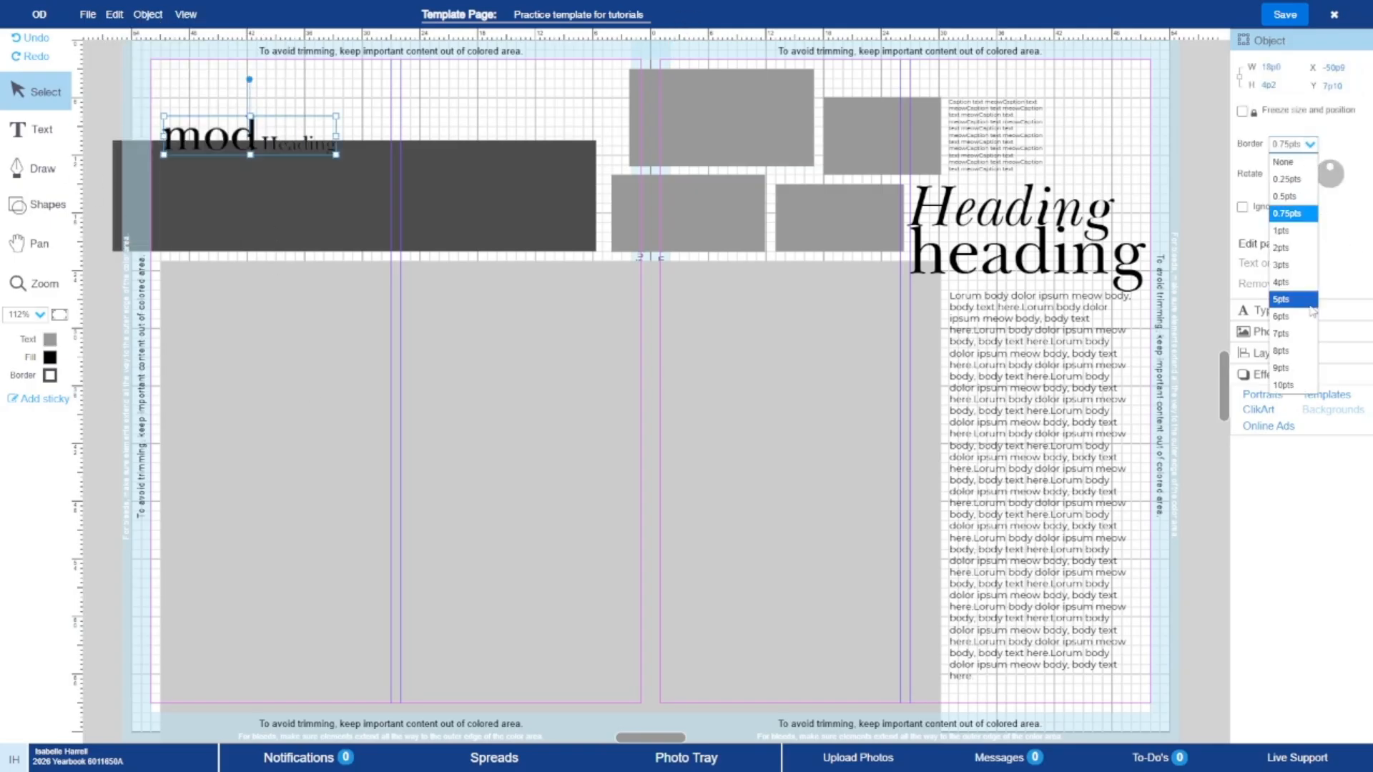
left_click(1282, 298)
left_click(1318, 353)
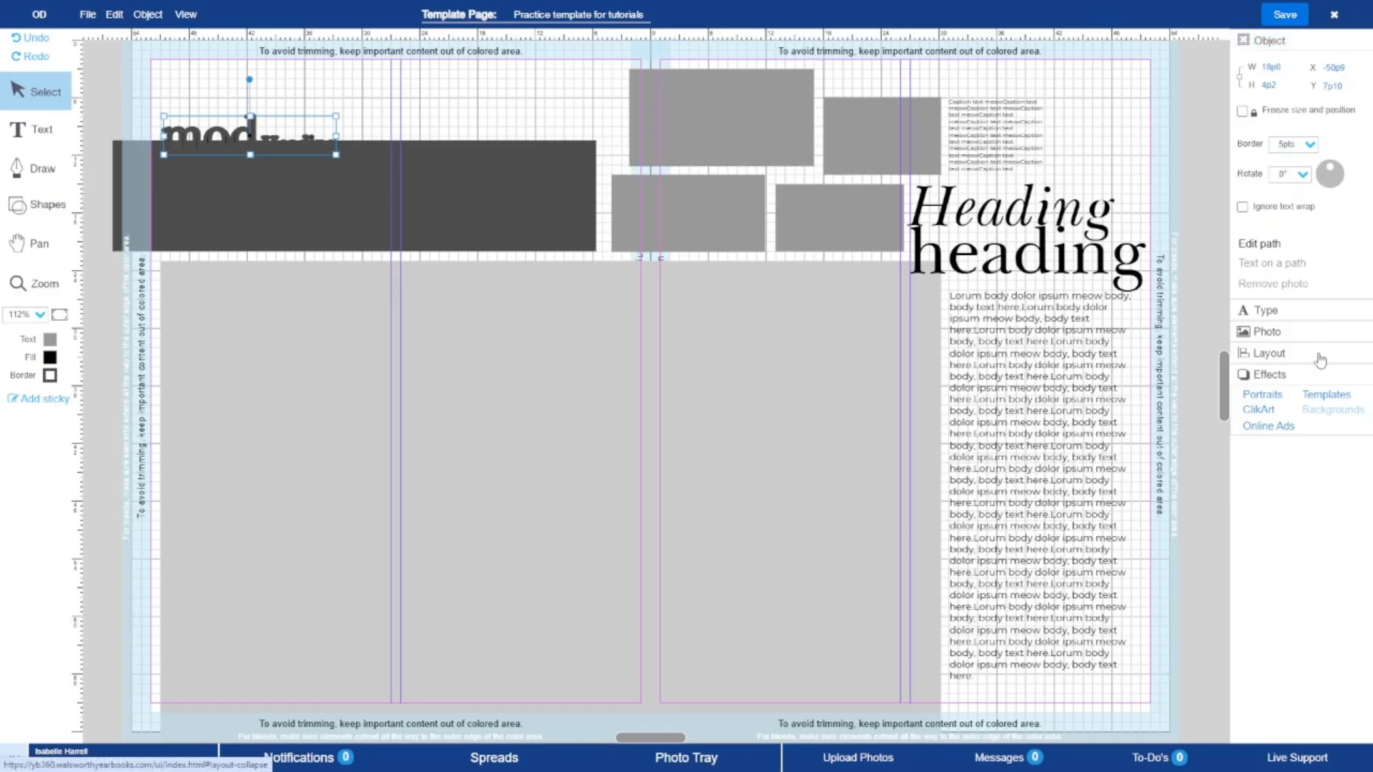
left_click(1310, 220)
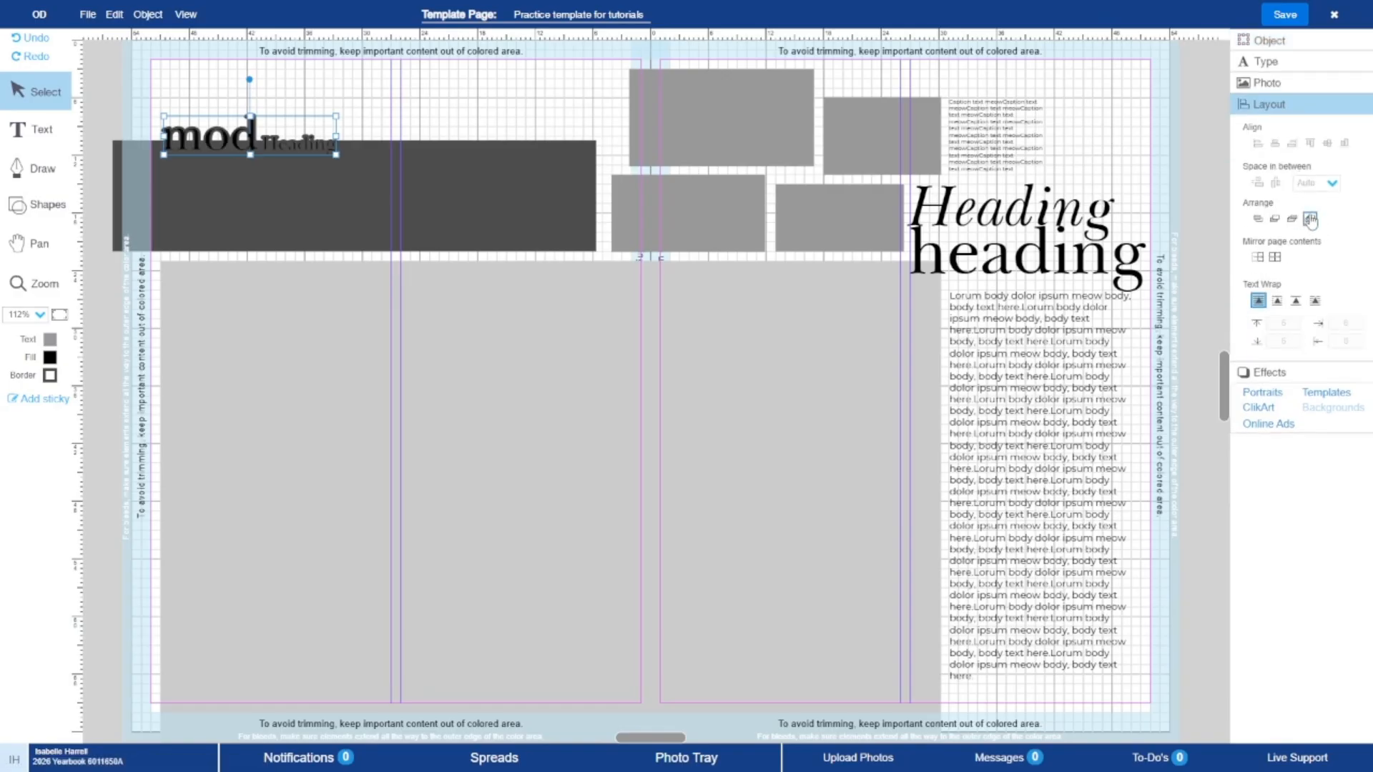
left_click(518, 129)
left_click(206, 151)
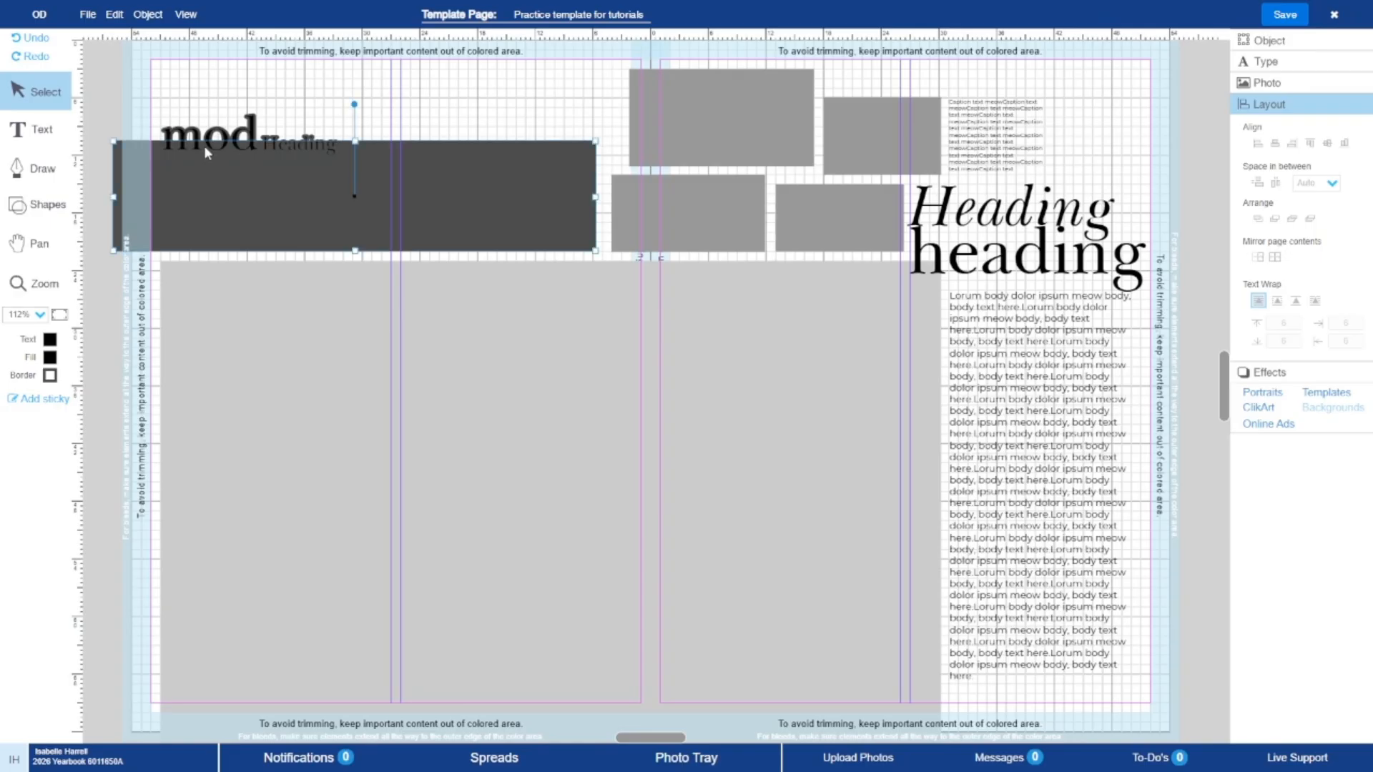
- Set the border of the front "mod Heading" shape to None
left_click(196, 139)
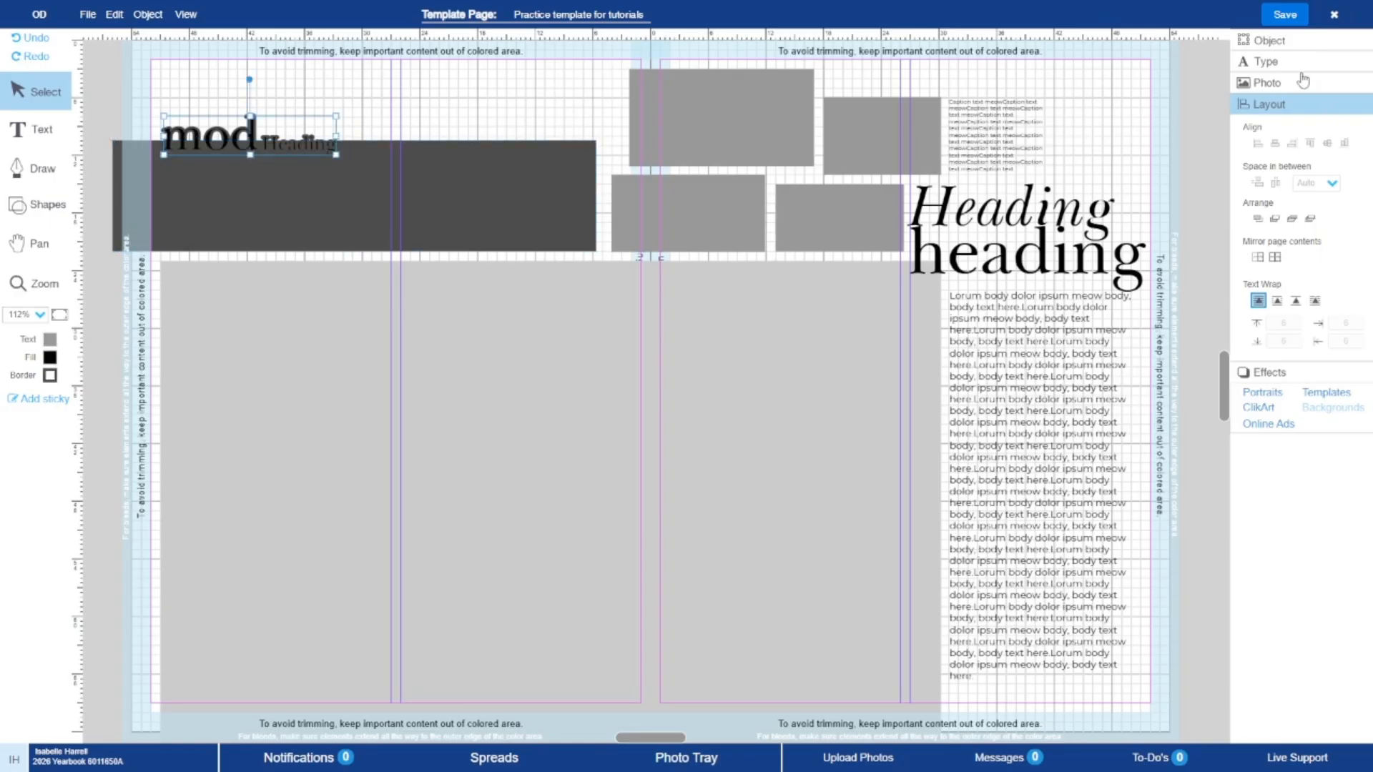
left_click(1302, 44)
left_click(1310, 145)
left_click(1313, 161)
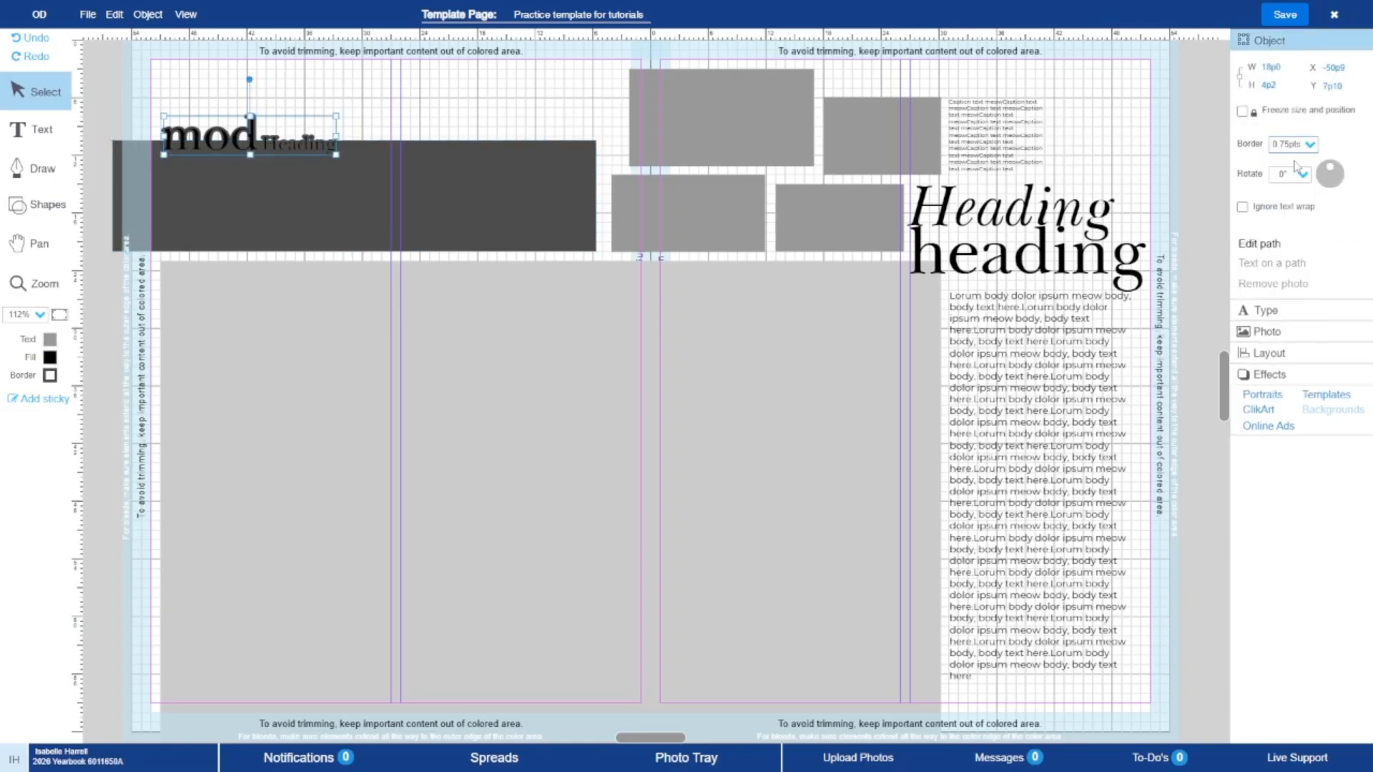
- Fill the rear "mod Heading" copy with the 5pts border with the palette's lightest grey
left_click(228, 143)
left_click(227, 143)
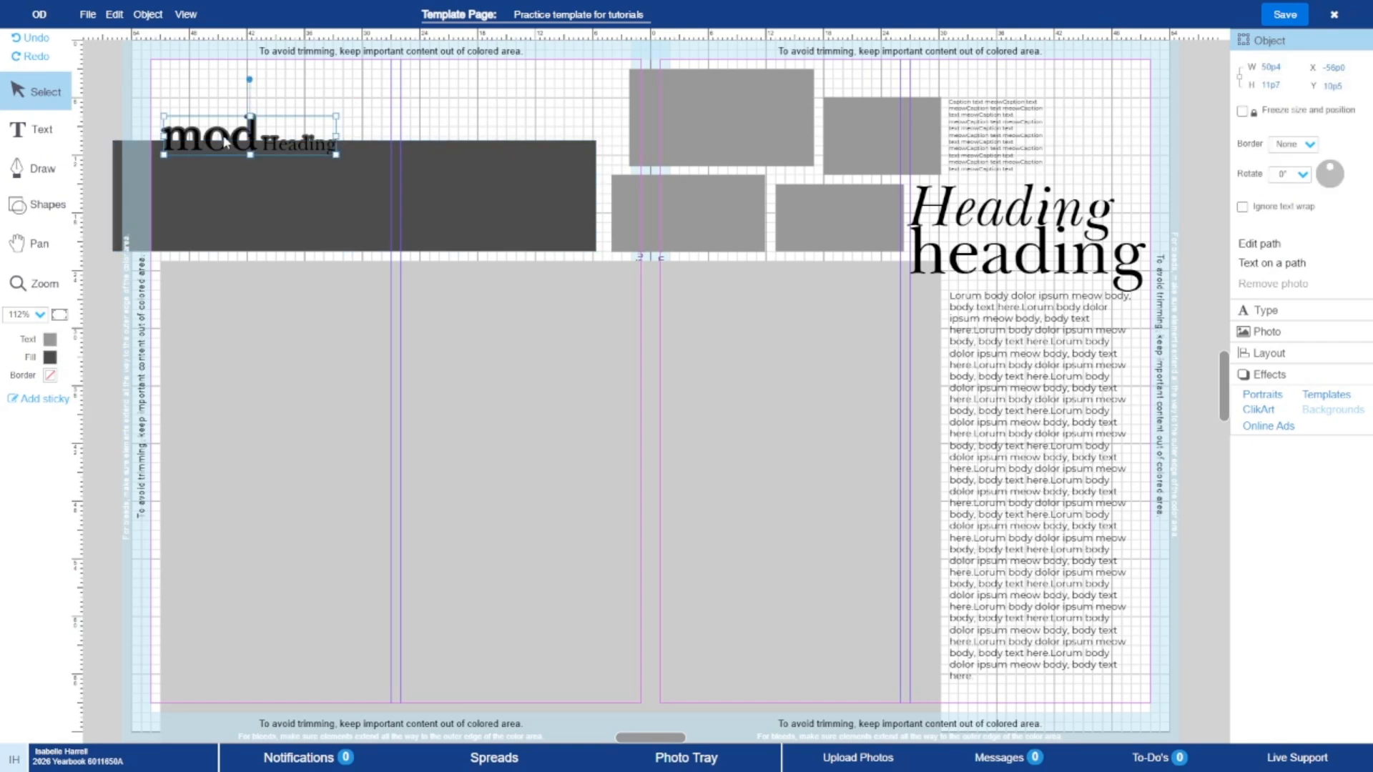
left_click(50, 374)
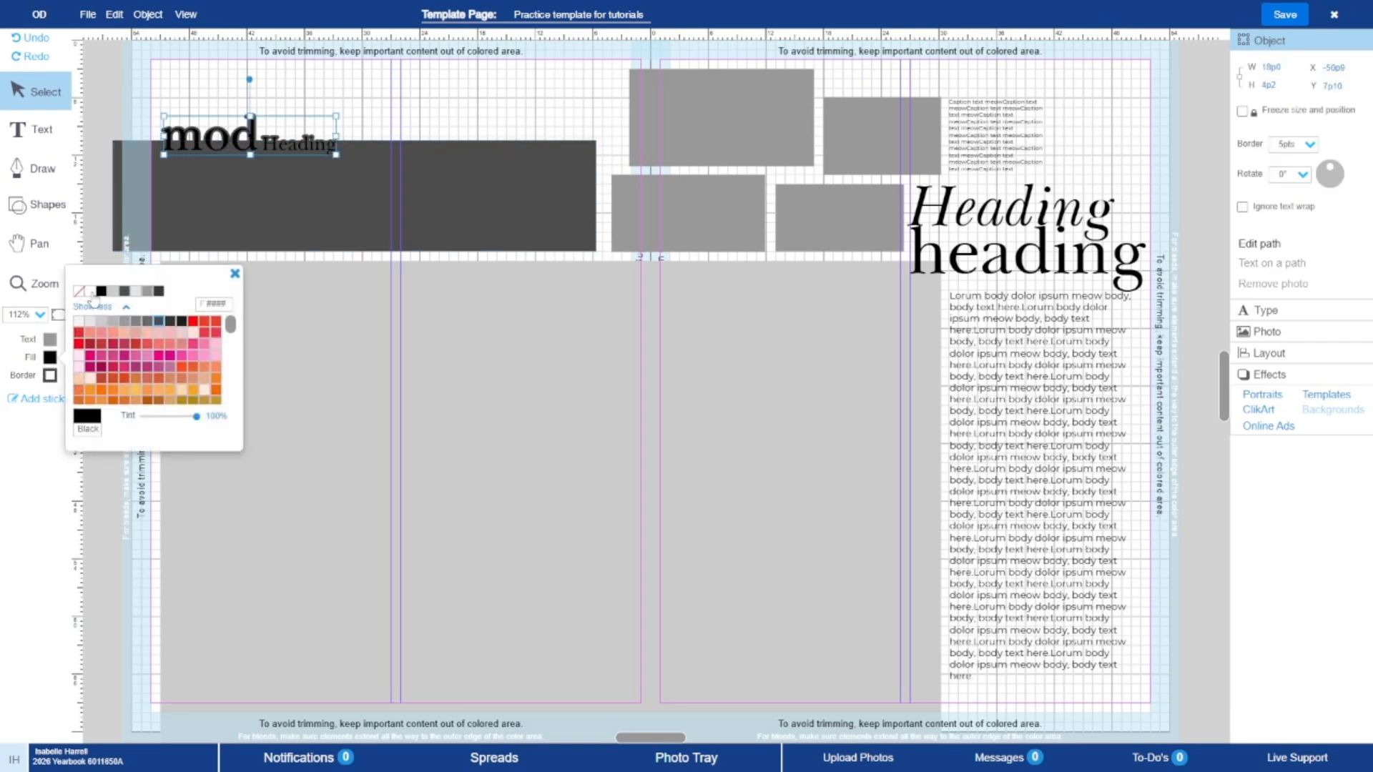
left_click(79, 321)
left_click(104, 208)
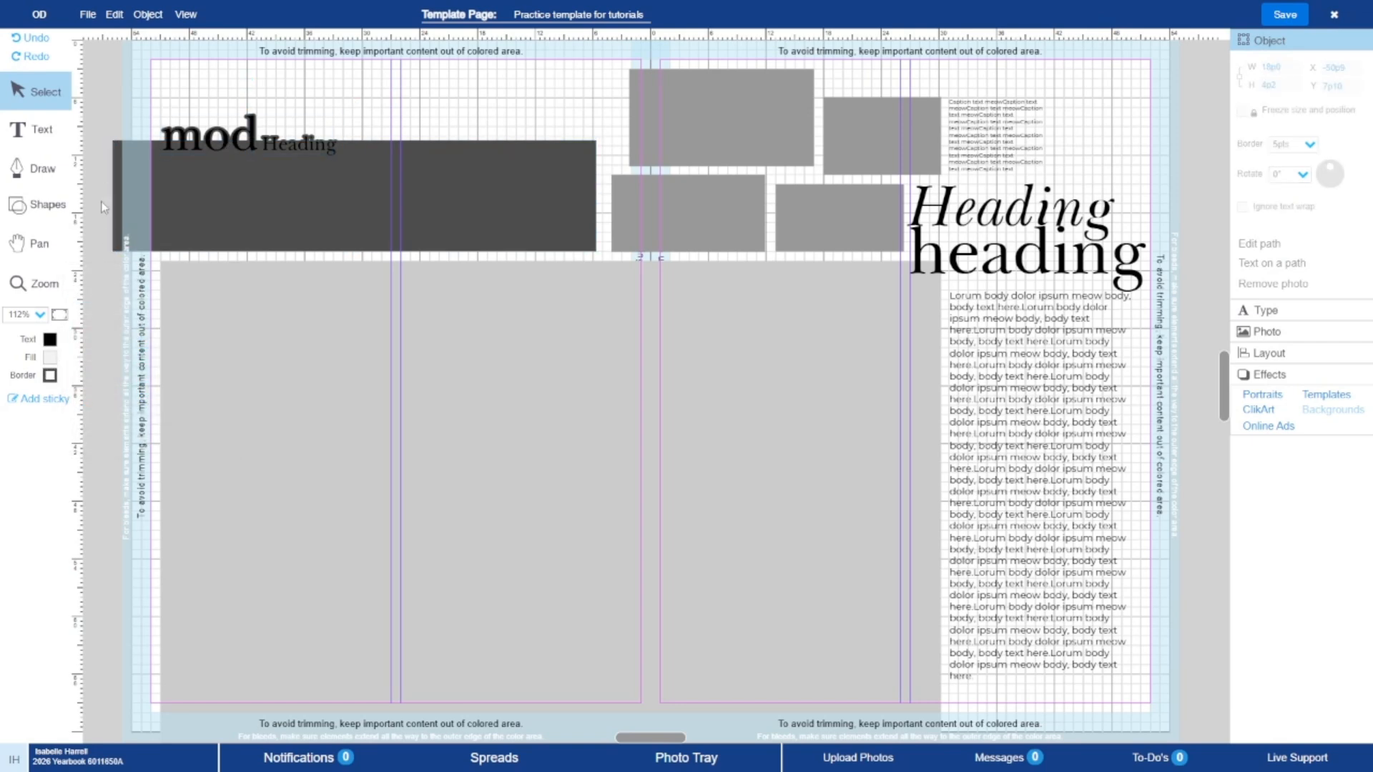
- Change the fill of the front "mod Heading" shape to white
left_click(179, 150)
left_click(49, 357)
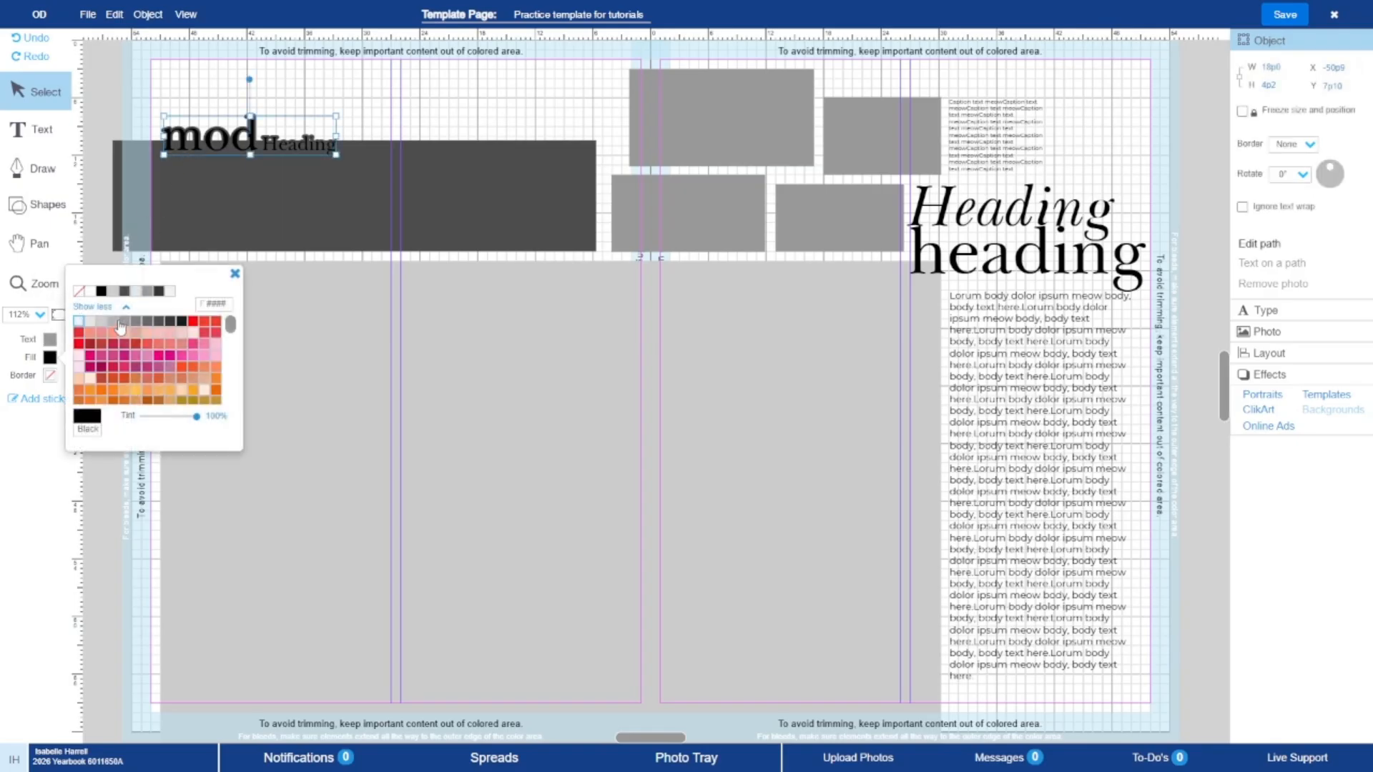
left_click(91, 292)
left_click(122, 129)
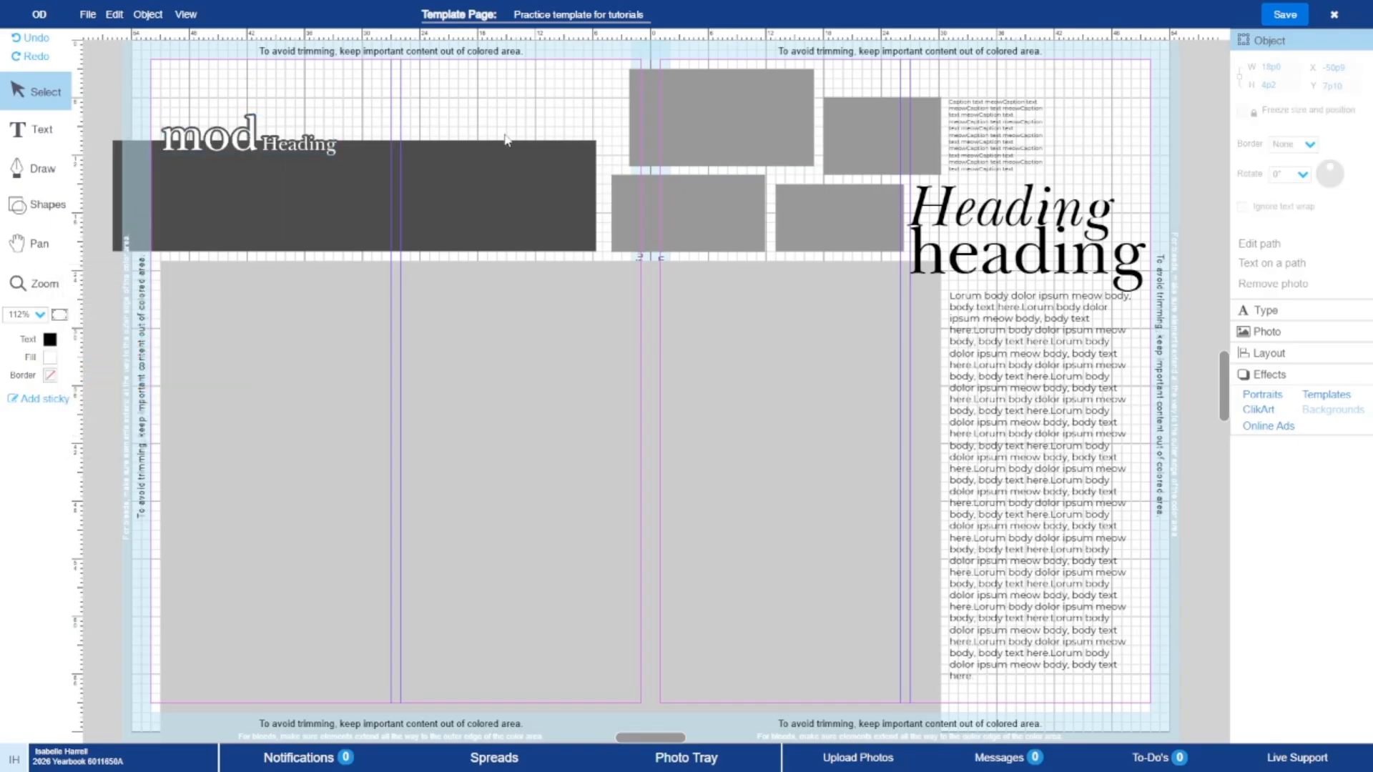
- Add a rectangle about 6p3 wide and 8p2 high inside the dark box, below the word "mod"
left_click(43, 206)
left_click(80, 239)
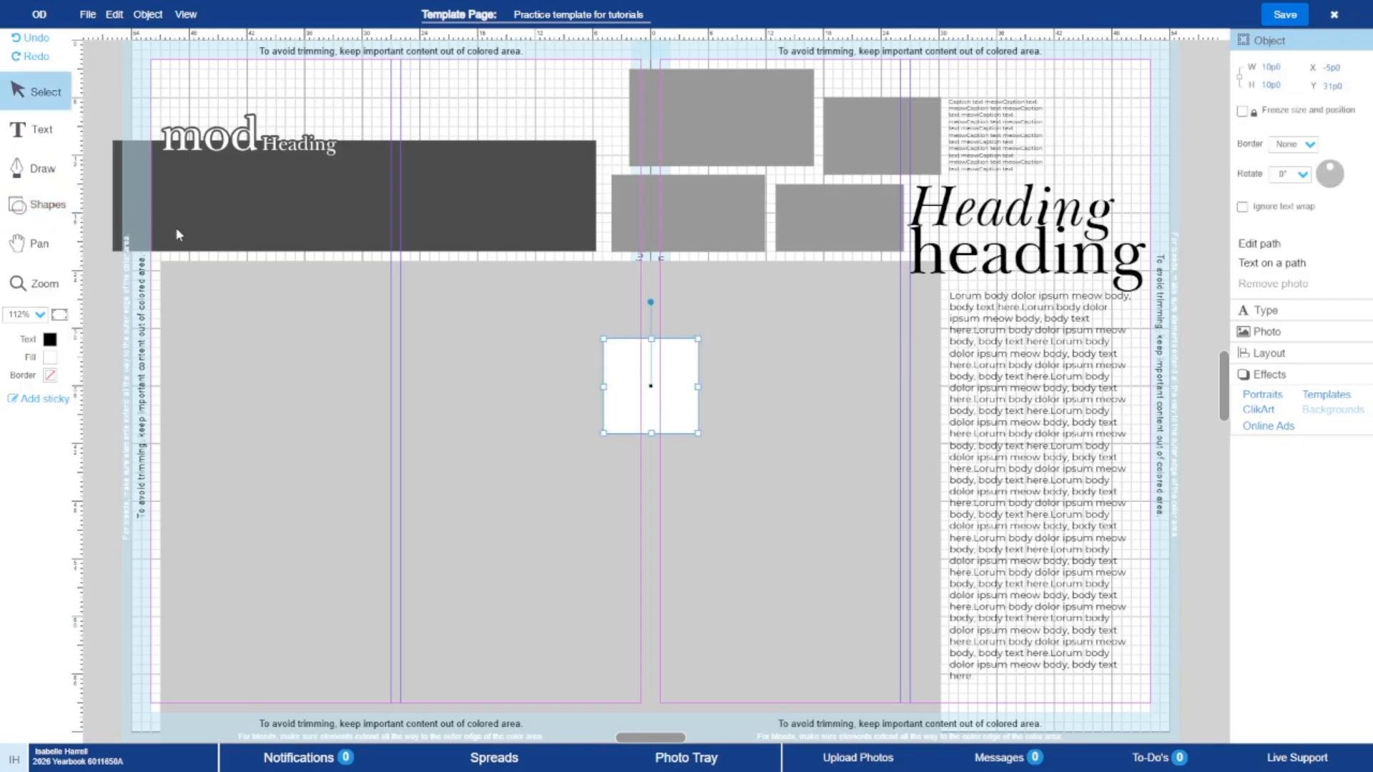
left_click_drag(607, 397, 210, 224)
left_click_drag(257, 272, 221, 252)
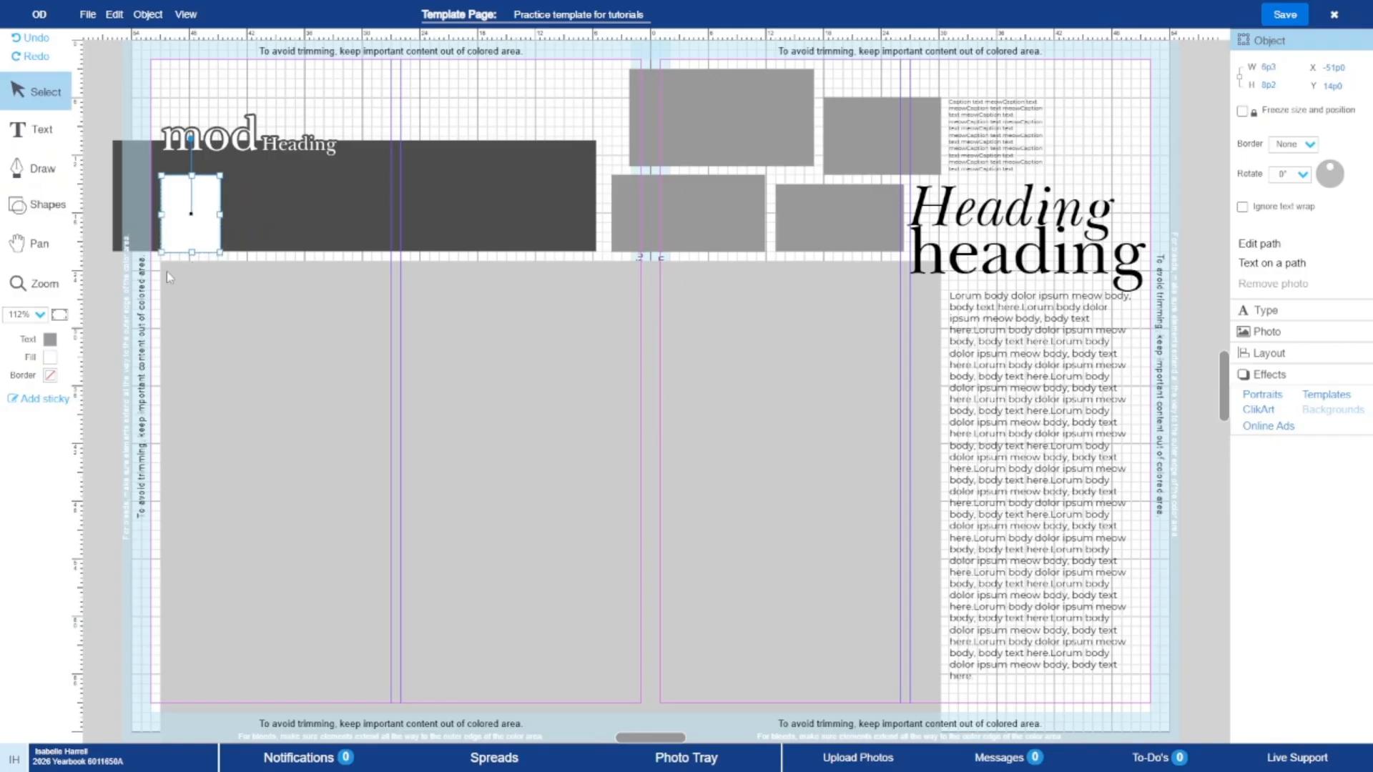
- Give the small rectangle a 2pts dark grey F0070 border and a medium-light grey fill
left_click(50, 375)
left_click(159, 339)
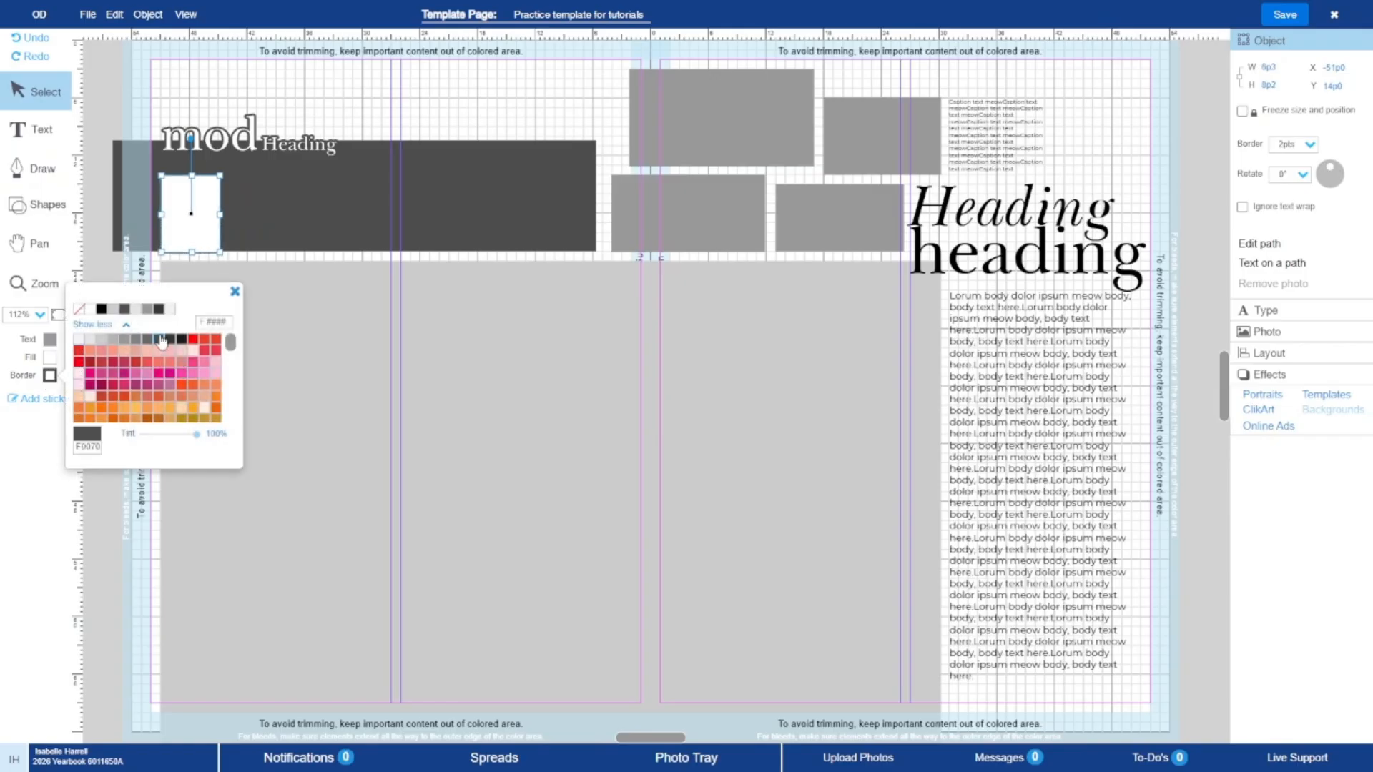
left_click(234, 291)
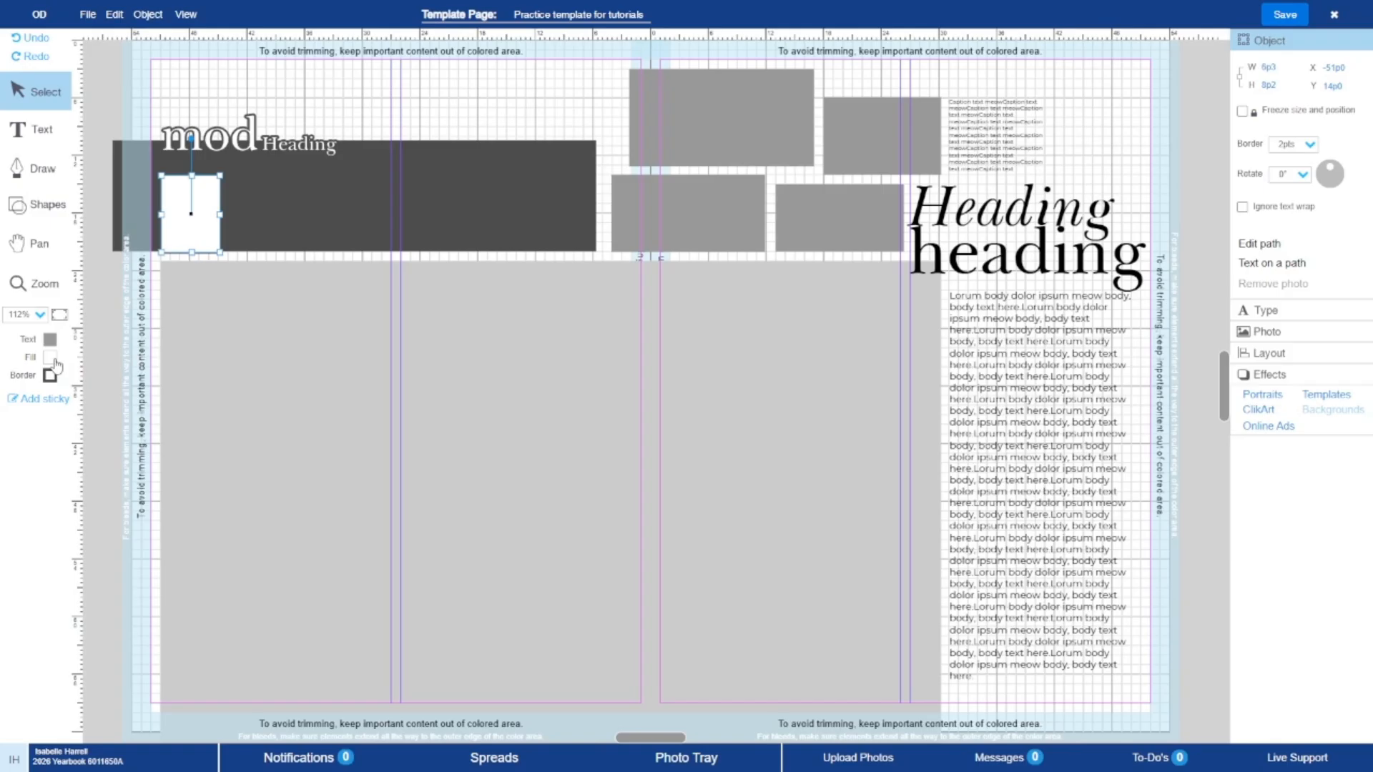
left_click(50, 357)
left_click(112, 322)
left_click(192, 215)
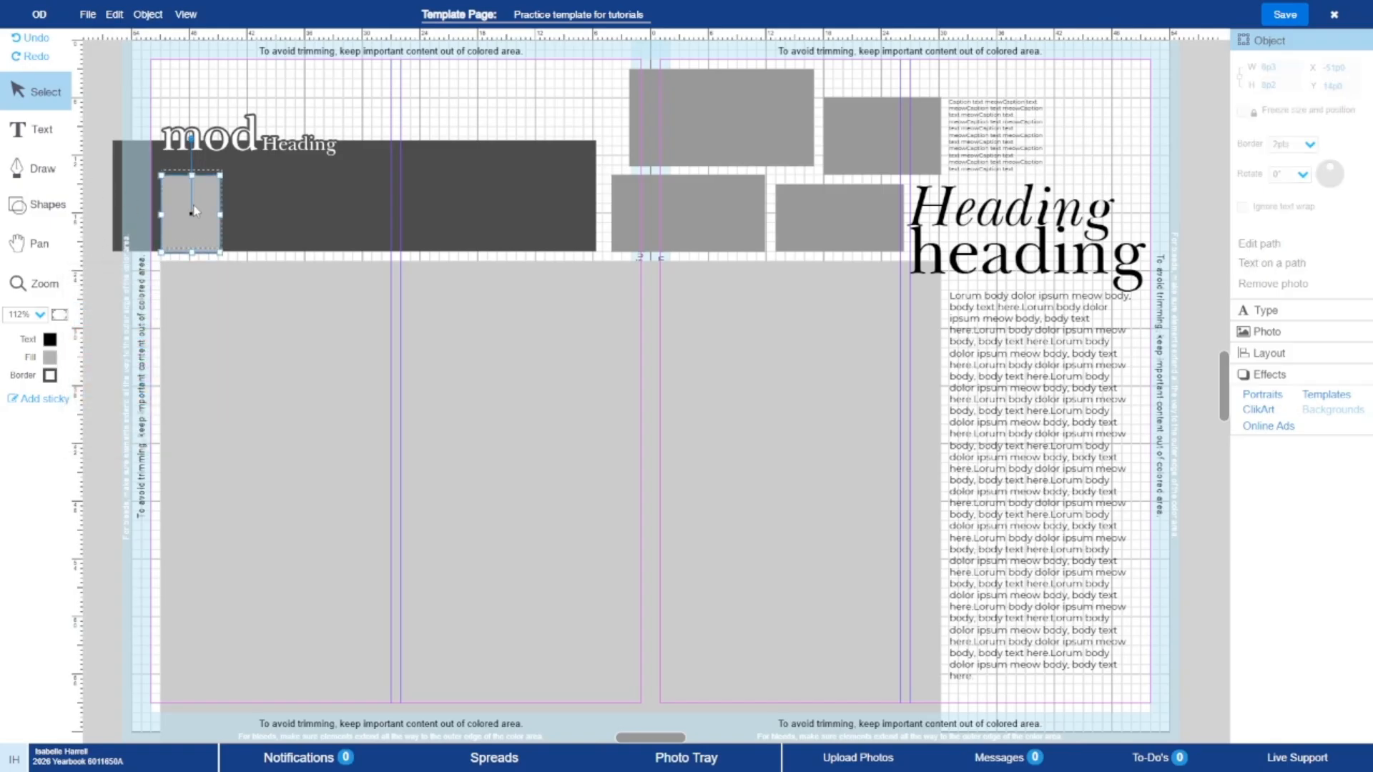
- Raise the small grey box to Y 13p0 and place a duplicate of it below the word "Heading" in the dark box
left_click_drag(196, 215, 195, 203)
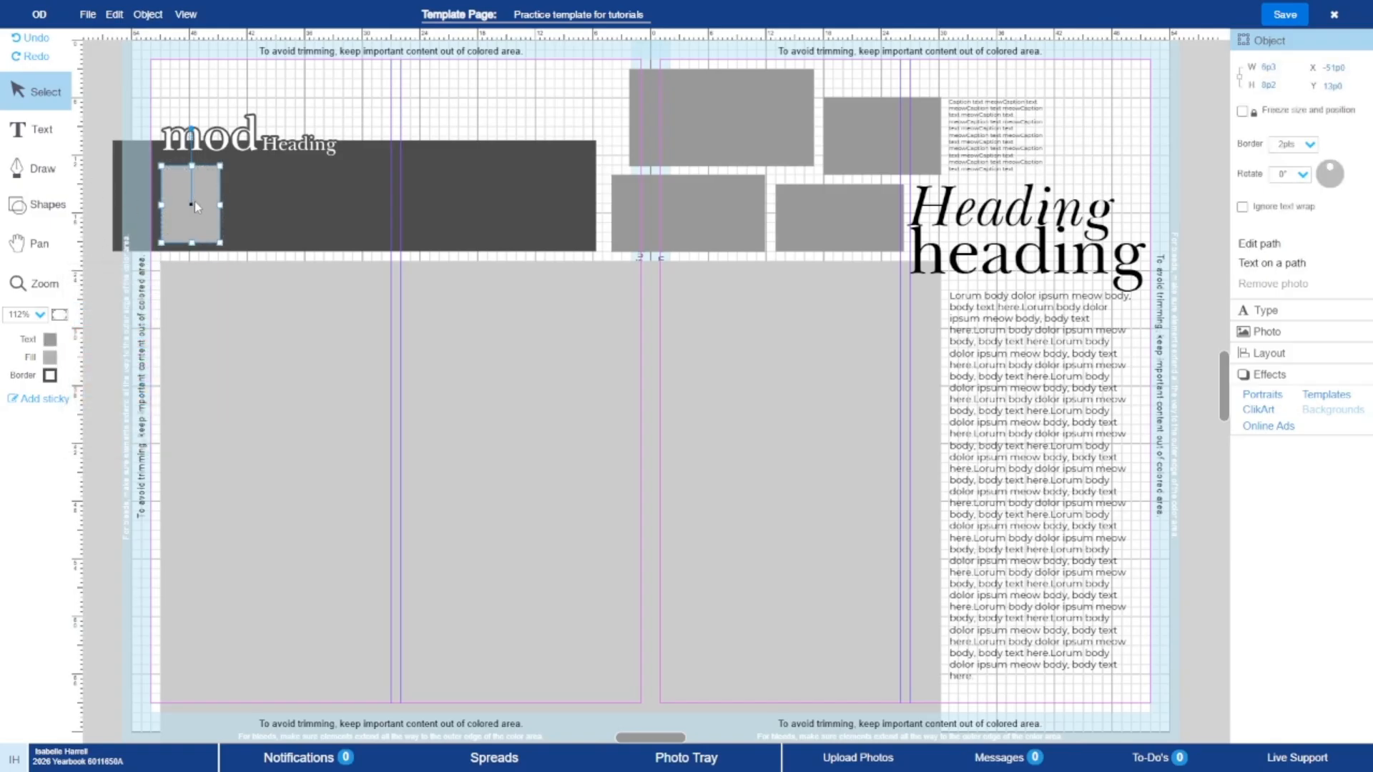
key("ctrl+v")
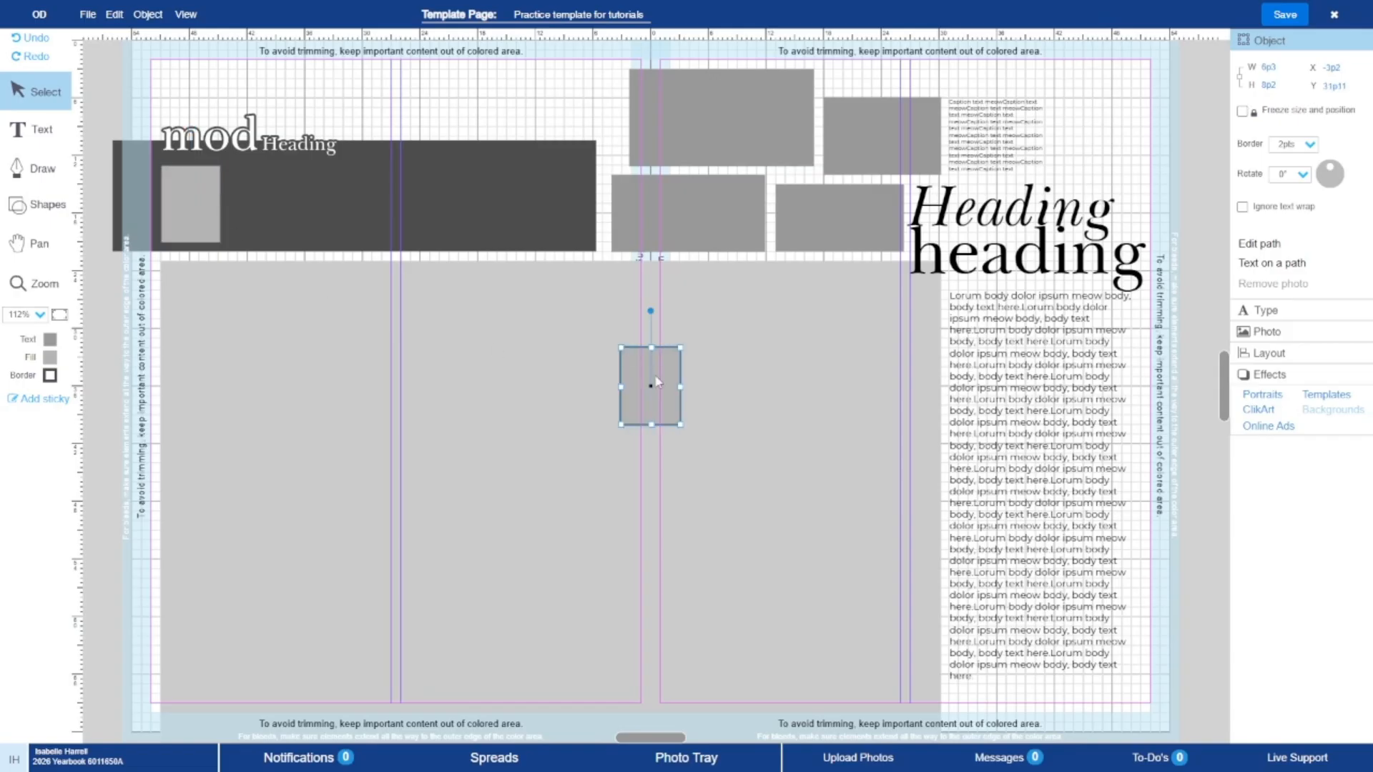
left_click_drag(298, 197, 303, 194)
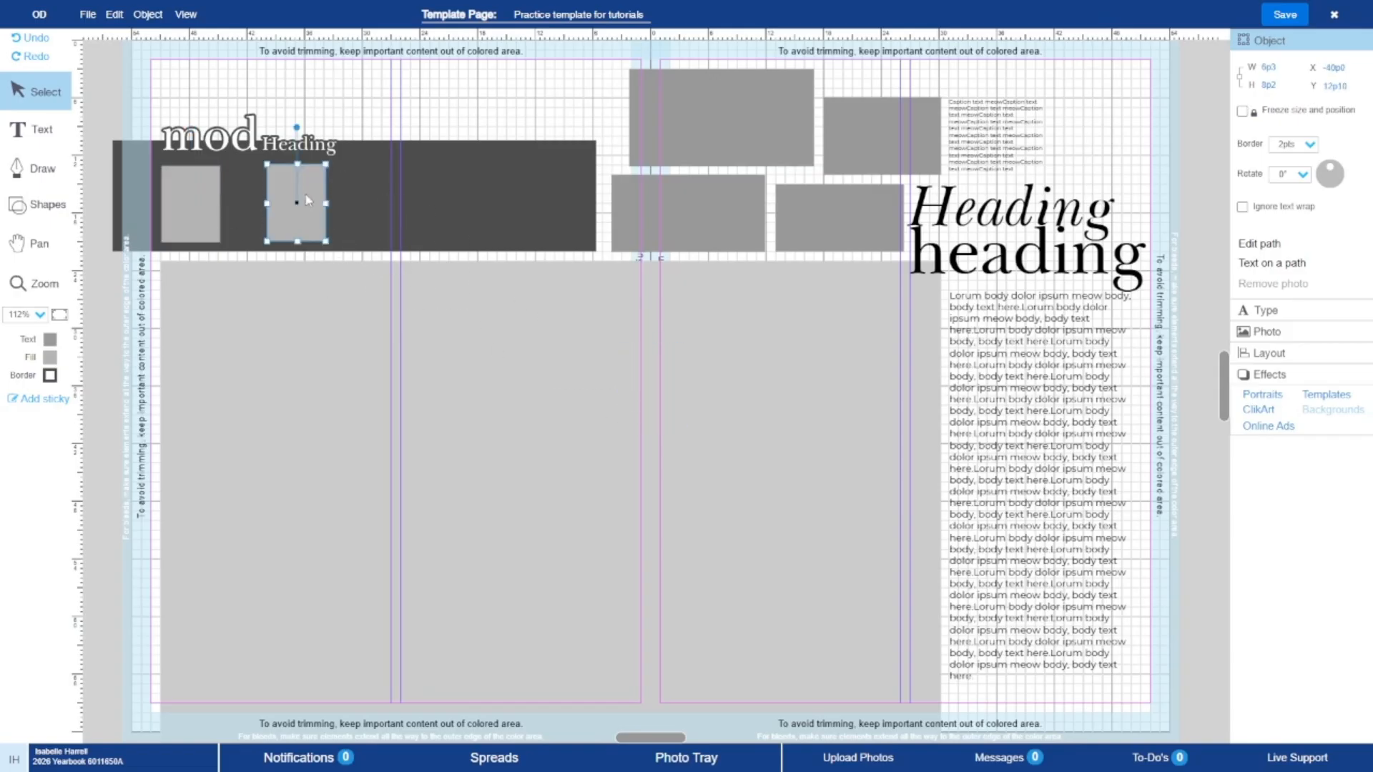
- Align the two small grey boxes with each other and place a duplicate of the pair in the dark box's right half
left_click(185, 222, "shift")
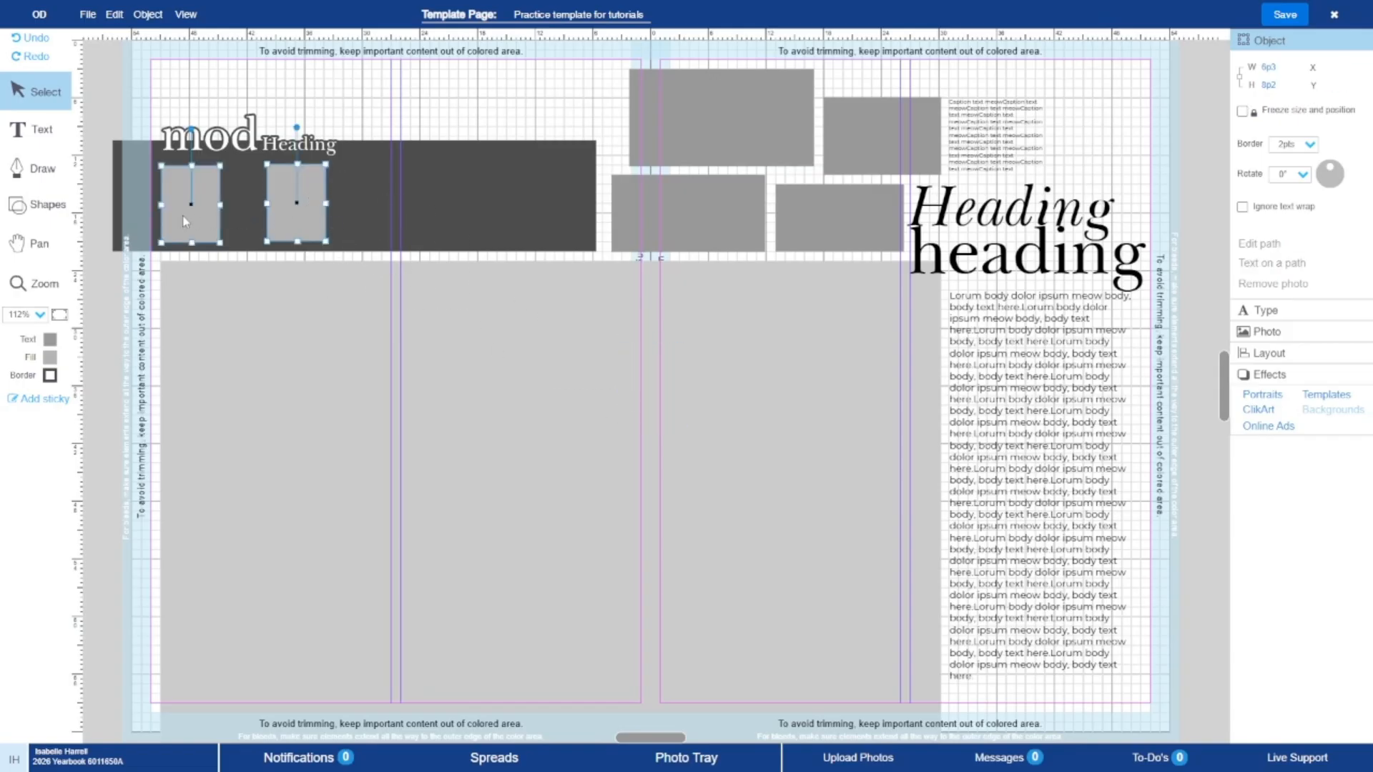
left_click(1320, 353)
left_click(1325, 147)
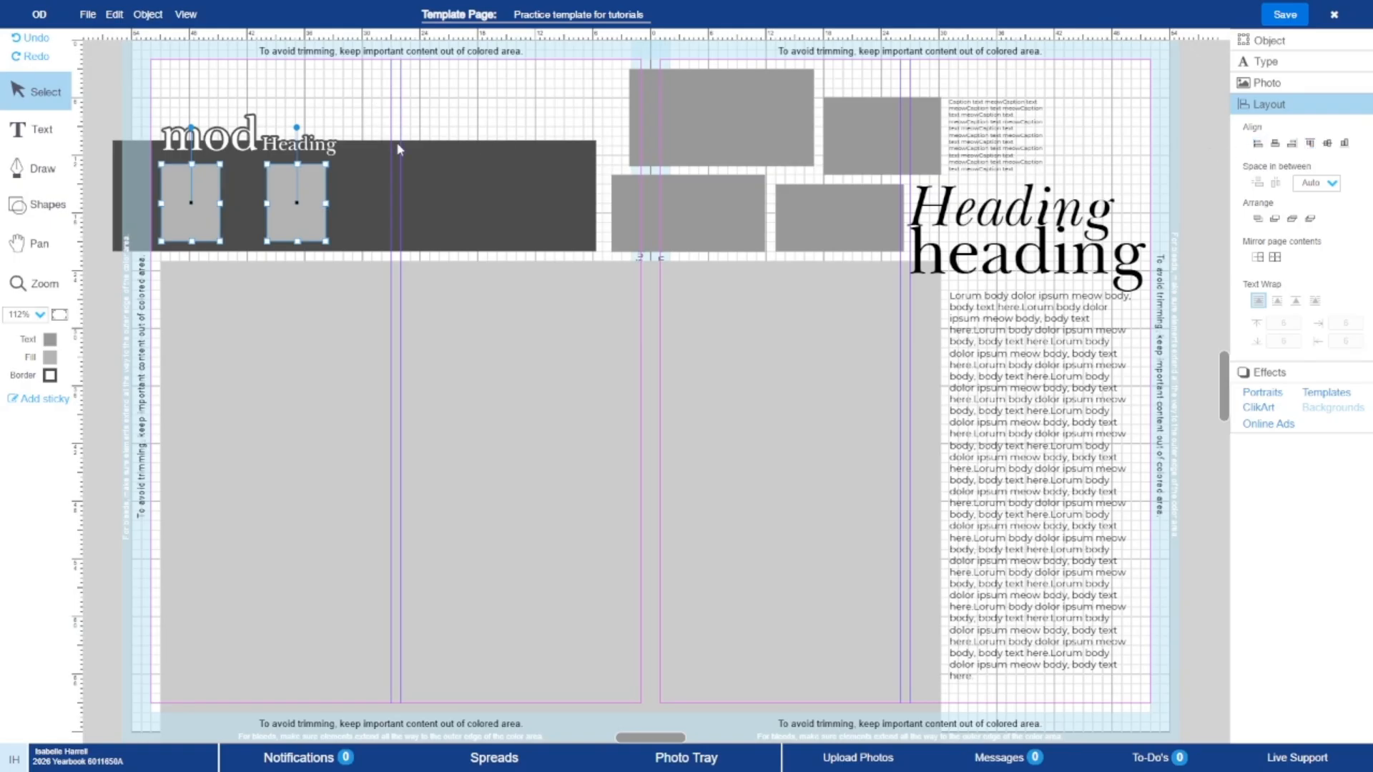
key("ctrl+v")
left_click_drag(707, 375, 511, 195)
- Align the tops of all four small grey boxes and shift the row slightly downward in the dark box
left_click(296, 223, "shift")
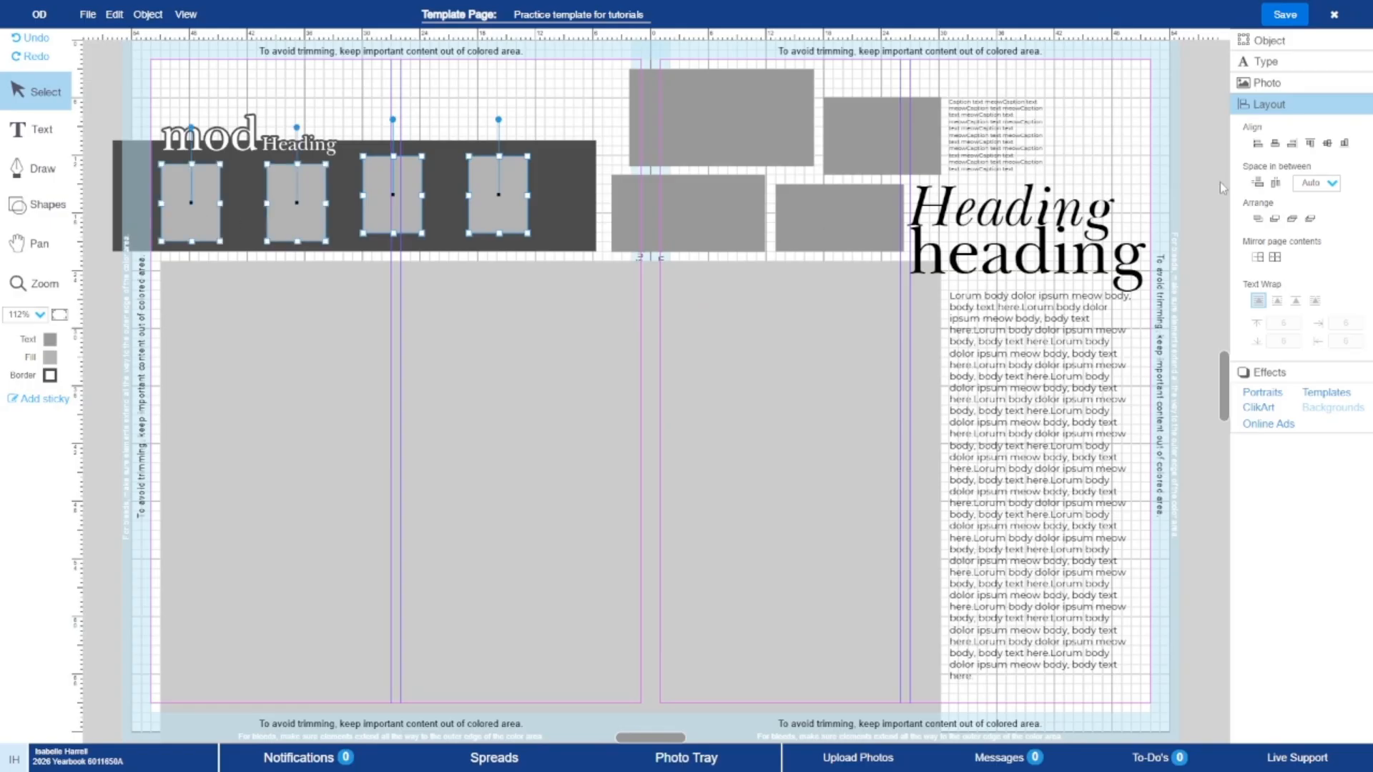
left_click(1310, 143)
left_click_drag(388, 190, 390, 201)
left_click(449, 111)
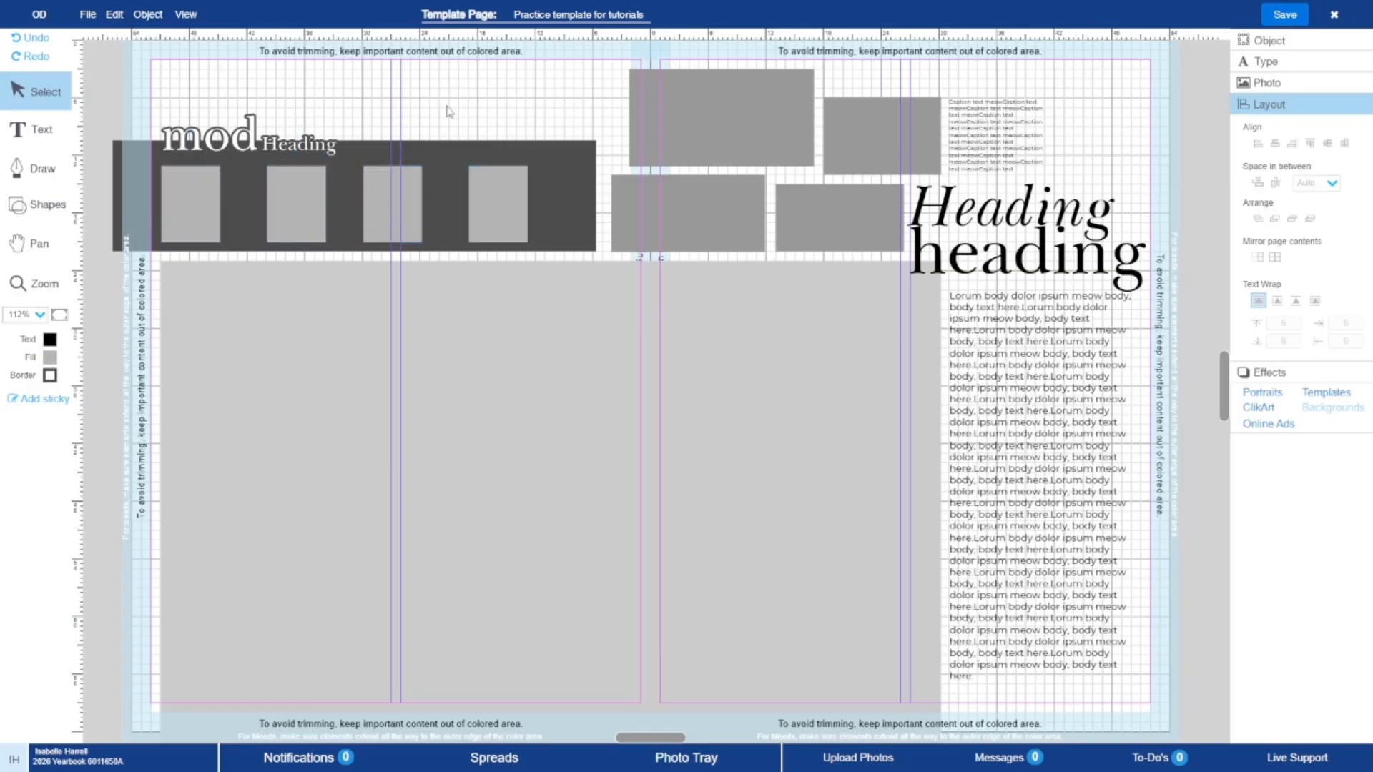
- Nudge the third and fourth small grey boxes a little to the right to even out their gaps
left_click(417, 205)
key("Right")
key("Right")
key("Right")
key("Right")
key("Right")
key("Right")
key("Right")
key("Right")
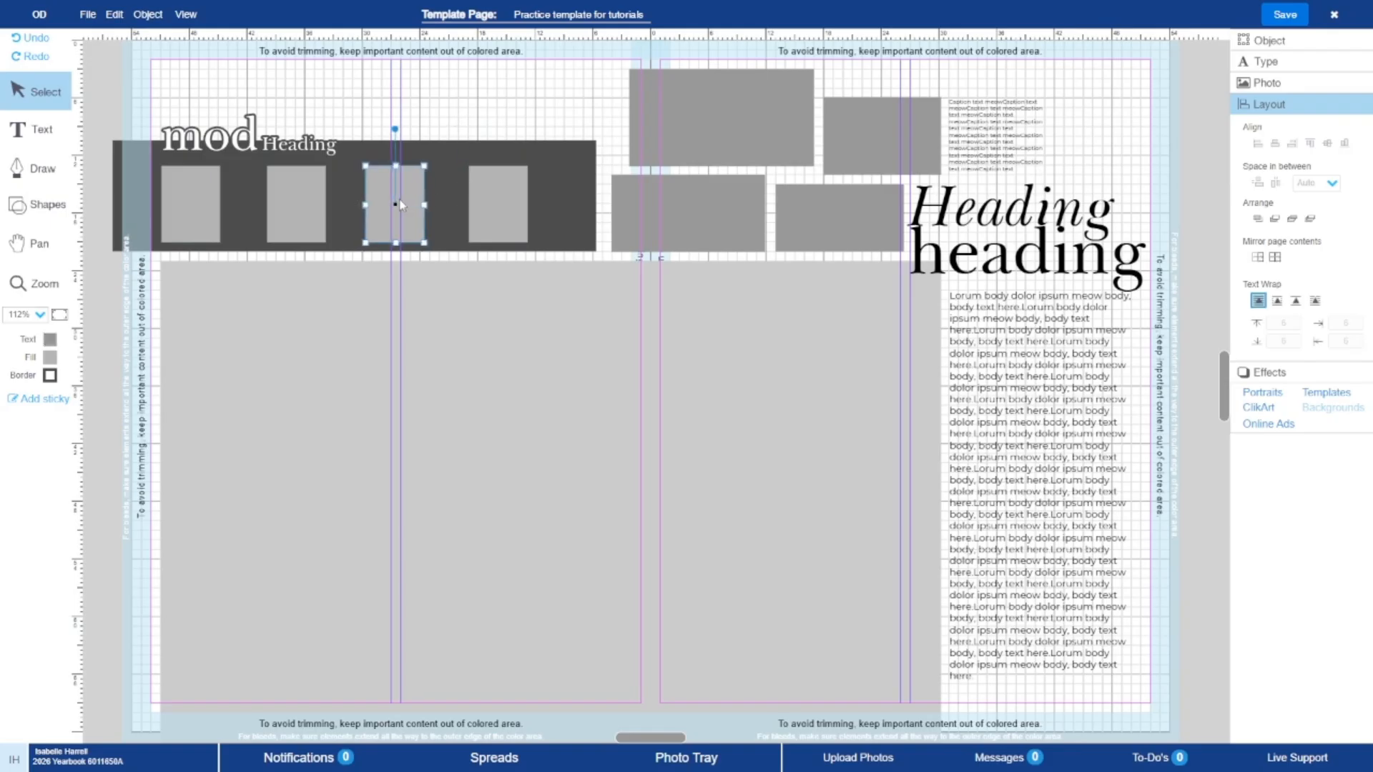
left_click(490, 213)
key("Right")
key("Right")
key("Right")
key("Right")
key("Right")
key("Right")
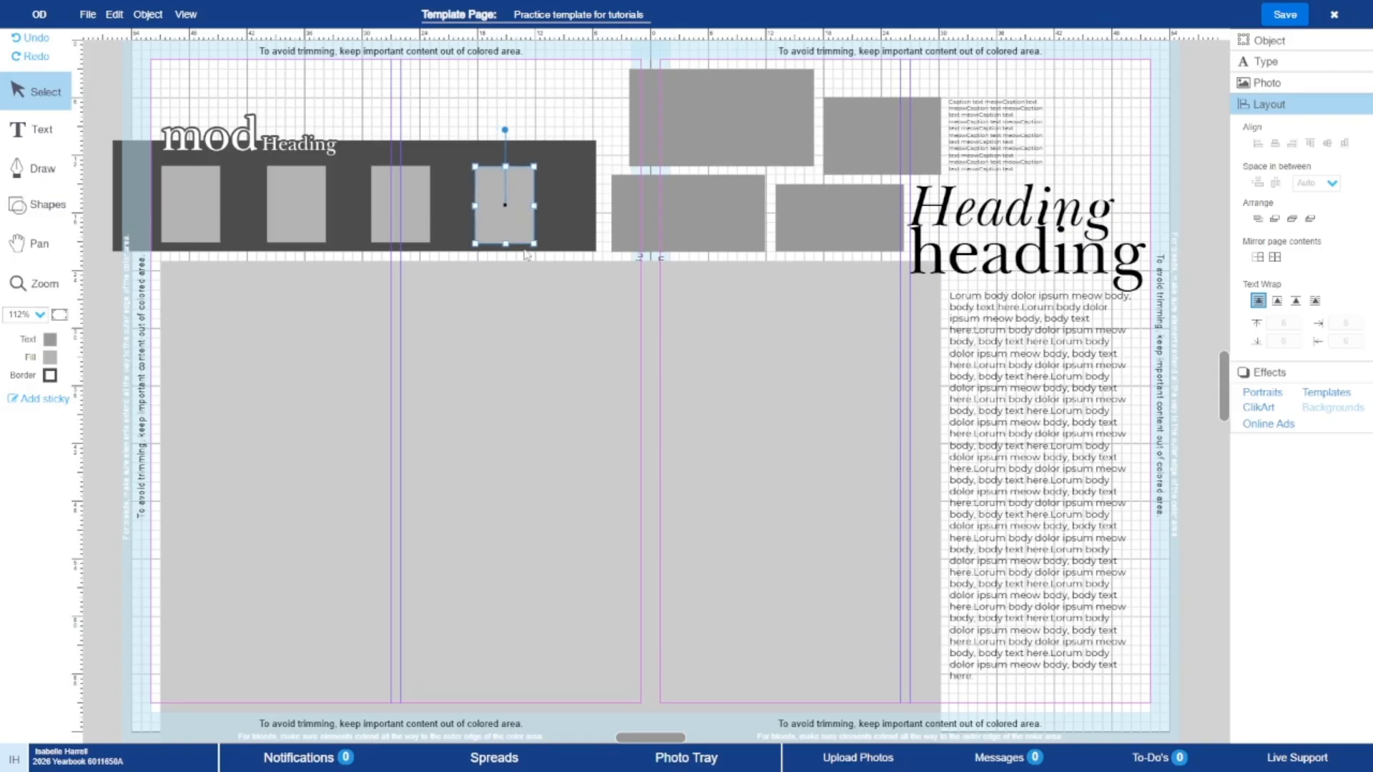
- Distribute the four small grey boxes with equal horizontal spacing across the dark box
left_click(422, 216, "shift")
left_click(316, 222, "shift")
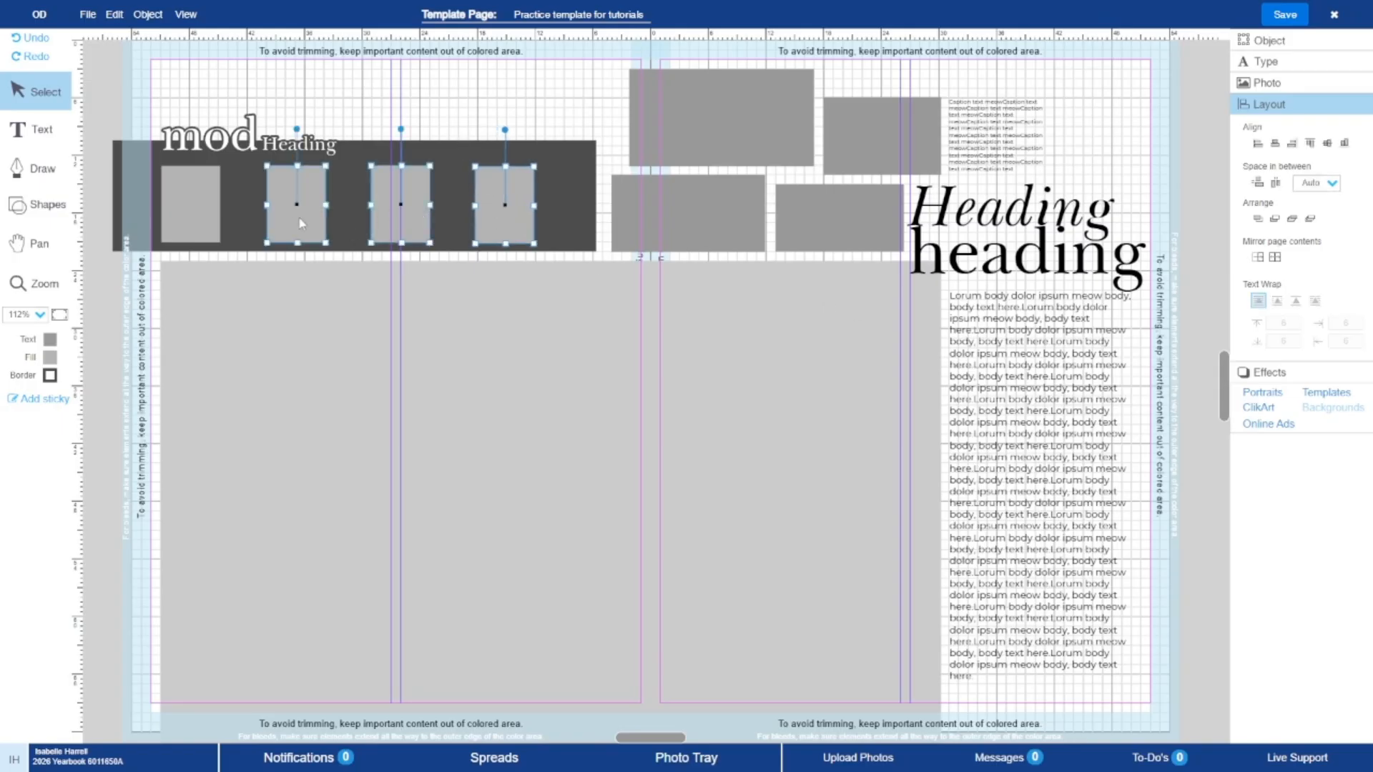
left_click(178, 226, "shift")
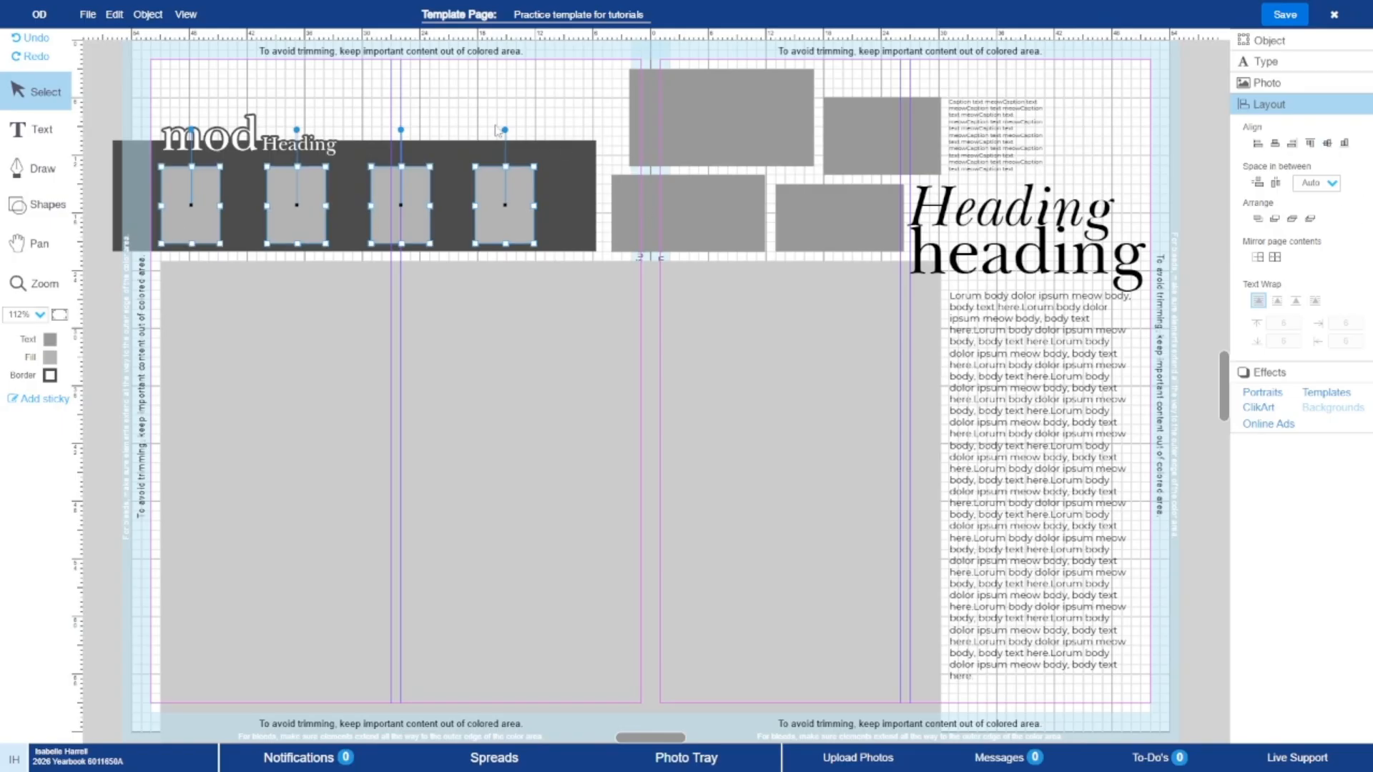
left_click(614, 134)
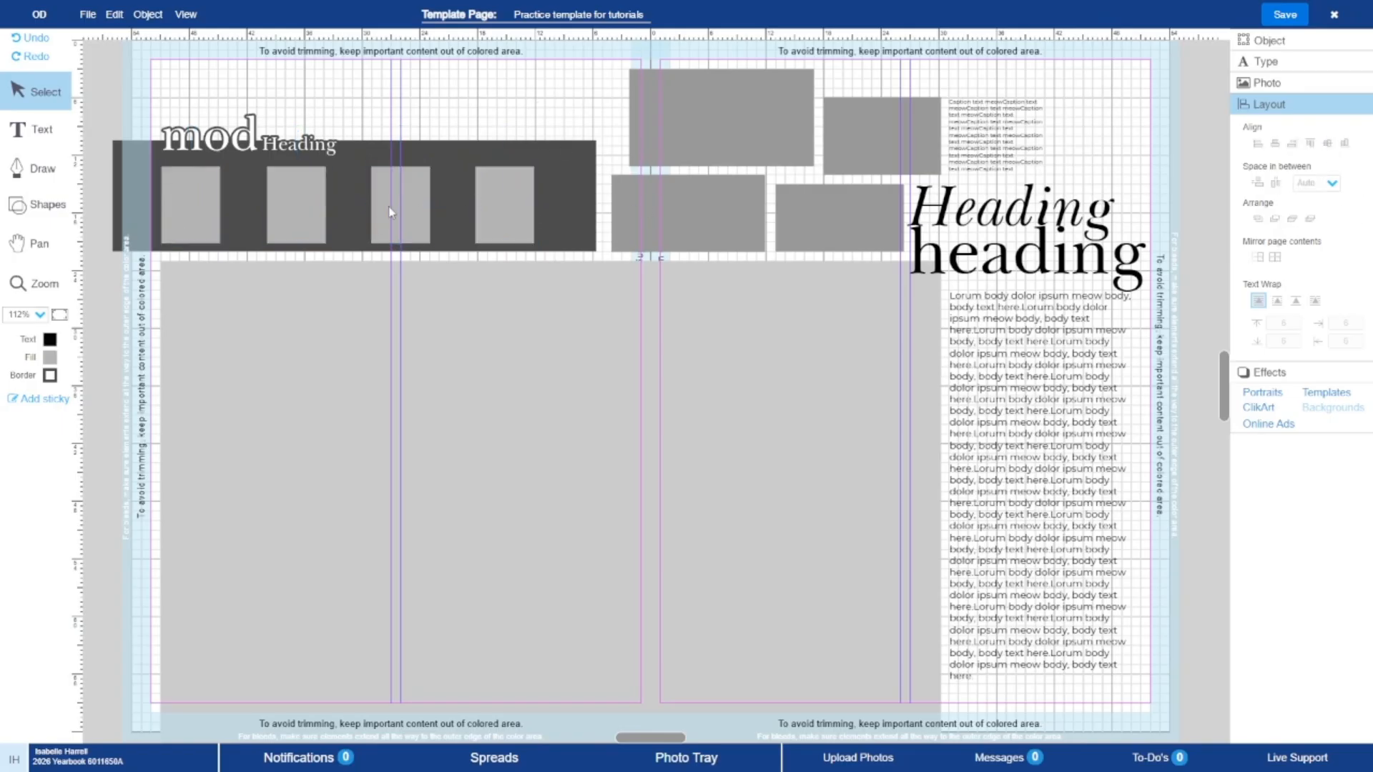
left_click(179, 227)
left_click(286, 239, "shift")
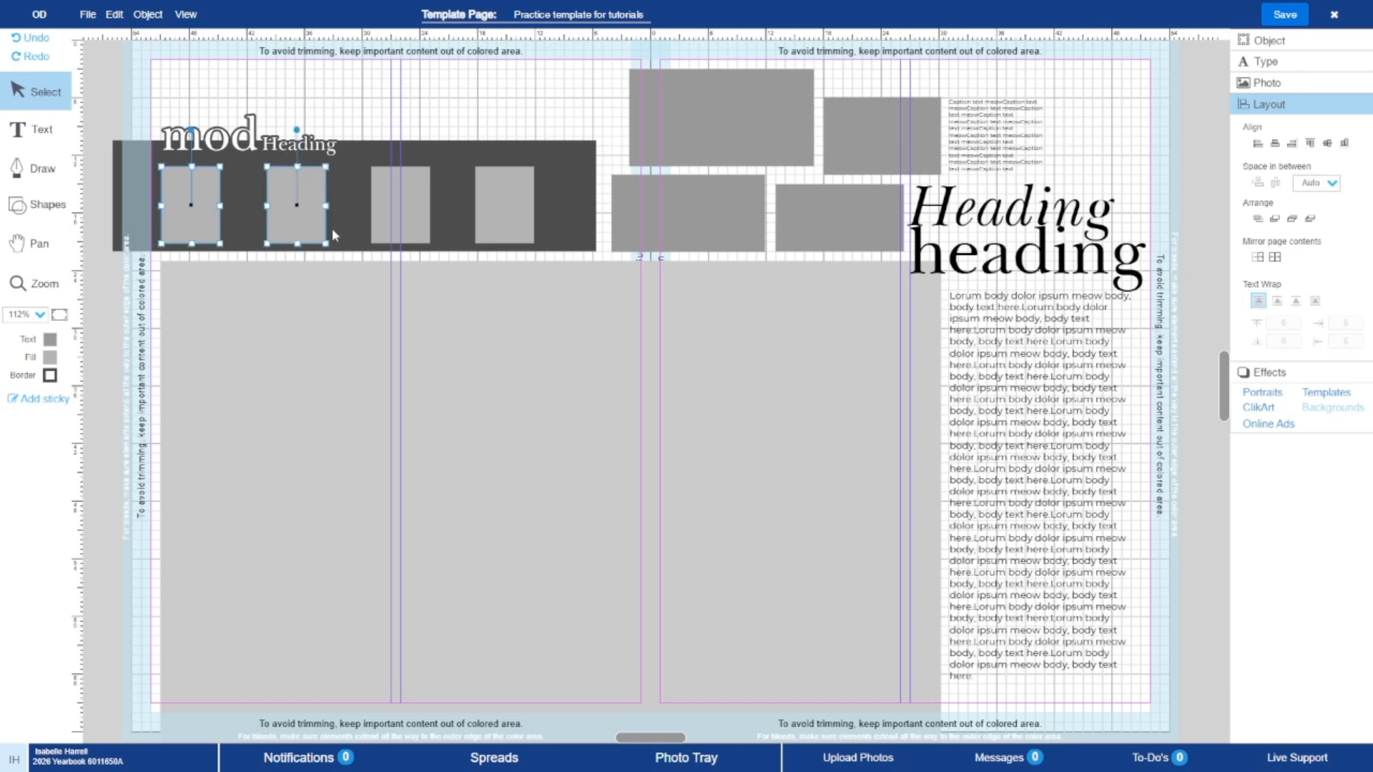
left_click(426, 199, "shift")
left_click(505, 204, "shift")
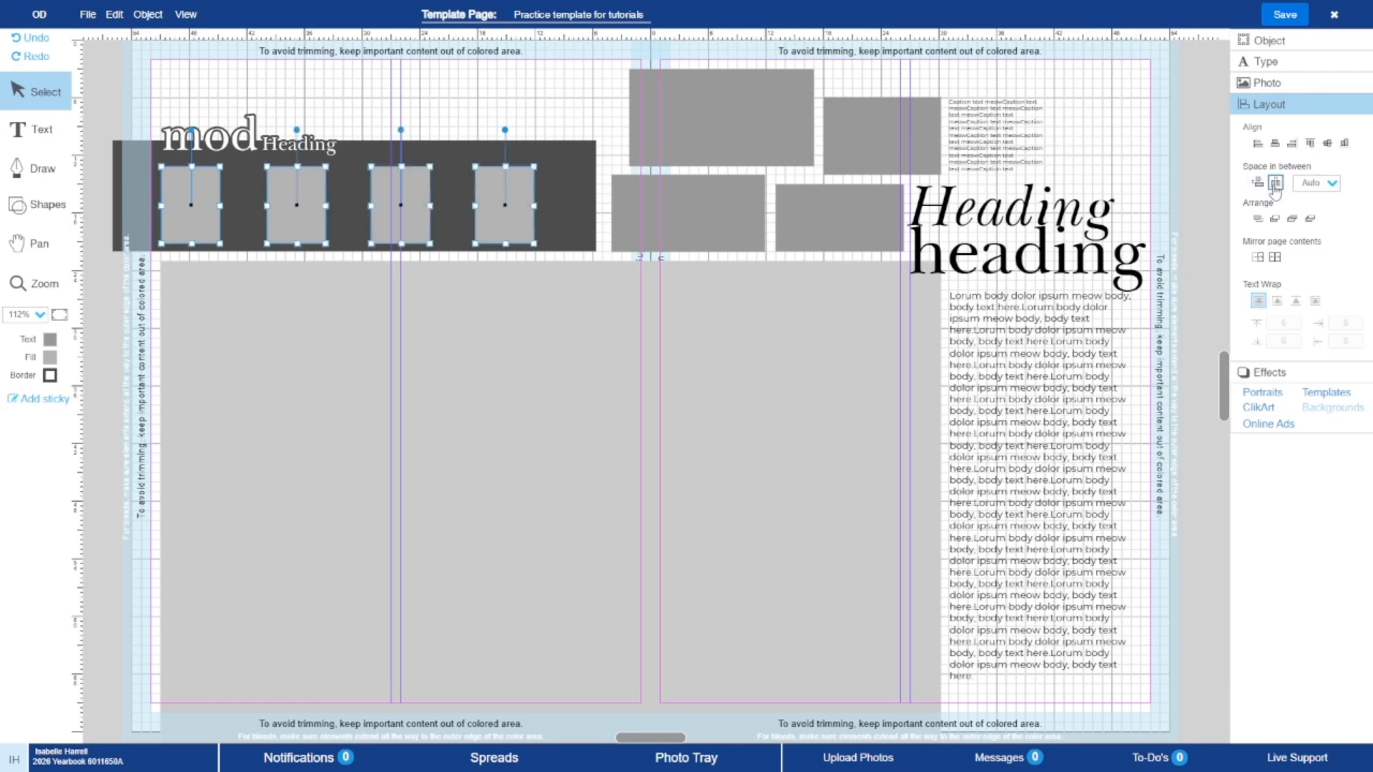
left_click(441, 97)
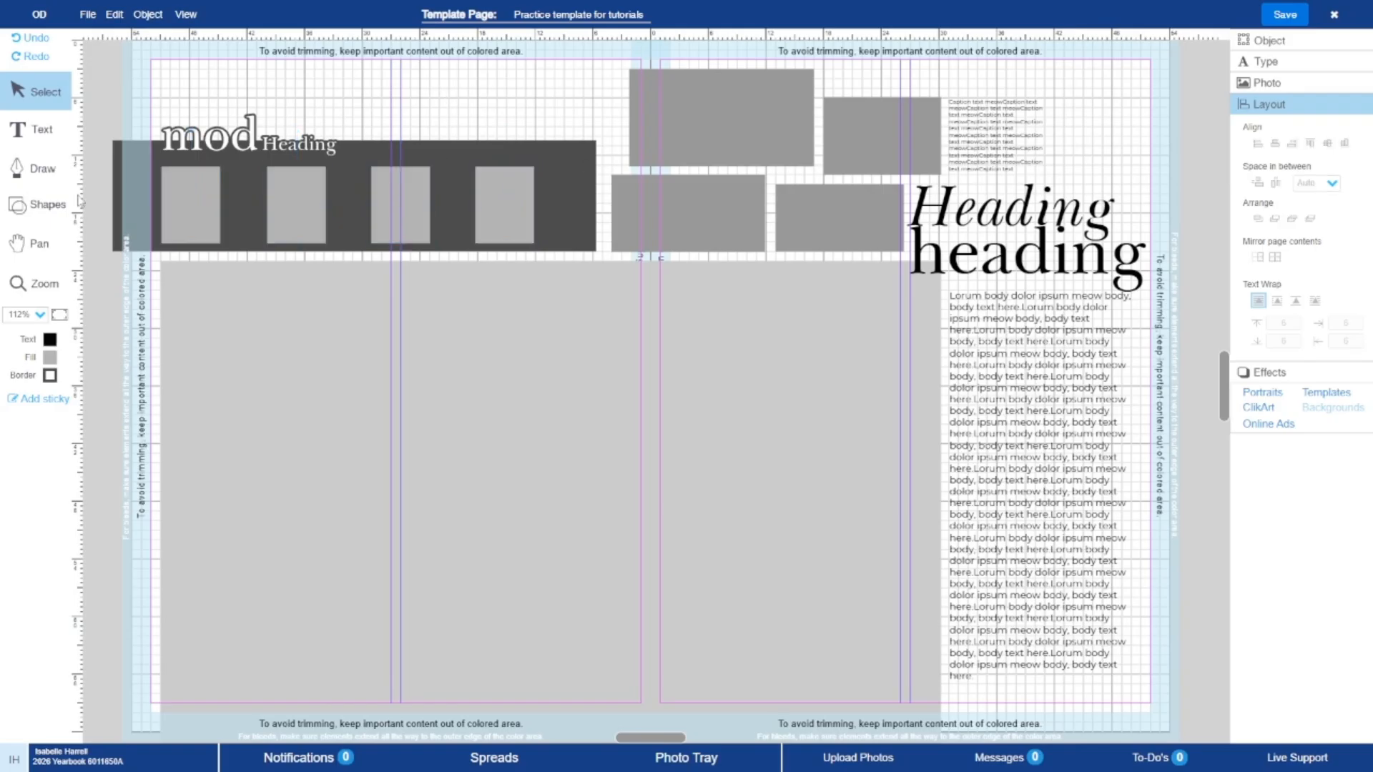
- Add a small text box above the dark box reading "Mod text mod text mod text" in the Small Caption style
key("t")
left_click_drag(417, 108, 451, 134)
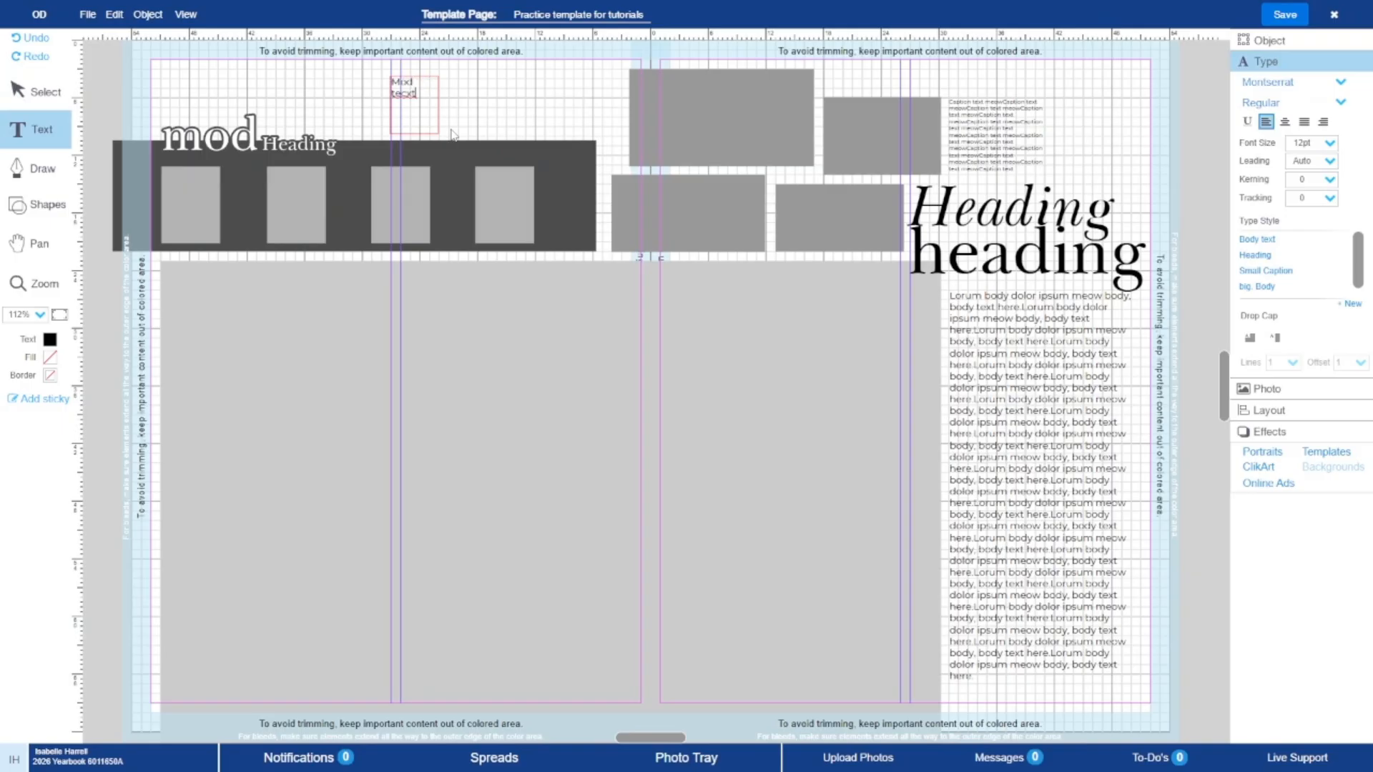
key("BackSpace")
key("BackSpace")
type("e")
left_click(38, 98)
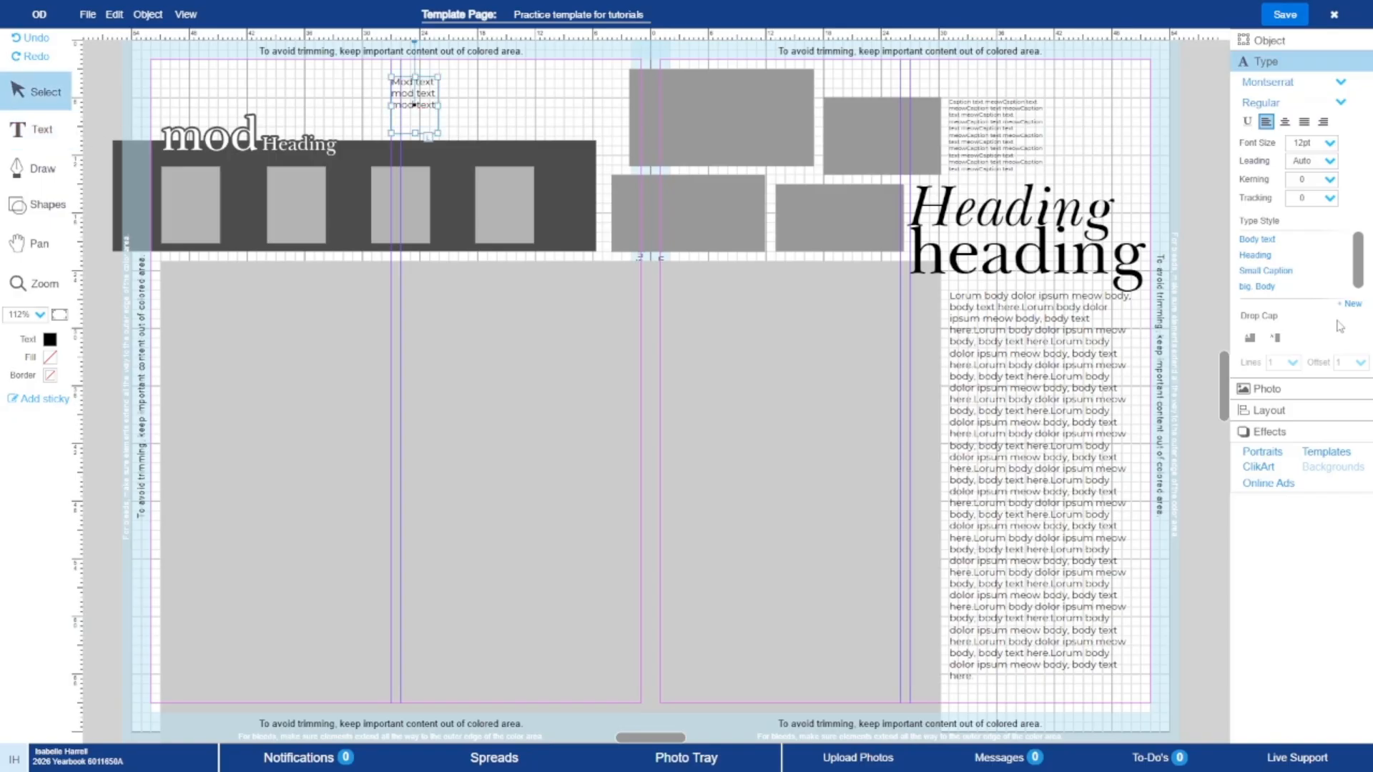
left_click(1280, 271)
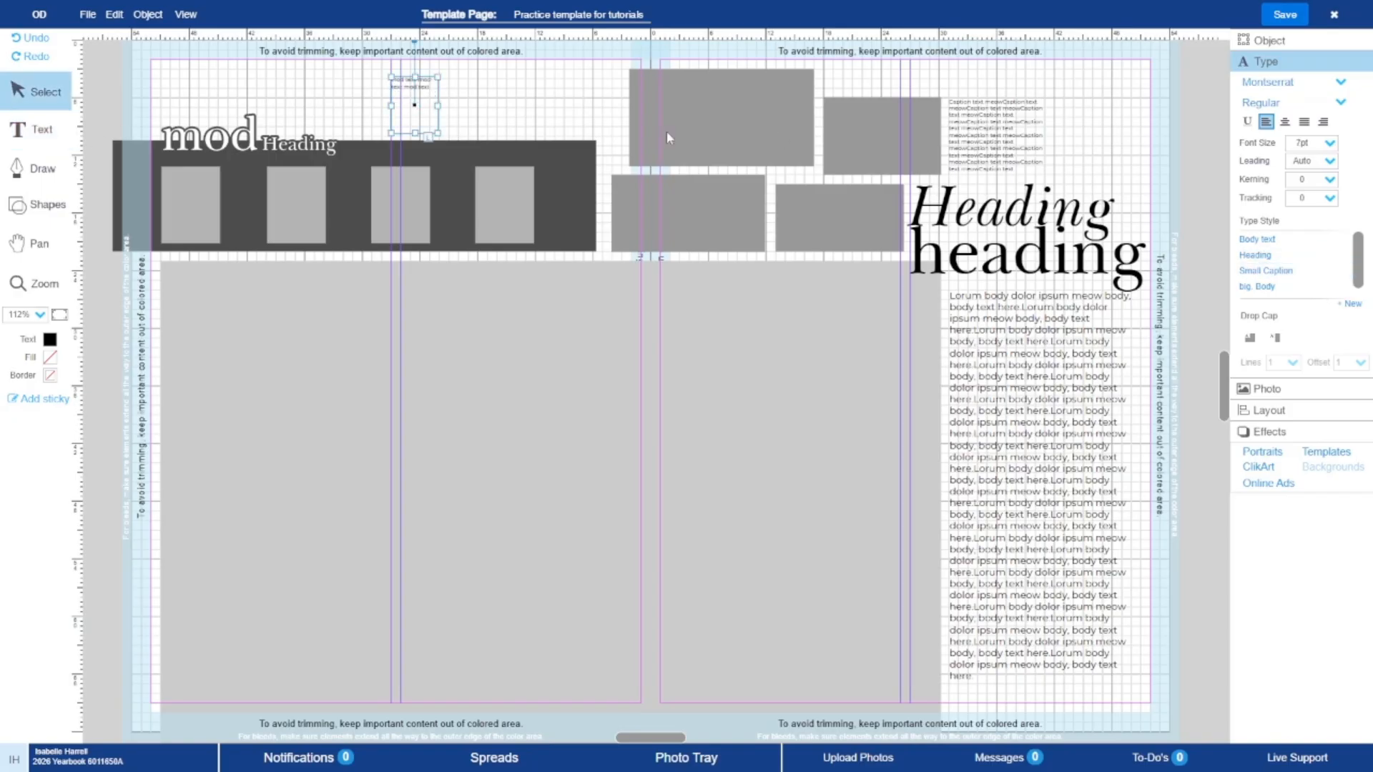
- Repeat the mod text inside the small text box and end it with the placeholder "Student Name (00)"
double_click(427, 90)
left_click_drag(432, 90, 381, 64)
key("ctrl+c")
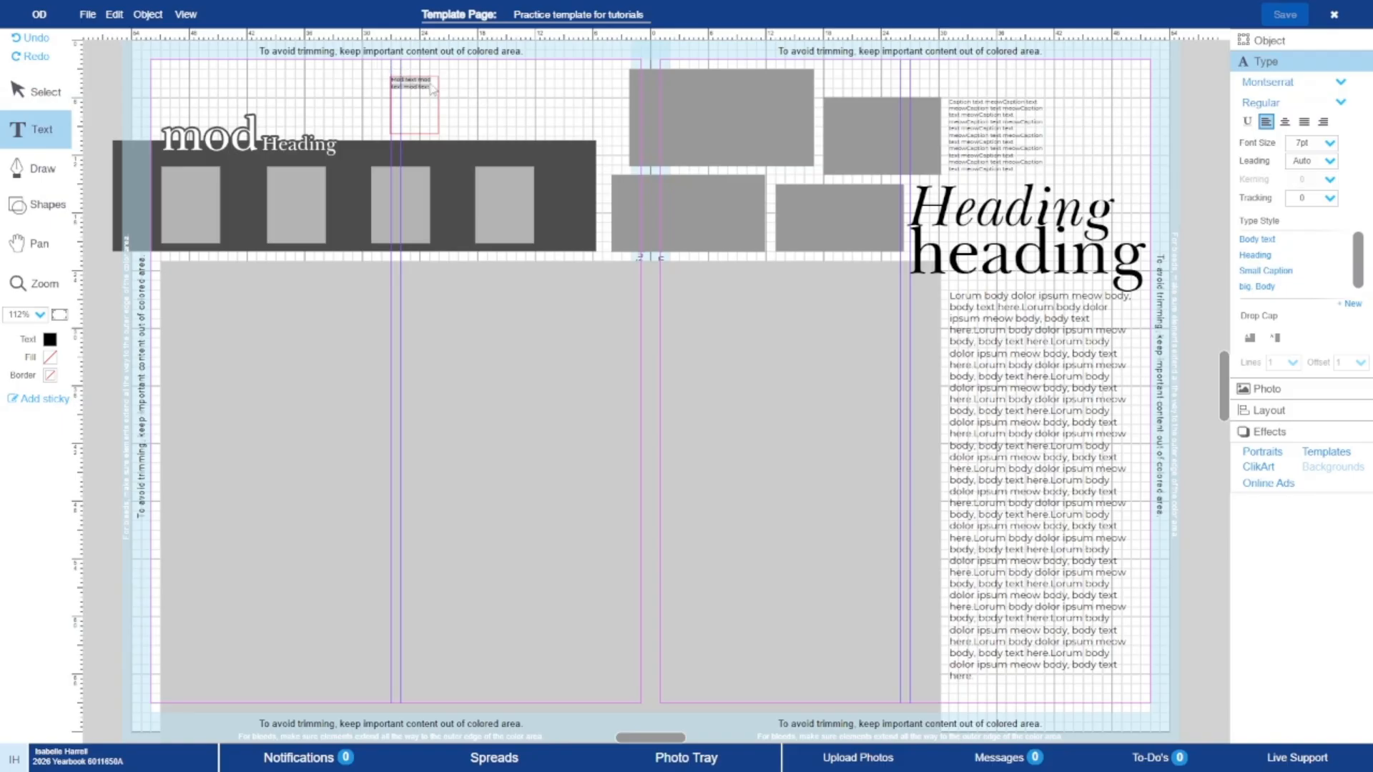
left_click(432, 87)
key("ctrl+v")
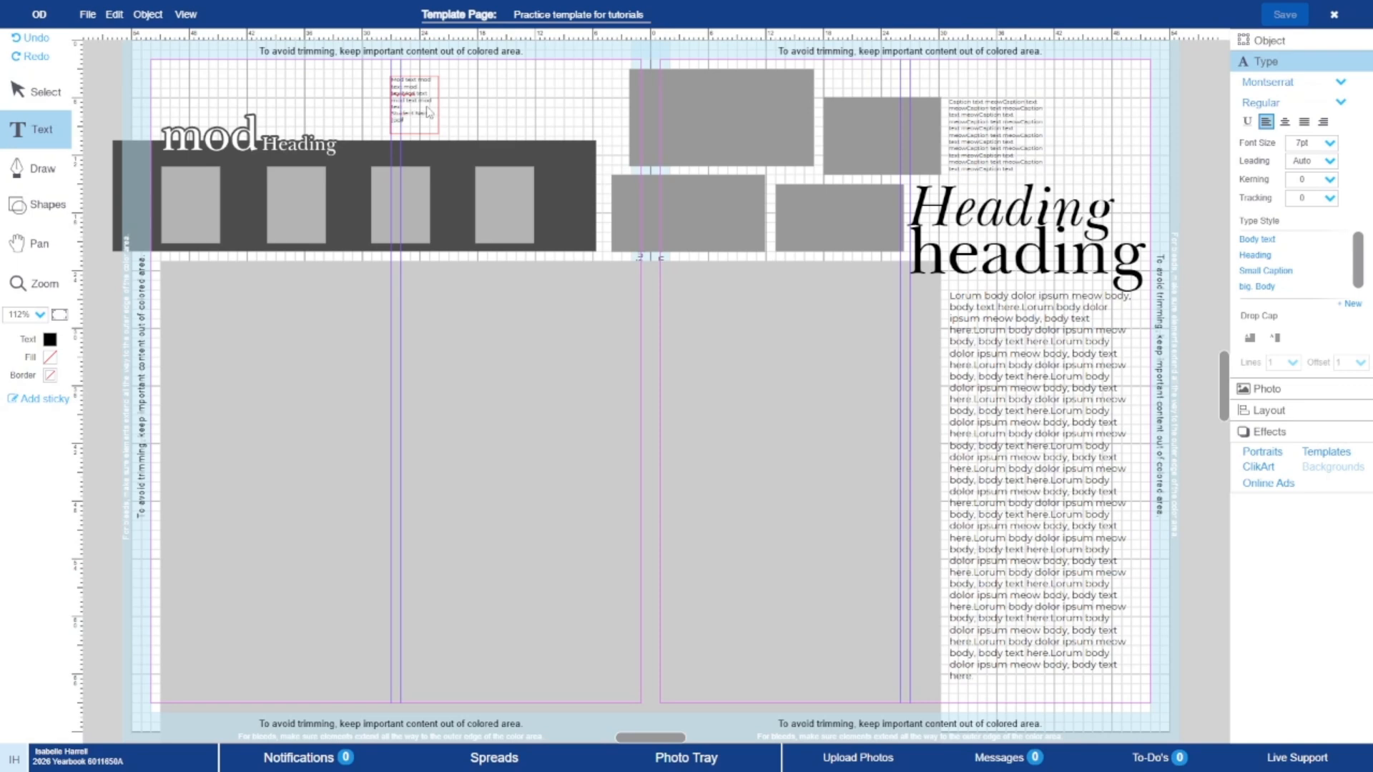
- Set the "Student Name (00)" placeholder at the end of the mod text to Bold
left_click_drag(402, 122, 390, 116)
left_click(1333, 105)
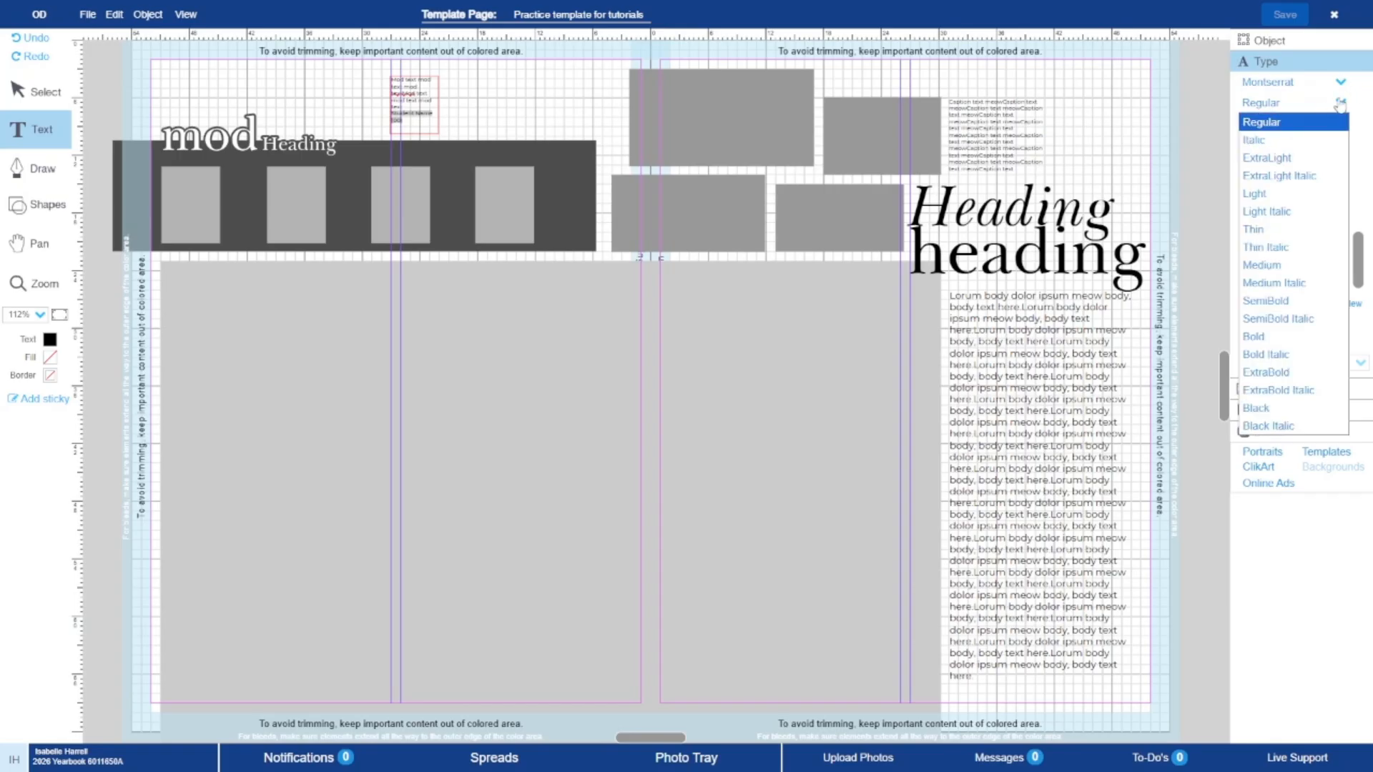
left_click(1269, 340)
left_click(23, 90)
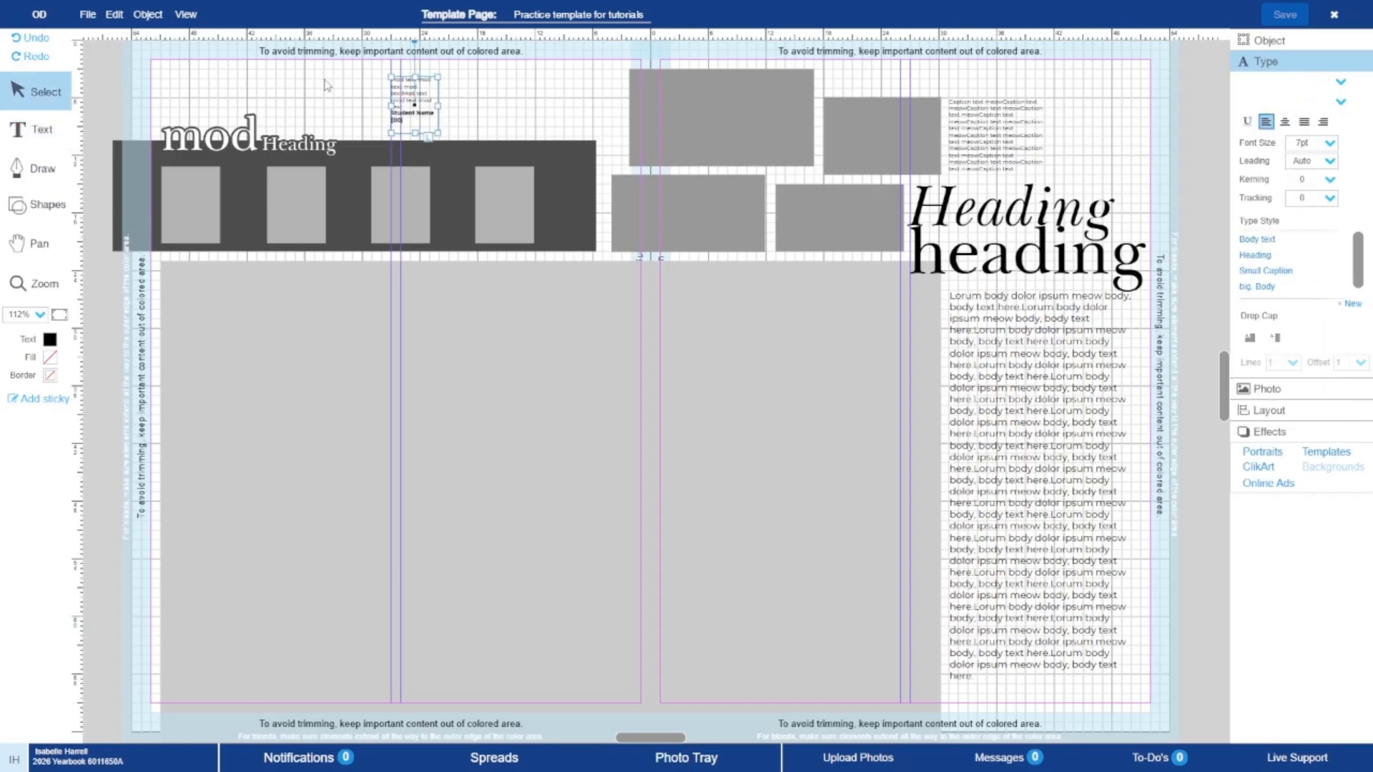
- Fit the mod text box into the gap right of the first small grey box and make its text white
left_click_drag(413, 95, 265, 243)
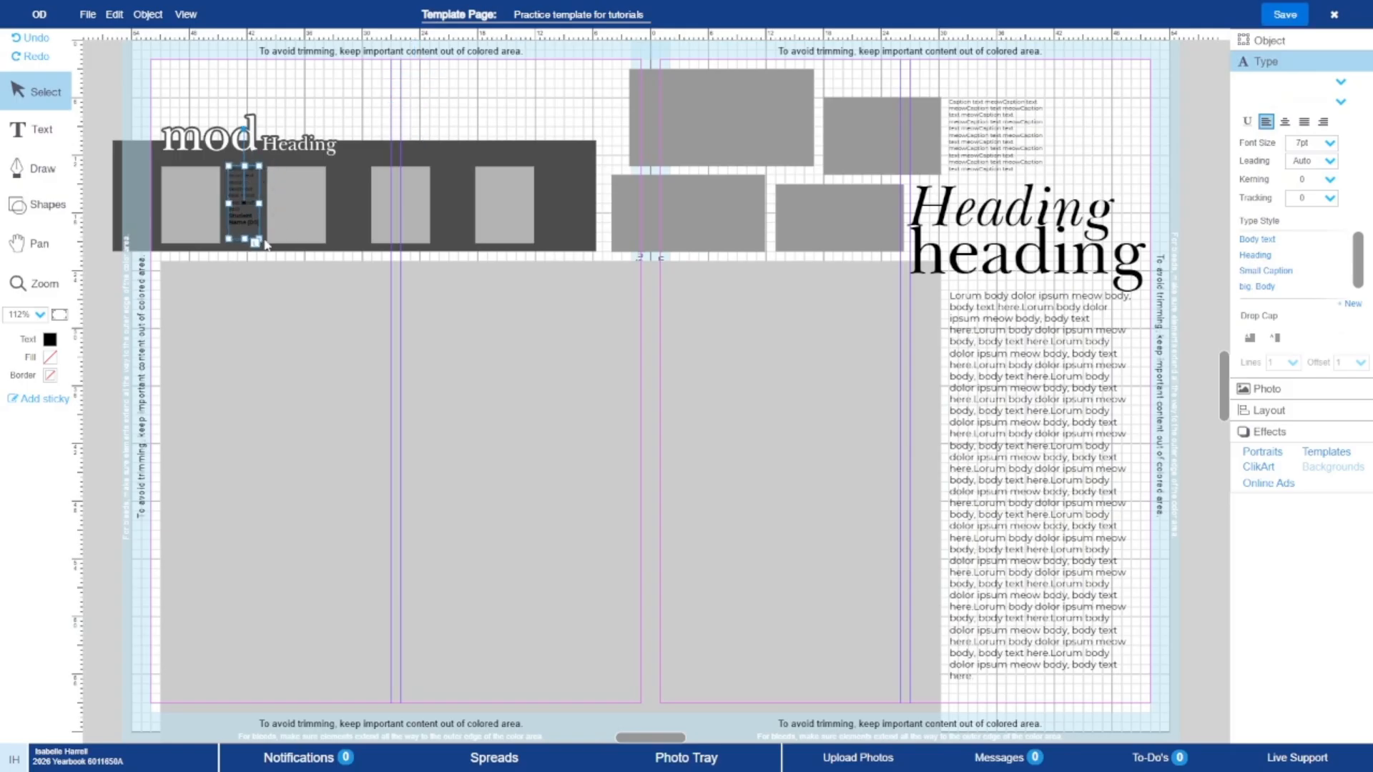
left_click_drag(237, 190, 233, 191)
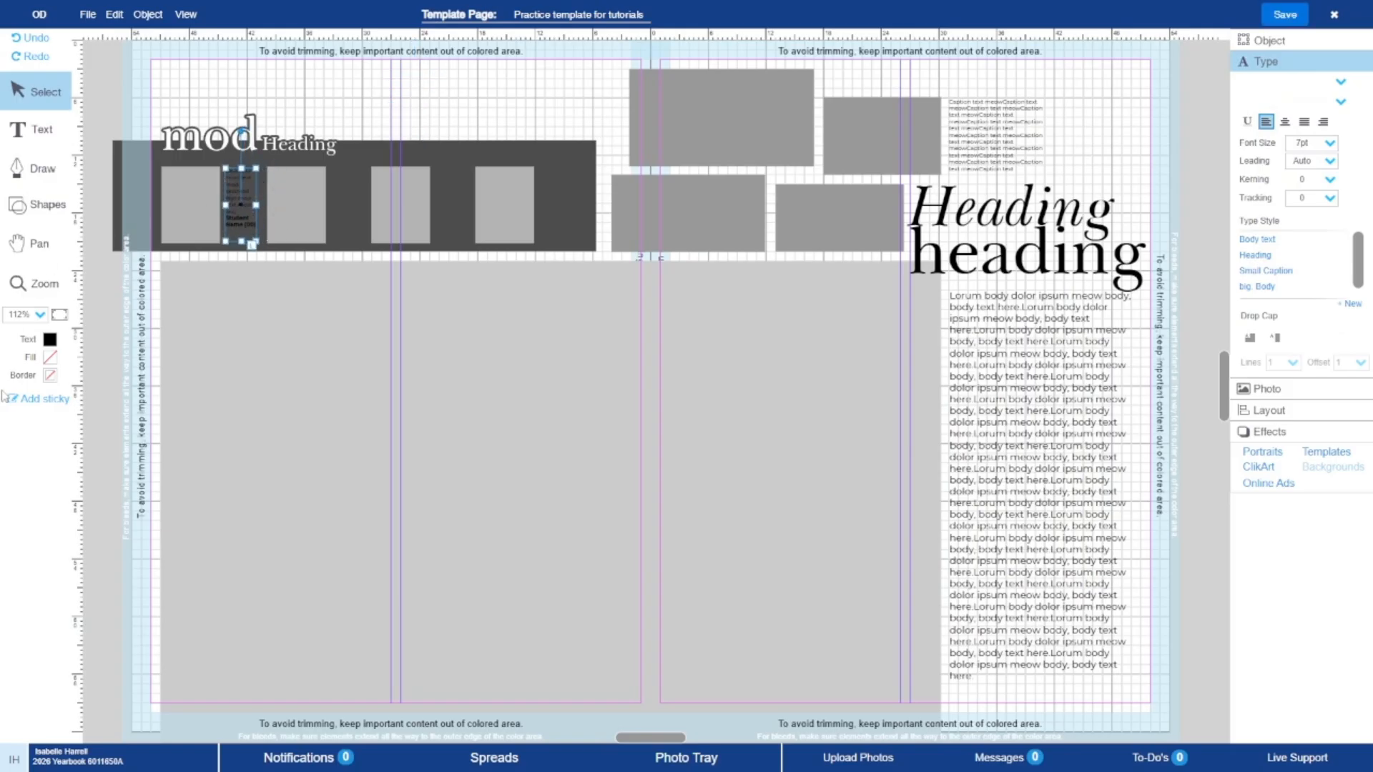
left_click(49, 339)
left_click(78, 273)
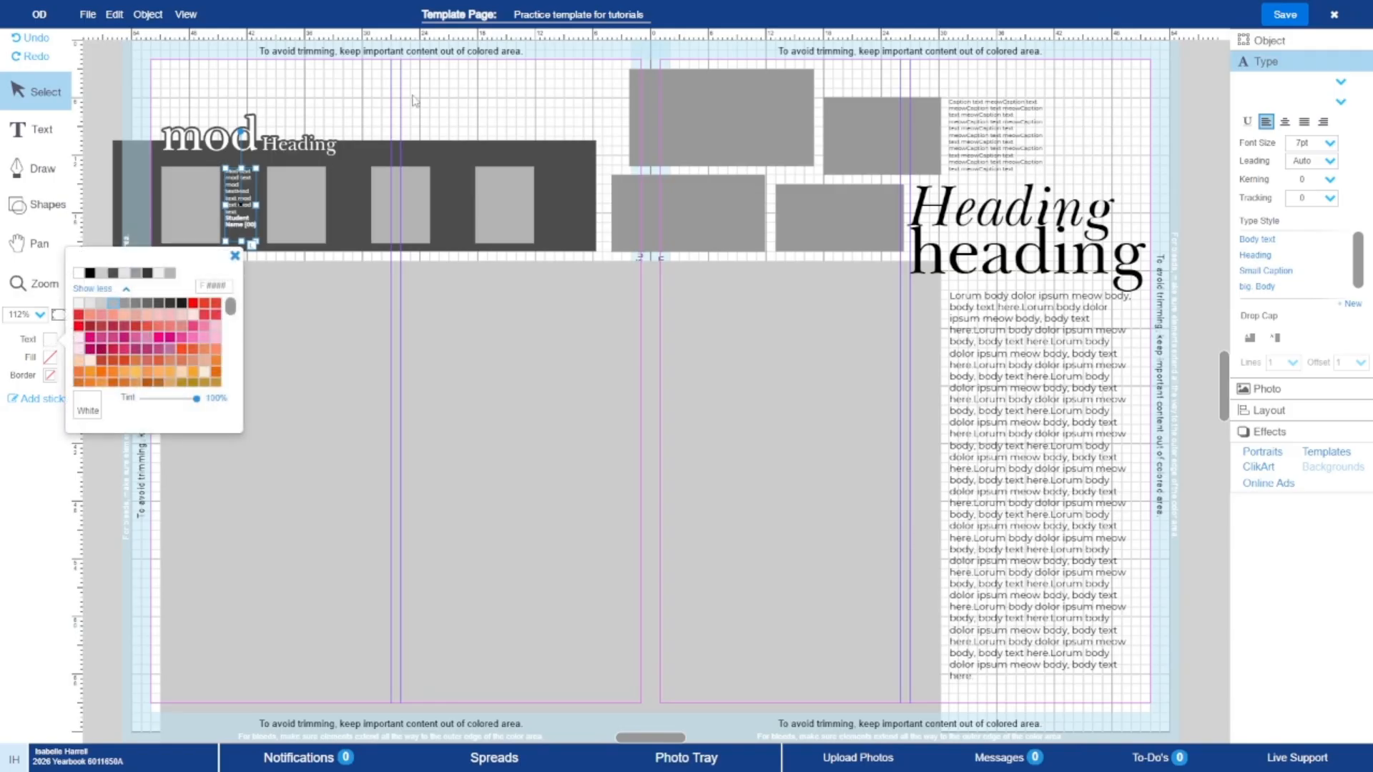
left_click(275, 219)
- Delete the second, third and fourth small grey boxes from the dark box
left_click(276, 220)
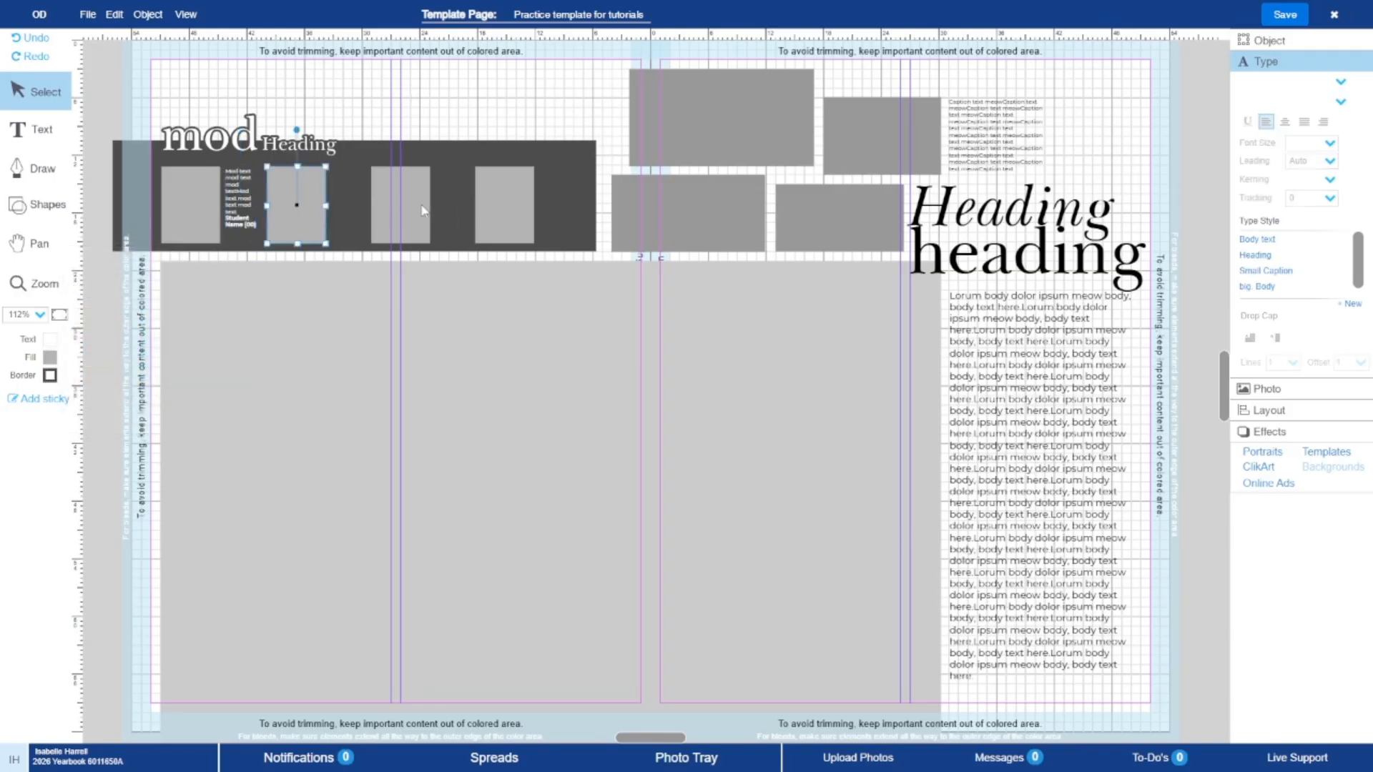
left_click(422, 208, "shift")
left_click(508, 204, "shift")
key("Delete")
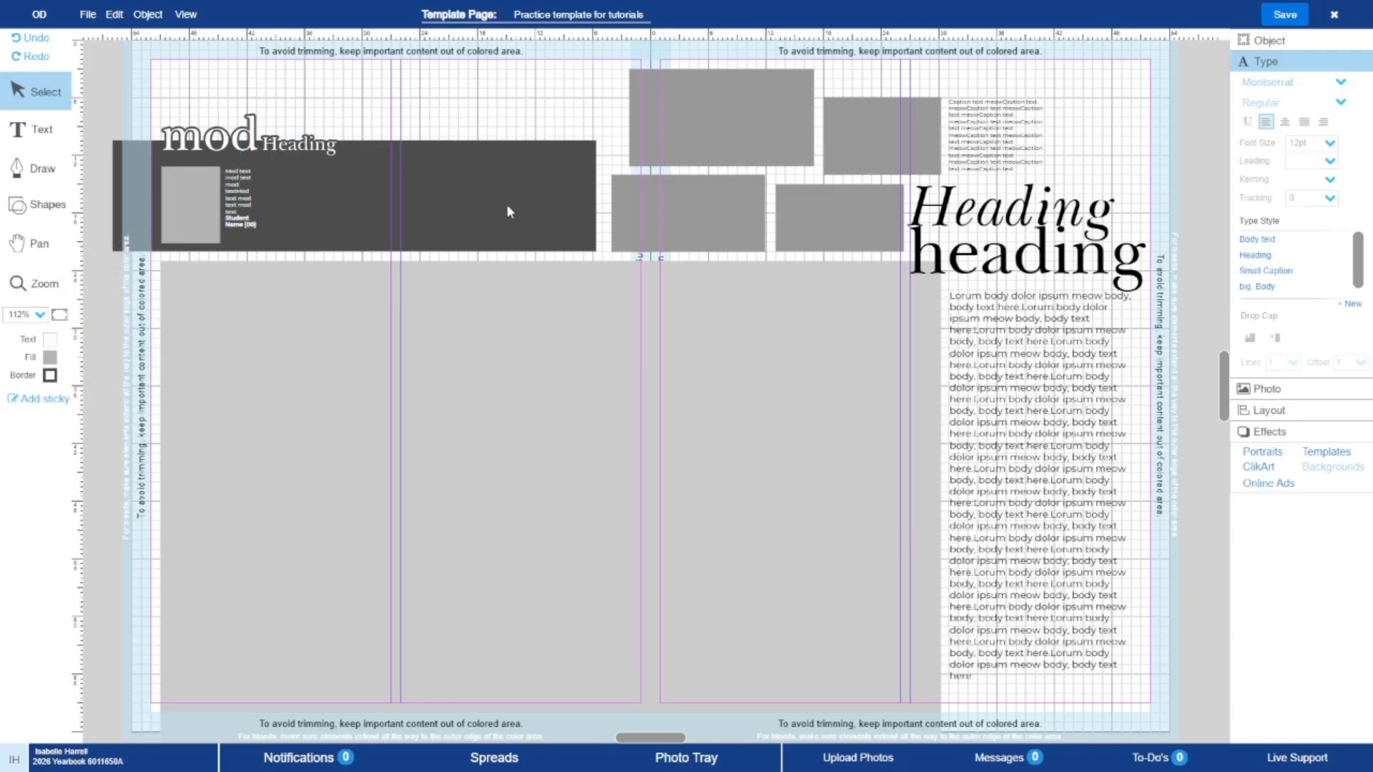
- Duplicate the remaining small grey box with its mod text and place the copy below the word "Heading"
left_click(200, 241)
left_click(243, 186, "shift")
key("ctrl+c")
key("ctrl+v")
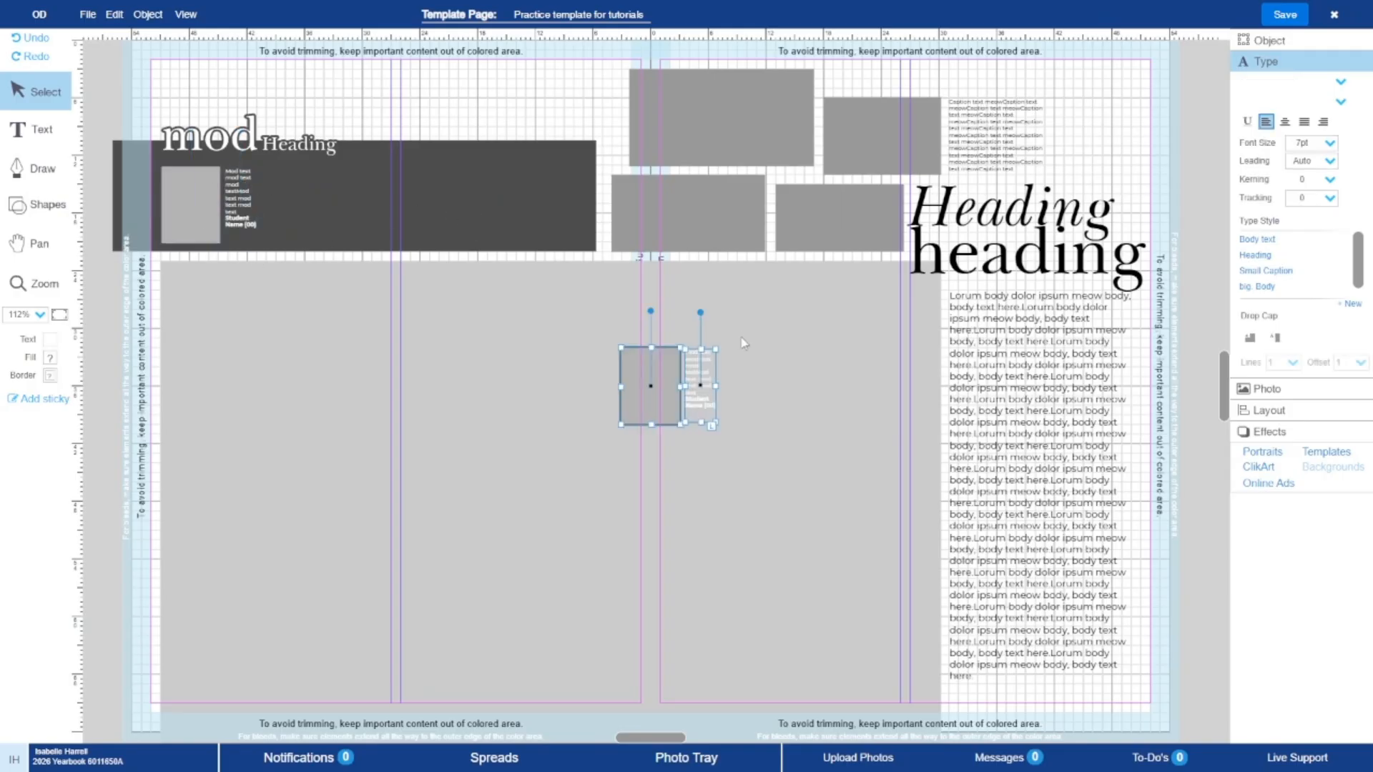
left_click_drag(660, 390, 304, 208)
- Duplicate both grey box and mod text pairs and place the copies in the right half of the dark box
left_click(189, 216, "shift")
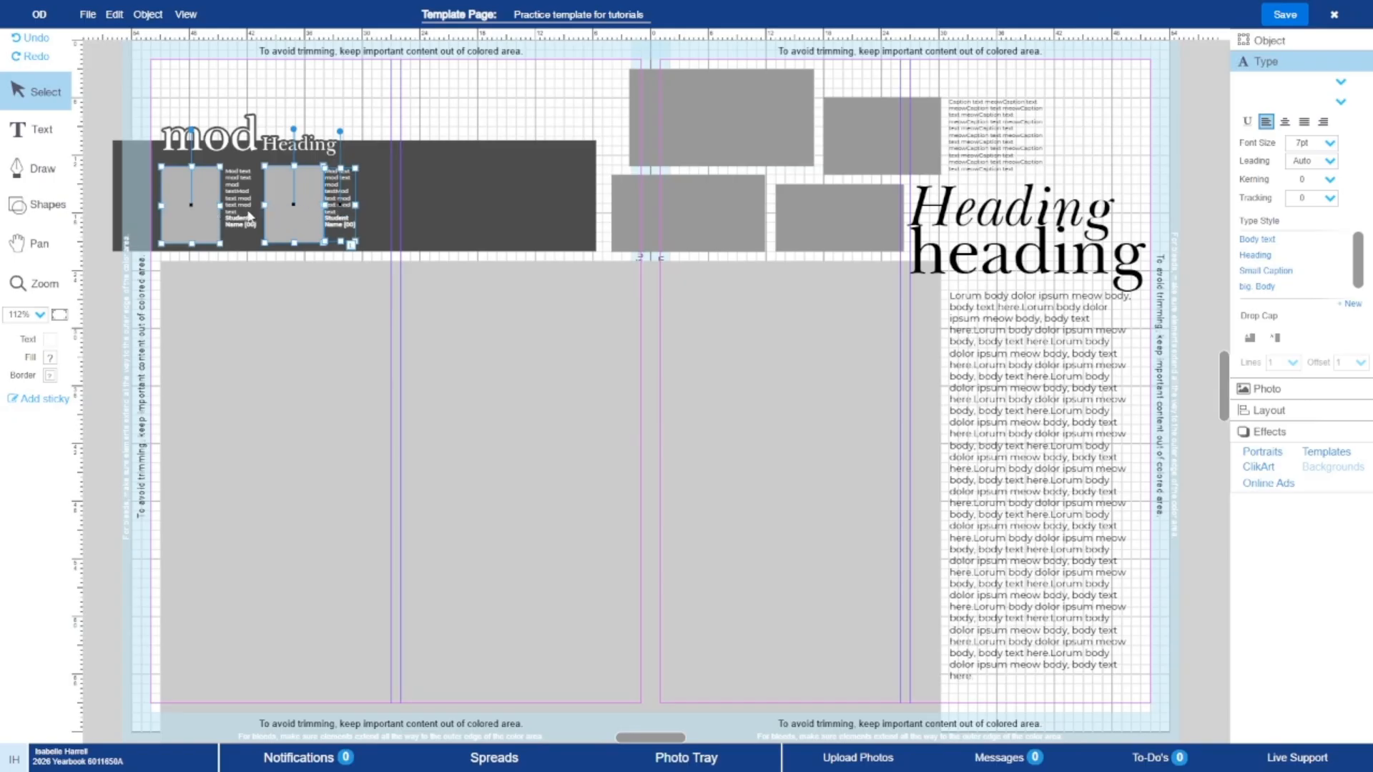
key("ctrl+c")
key("ctrl+v")
left_click_drag(582, 371, 383, 186)
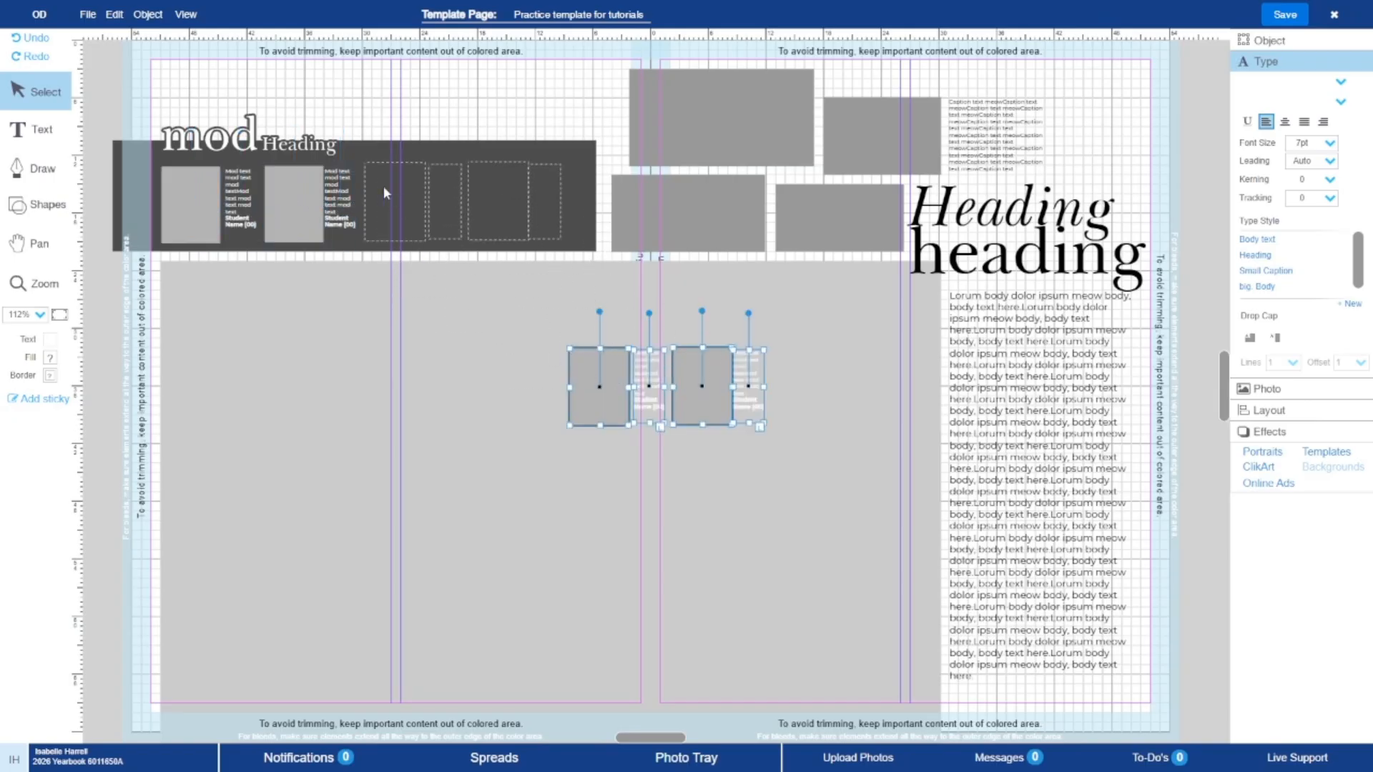
left_click(411, 102)
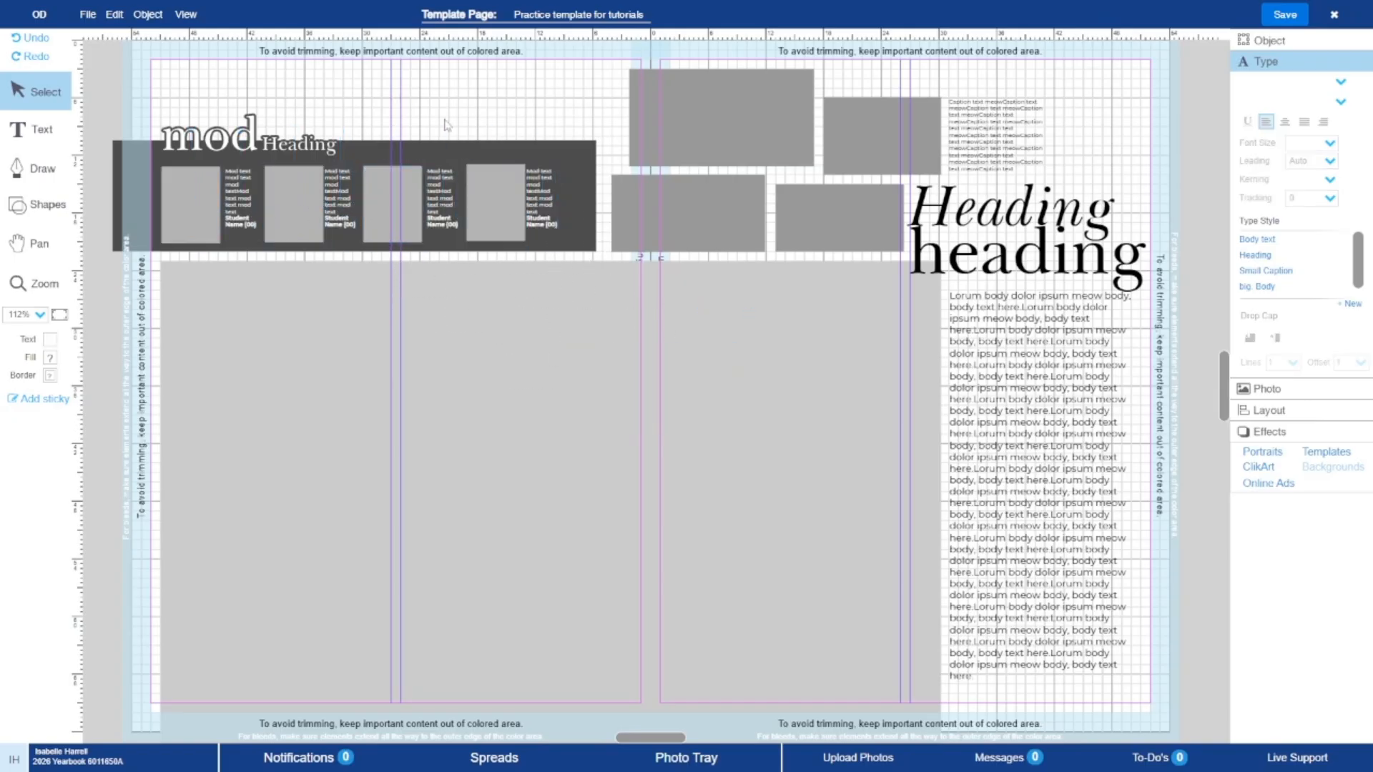
- Align the first, third and fourth small grey boxes and the four mod text boxes by their vertical middles
left_click(497, 198)
left_click(536, 197, "shift")
left_click(348, 198, "shift")
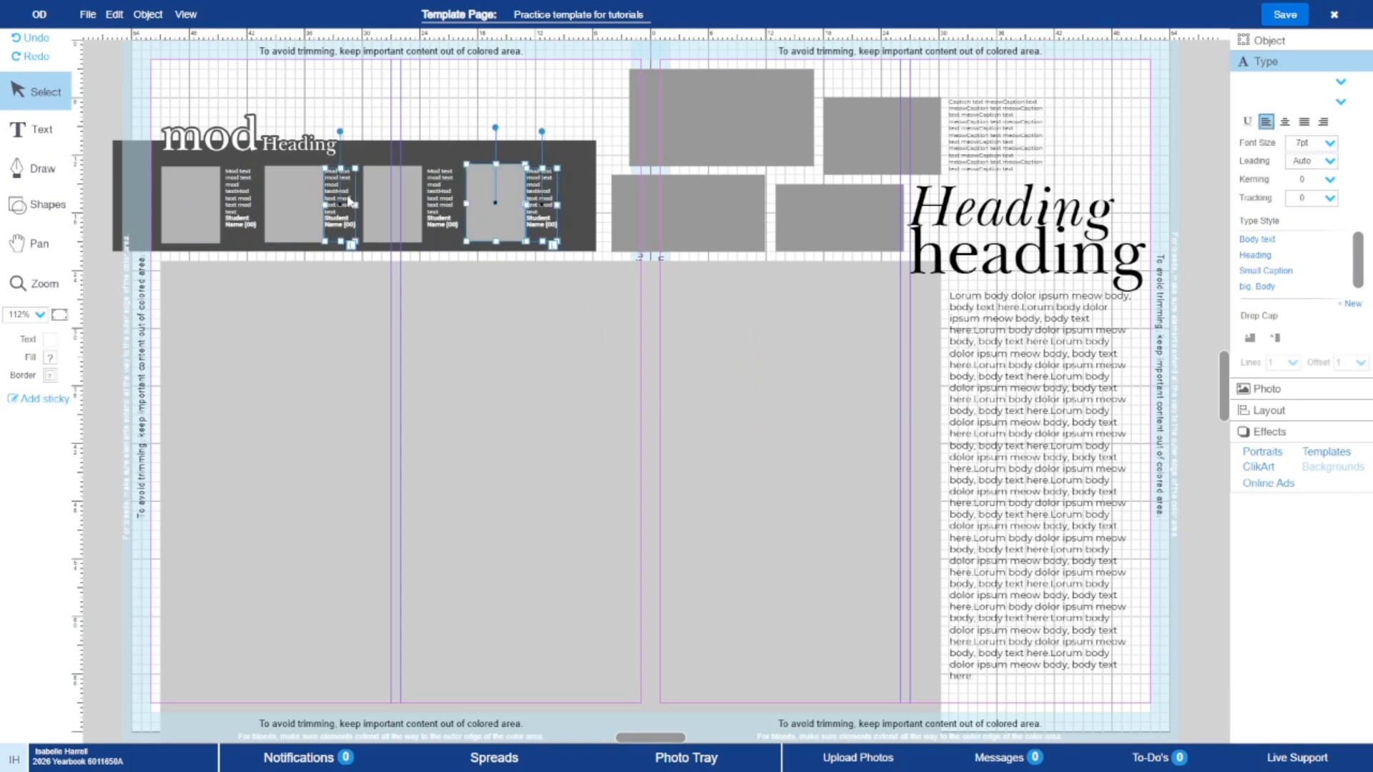
left_click(432, 201, "shift")
left_click(402, 201, "shift")
left_click(240, 202, "shift")
left_click(206, 198, "shift")
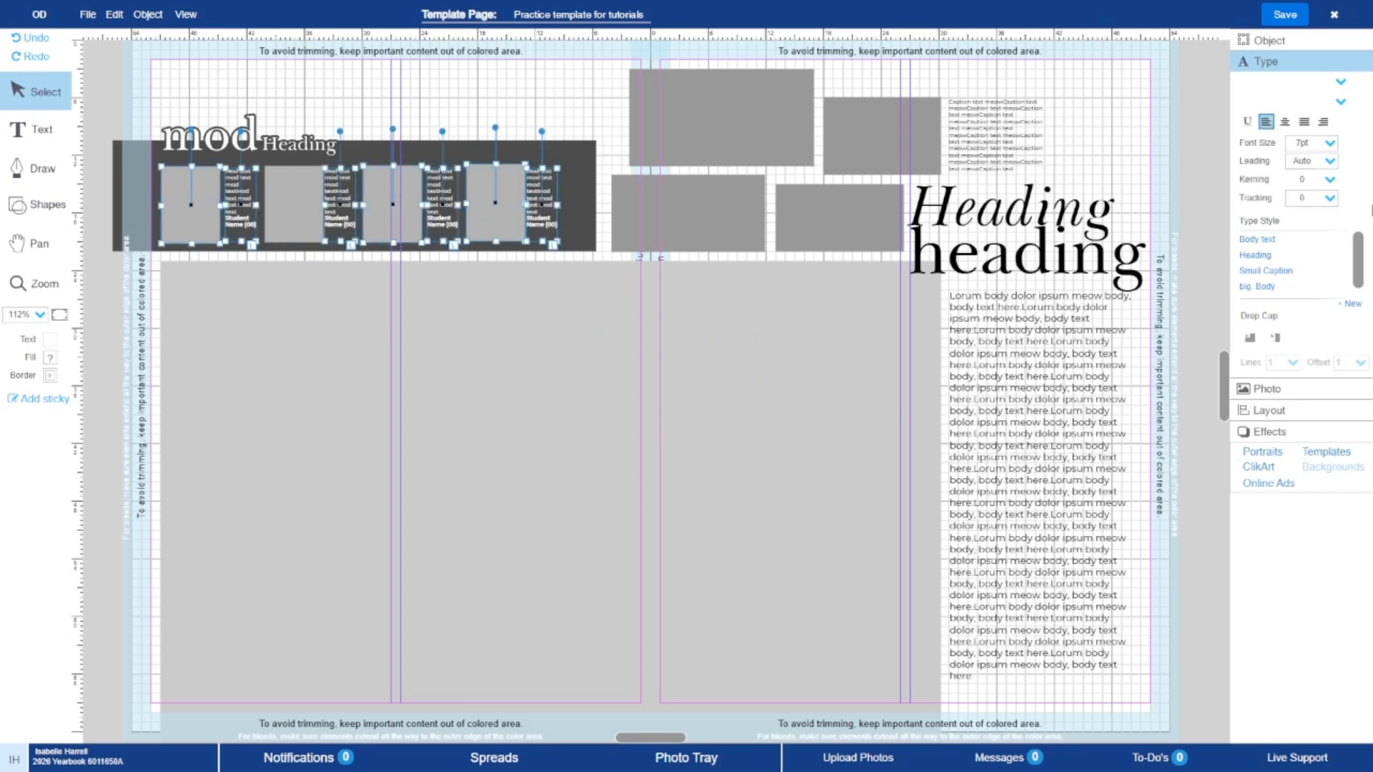
left_click(1287, 409)
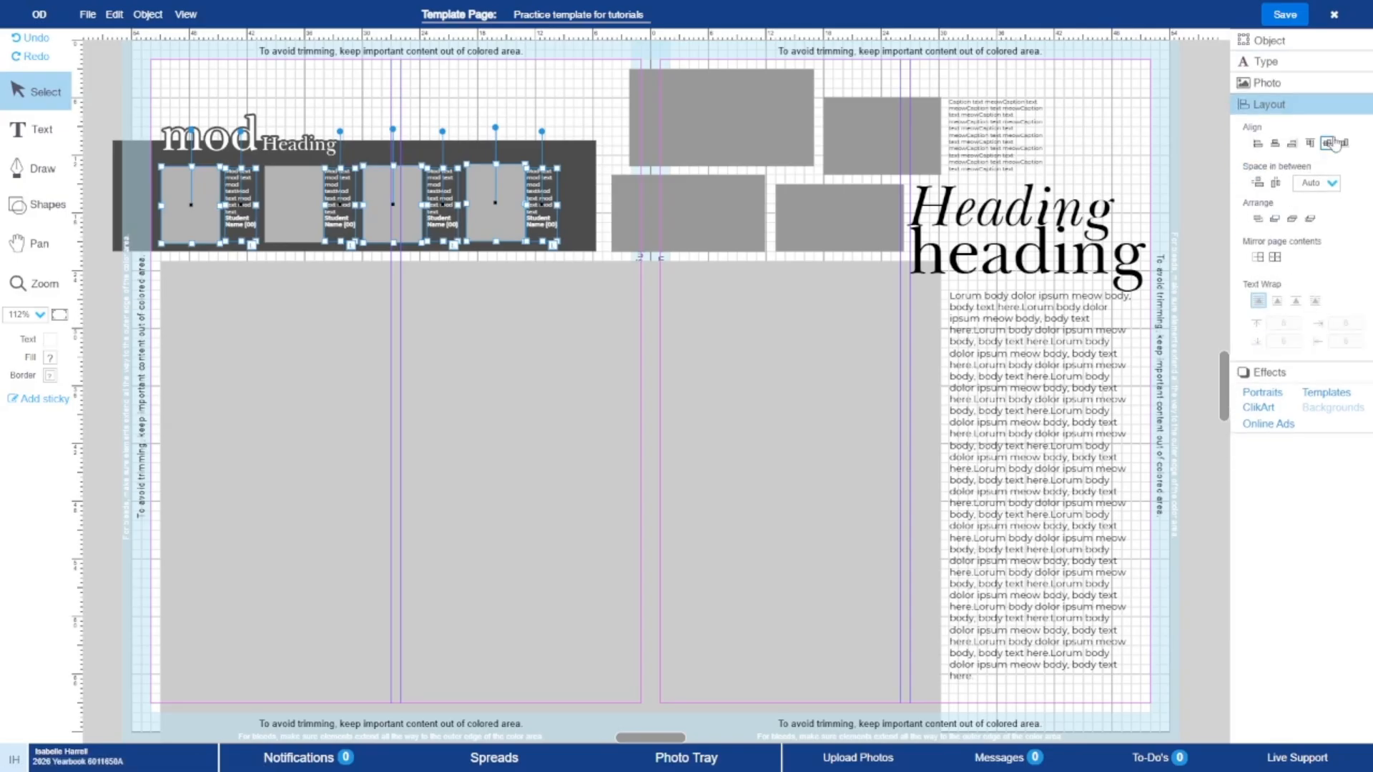
left_click(1329, 143)
left_click(531, 87)
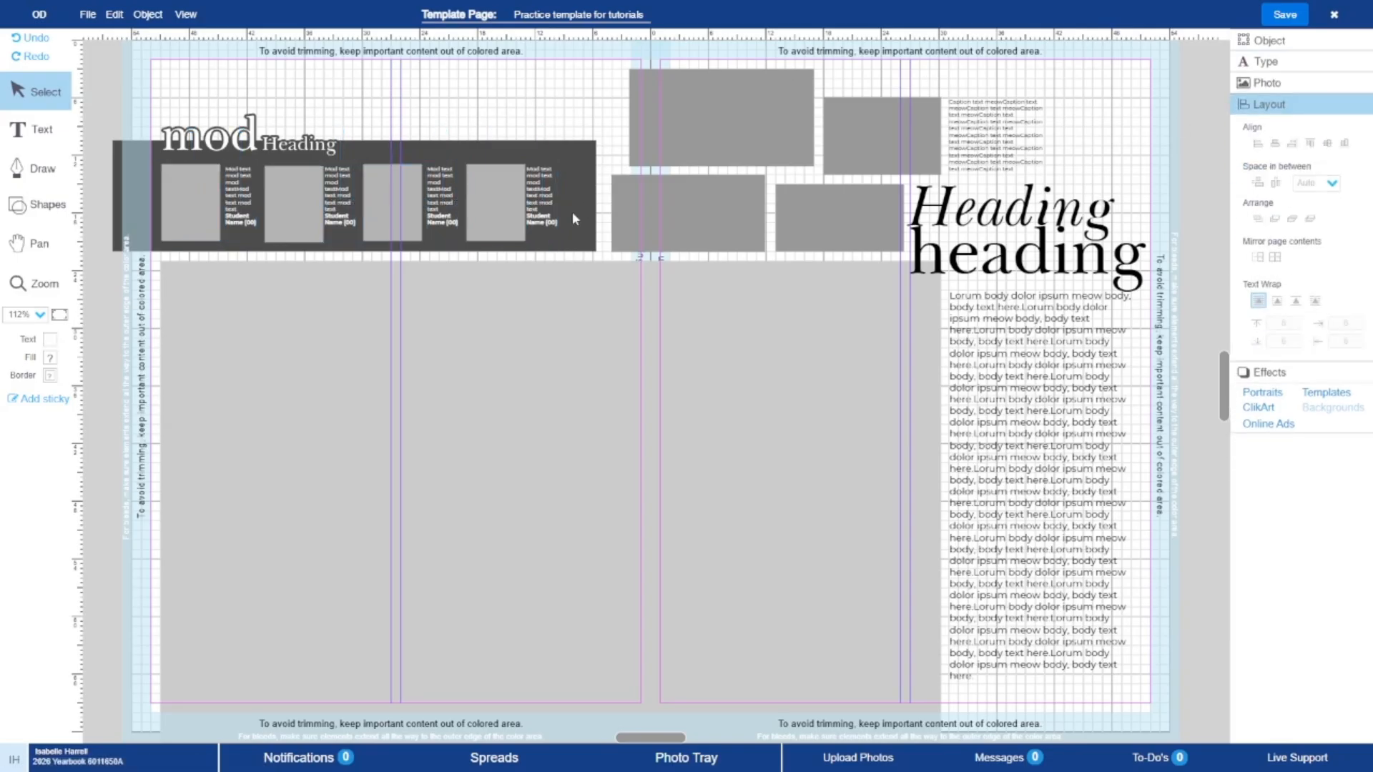
- Shift the whole row of four grey boxes and mod texts to the right and slightly down inside the dark box
left_click_drag(143, 207, 559, 217)
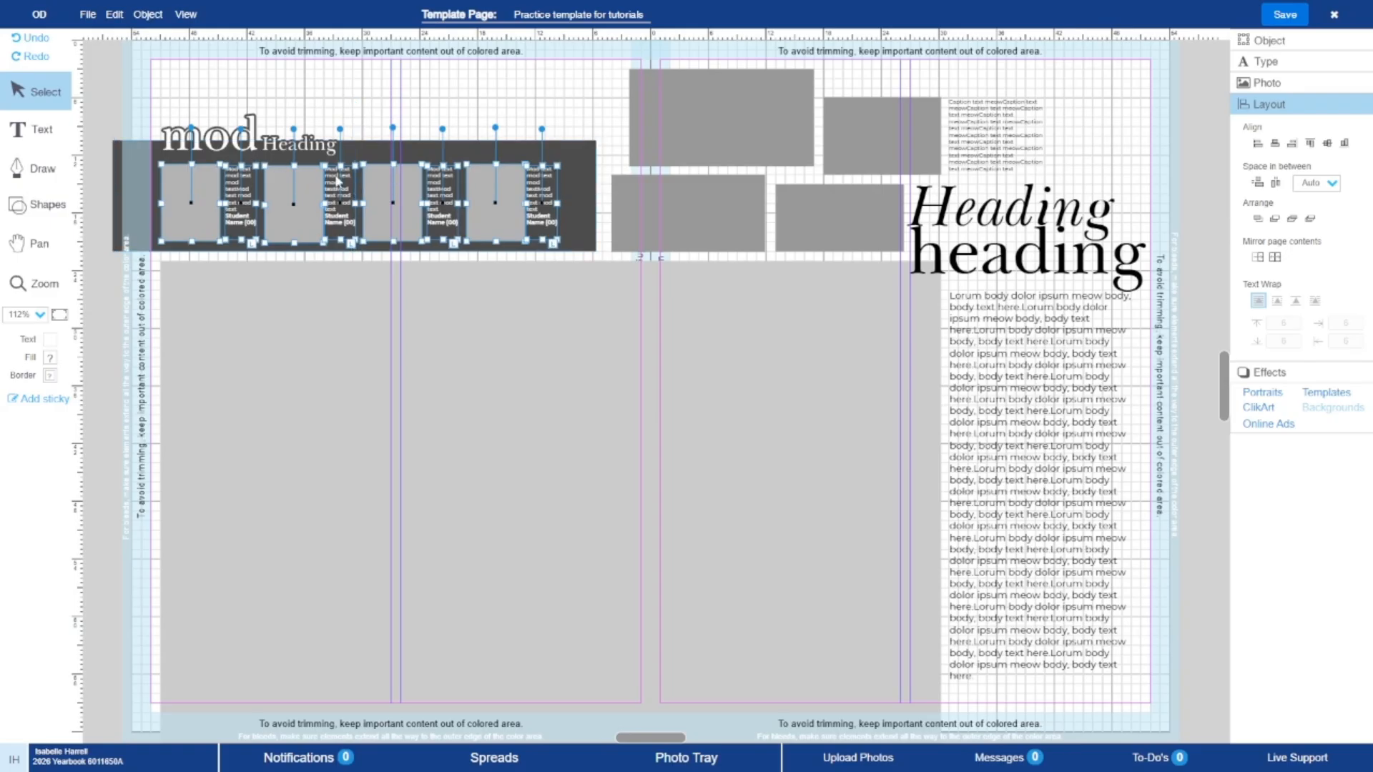
key("Right")
key("Right")
key("Right")
key("Right")
key("Right")
key("Right")
key("Right")
key("Right")
key("Right")
key("Right")
key("Right")
key("Right")
key("Right")
key("Right")
key("Right")
key("Right")
key("Right")
key("Right")
key("Right")
key("Right")
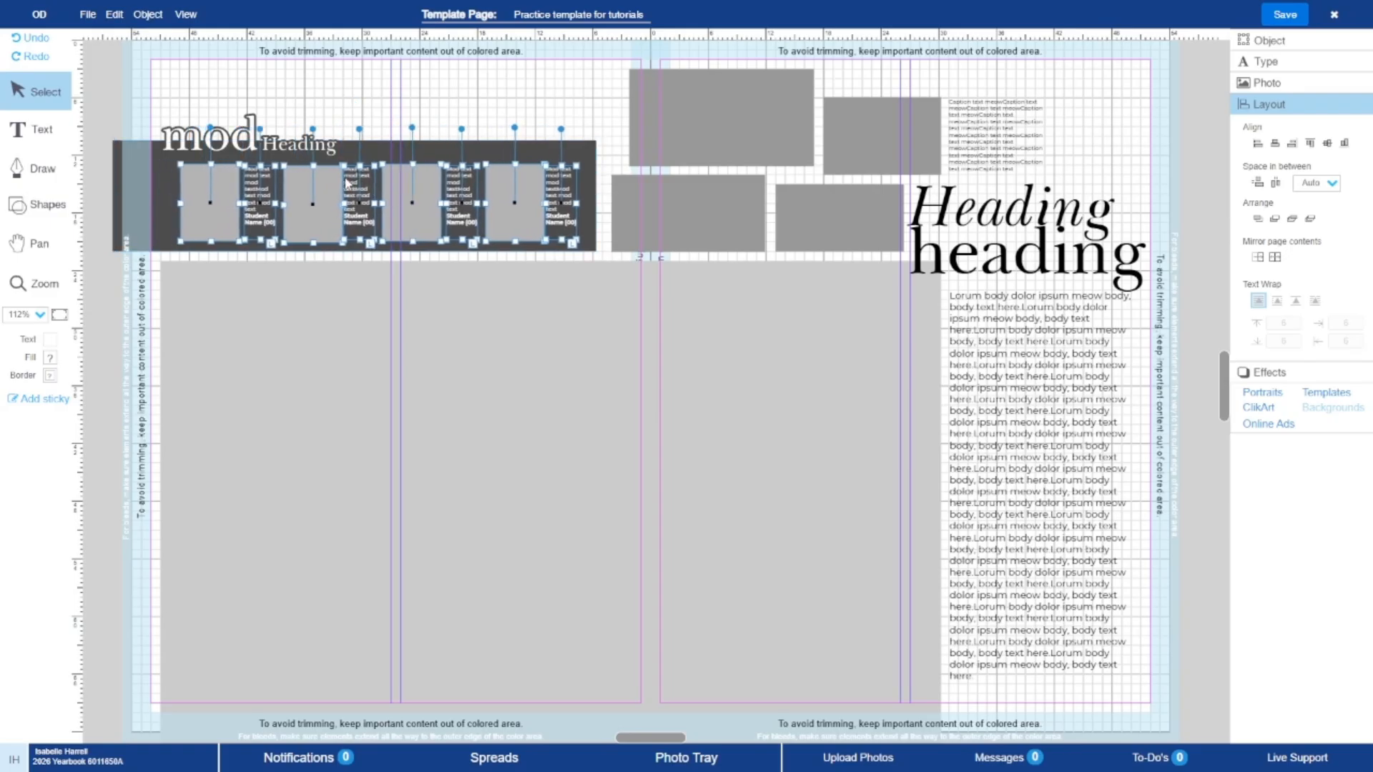
key("Down")
key("Down")
key("Down")
key("Down")
key("Down")
key("Down")
key("Down")
key("Down")
key("Down")
key("Down")
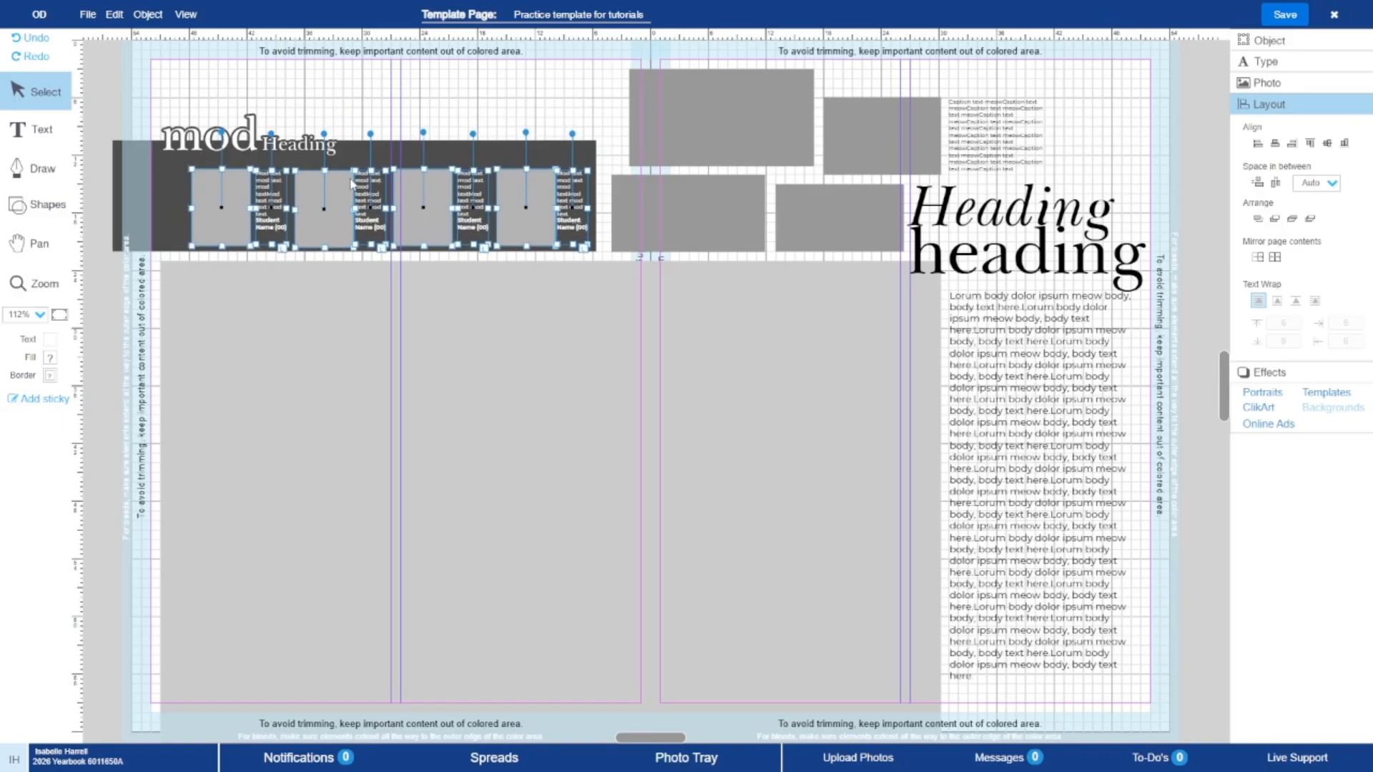
- Nudge the row of four grey boxes and mod texts down slightly, to overhang the dark box's lower edge
key("Down")
key("Down")
key("Down")
key("Down")
key("Down")
key("Down")
key("Down")
key("Down")
key("Down")
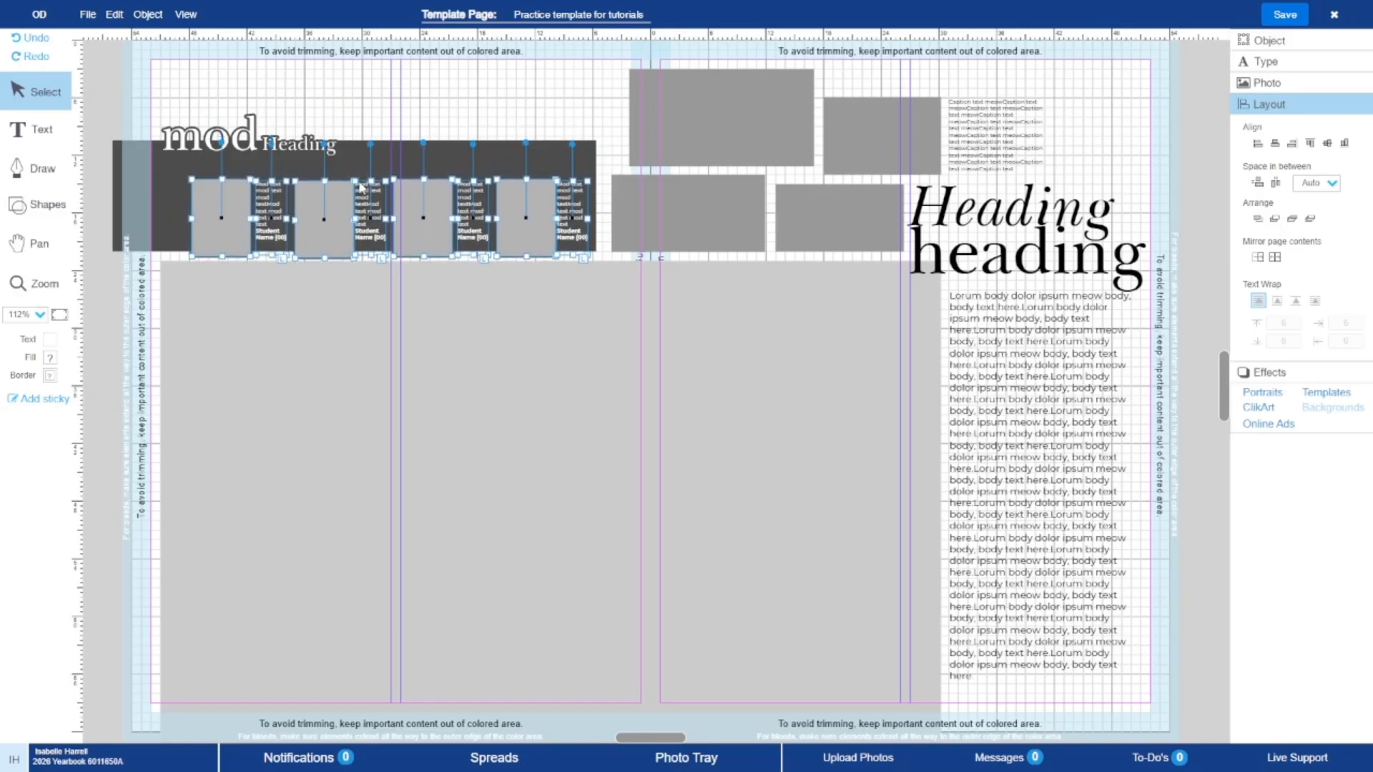
left_click(387, 119)
- Try moving the "mod Heading" title down into the dark box, and undo the move
mouse_move(307, 144)
left_mouse_down()
mouse_move(305, 167)
mouse_move(308, 146)
left_mouse_up()
key("ctrl+z")
key("ctrl+z")
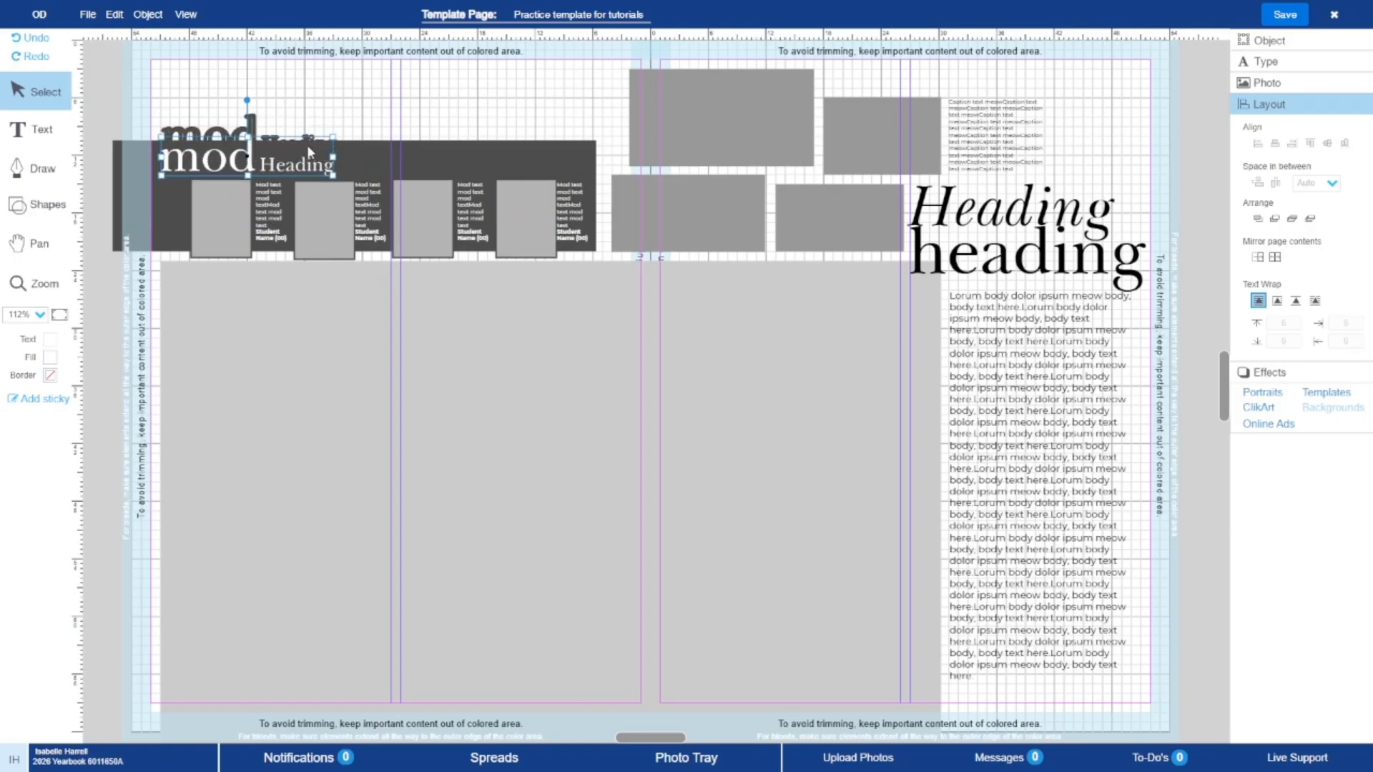
left_click(385, 103)
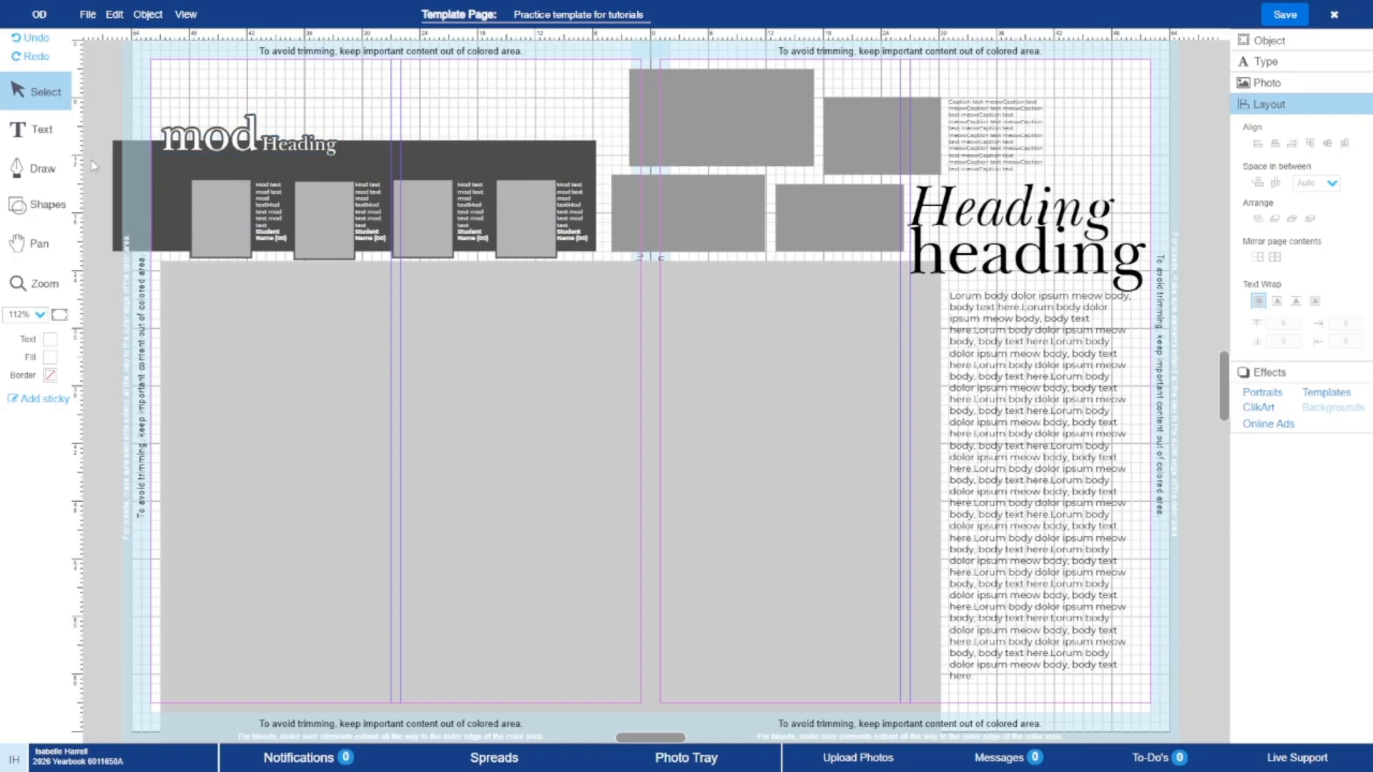
- Add a white rectangle shaped as a thin vertical bar and place it beside the outer edge of the first grey box
left_click(43, 205)
left_click(90, 231)
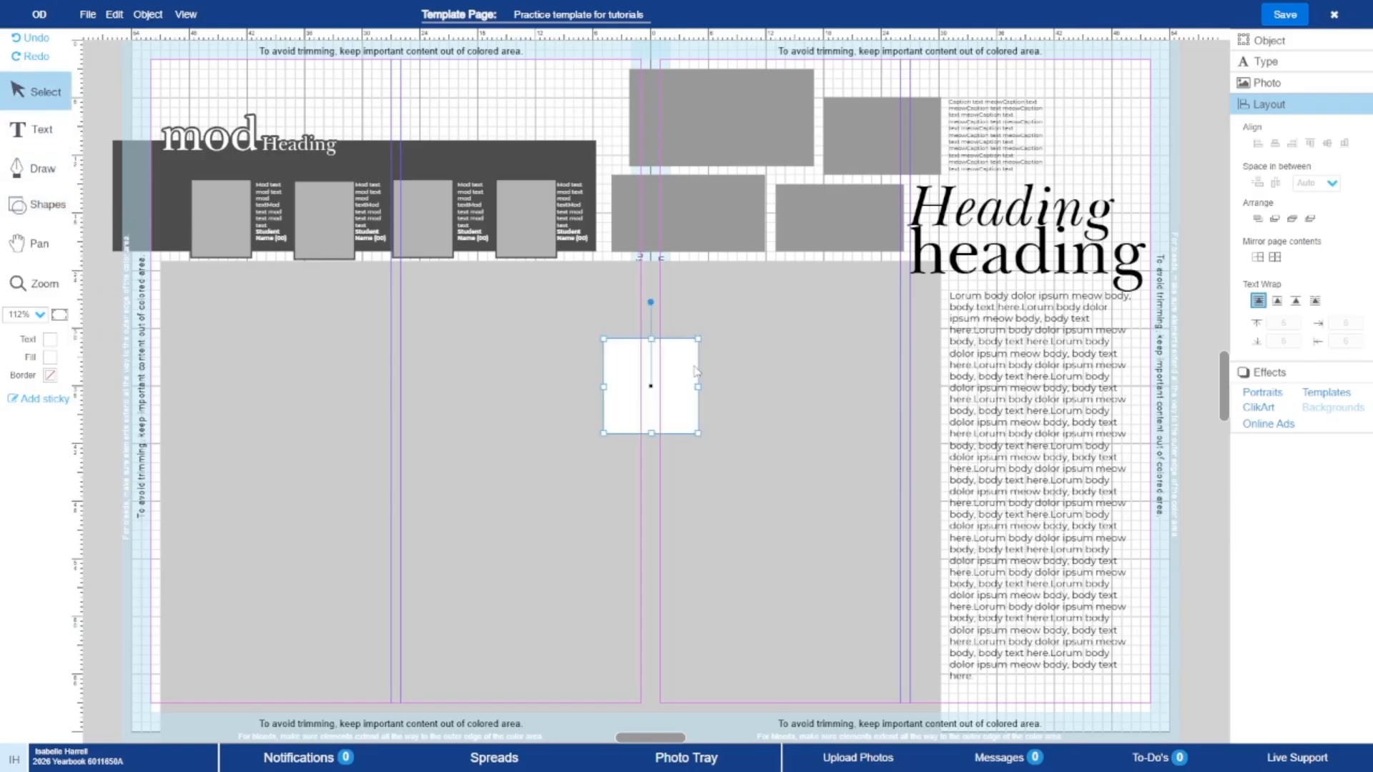
left_click_drag(694, 370, 180, 198)
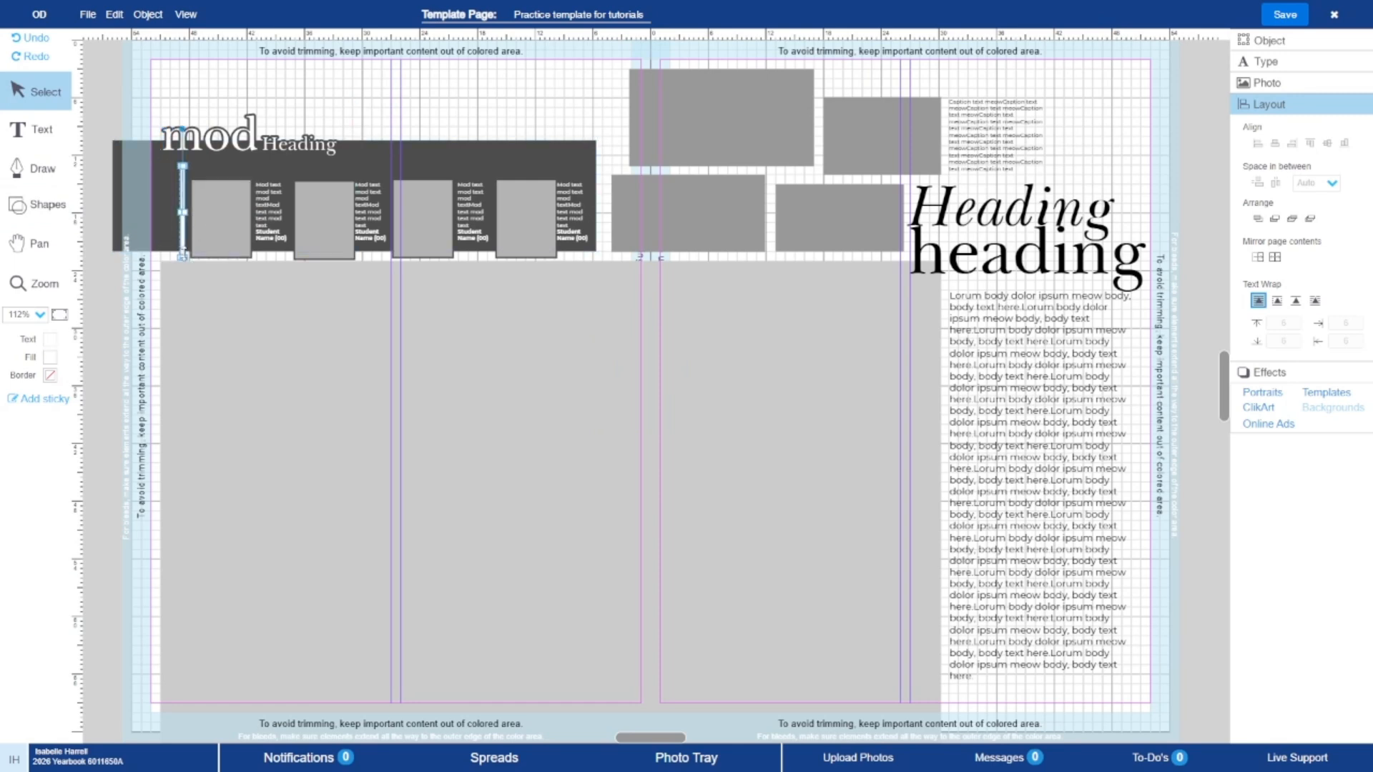
left_click(108, 124)
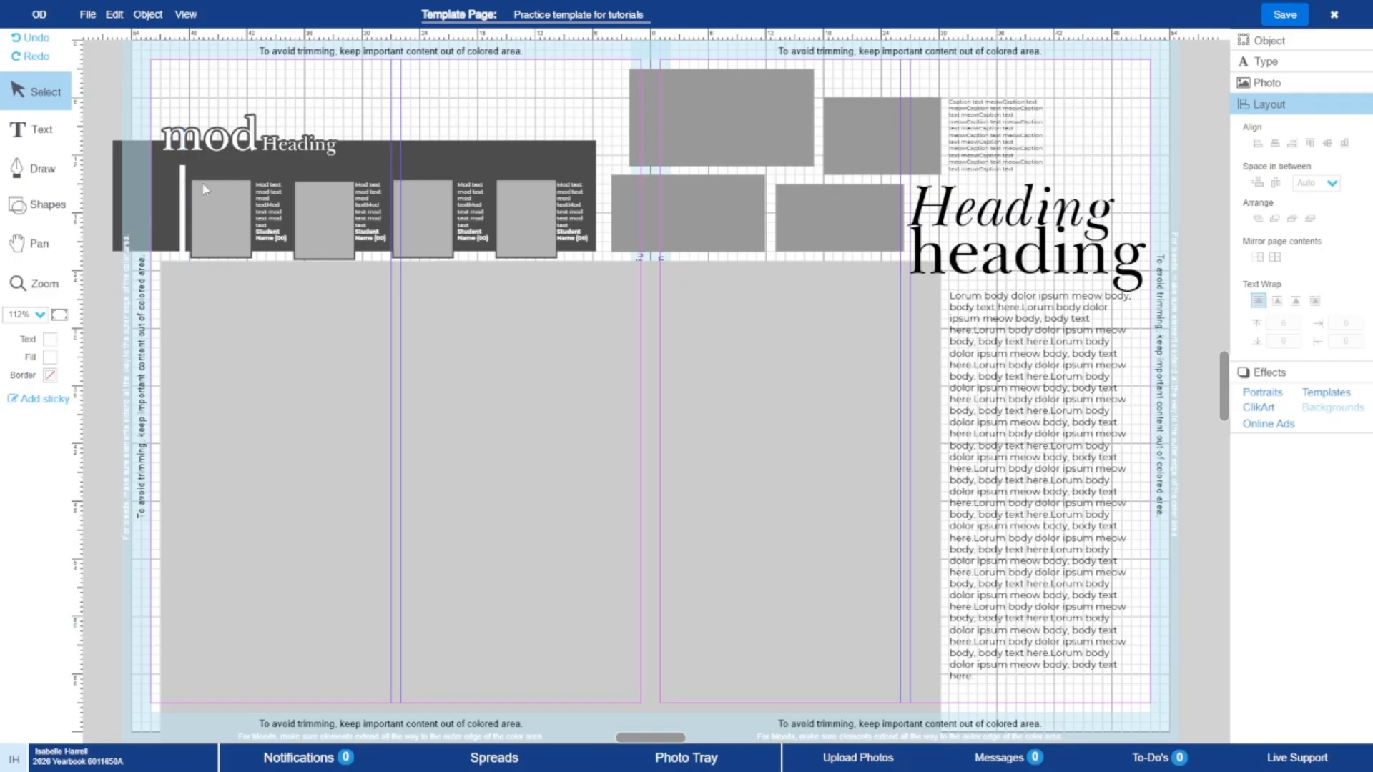
left_click_drag(181, 206, 171, 205)
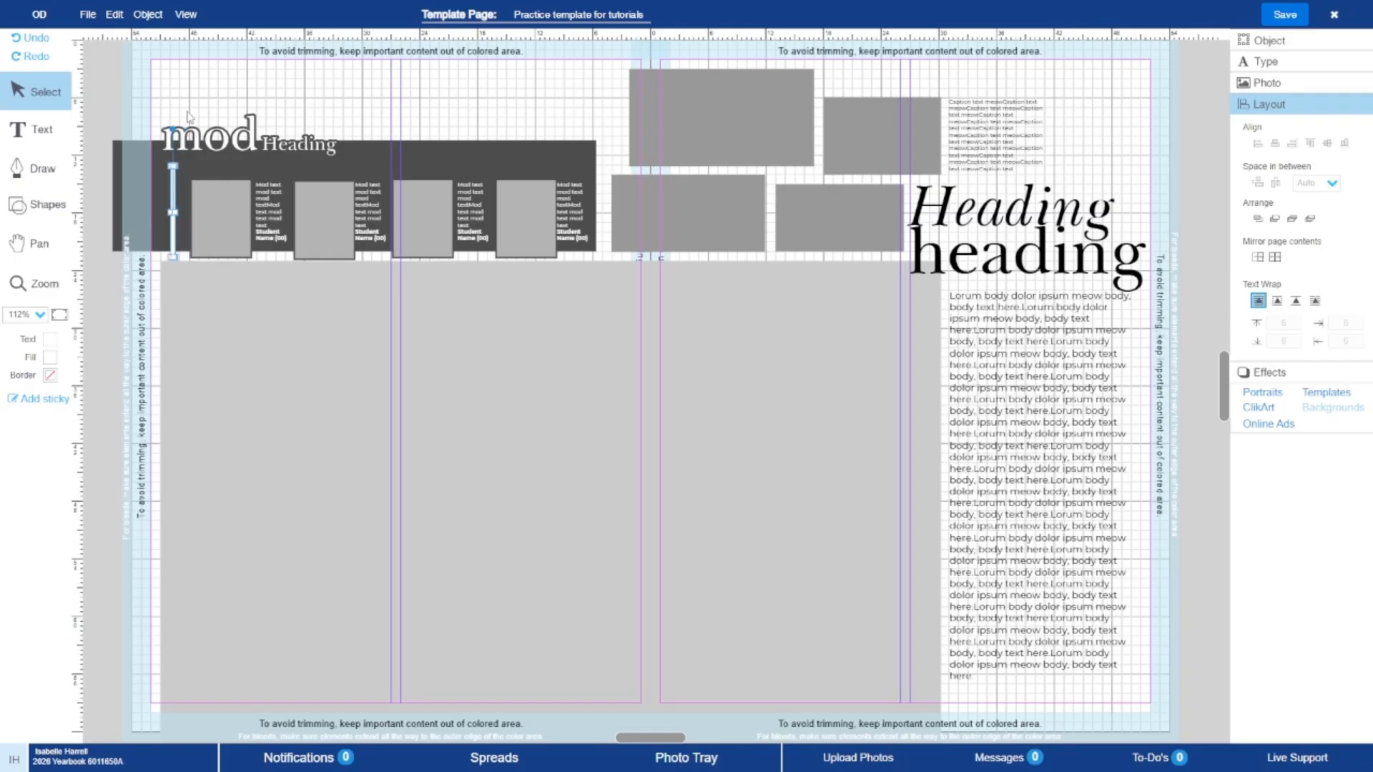
left_click(187, 109)
- Add a wide text box above the dark box containing "mod descripsion" in white text
left_click(36, 128)
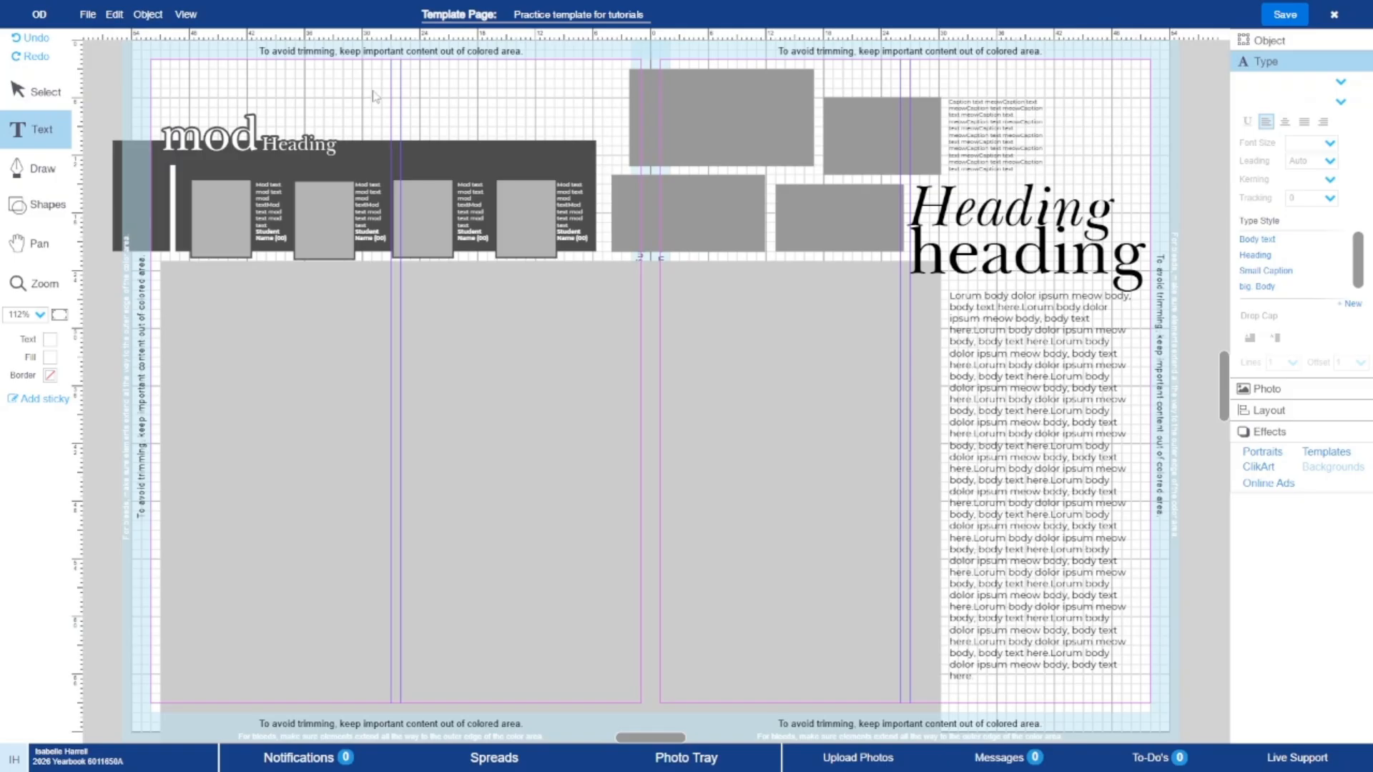
left_click_drag(372, 90, 579, 135)
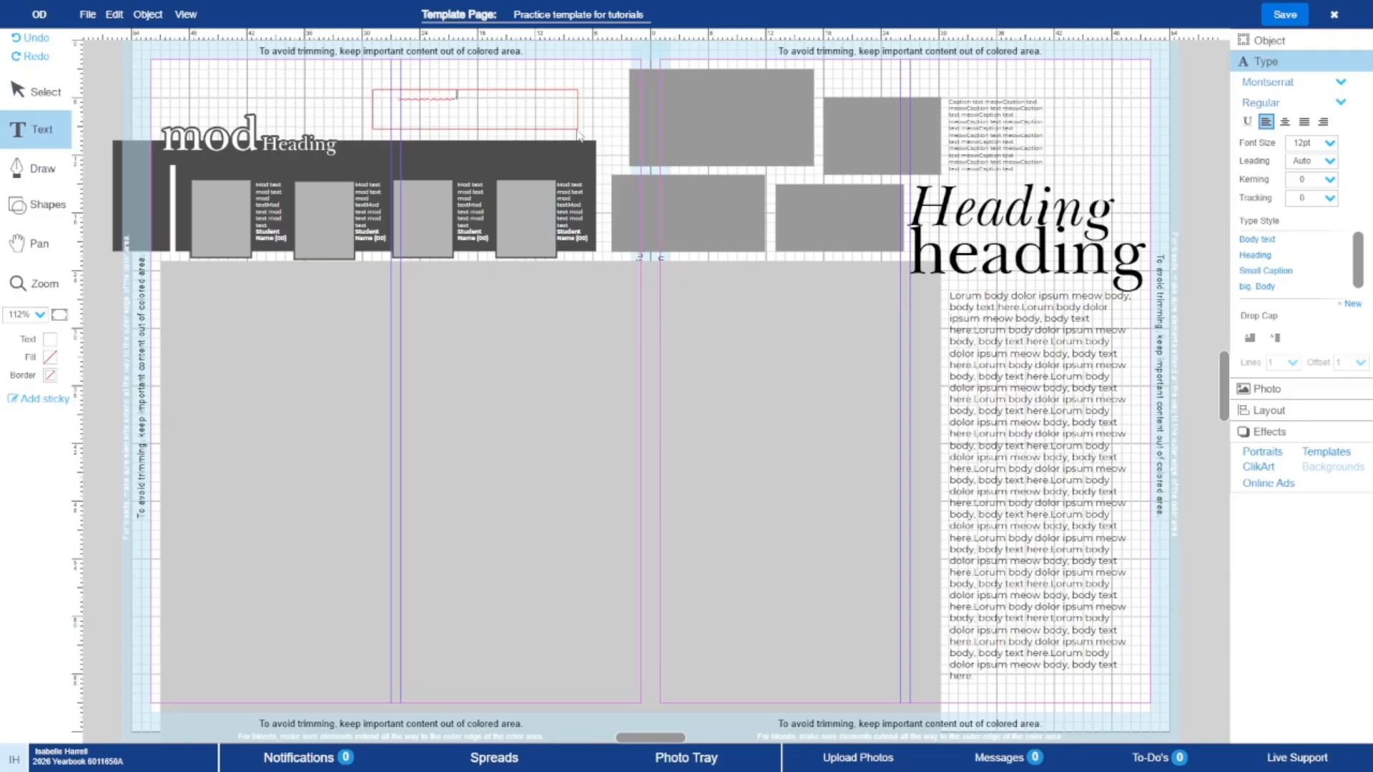
right_click(434, 98)
left_click(464, 108)
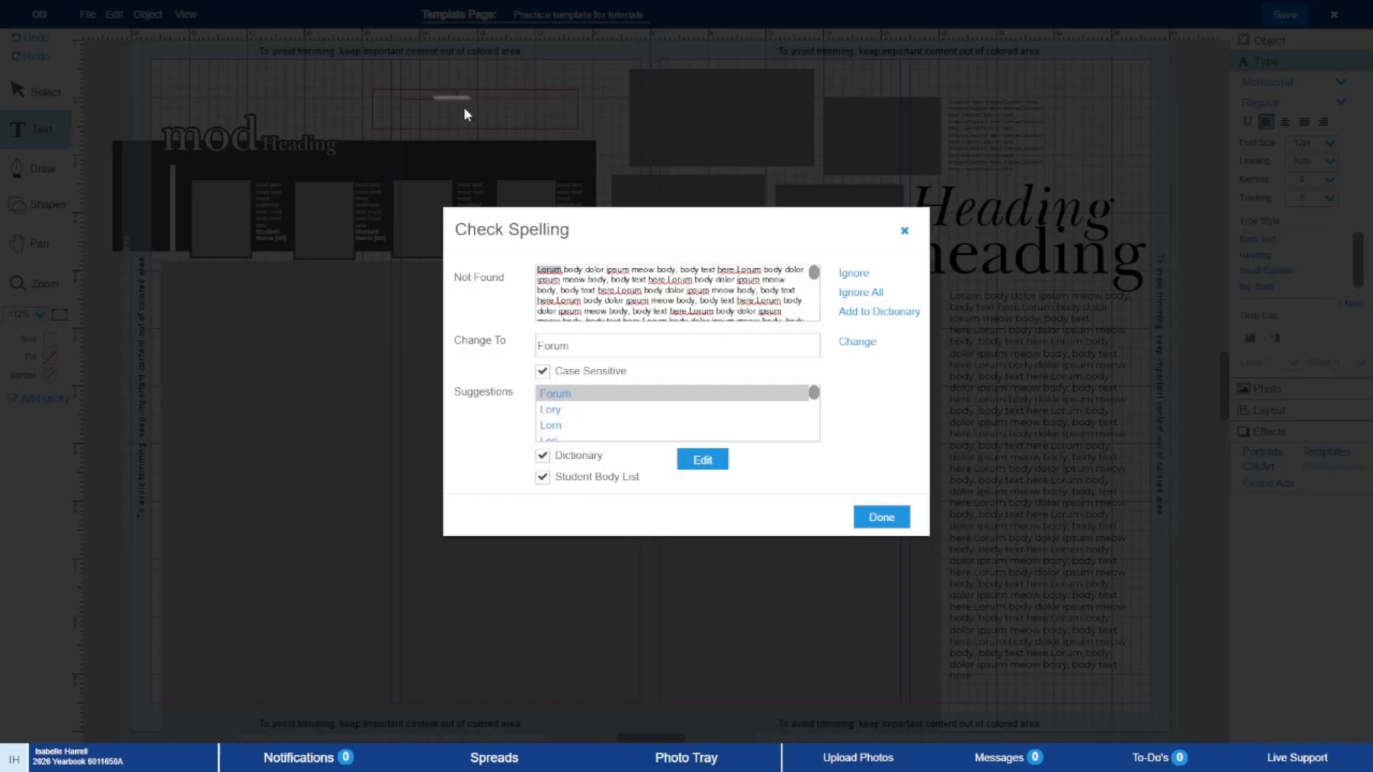
left_click(904, 230)
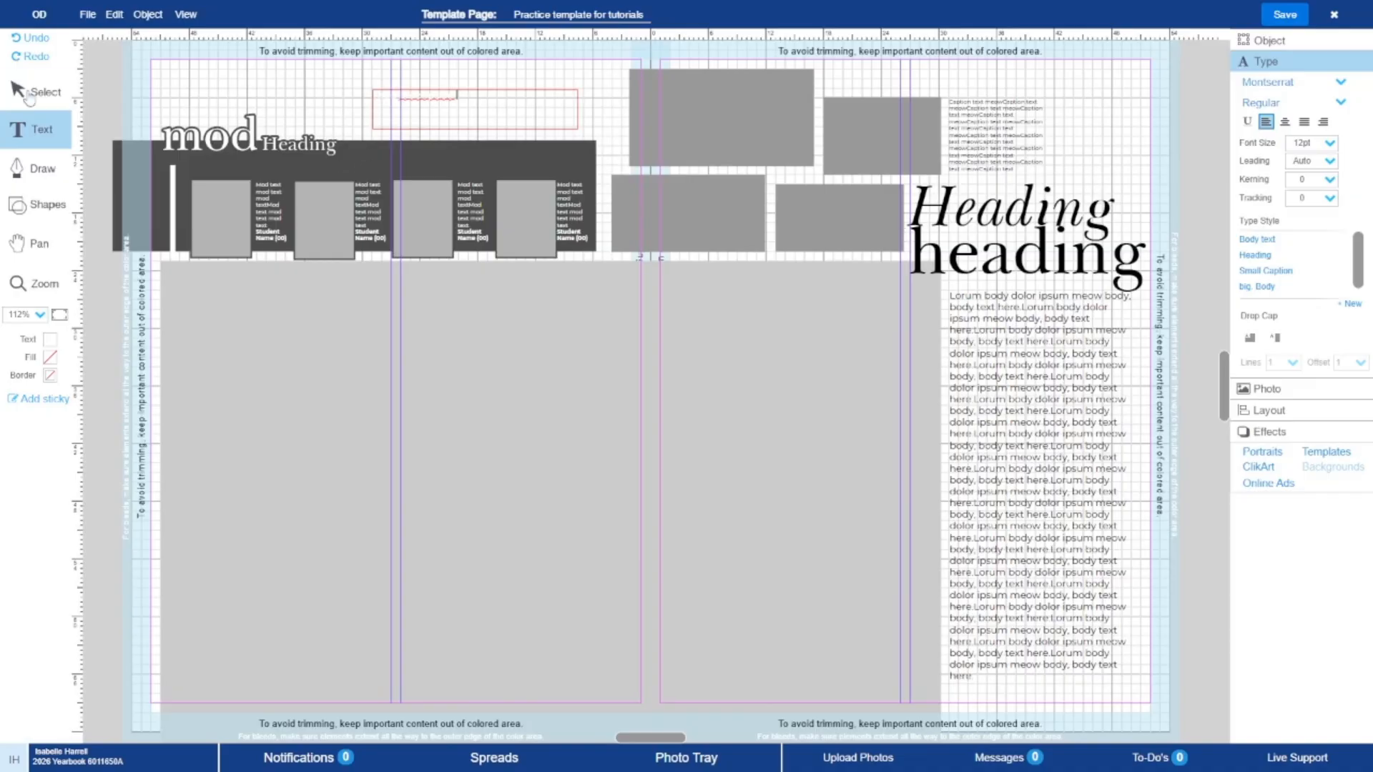
- Copy the description text and move its text box into the dark box beside the word "Heading"
left_click_drag(377, 92, 407, 112)
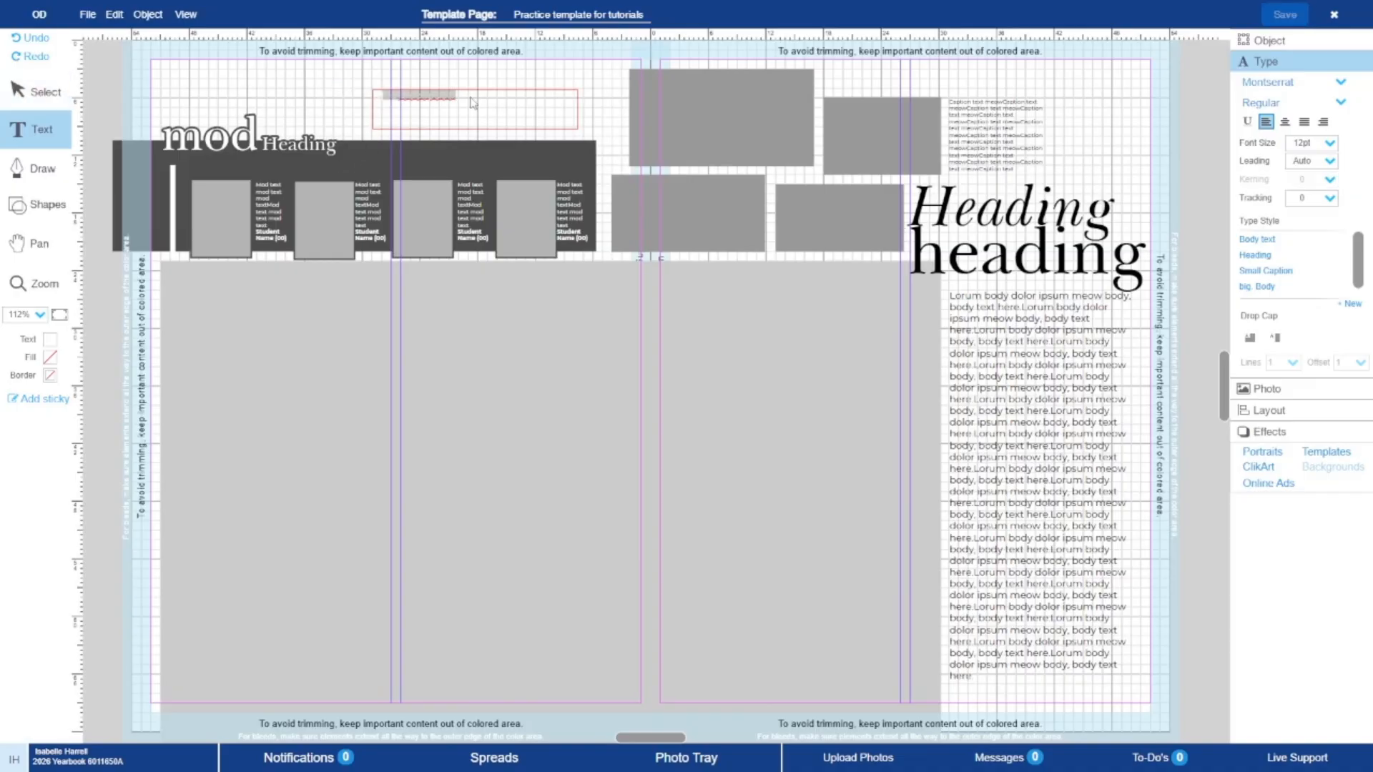
left_click(481, 121)
left_click(97, 81)
left_click(43, 91)
left_click_drag(482, 136, 447, 162)
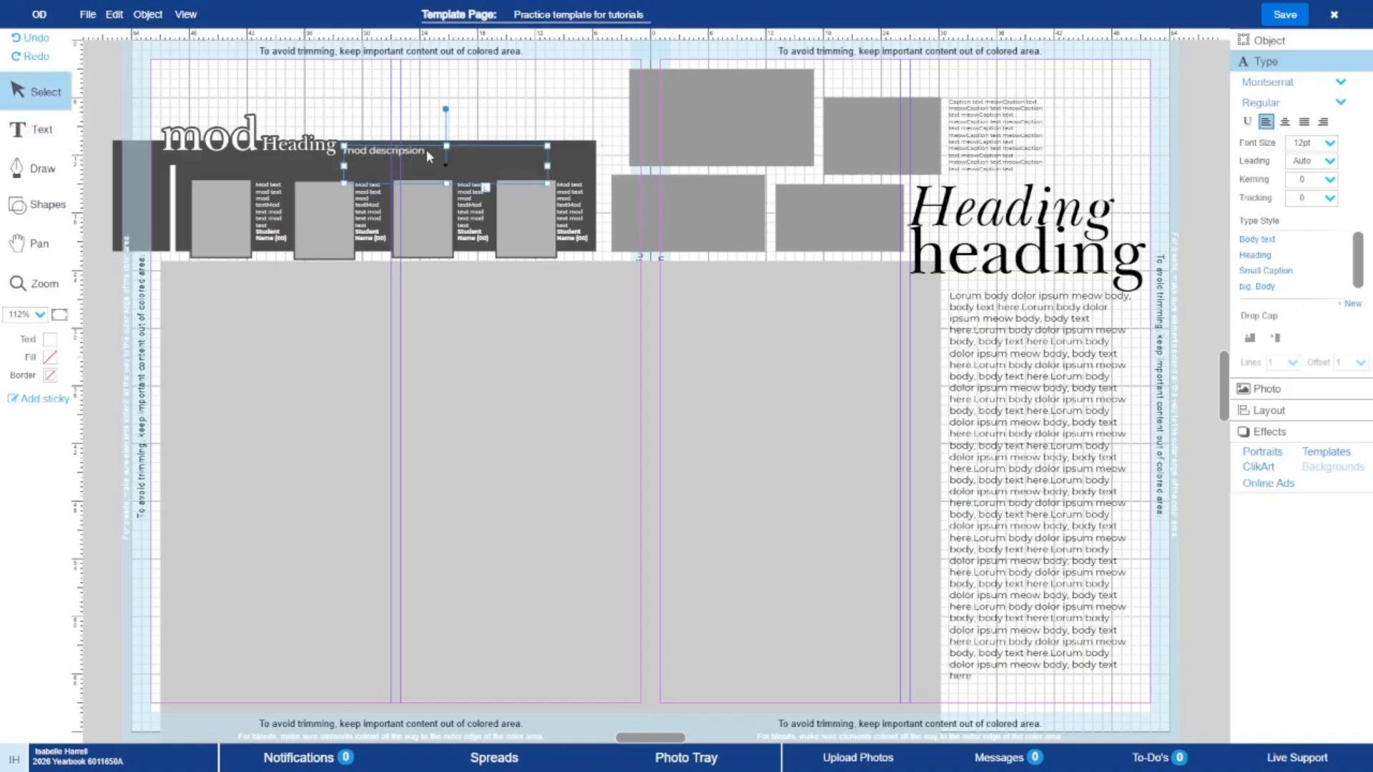
- Fill the description text box with repeated copies of "mod descripsion"
double_click(426, 149)
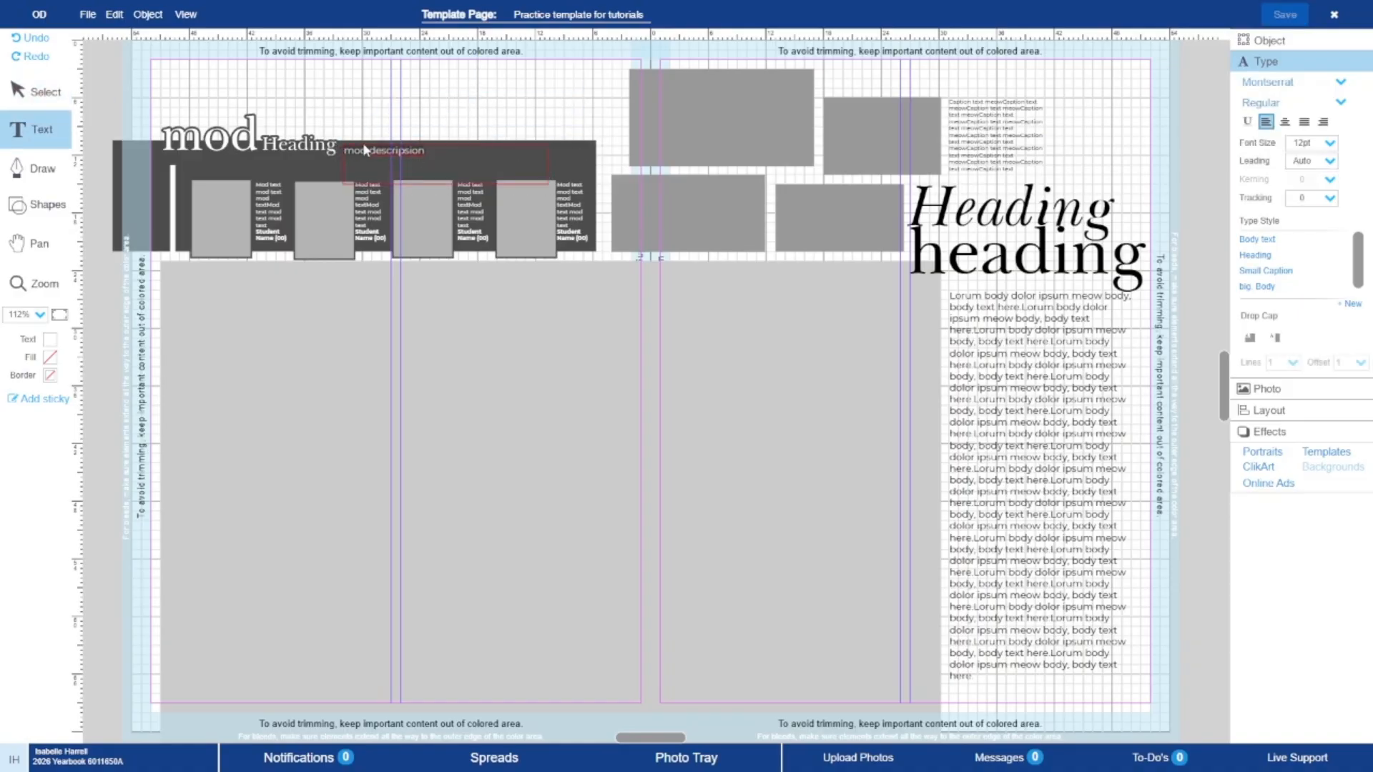
left_click(423, 149)
key("ctrl+v")
key("ctrl+v")
key("ctrl+v")
key("ctrl+v")
key("ctrl+v")
key("ctrl+v")
left_click(17, 96)
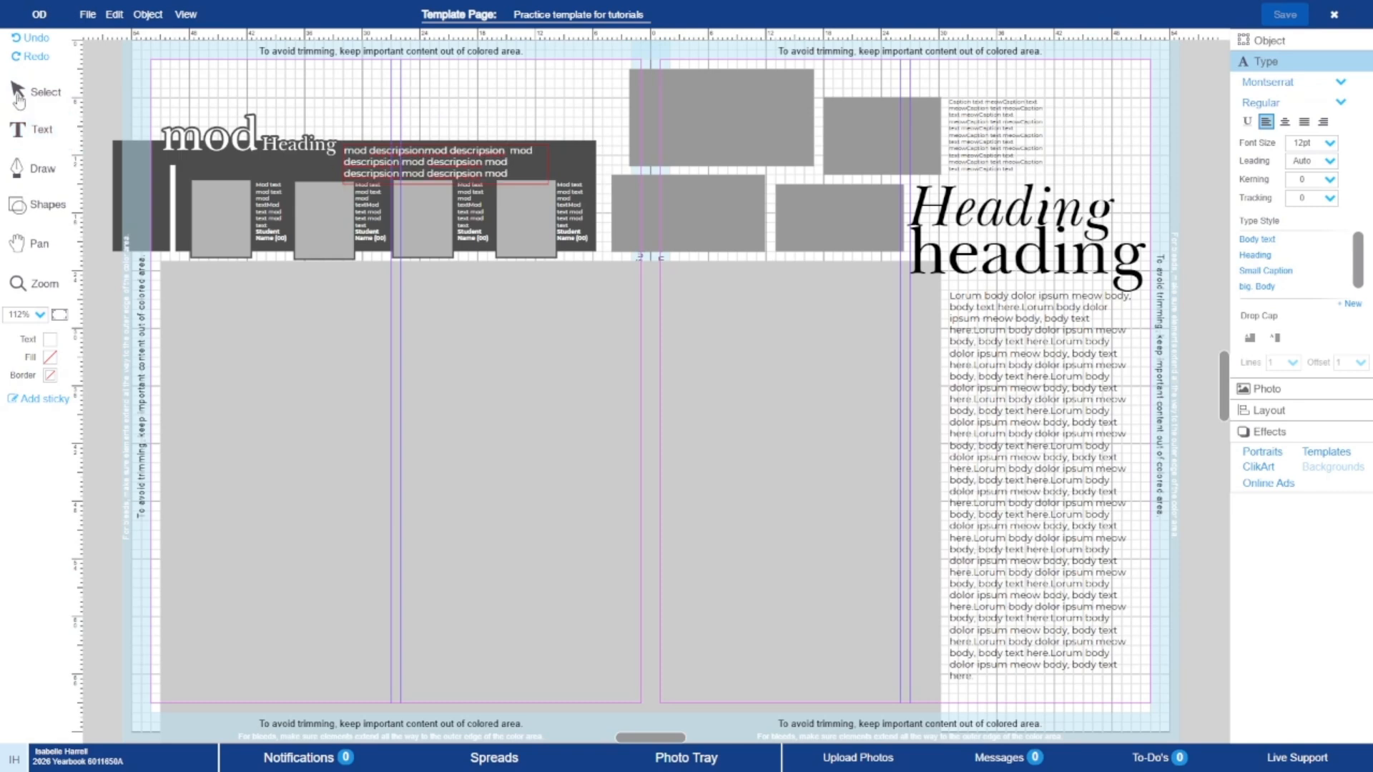
left_click(1132, 265)
left_click(17, 91)
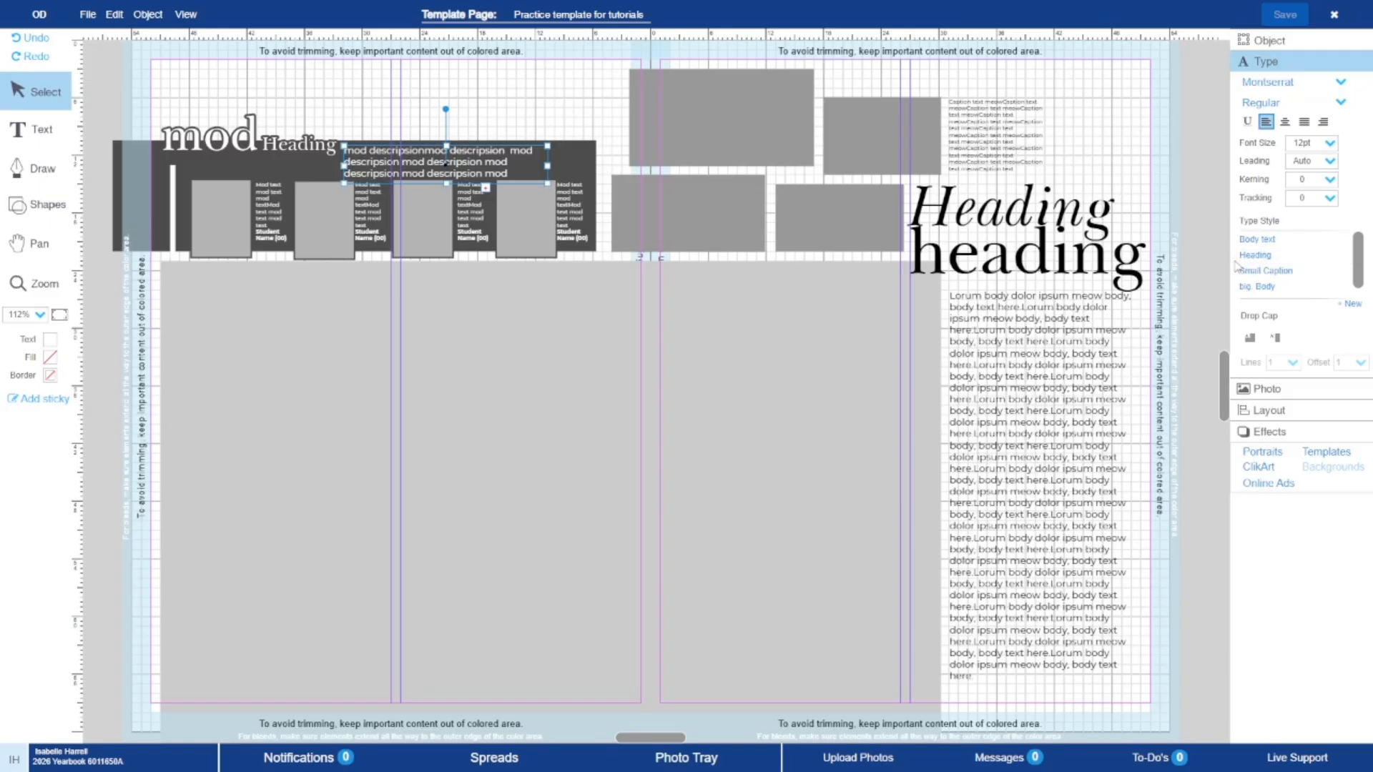
- Apply the Small Caption style to the mod description and set its text colour to White
left_click(1265, 271)
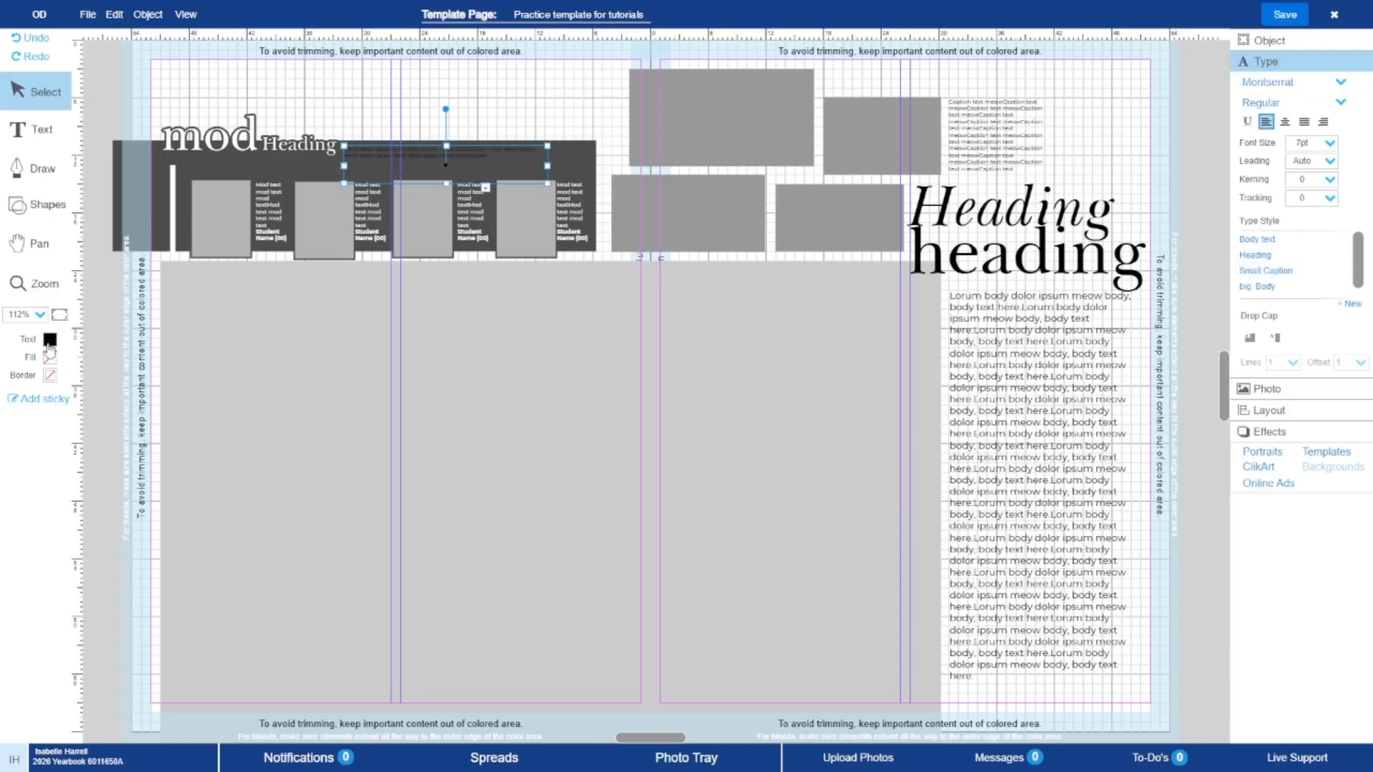
left_click(49, 339)
left_click(79, 273)
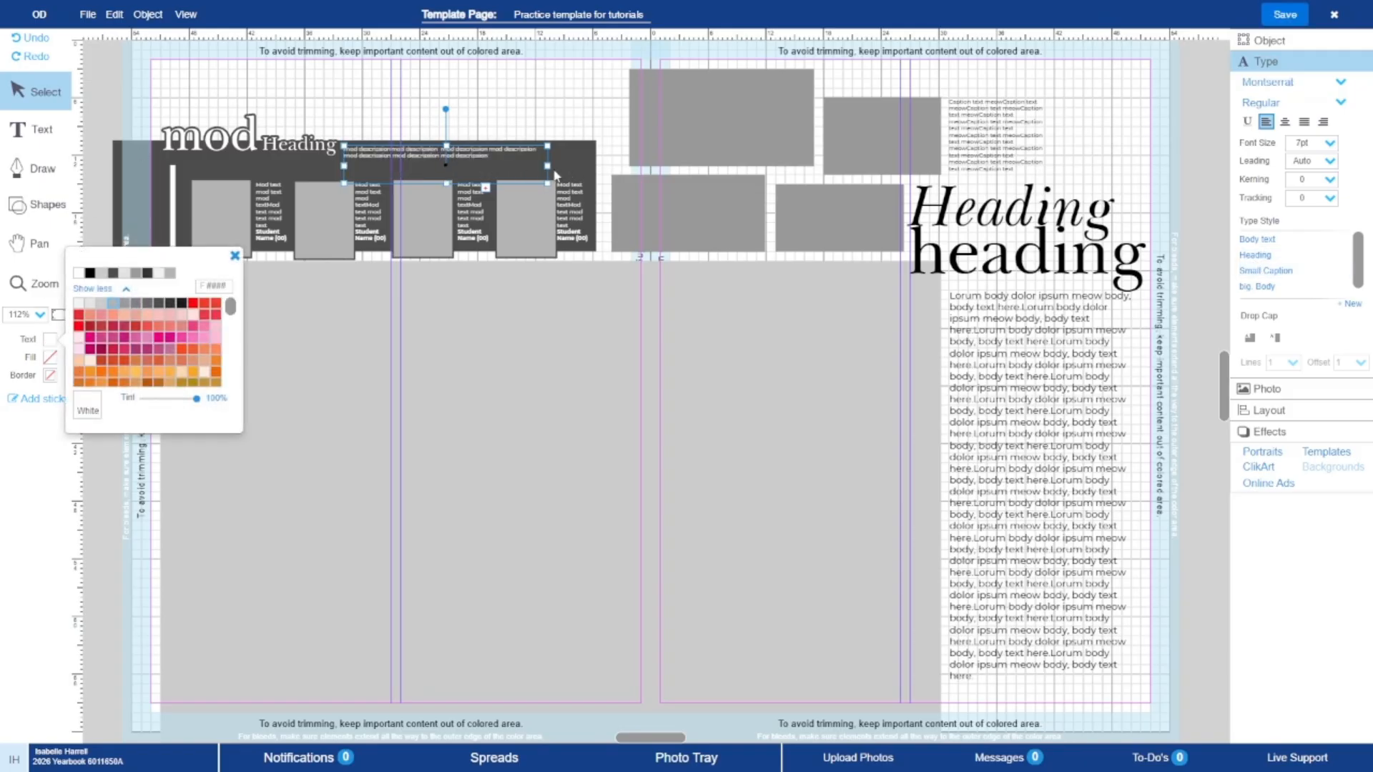
- Widen the description box almost to the dark box's right edge and paste in more copies of the description text
left_click_drag(548, 168, 588, 167)
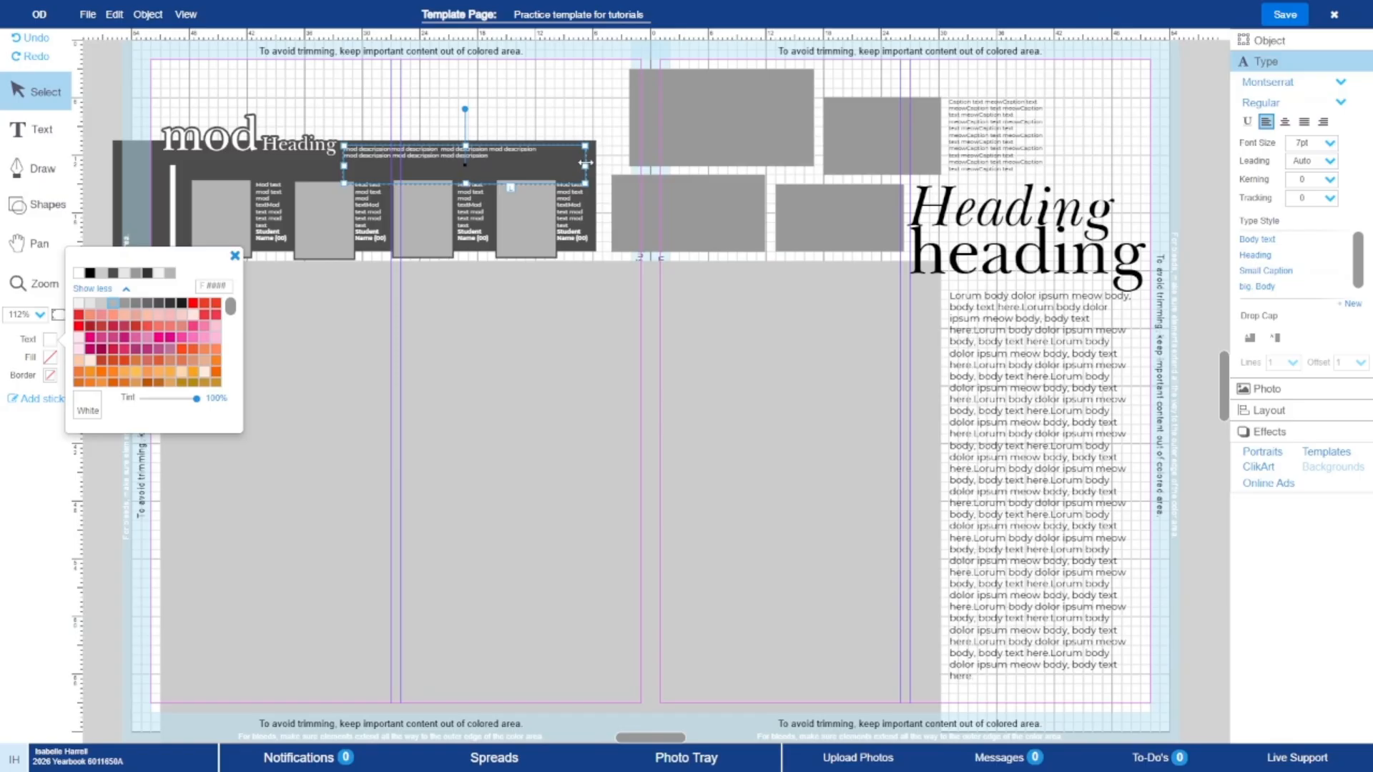
double_click(530, 160)
key("ctrl+v")
key("ctrl+v")
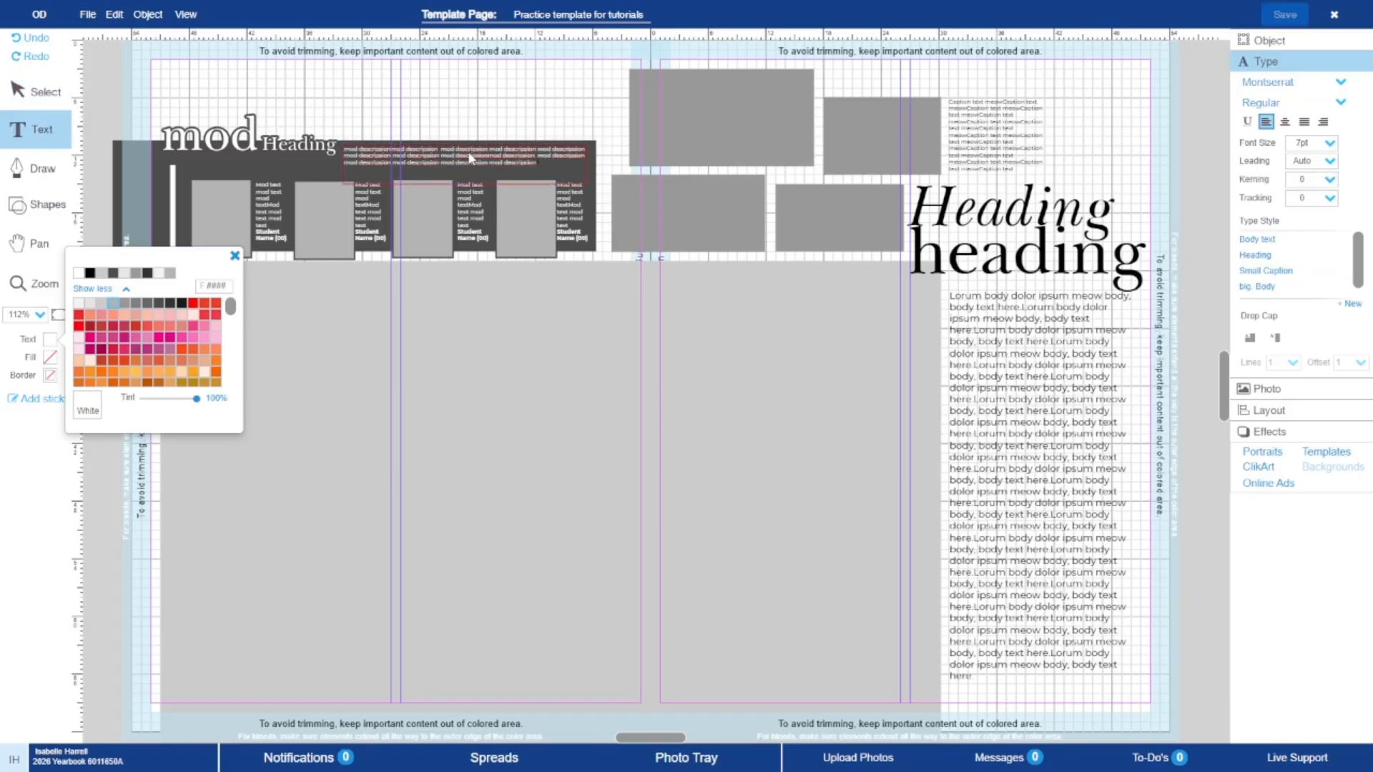
left_click(58, 101)
left_click(379, 133)
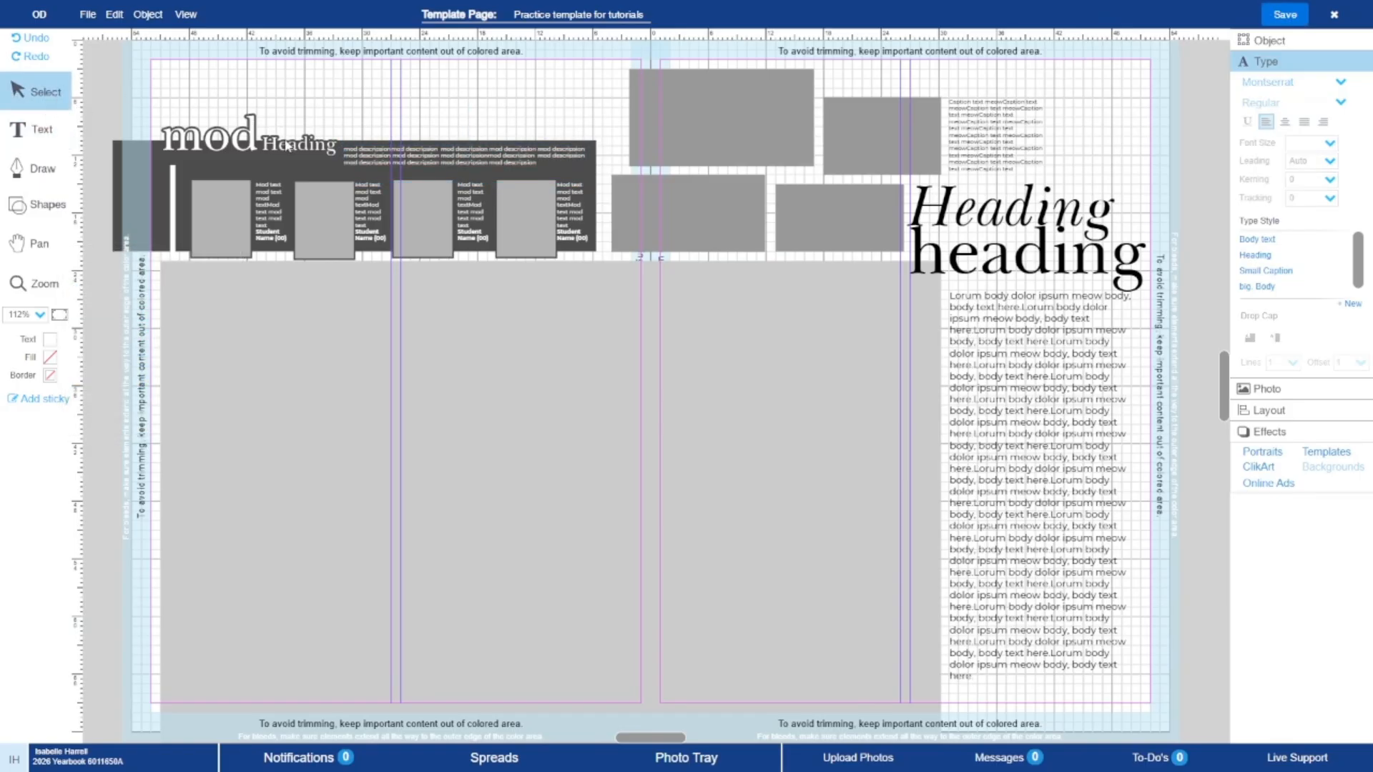
- Nudge the "mod" and "Heading" words down together so they sit further inside the dark box
left_click_drag(148, 82, 288, 135)
key("Down")
key("Down")
key("Down")
key("Down")
key("Down")
key("Down")
key("Down")
key("Down")
key("Down")
key("Down")
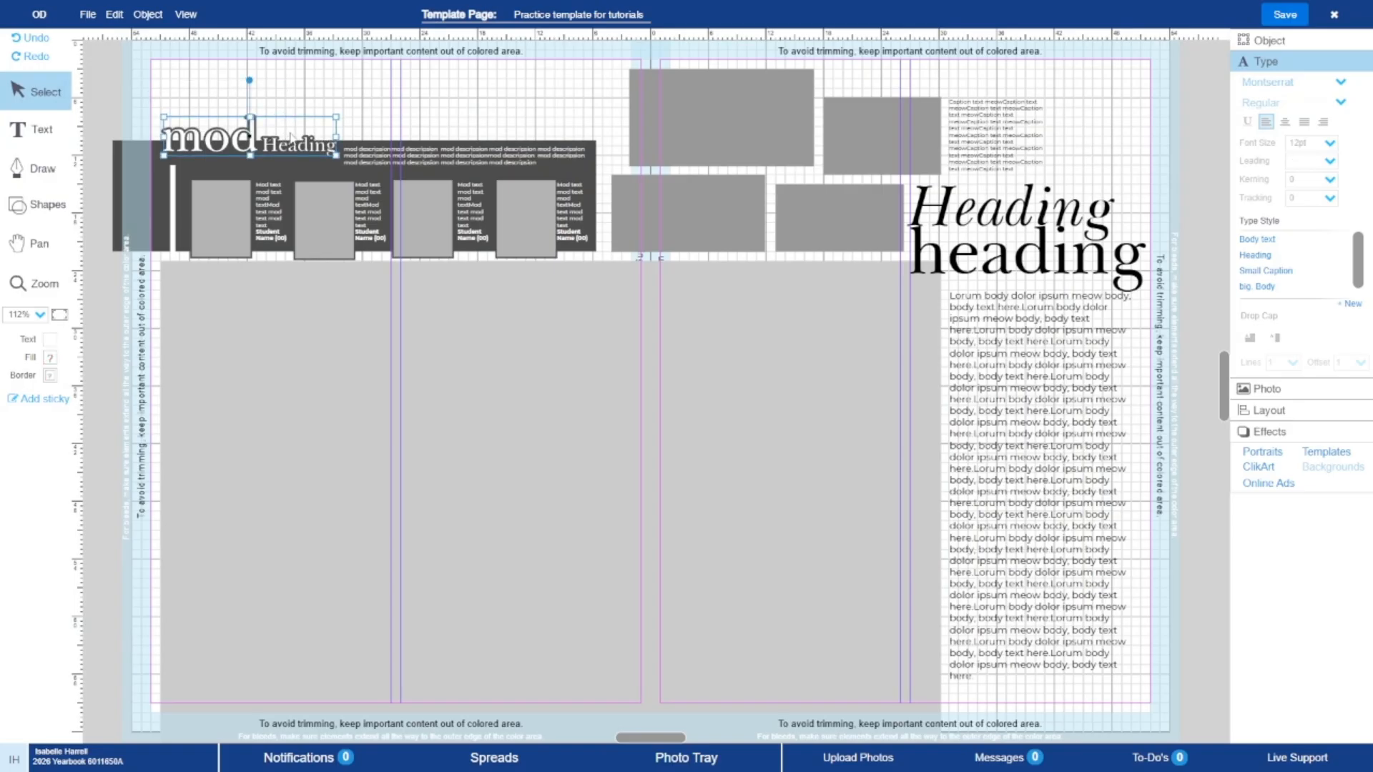
key("Up")
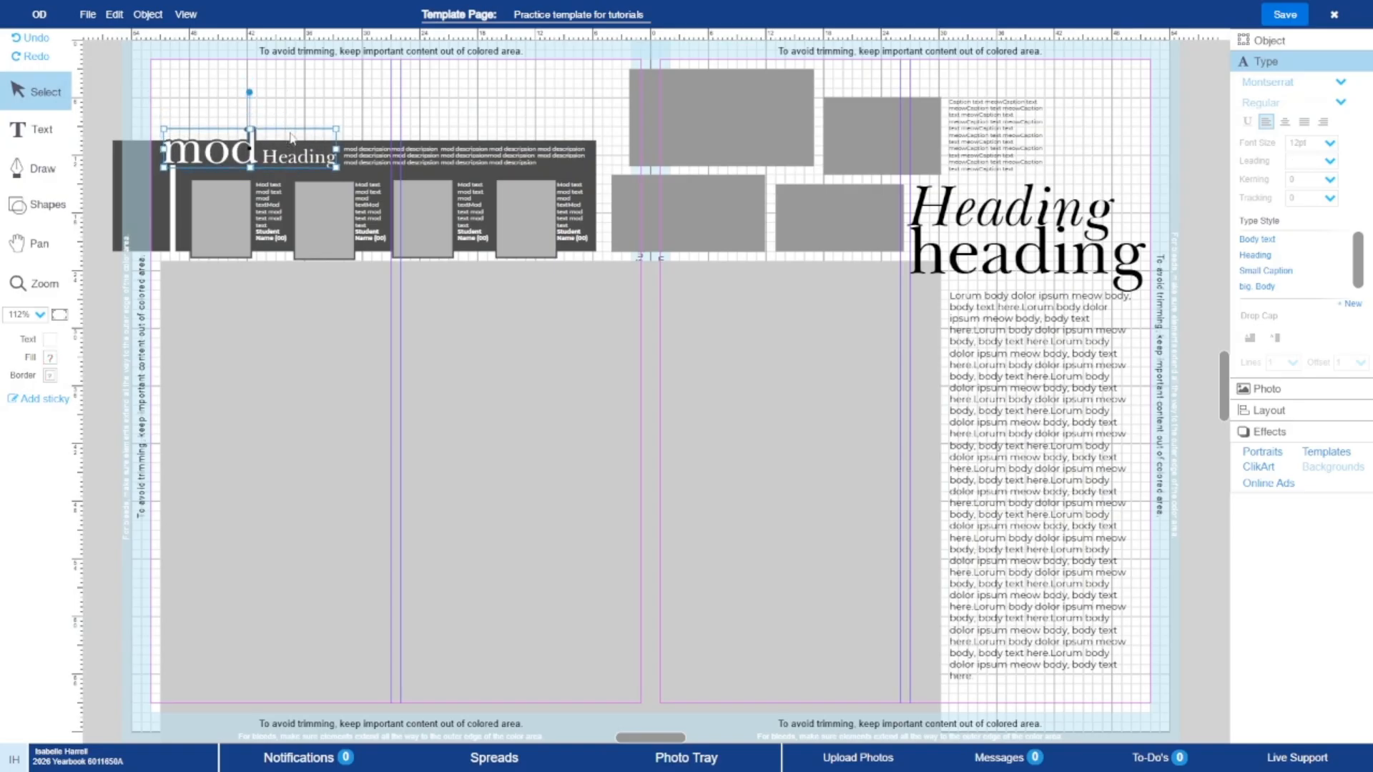
left_click(313, 107)
- Shorten the white vertical bar from its upper end so it starts below the word "mod"
left_click(173, 204)
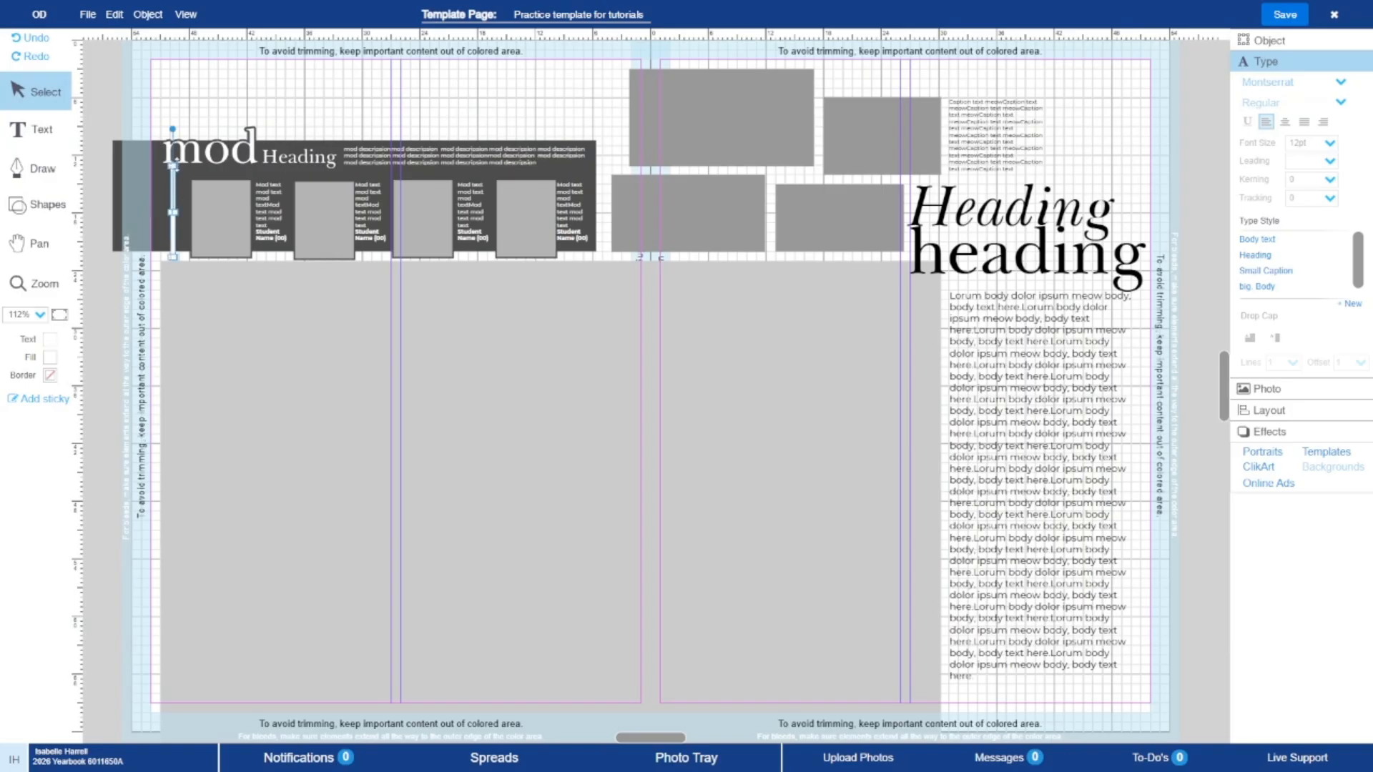
left_click_drag(174, 166, 173, 180)
left_click(284, 106)
- Nudge the row of four grey boxes and mod texts up slightly inside the dark box
left_click_drag(609, 260, 184, 220)
left_click(146, 212, "shift")
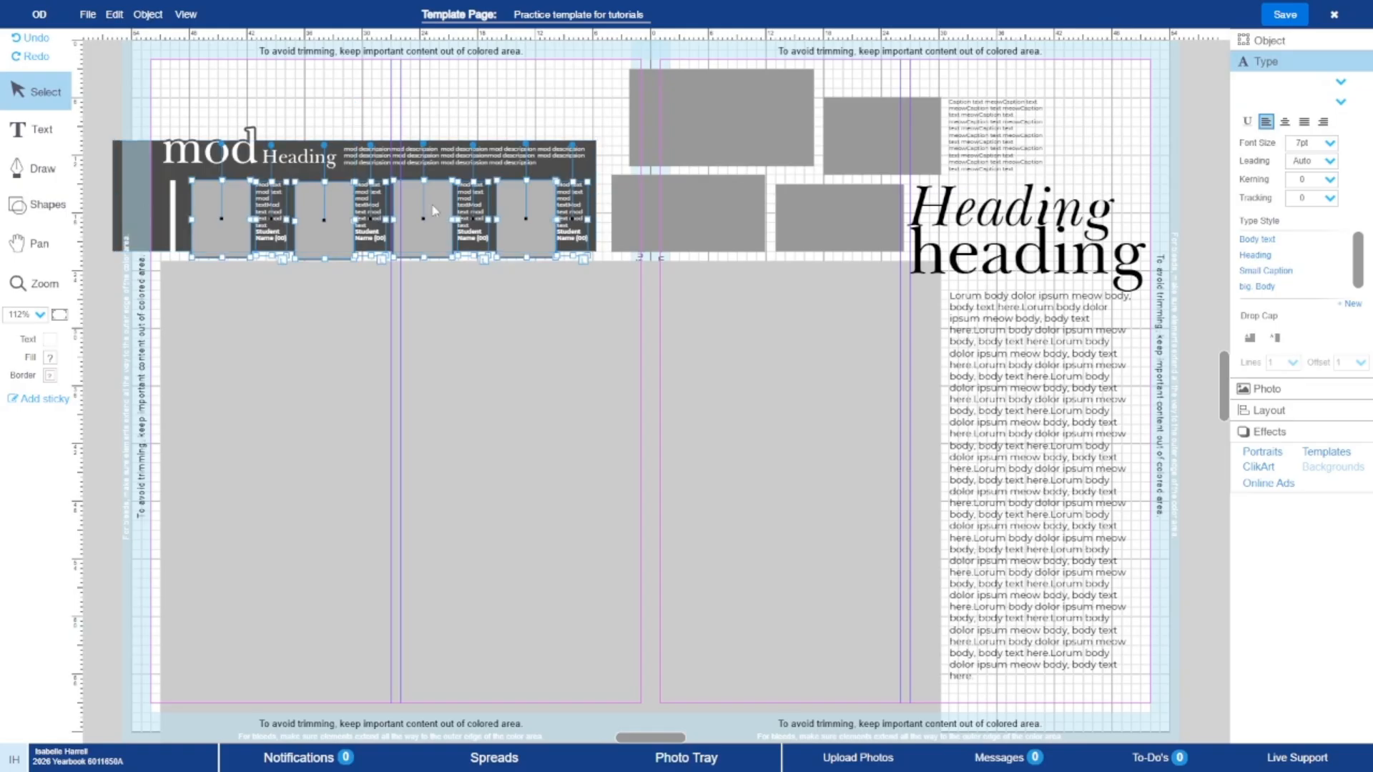
key("Up")
key("Up")
key("Up")
key("Up")
key("Up")
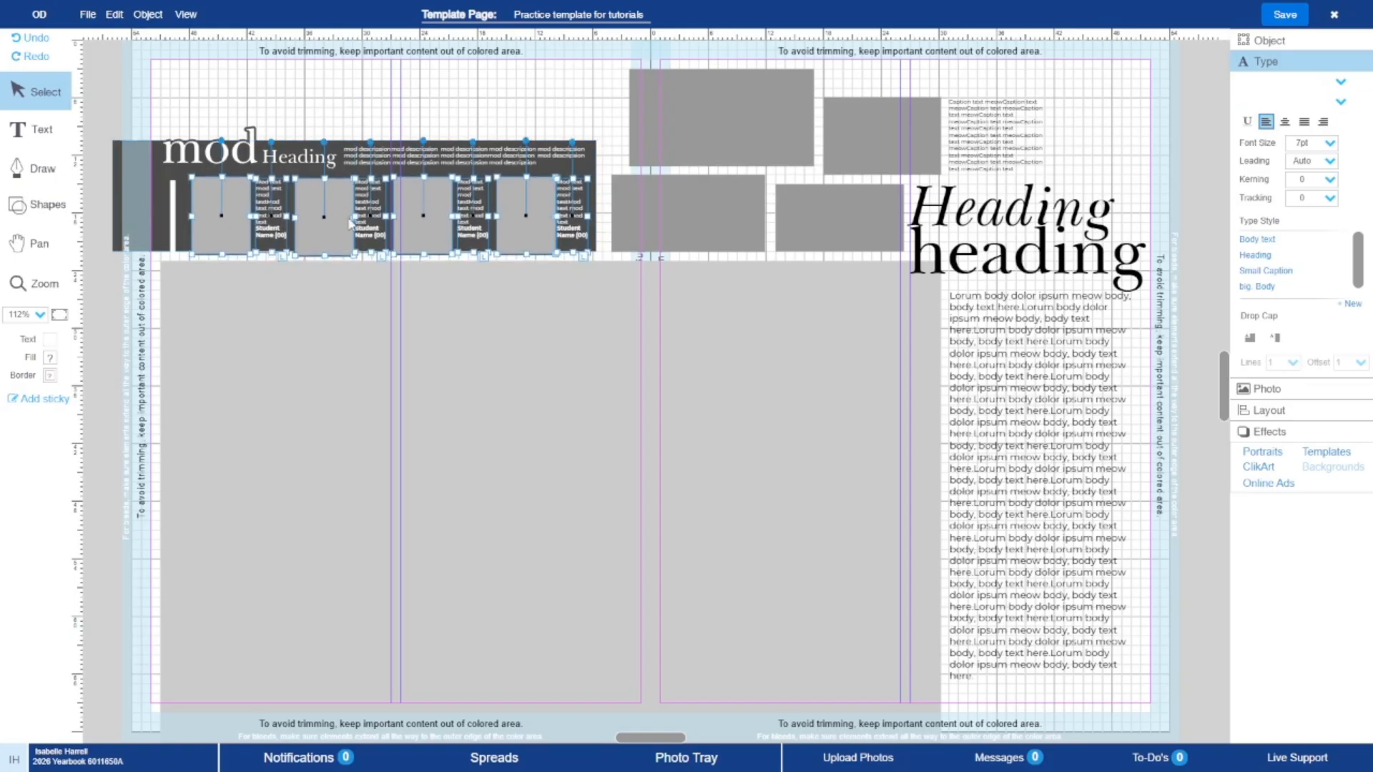
left_click(318, 103)
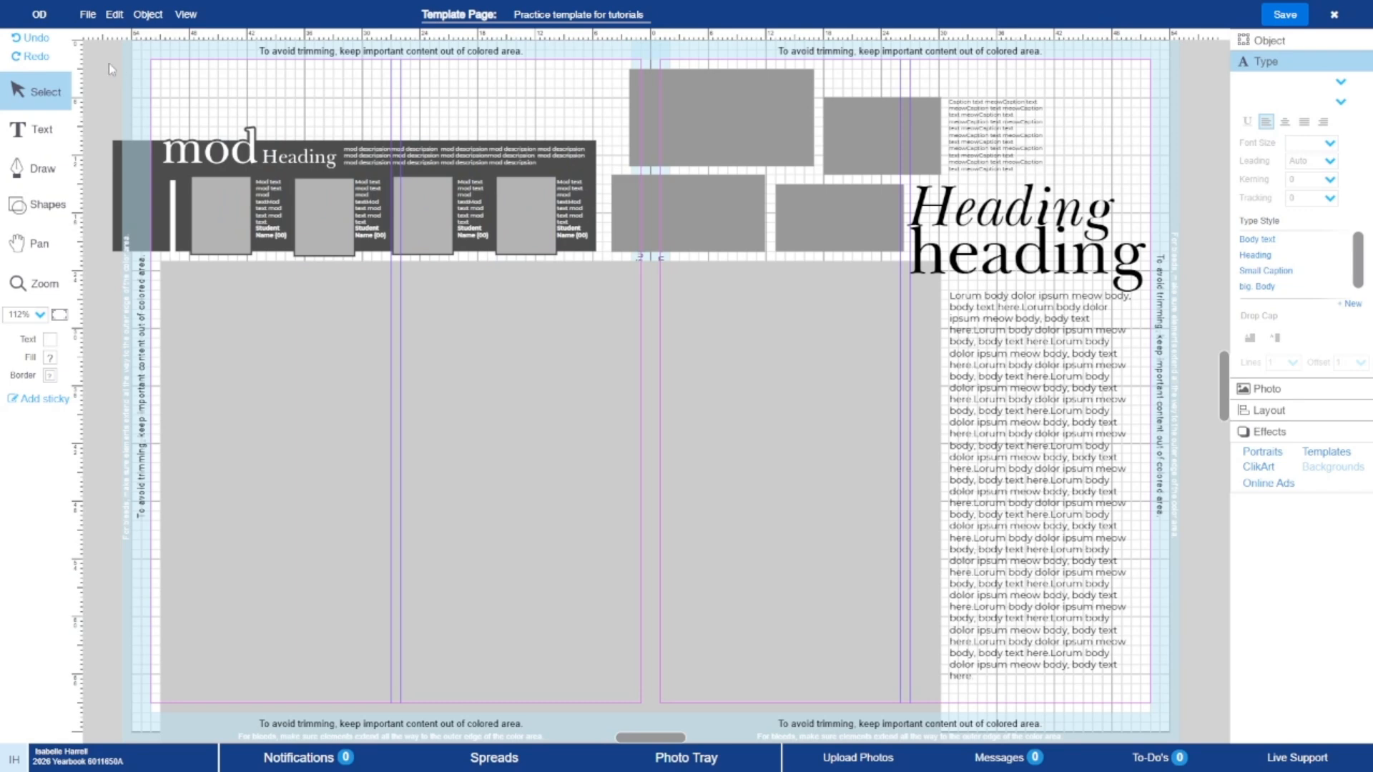
- Try moving the entire mod section up and down the page, and undo the moves
left_click_drag(136, 100, 612, 251)
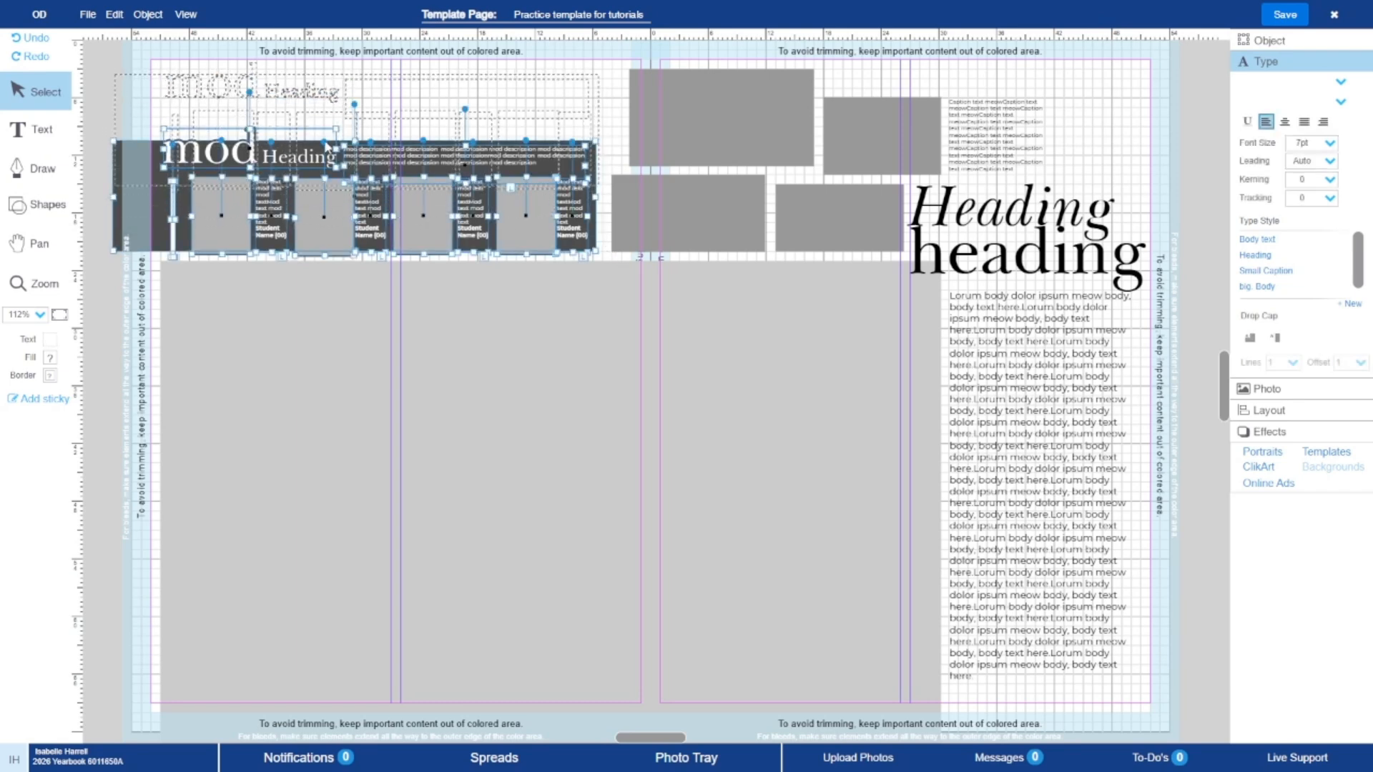
left_click_drag(323, 192, 326, 162)
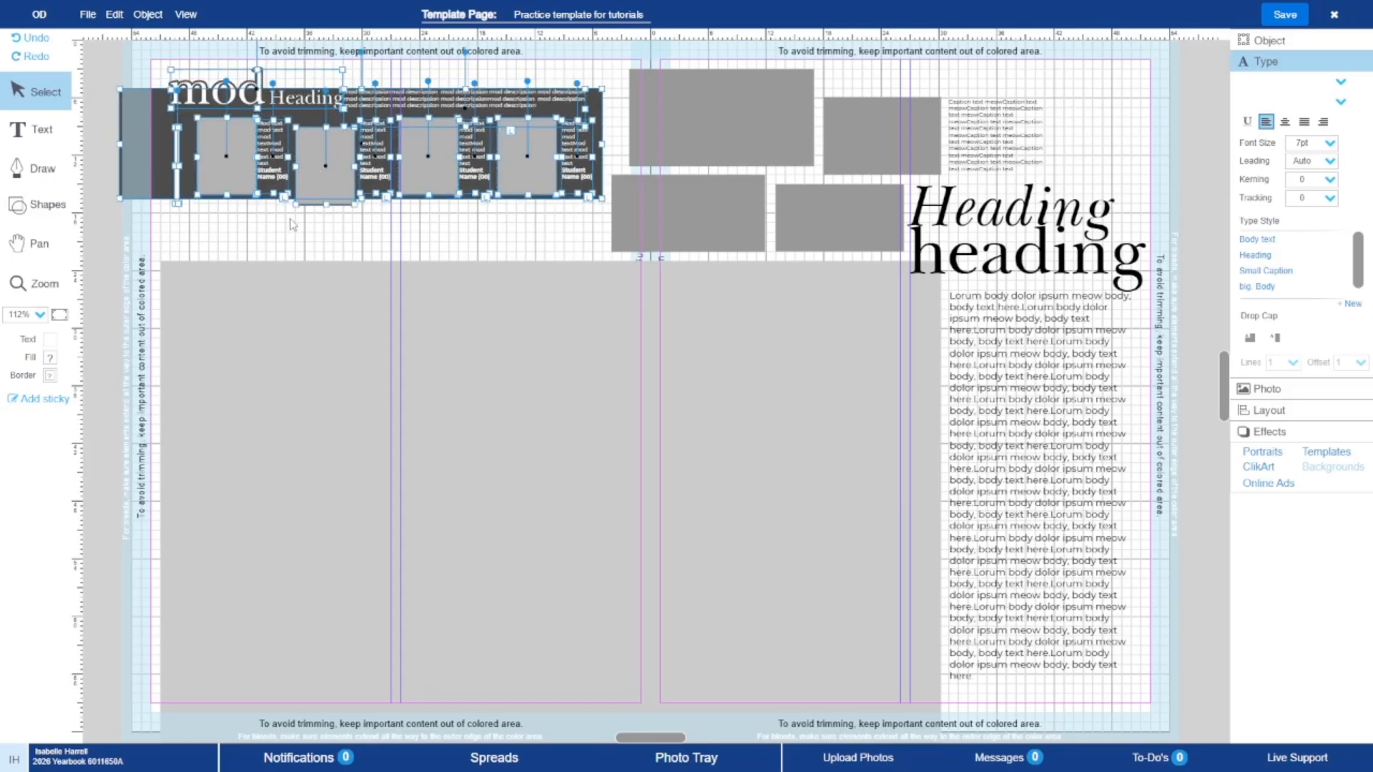
left_click_drag(309, 182, 308, 261)
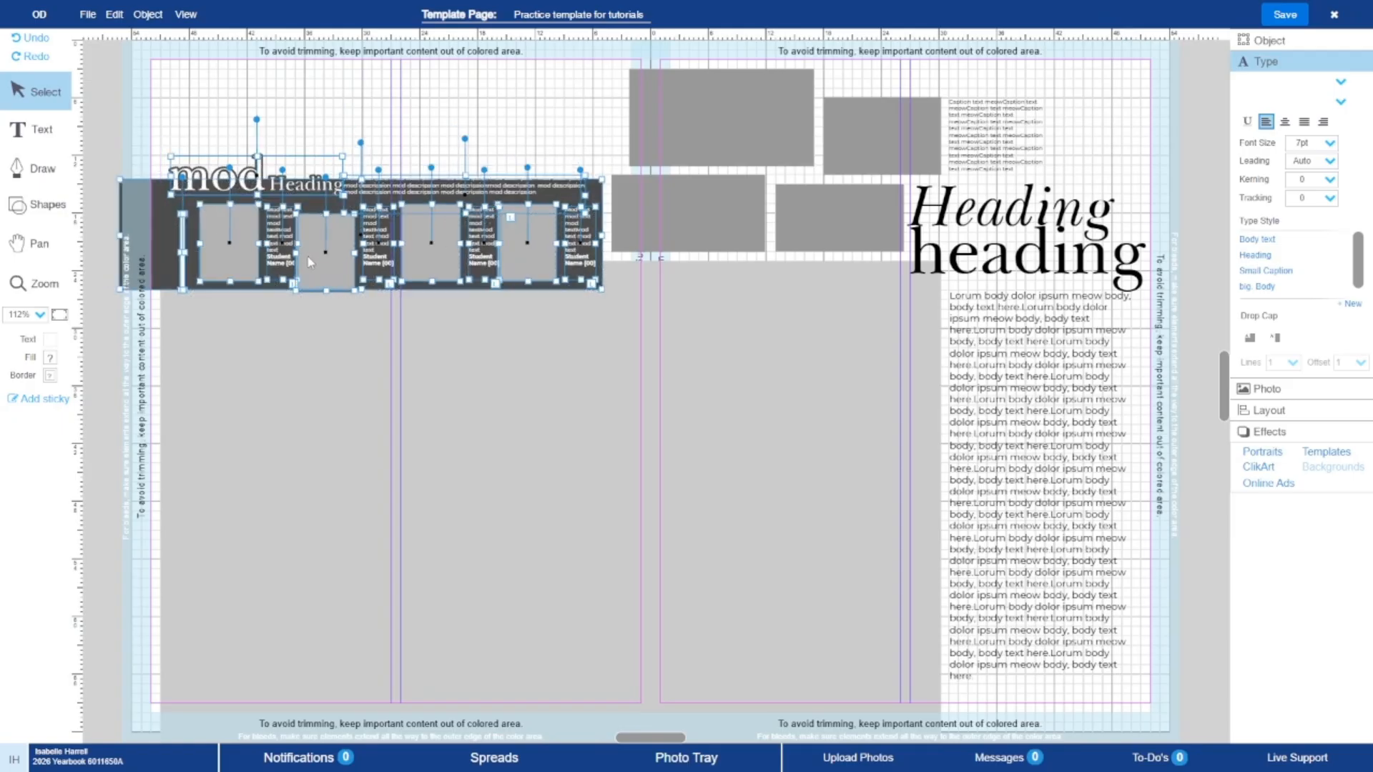
left_click(241, 134)
left_click(498, 188)
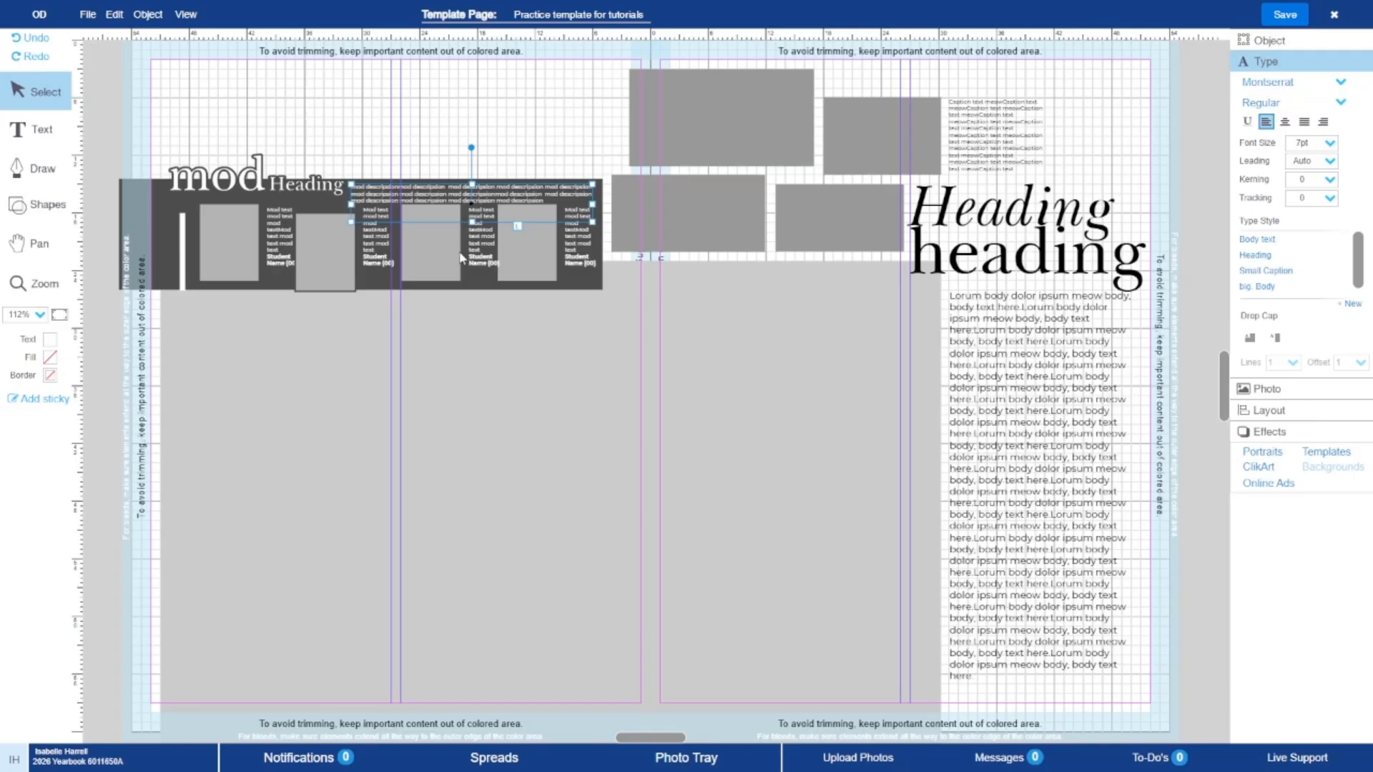
key("ctrl+z")
key("ctrl+z")
key("ctrl+z")
key("ctrl+z")
key("ctrl+z")
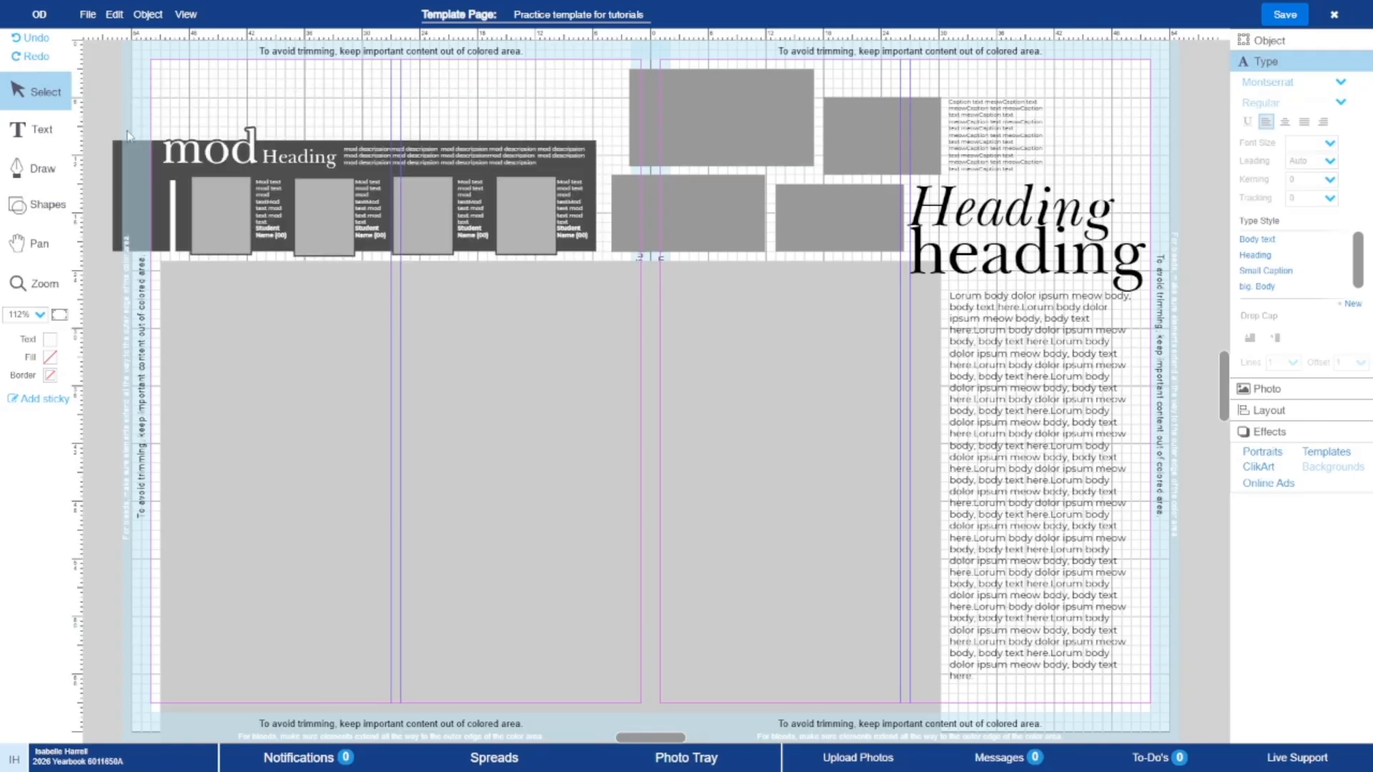
- Group all elements of the mod section and move the group down so its lower part overlaps the large grey photo area
left_click_drag(78, 108, 429, 194)
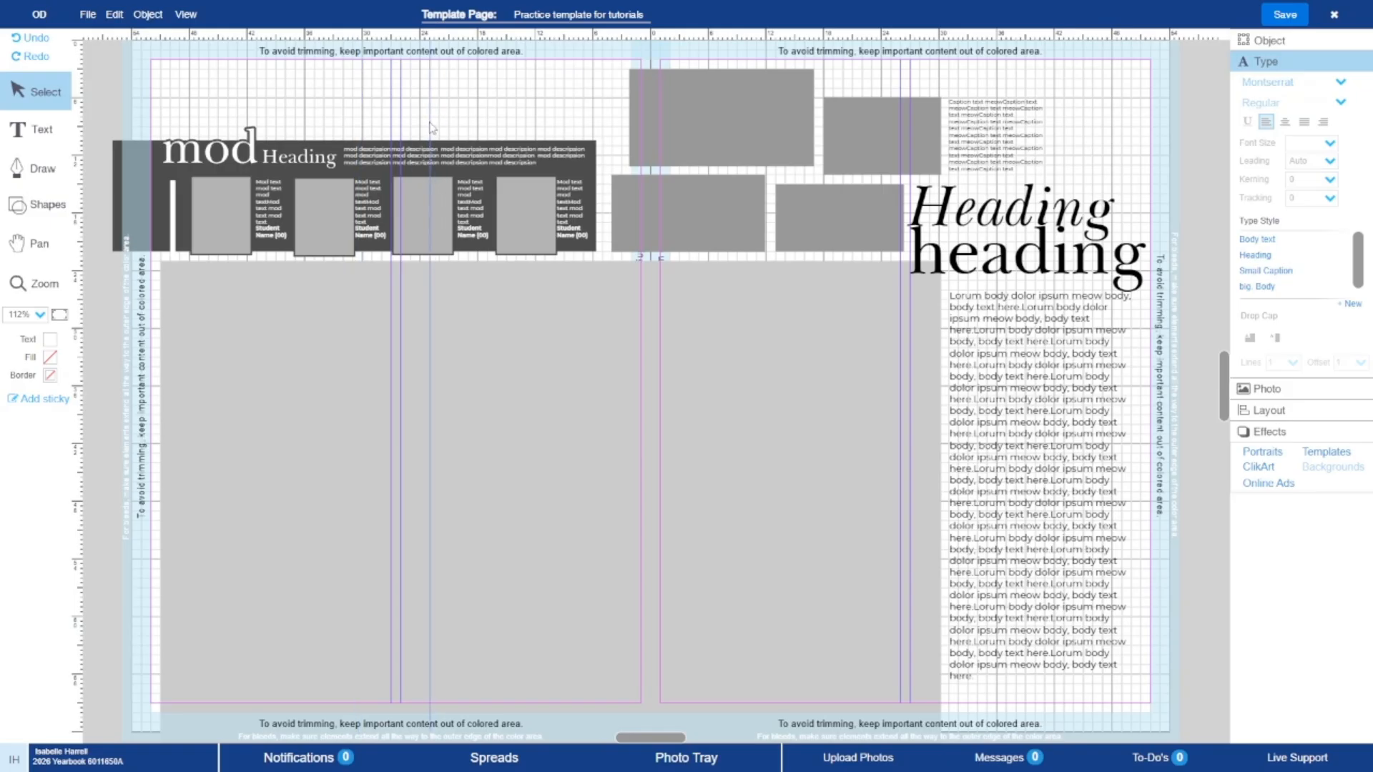
left_click_drag(429, 127, 92, 116)
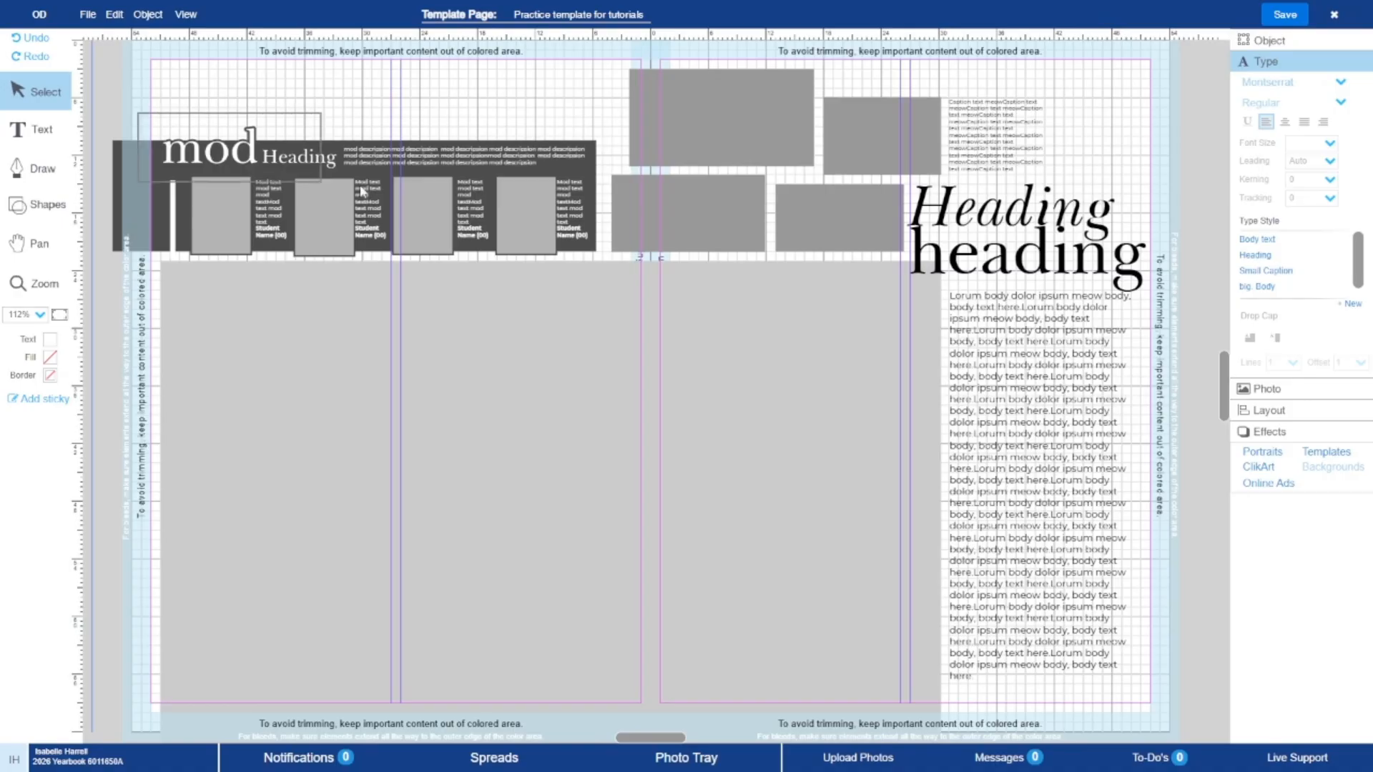
left_click_drag(361, 187, 576, 226)
right_click(557, 221)
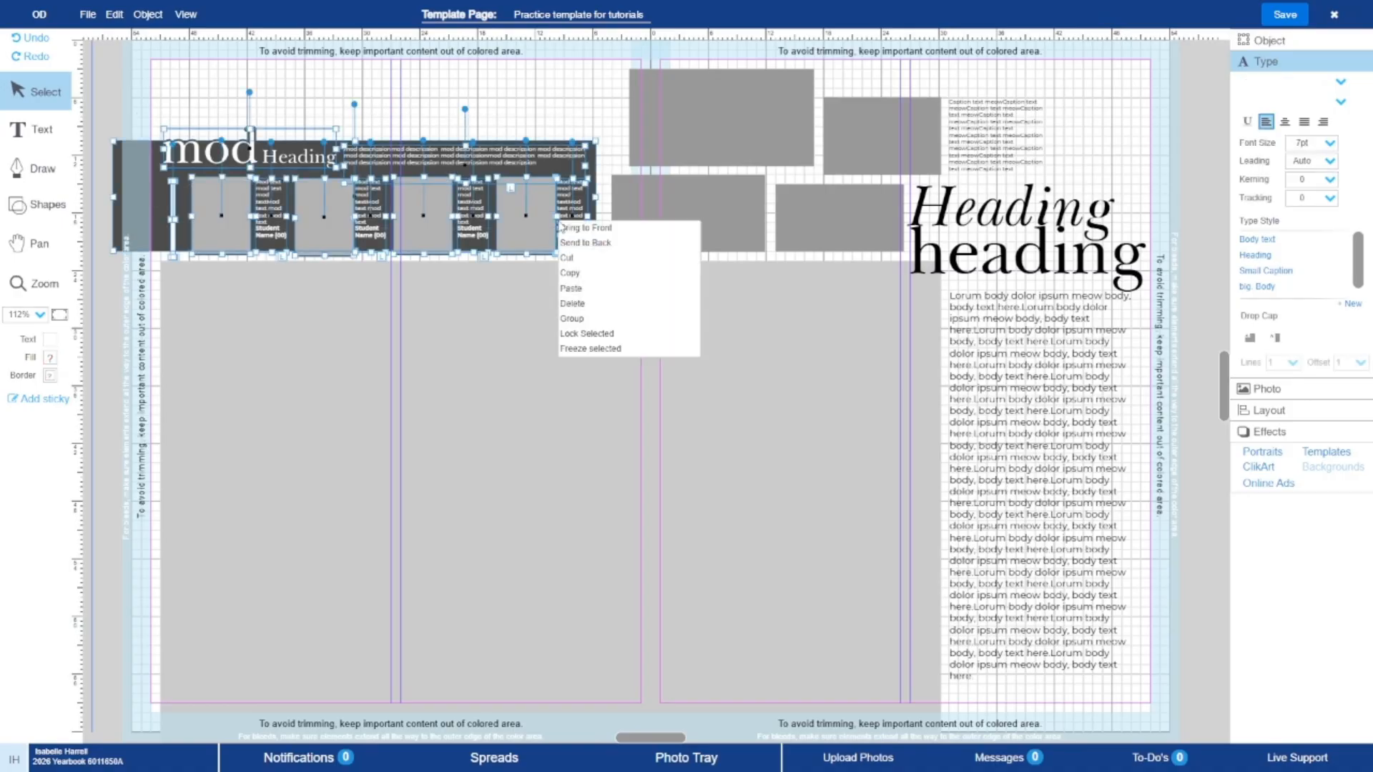
left_click(567, 319)
left_click_drag(391, 166, 426, 225)
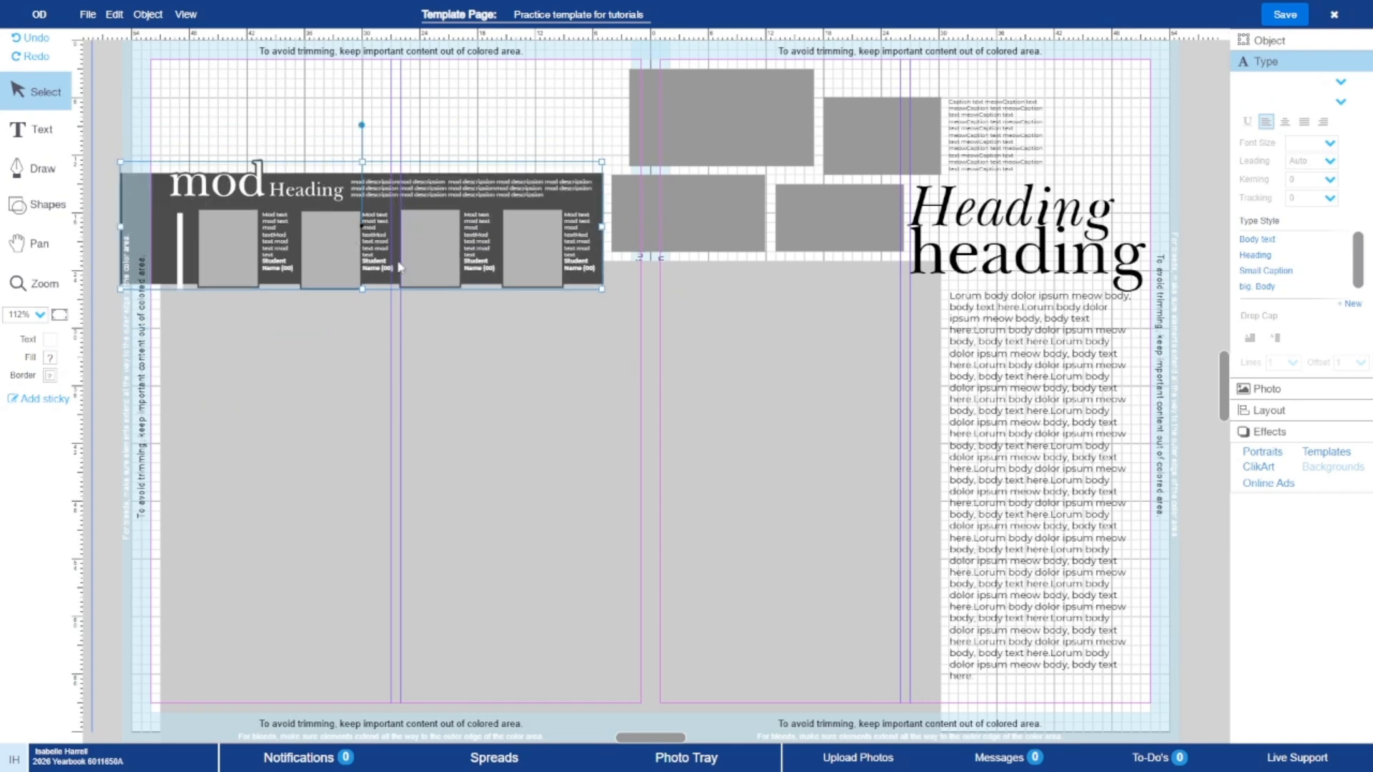
left_click(453, 115)
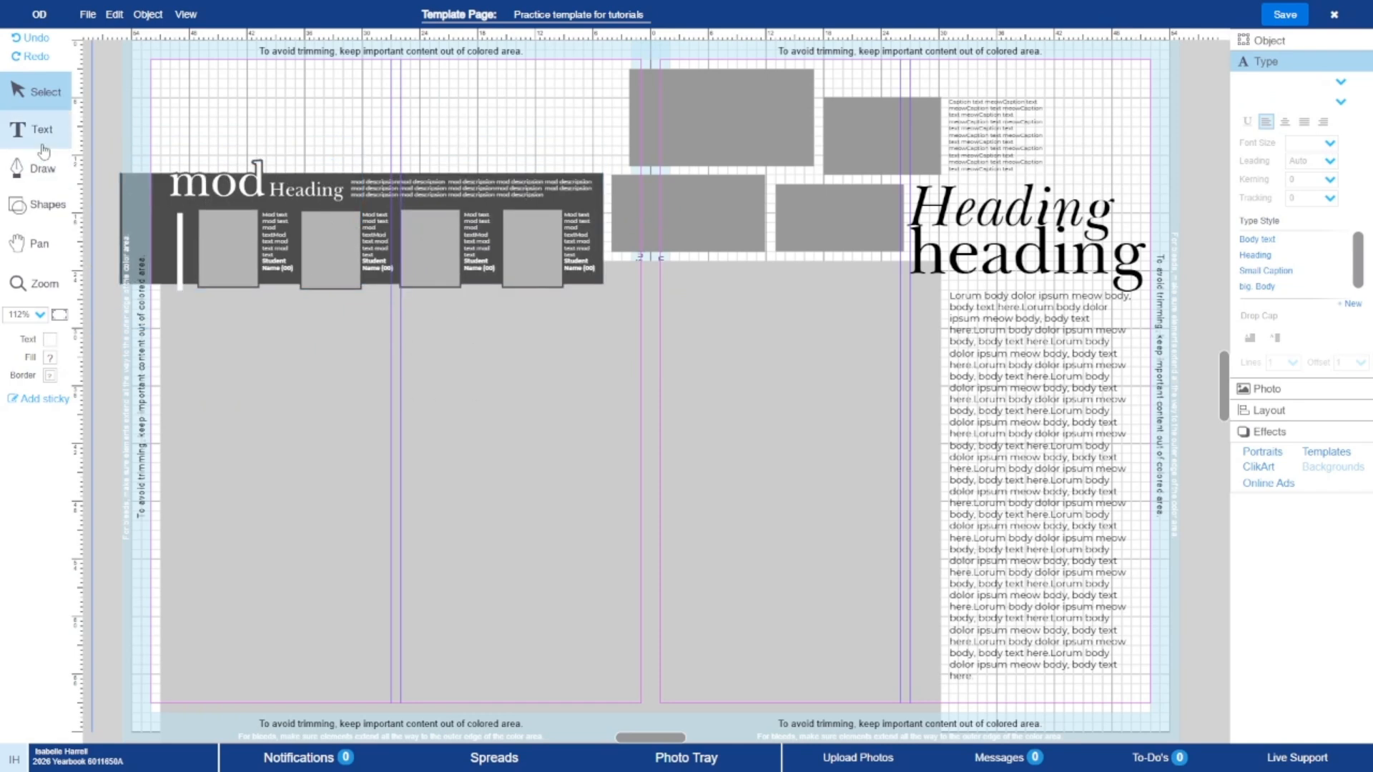
- Ungroup the mod section and shorten the white vertical bar slightly from its lower end
right_click(180, 239)
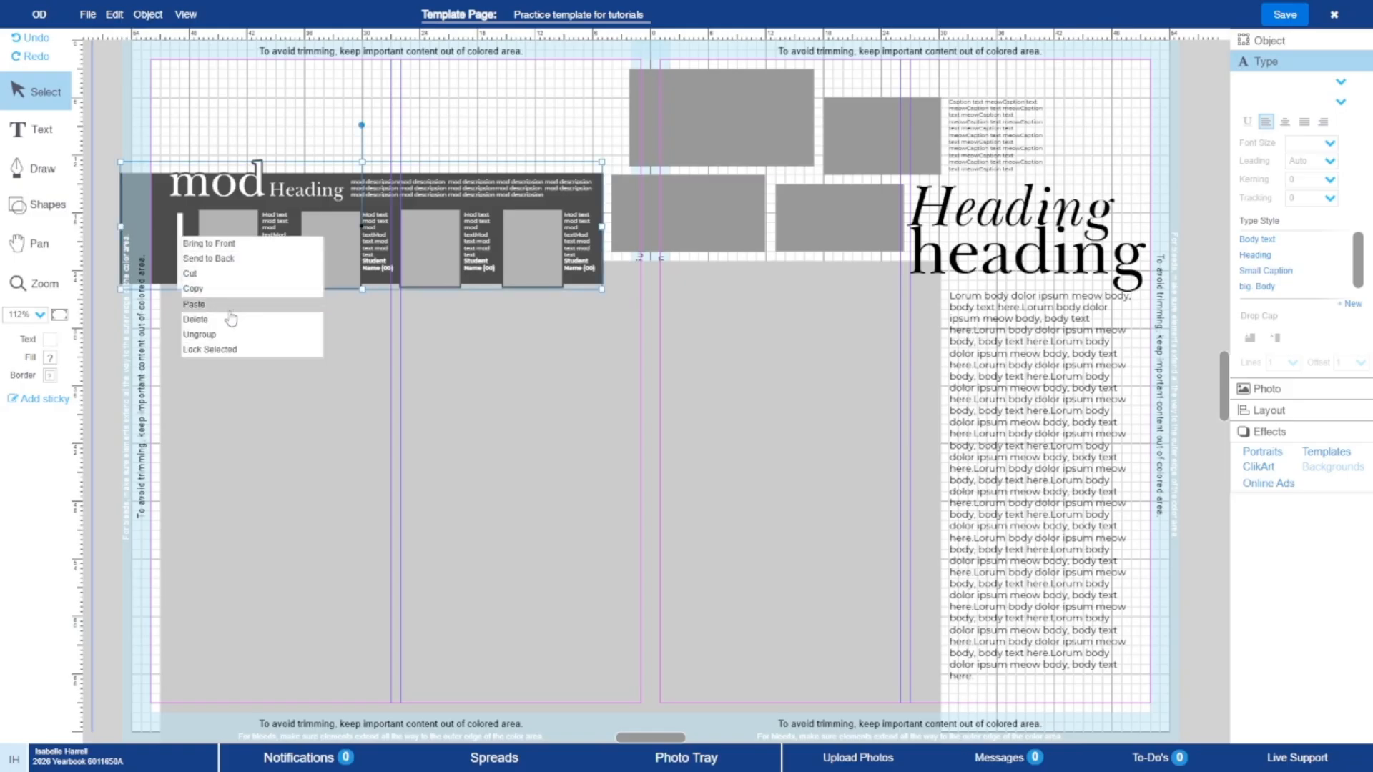
left_click(226, 335)
left_click(186, 129)
left_click(180, 254)
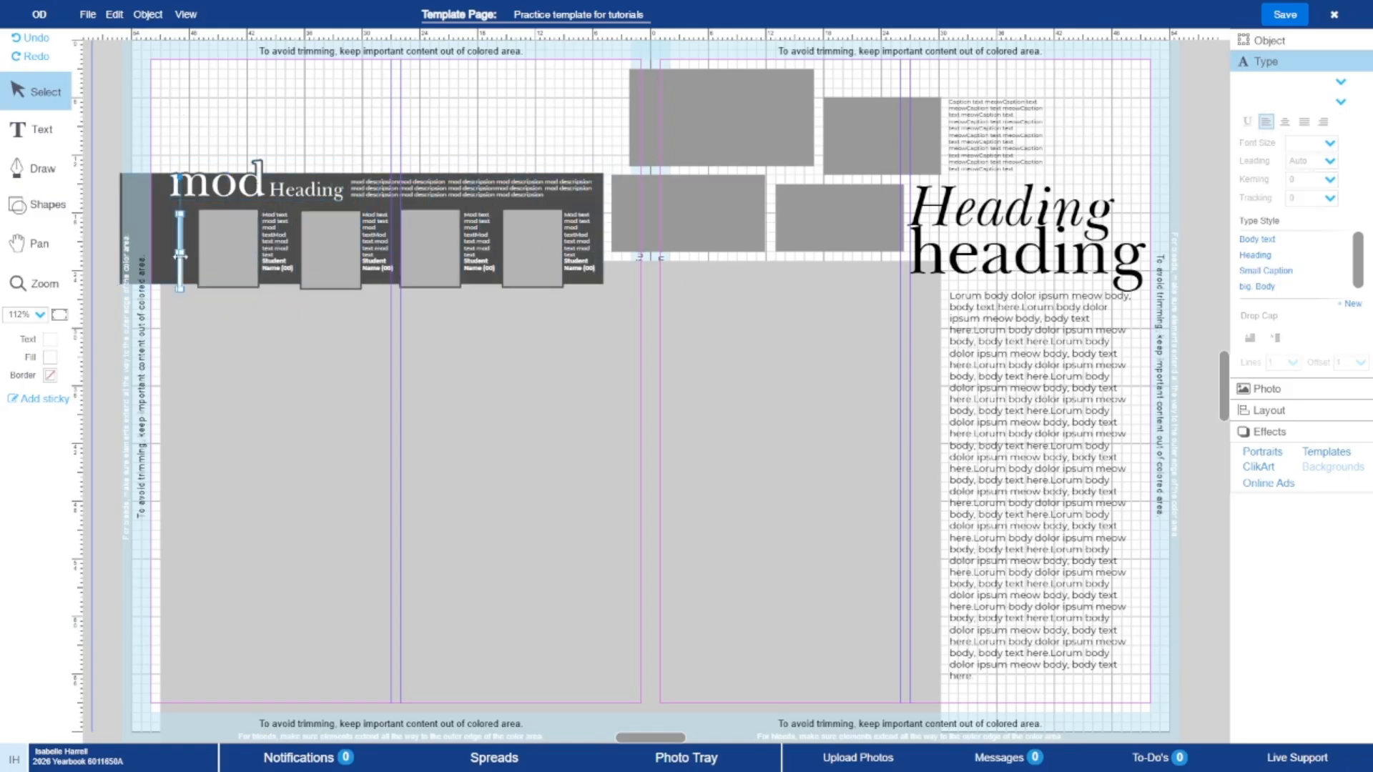
left_click(202, 123)
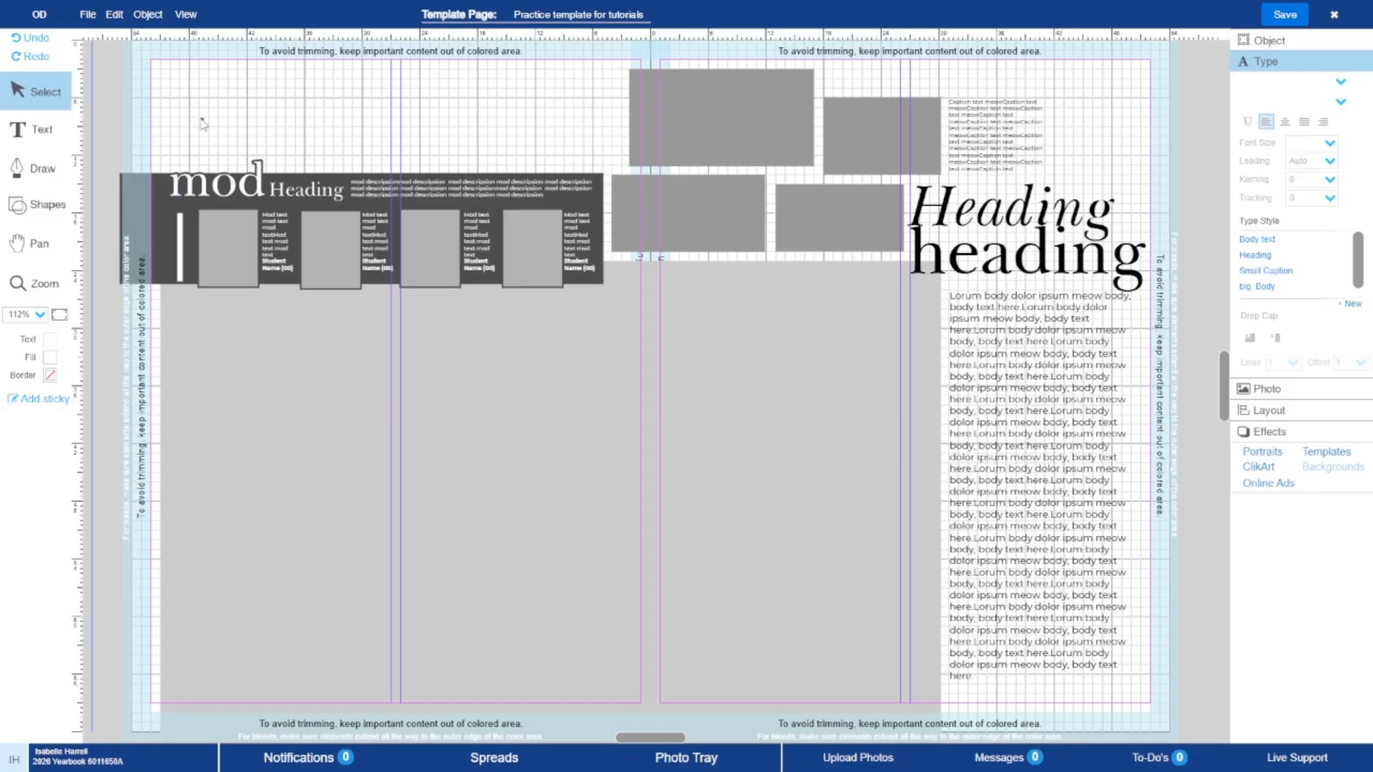
left_click(181, 248)
left_click_drag(181, 280, 180, 271)
left_click(223, 123)
- Select all elements of the mod section and group them again
left_click_drag(105, 123, 588, 245)
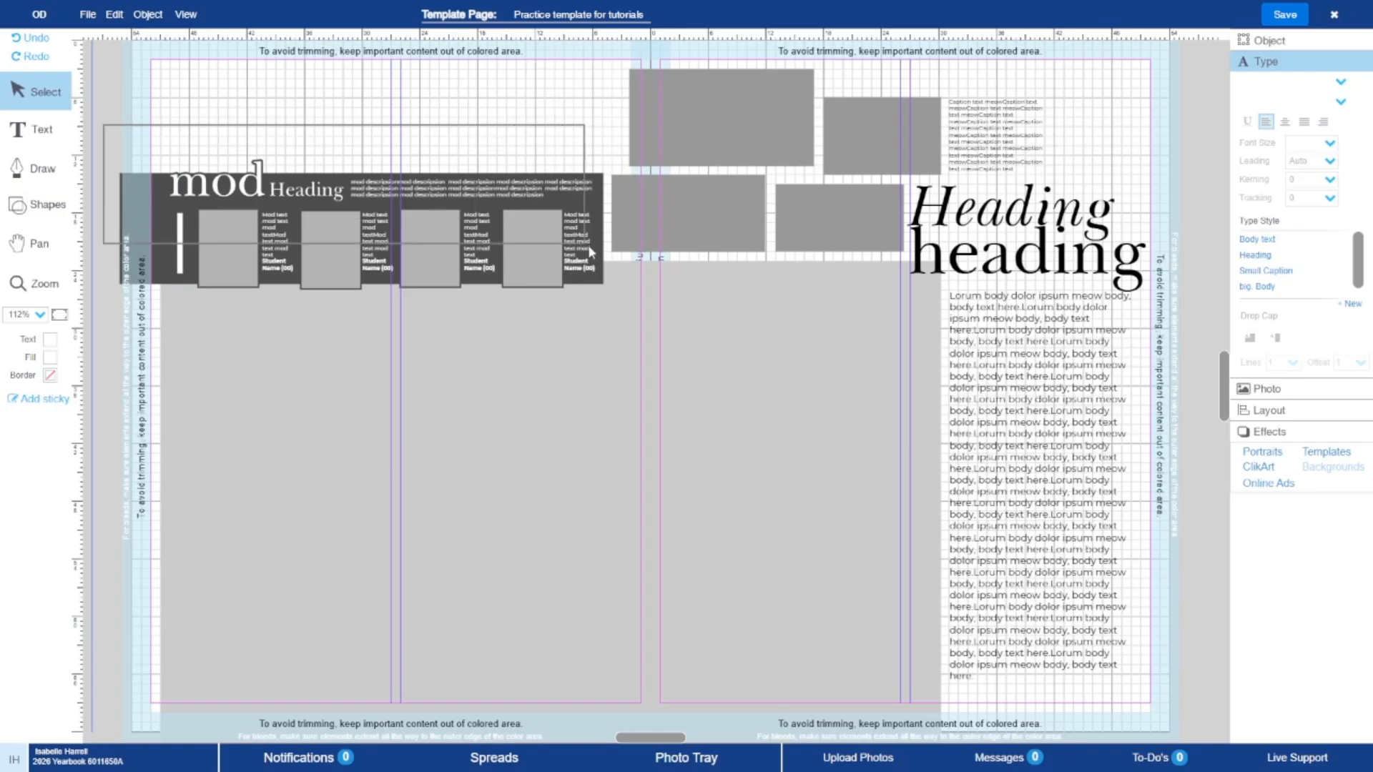
right_click(439, 241)
left_click(465, 342)
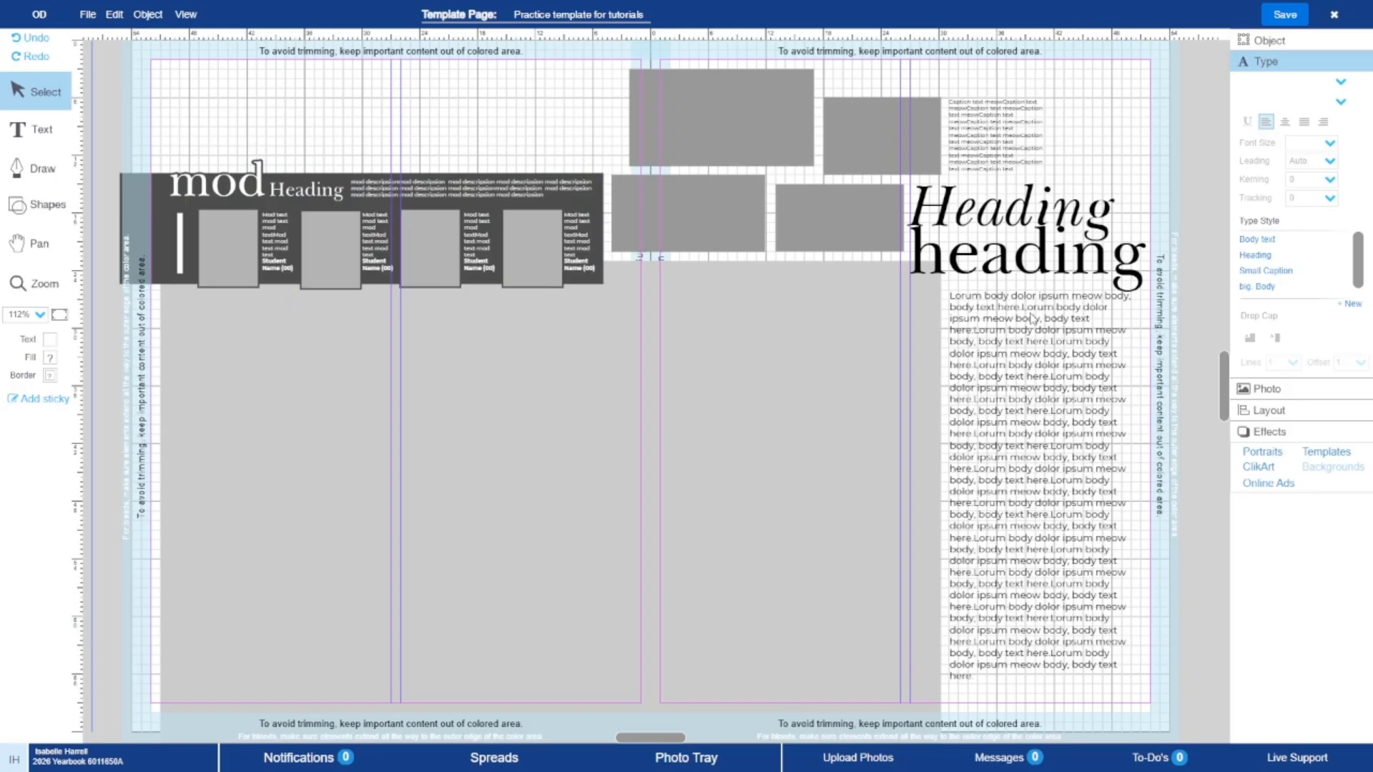
- Add a rectangle photo placeholder above the mod section, beside the largest medium-grey box, and fill it with light grey F0020
left_click(37, 204)
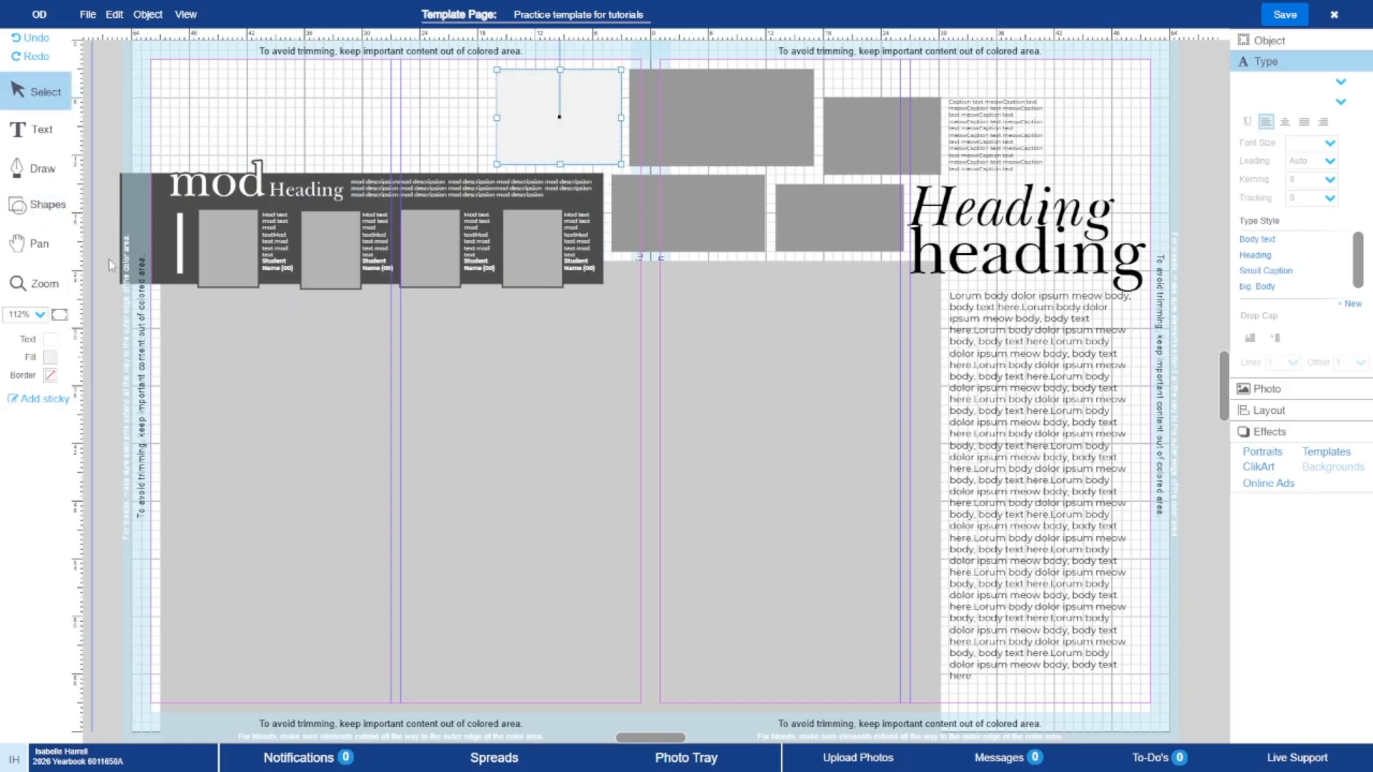
left_click(50, 357)
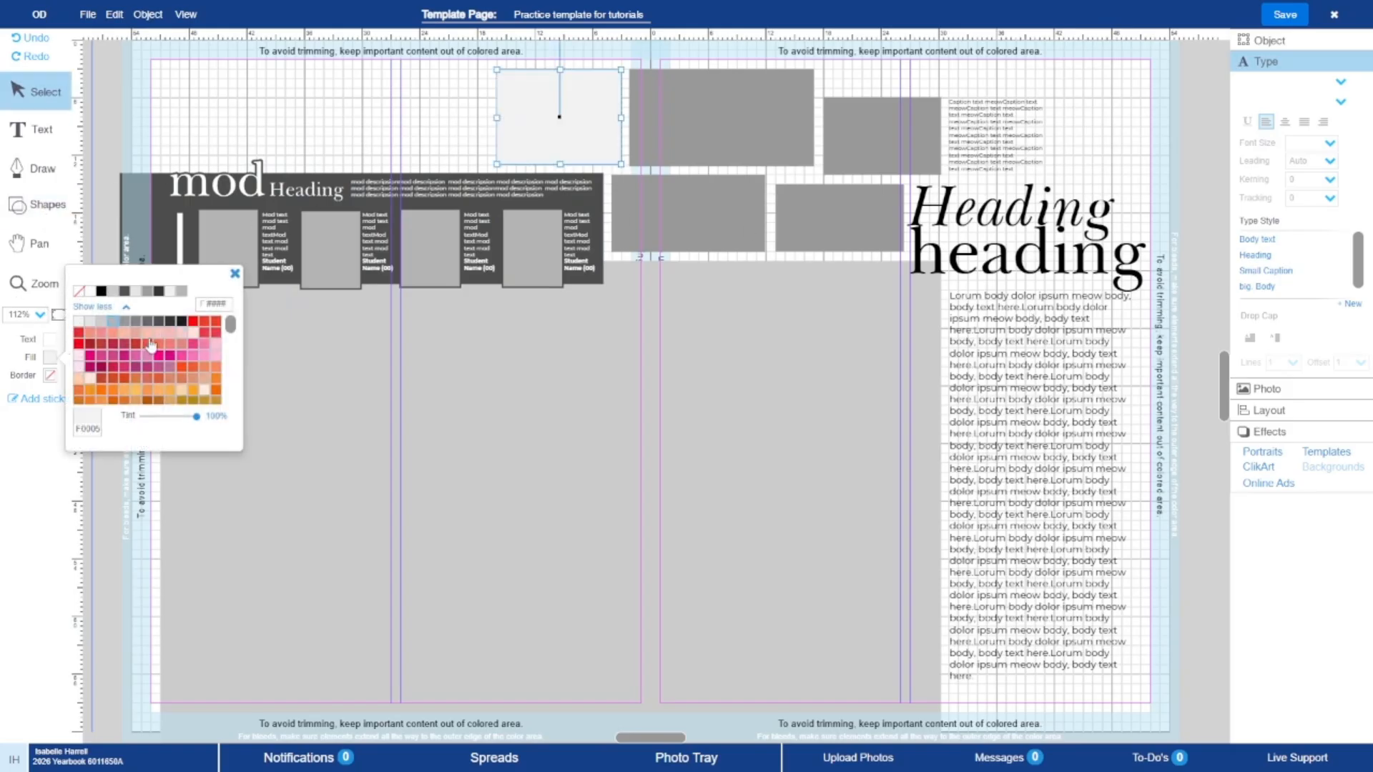
left_click(113, 291)
- Change the fill of the photo box next to the caption text to light grey F0020
left_click(652, 213)
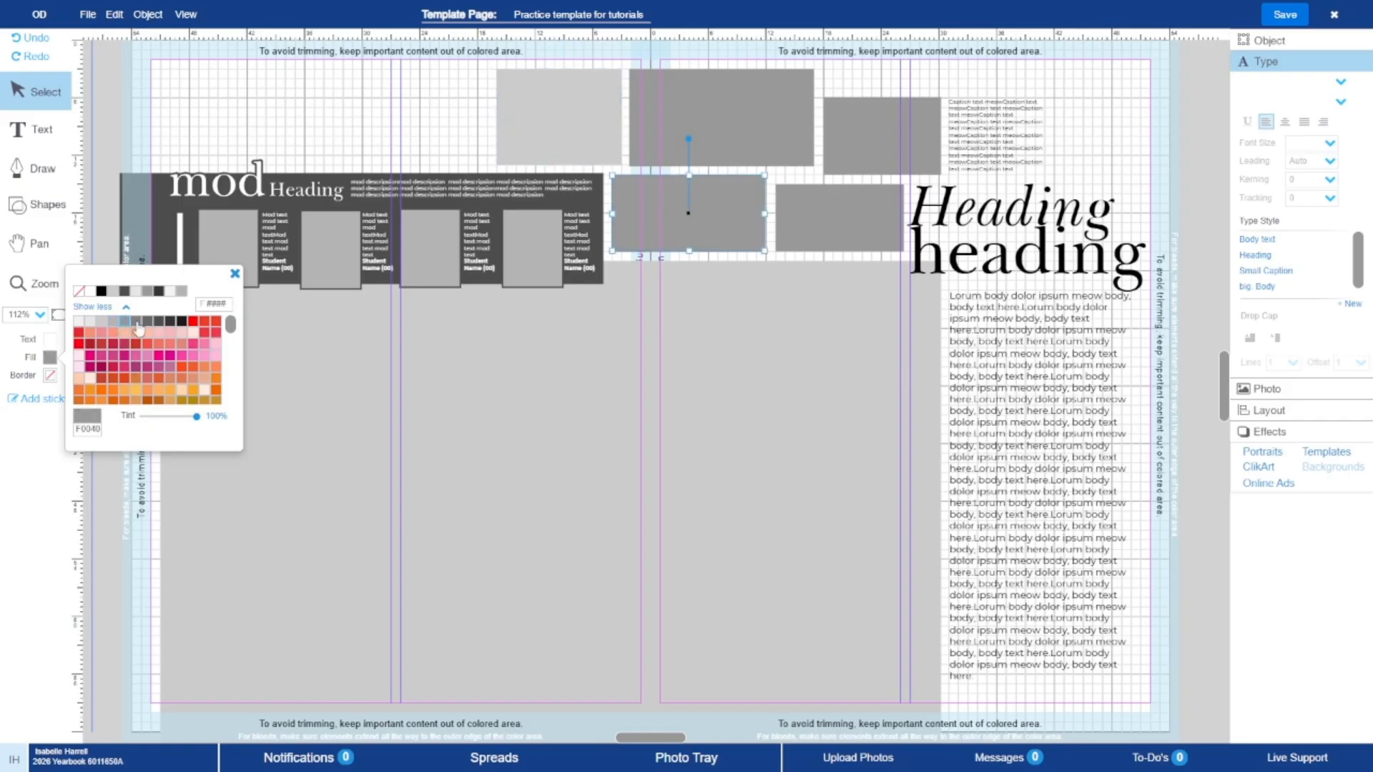
left_click(833, 164)
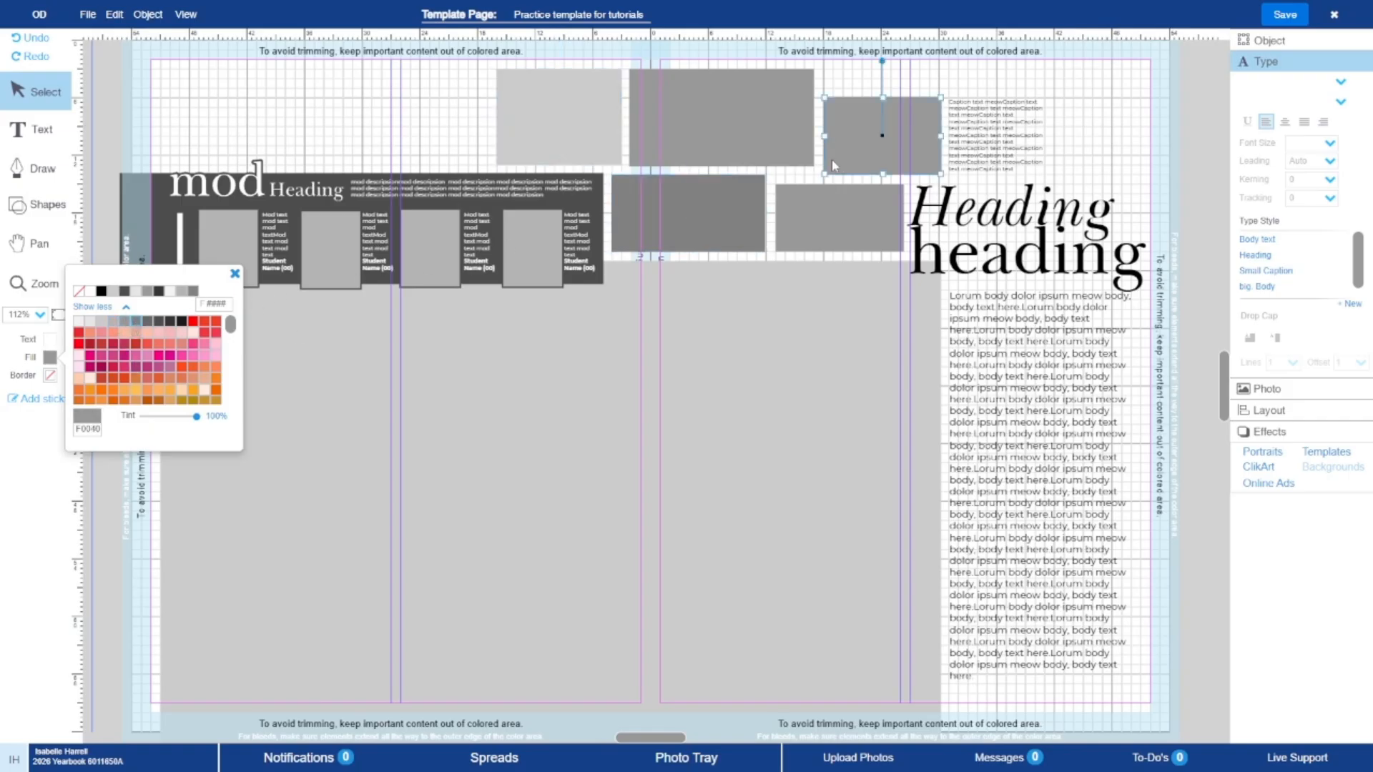
left_click(104, 307)
left_click(100, 351)
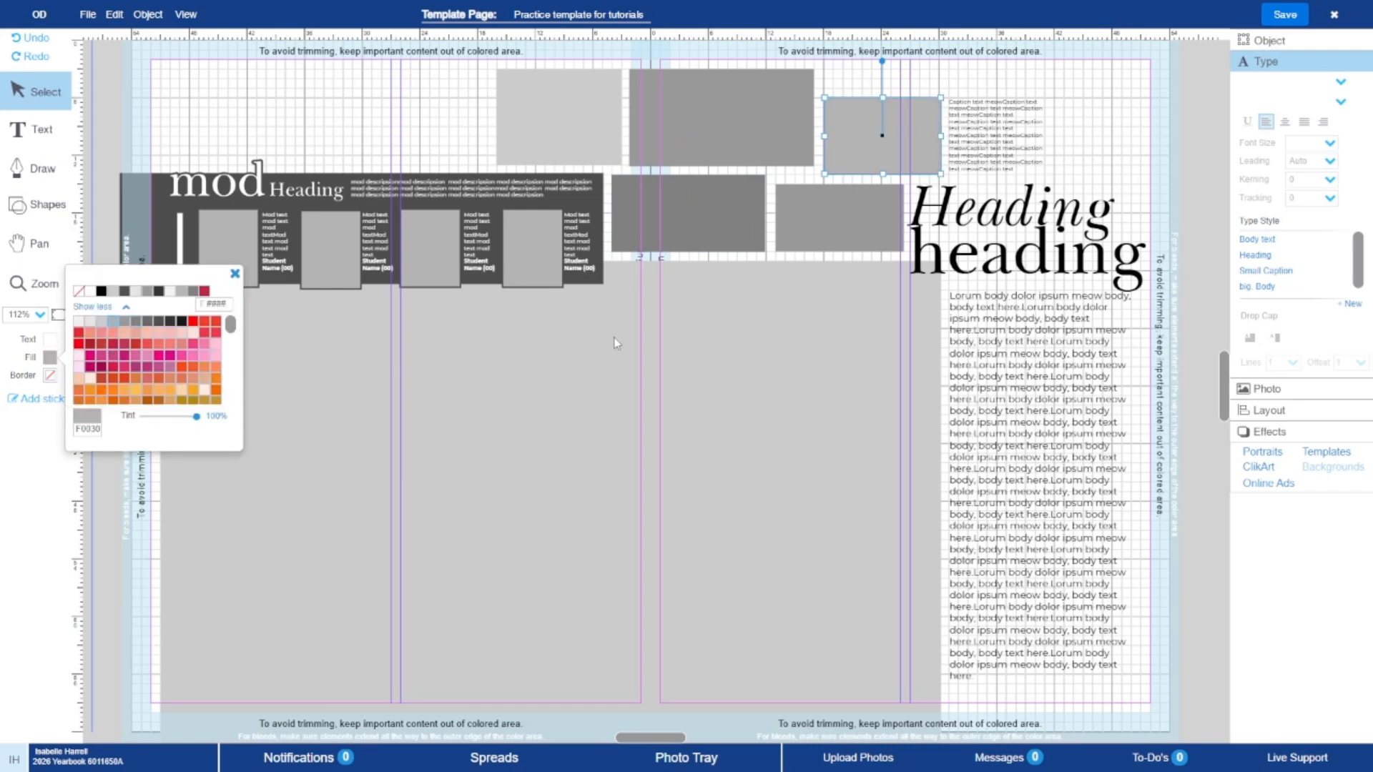
left_click(770, 249)
left_click(826, 171)
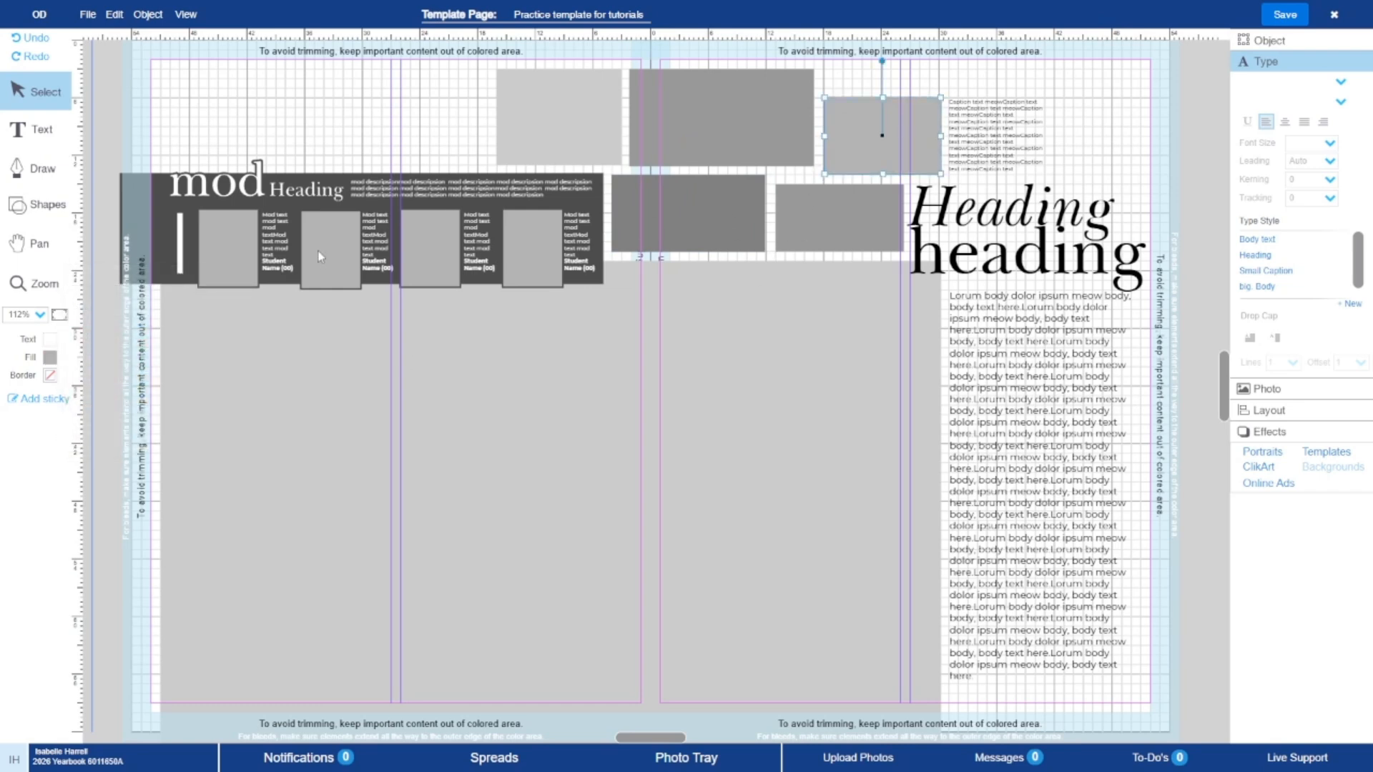
left_click(50, 356)
left_click(101, 319)
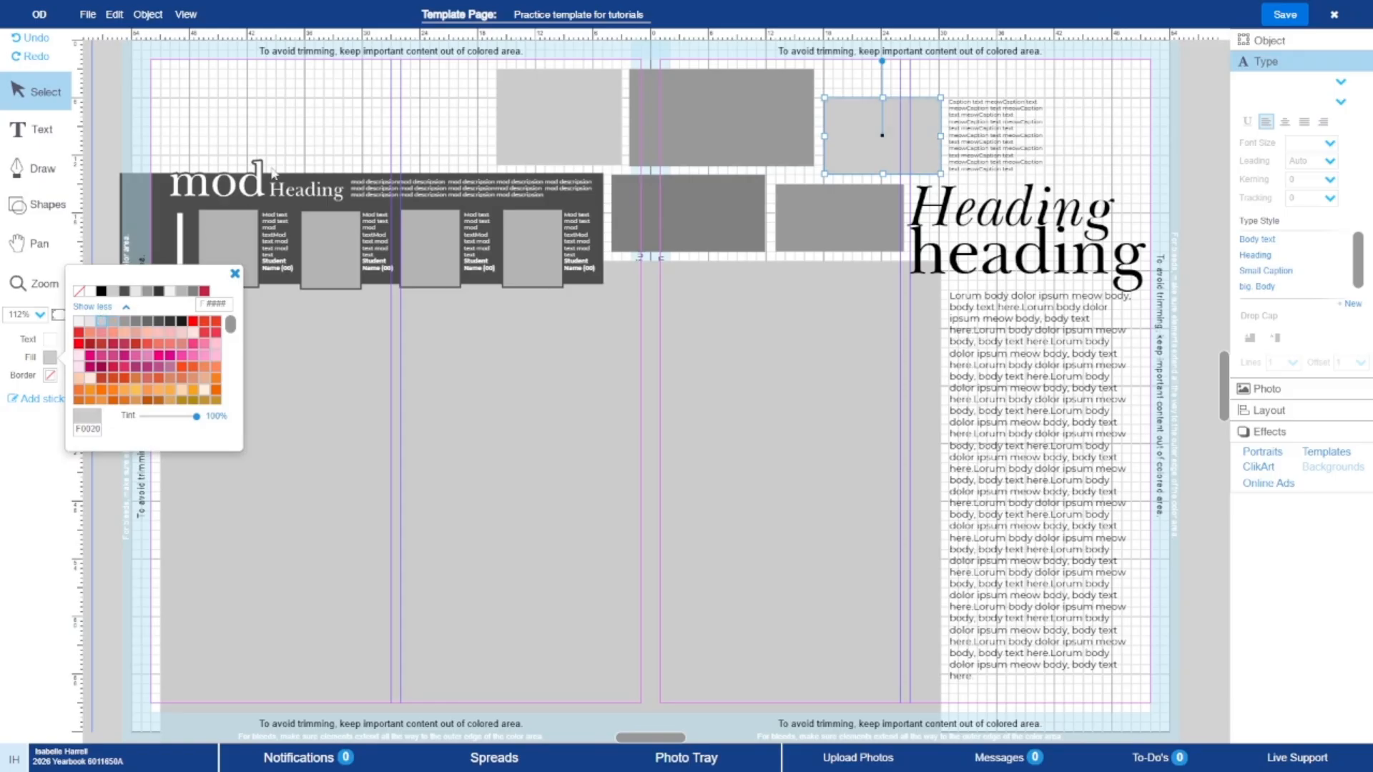
left_click(810, 177)
- Duplicate the light grey box above the mod section, place the copy on its outer side, and shrink it from the upper outer corner
left_click(571, 148)
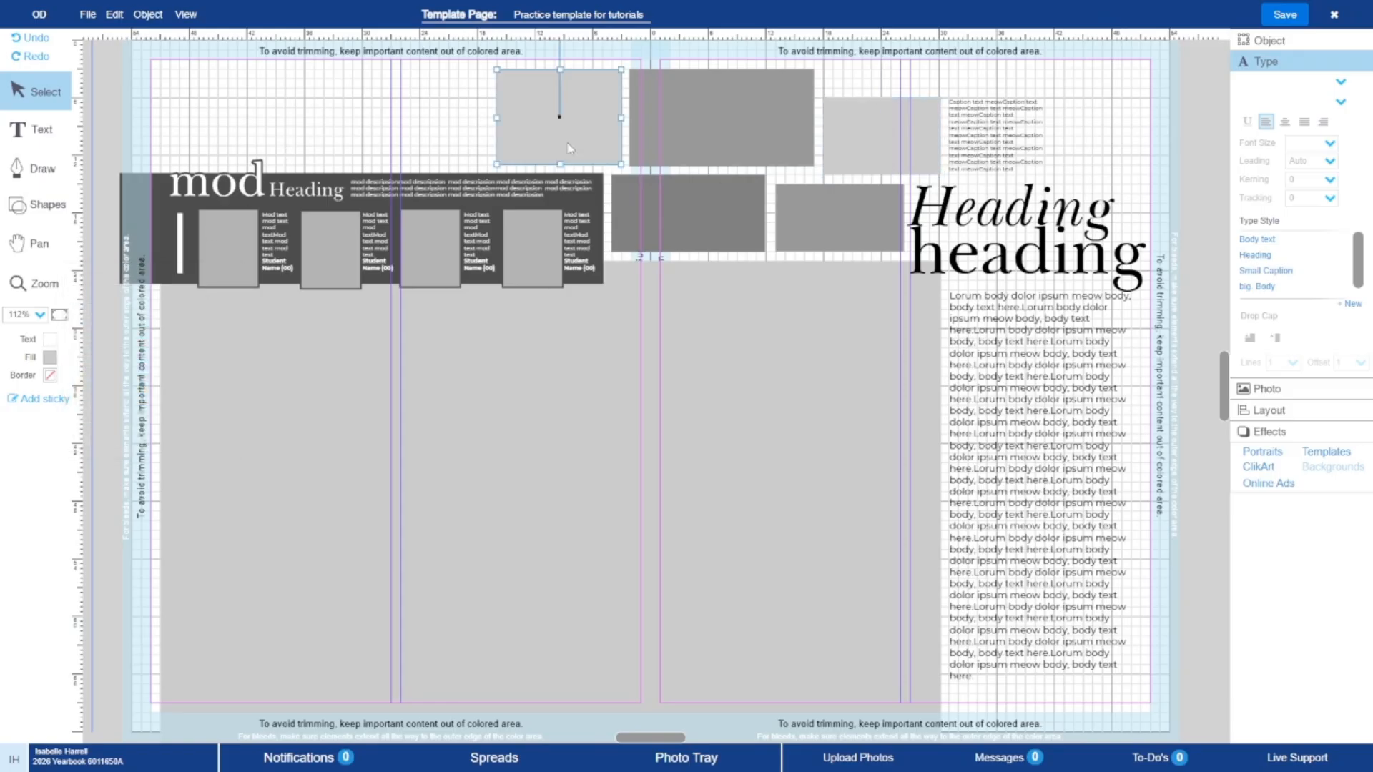
key("ctrl+c")
key("ctrl+v")
left_click_drag(551, 277, 441, 108)
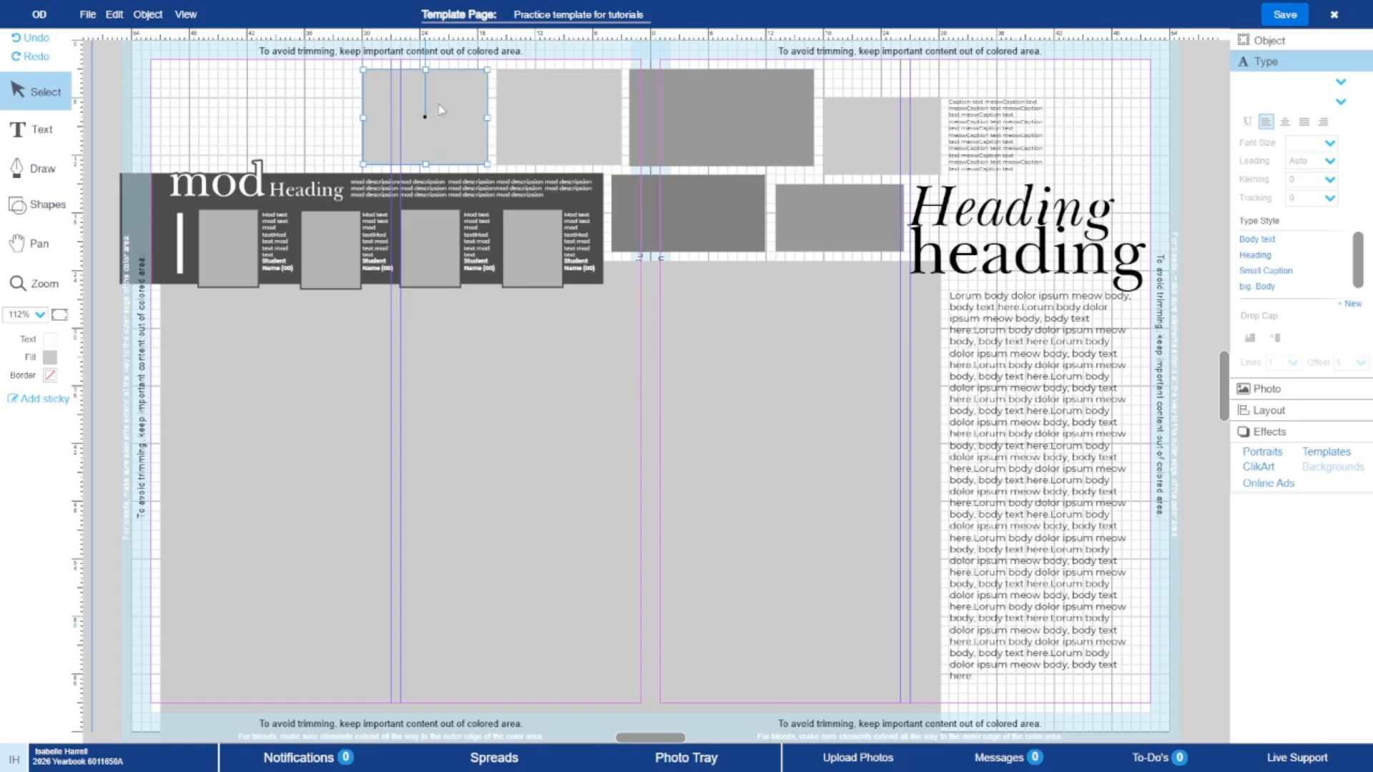
left_click_drag(364, 70, 381, 96)
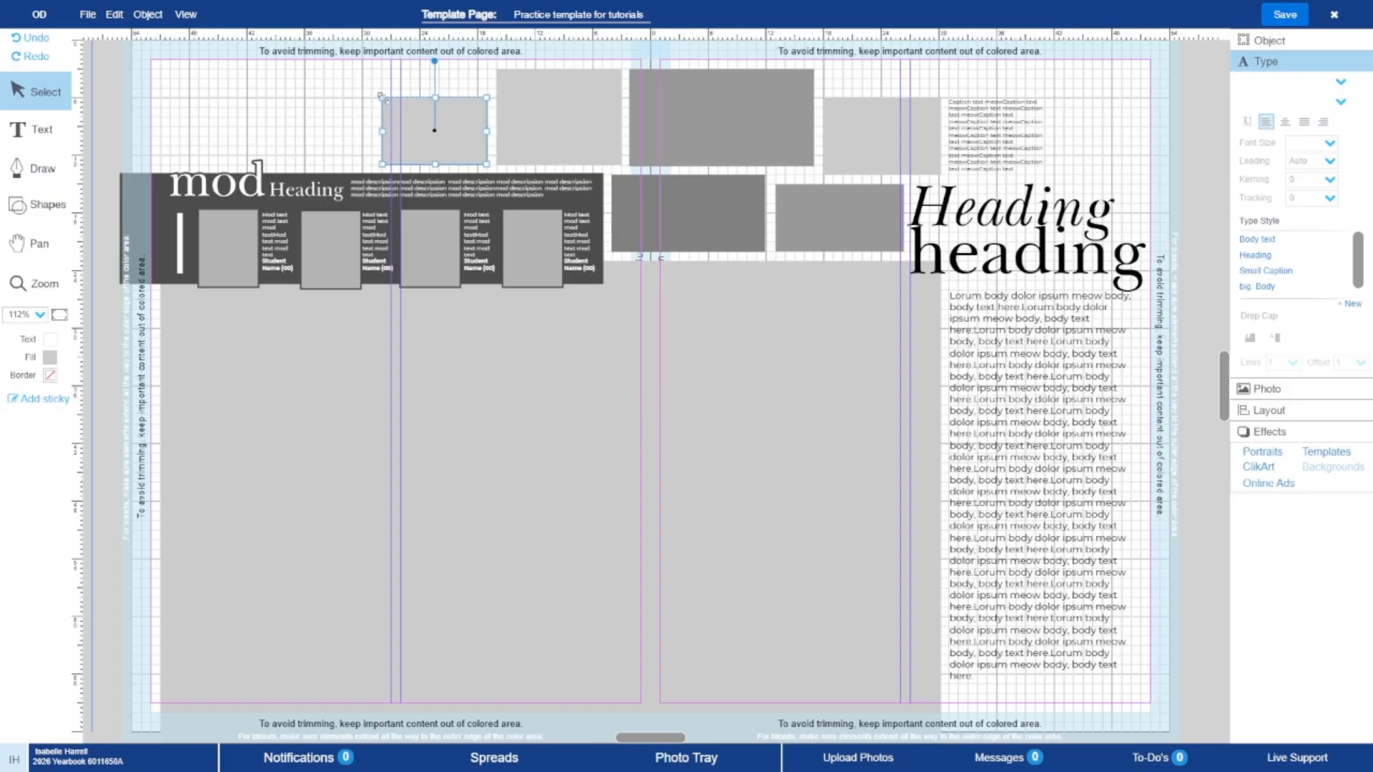
- Paste a copy of the smaller light grey box, place it at the outer end of the row above the mod section, and narrow it slightly
key("ctrl+v")
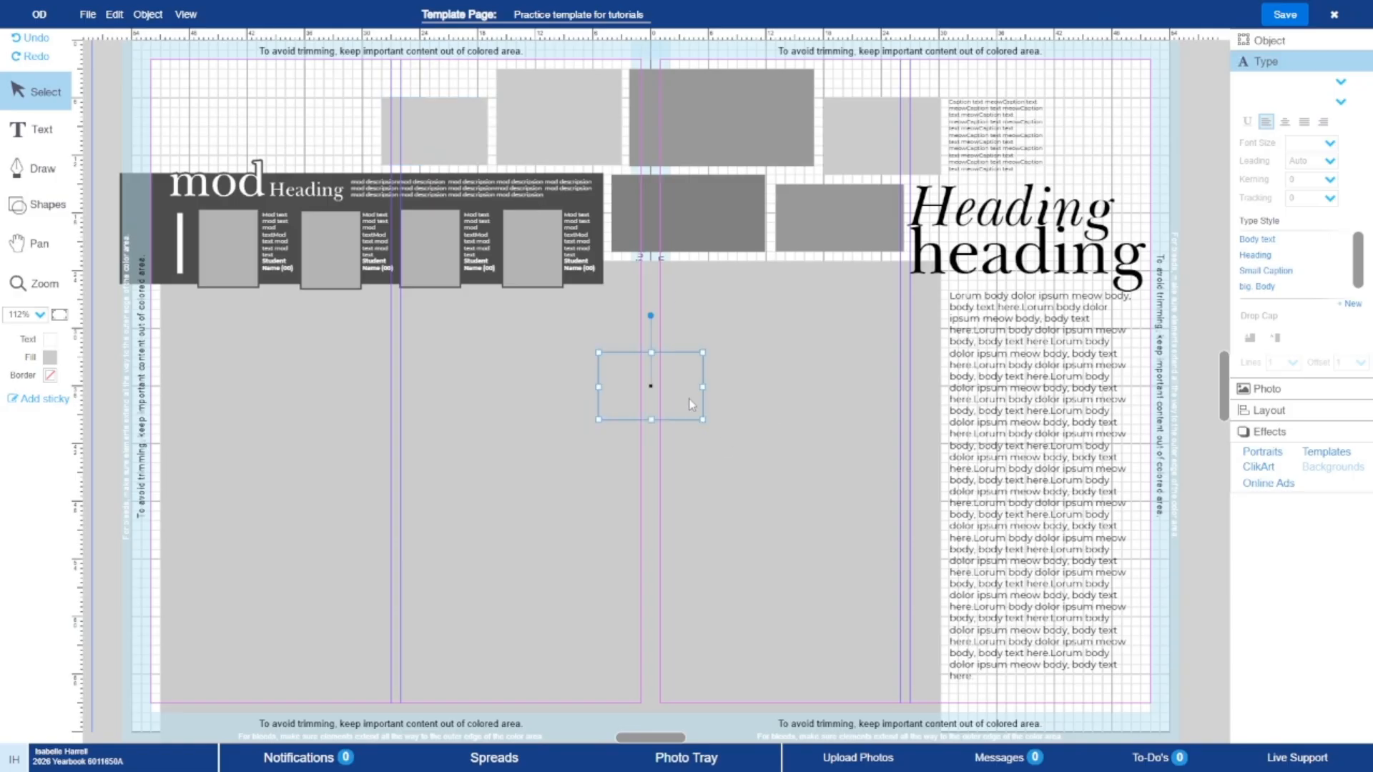
left_click_drag(392, 223, 278, 133)
left_click(660, 207)
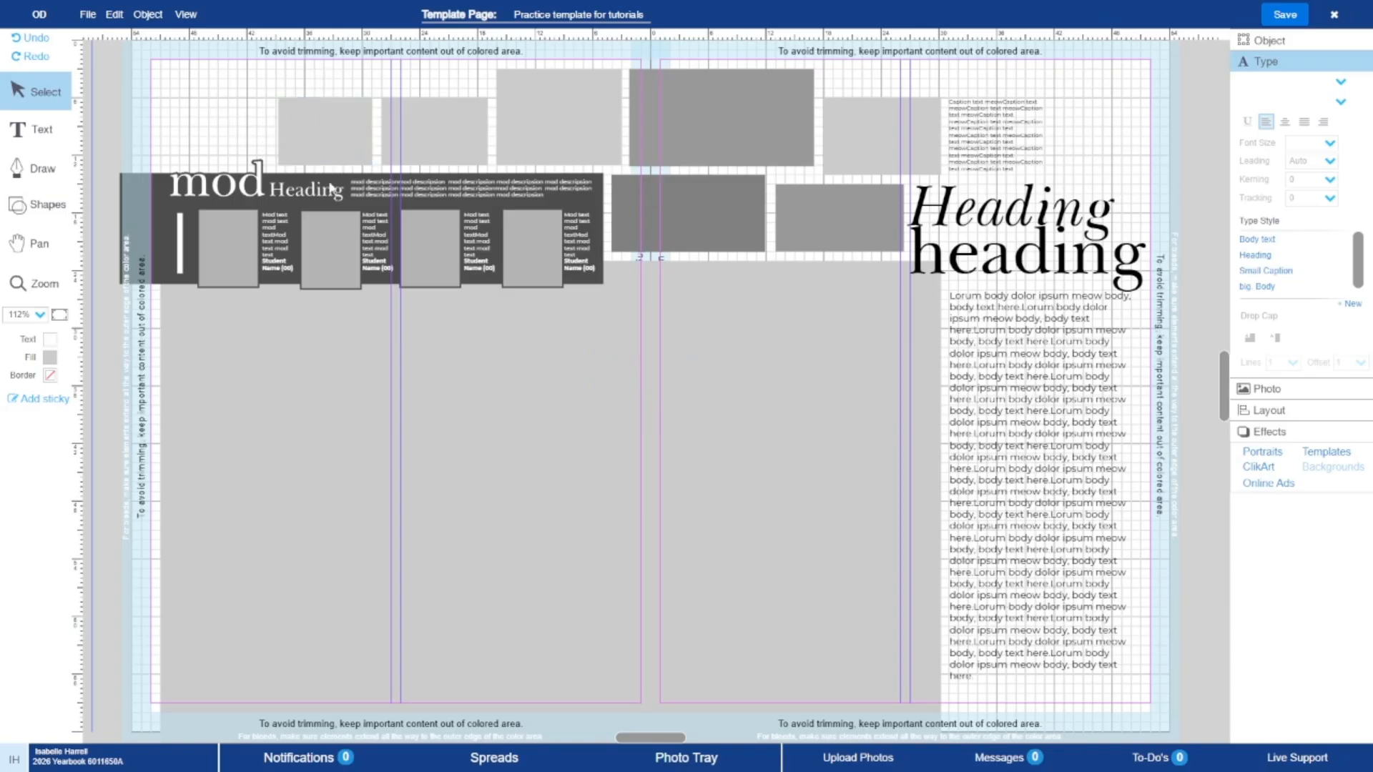
- Change the fill of the middle of the three light grey boxes above the mod section to medium grey
left_click(395, 150)
left_click(50, 358)
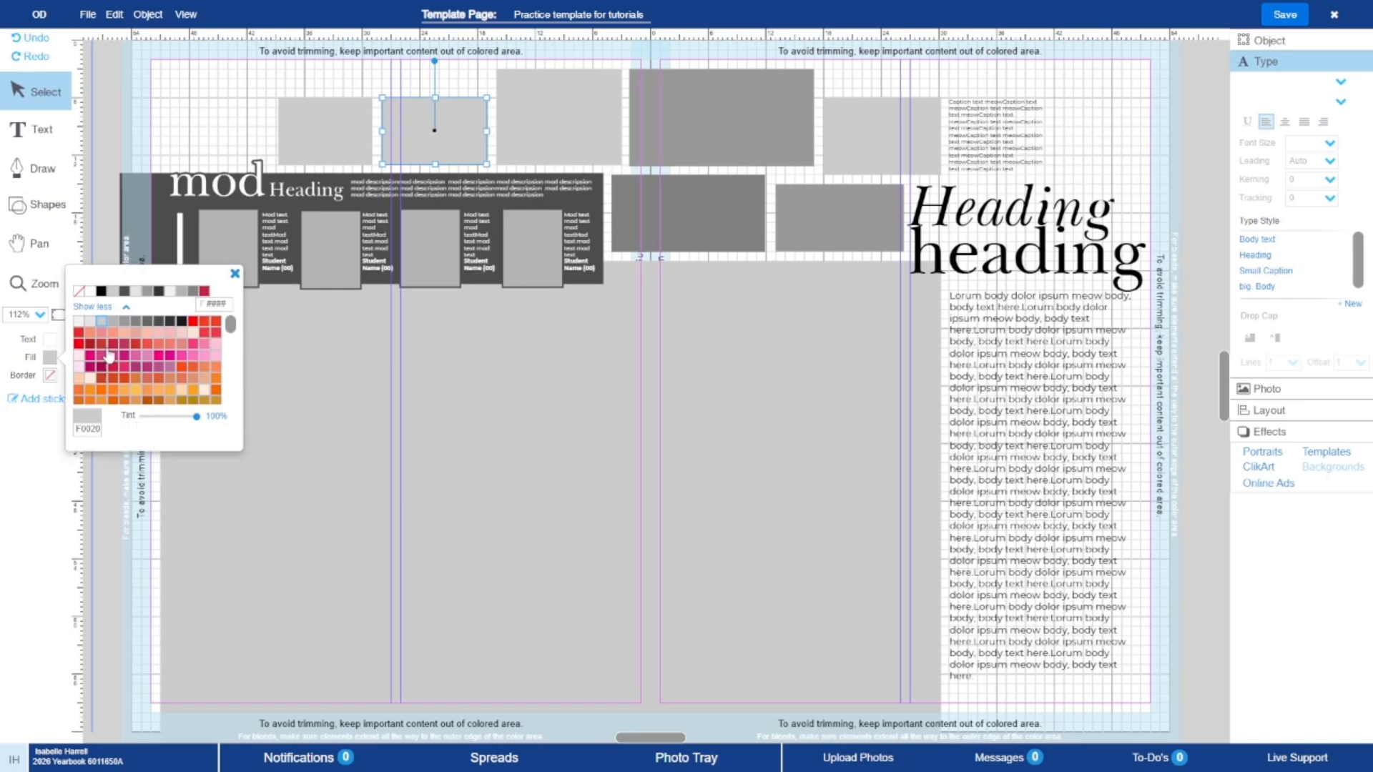
left_click(135, 321)
left_click(174, 148)
- Add a text box above the word "mod", beside the row of grey boxes, containing "Captionhere"
left_click(42, 130)
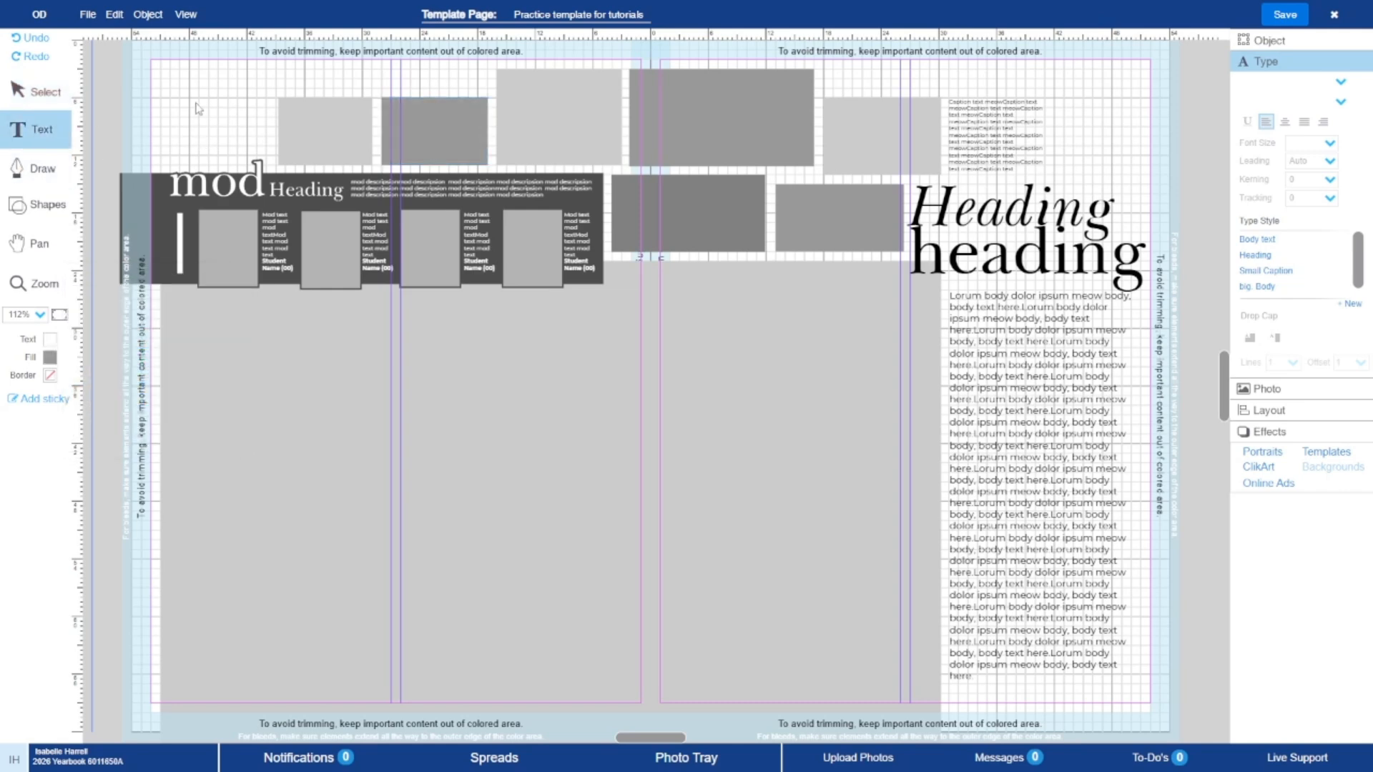
left_click_drag(201, 98, 267, 149)
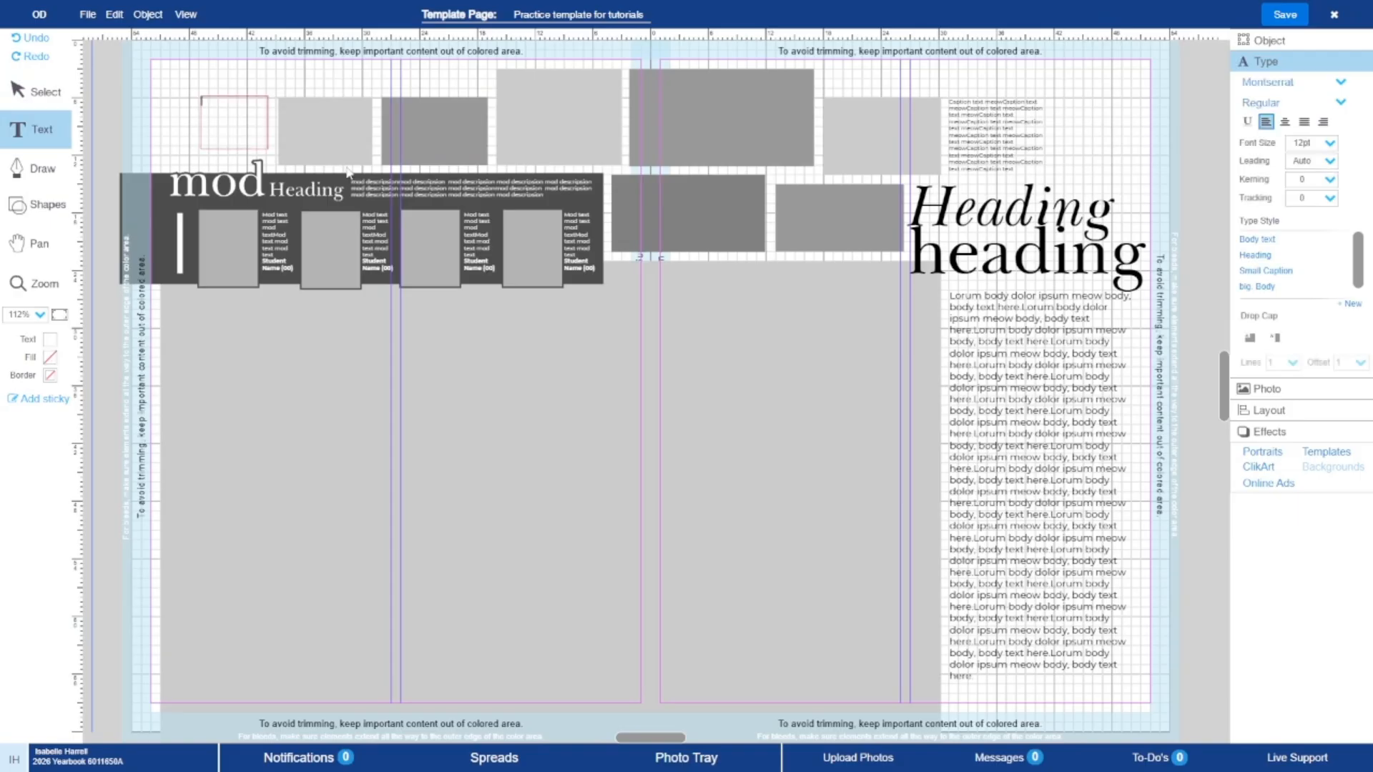
type("meowme")
left_click(36, 92)
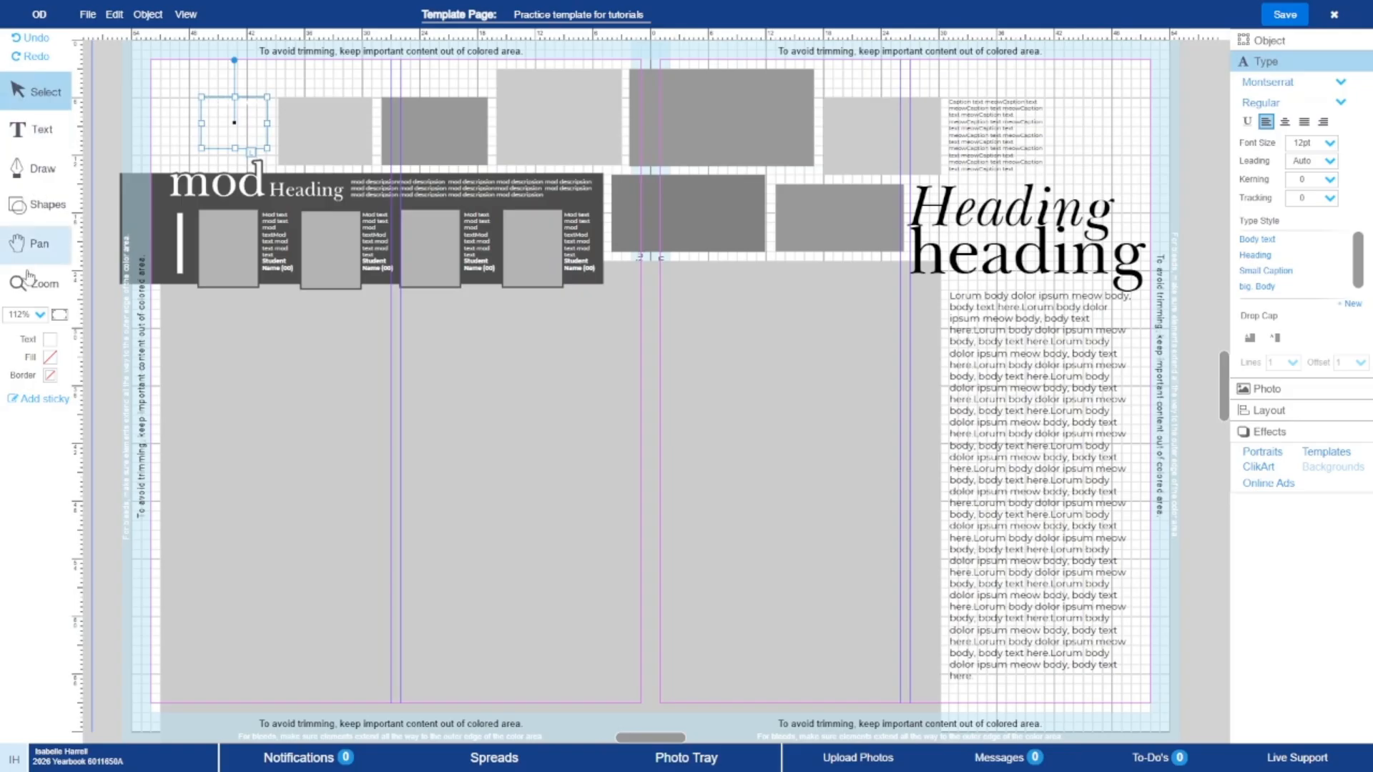
- Set the new caption's text colour to black F0090 and align it right
left_click(50, 339)
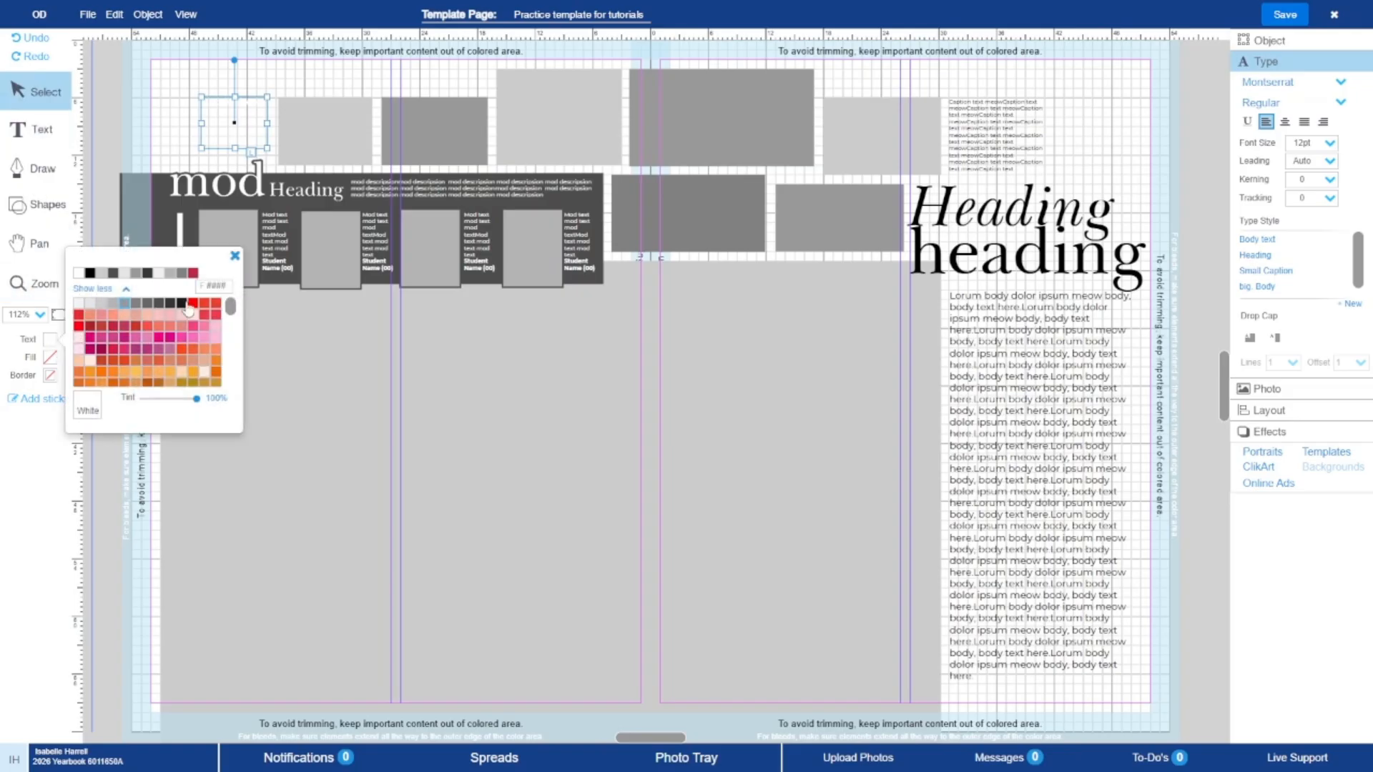
left_click(182, 303)
left_click(1323, 122)
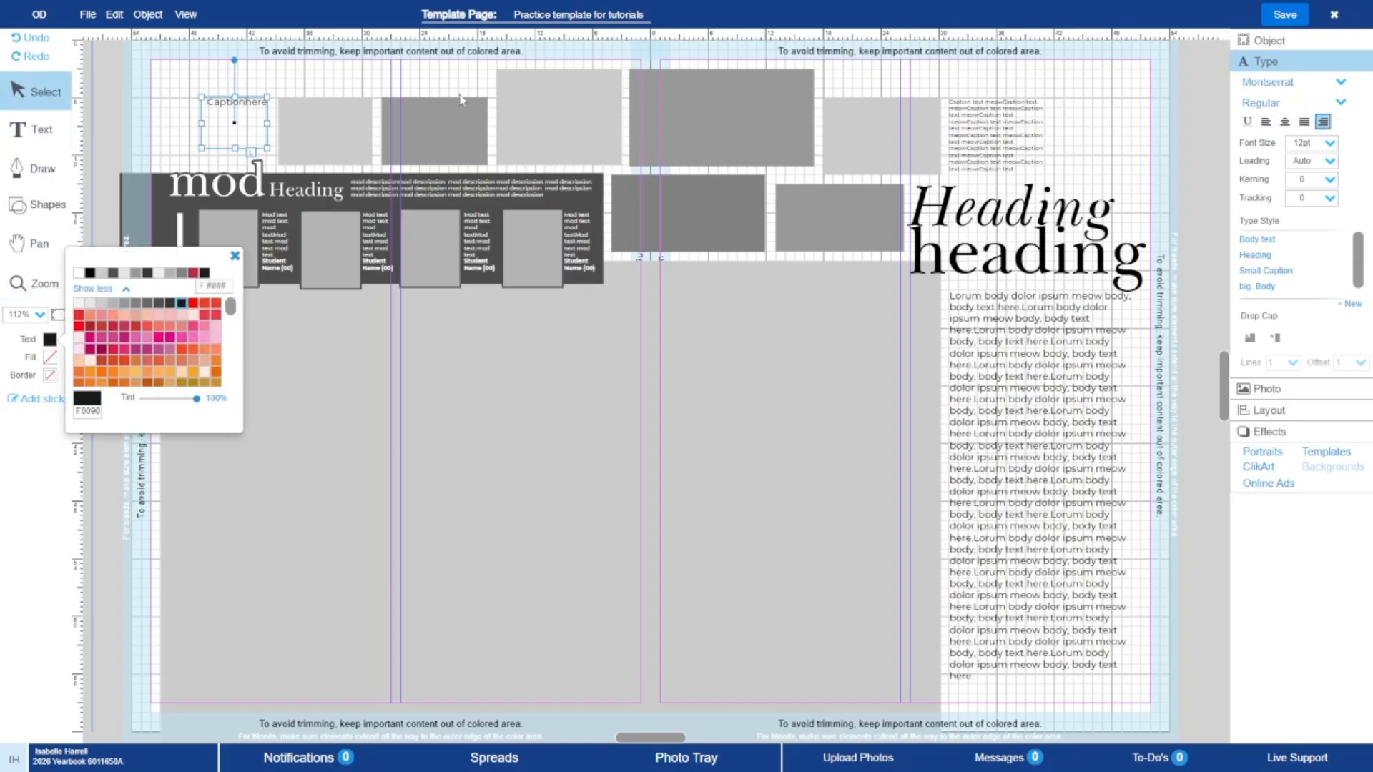
- Delete the "Captionhere" text from the caption box, leaving the box empty
double_click(223, 113)
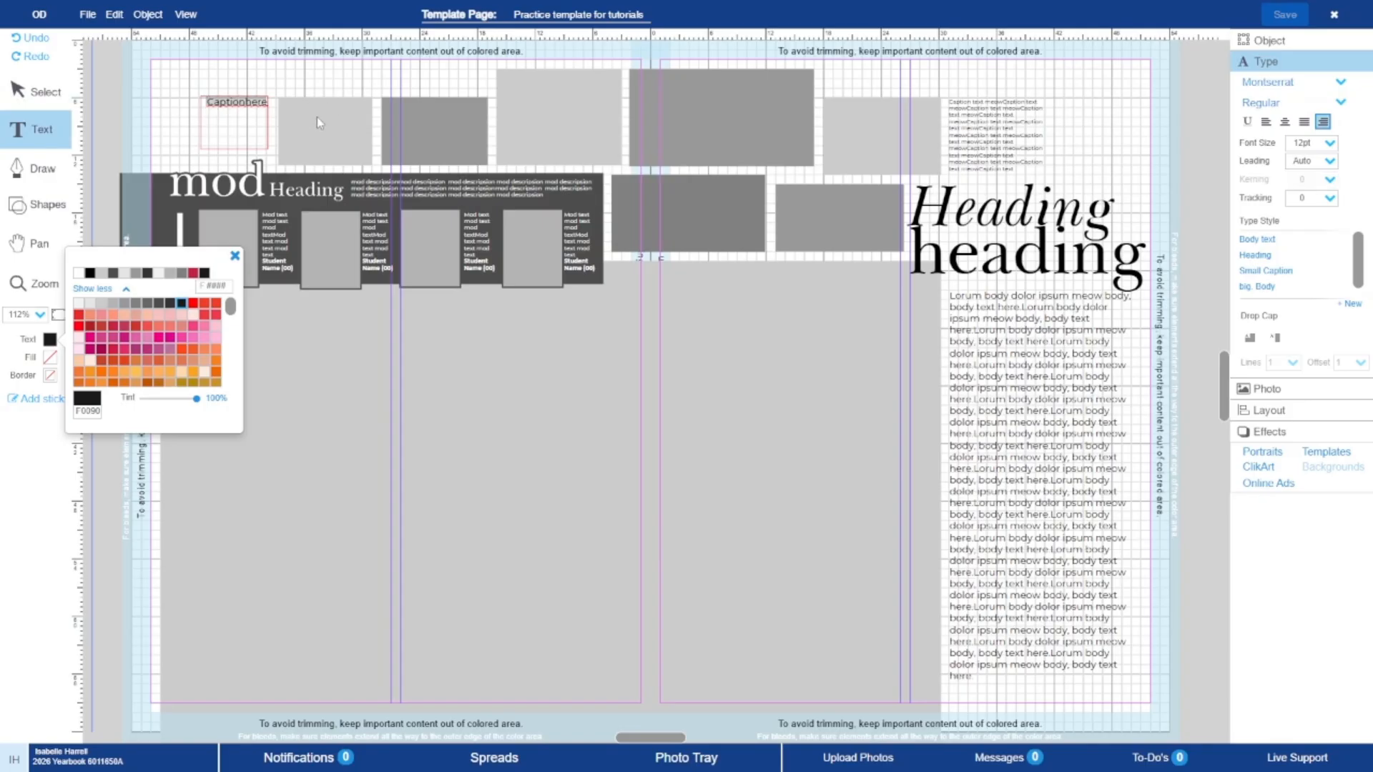
key("super")
key("Escape")
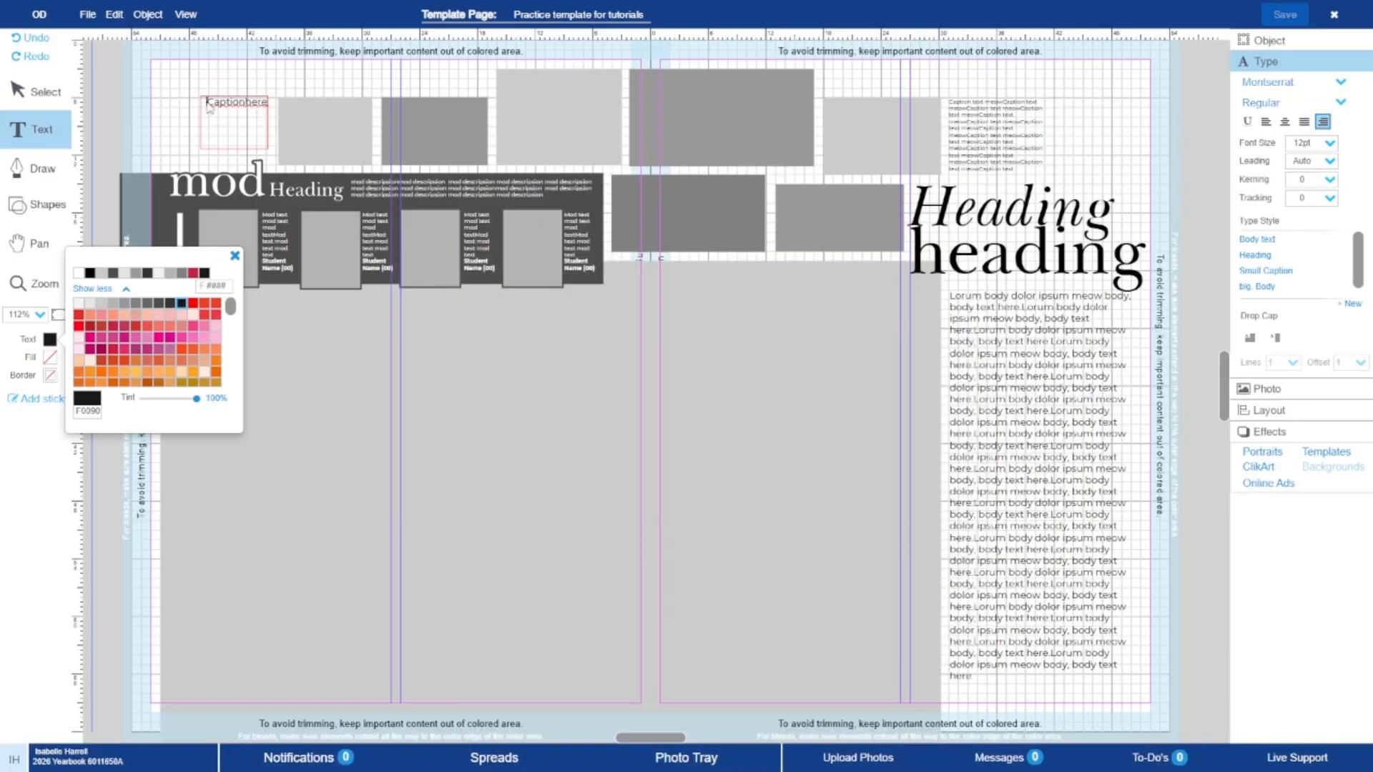
left_click_drag(209, 106, 319, 111)
left_click(265, 104)
key("BackSpace")
key("BackSpace")
key("BackSpace")
key("BackSpace")
key("BackSpace")
key("BackSpace")
key("BackSpace")
key("BackSpace")
key("BackSpace")
key("BackSpace")
key("BackSpace")
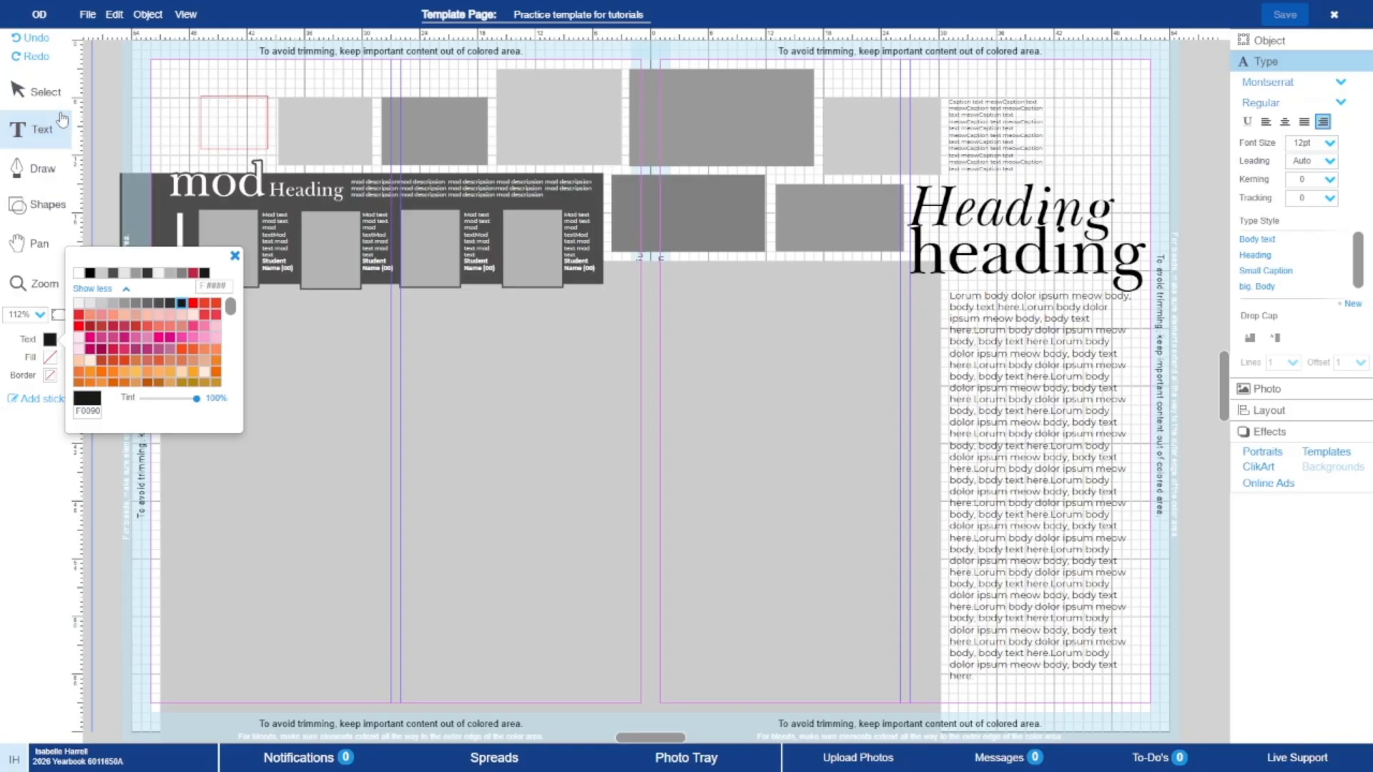
- Apply the Small Caption type style to the empty caption box and enlarge the box from its outer and upper edges
left_click(45, 91)
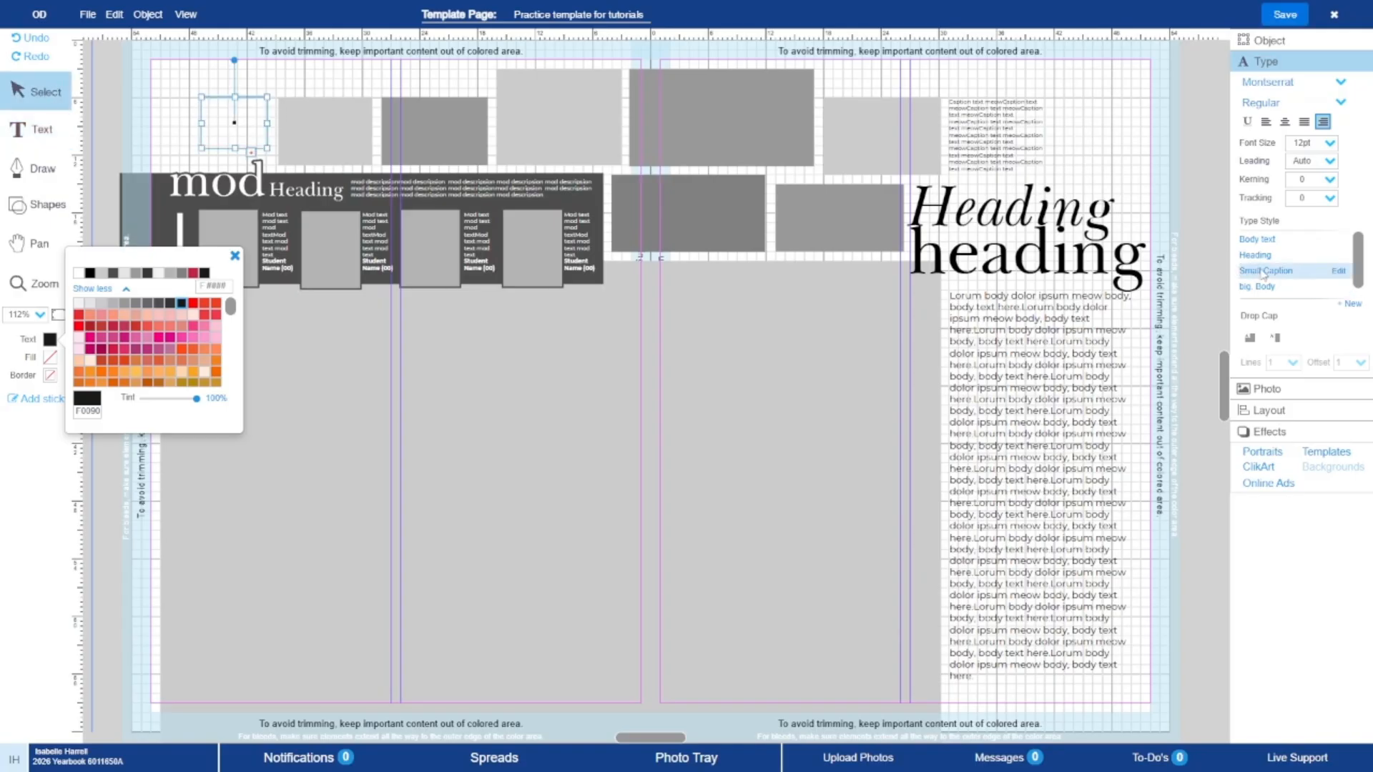
left_click_drag(198, 123, 219, 80)
left_click(221, 116)
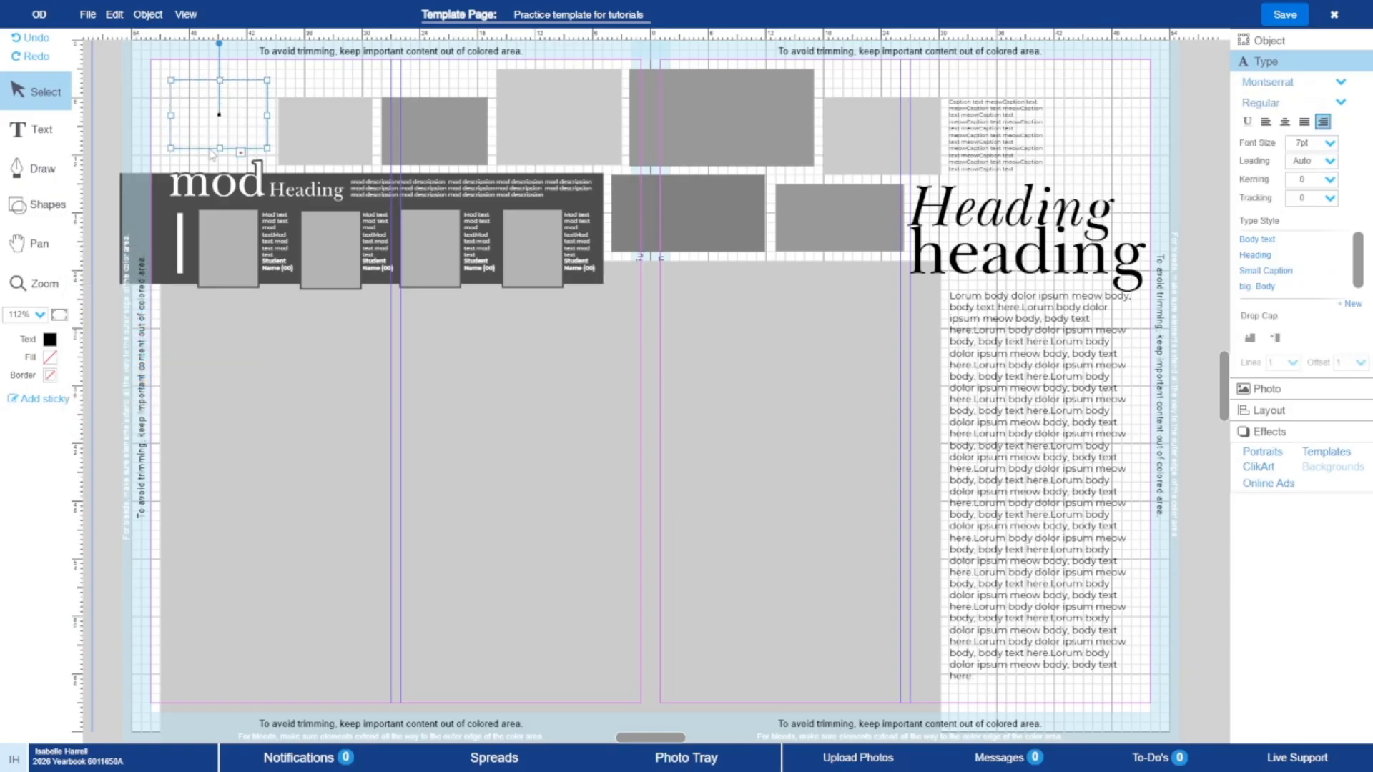
left_click(219, 159)
left_click(223, 132)
left_click(47, 126)
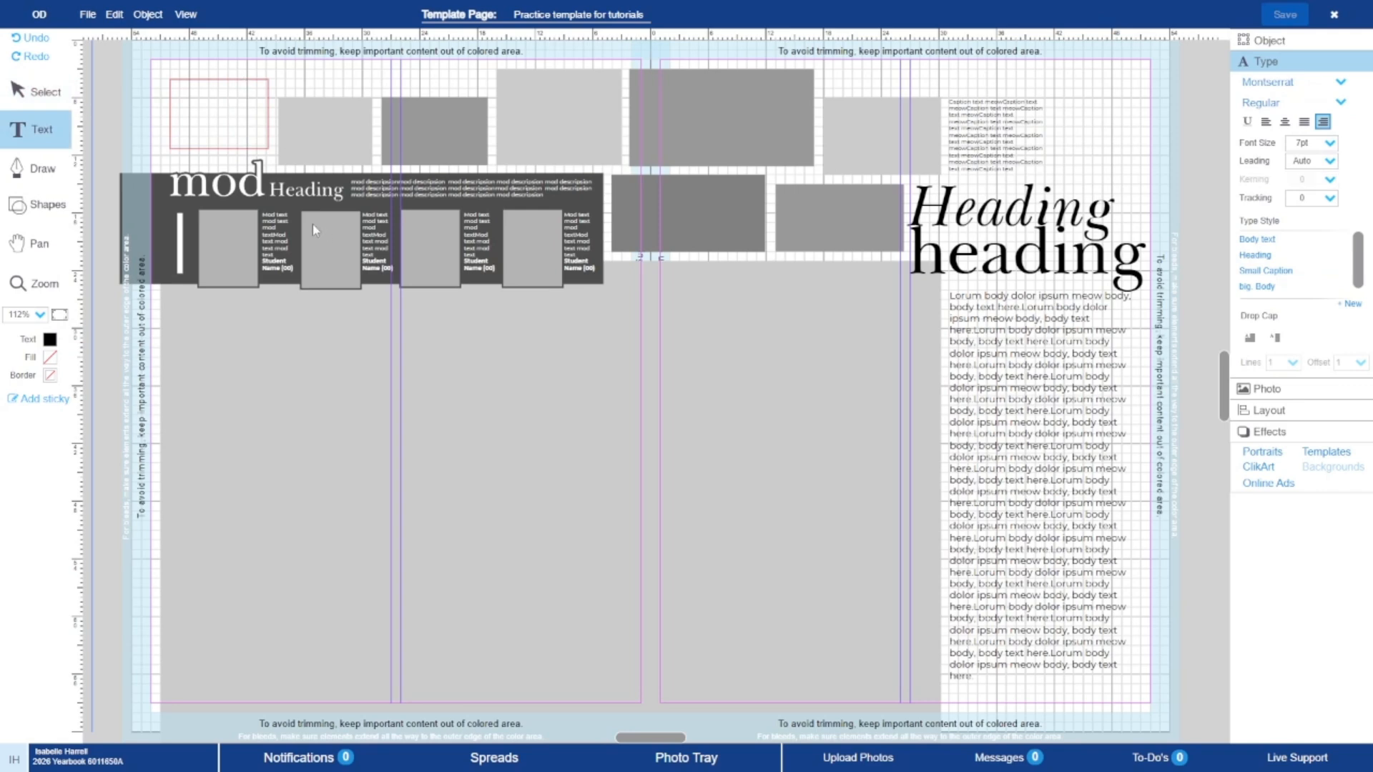
left_click(10, 93)
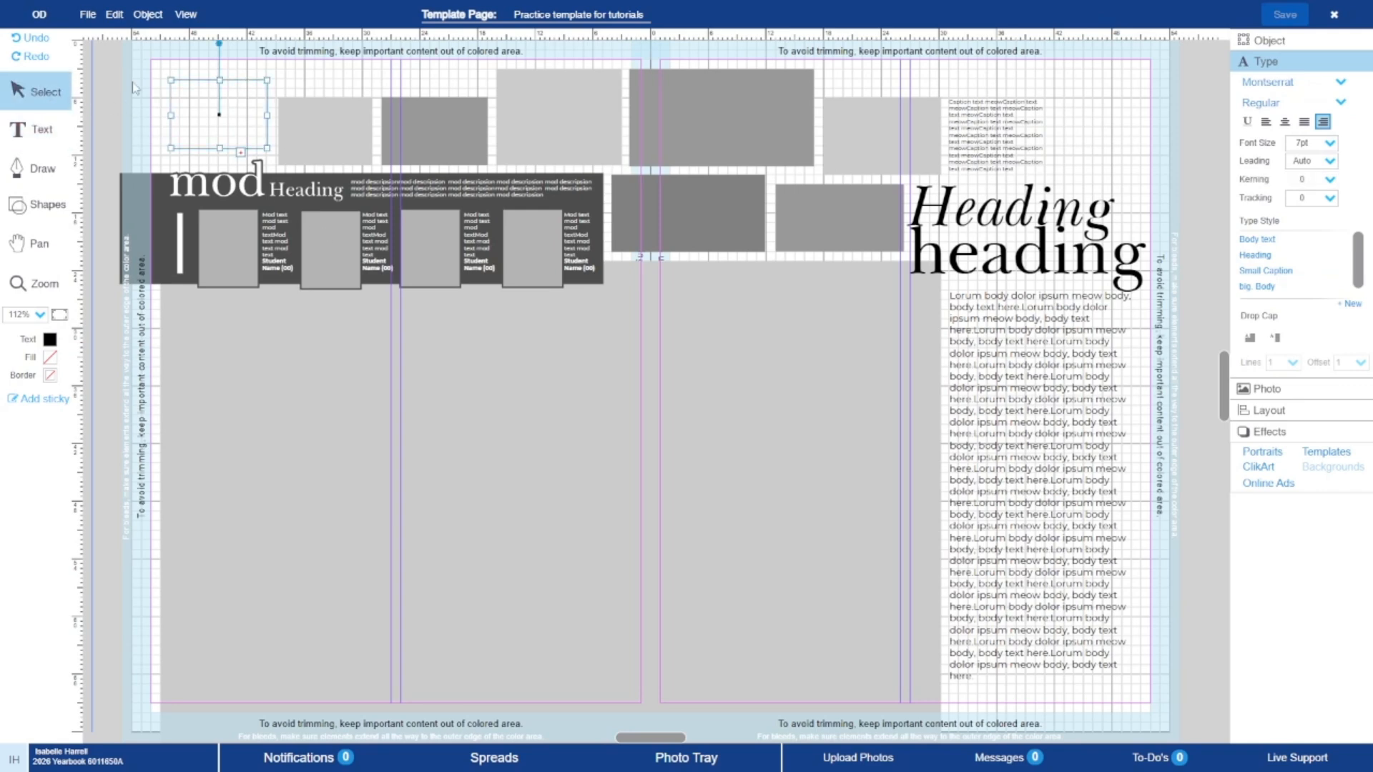
- Duplicate the small caption above the large "Heading" and place the copy above the word "mod", beside the grey boxes
left_click(1051, 121)
key("ctrl+c")
key("ctrl+v")
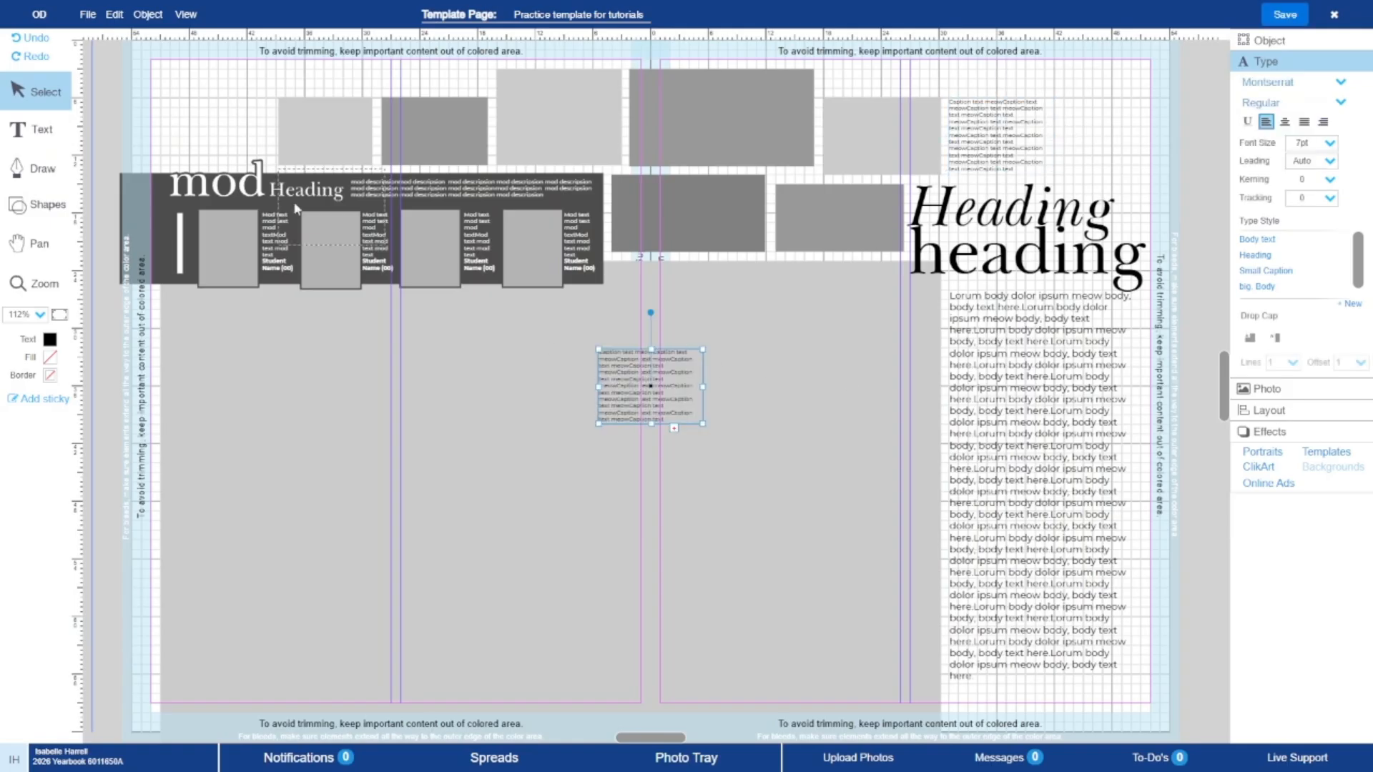
left_click(212, 155)
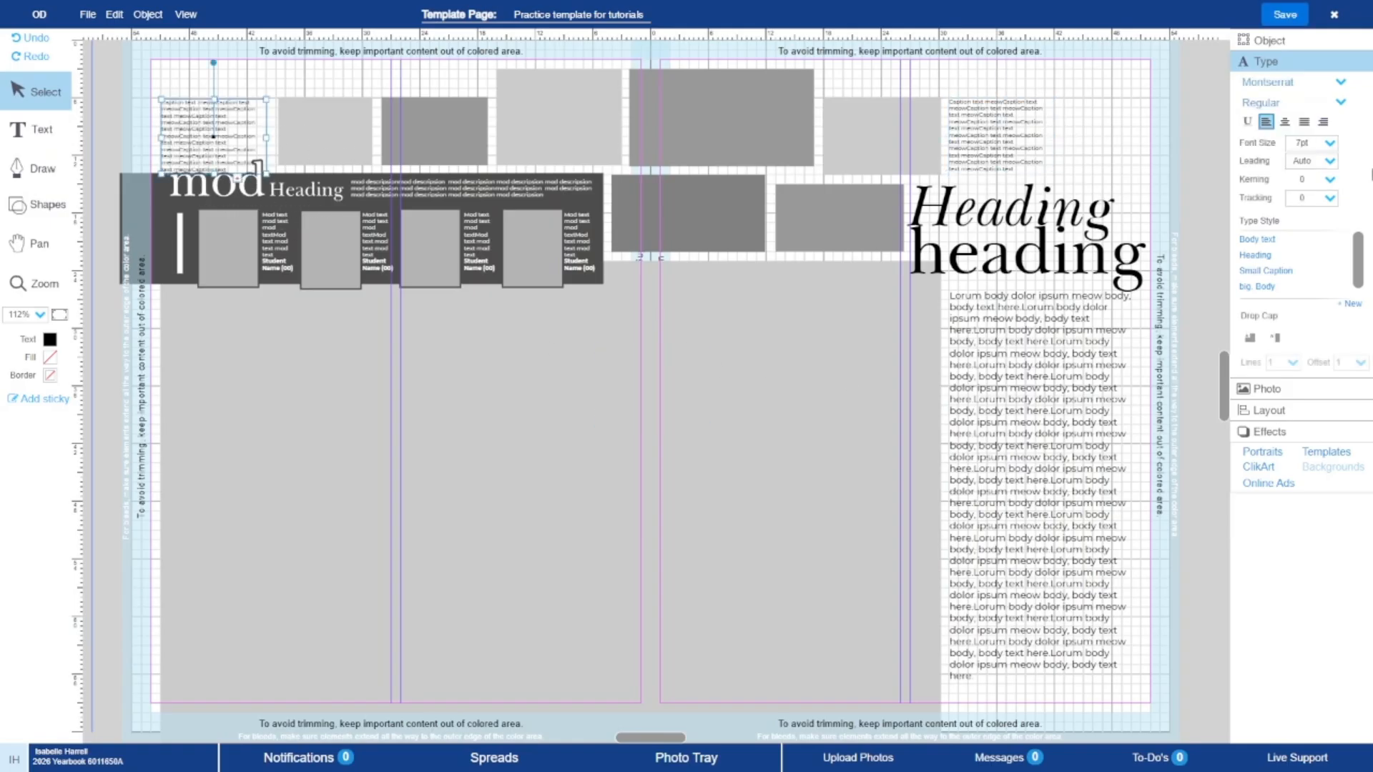
- Align the copied caption's text right and shorten it by deleting part of the repeated caption text
double_click(215, 146)
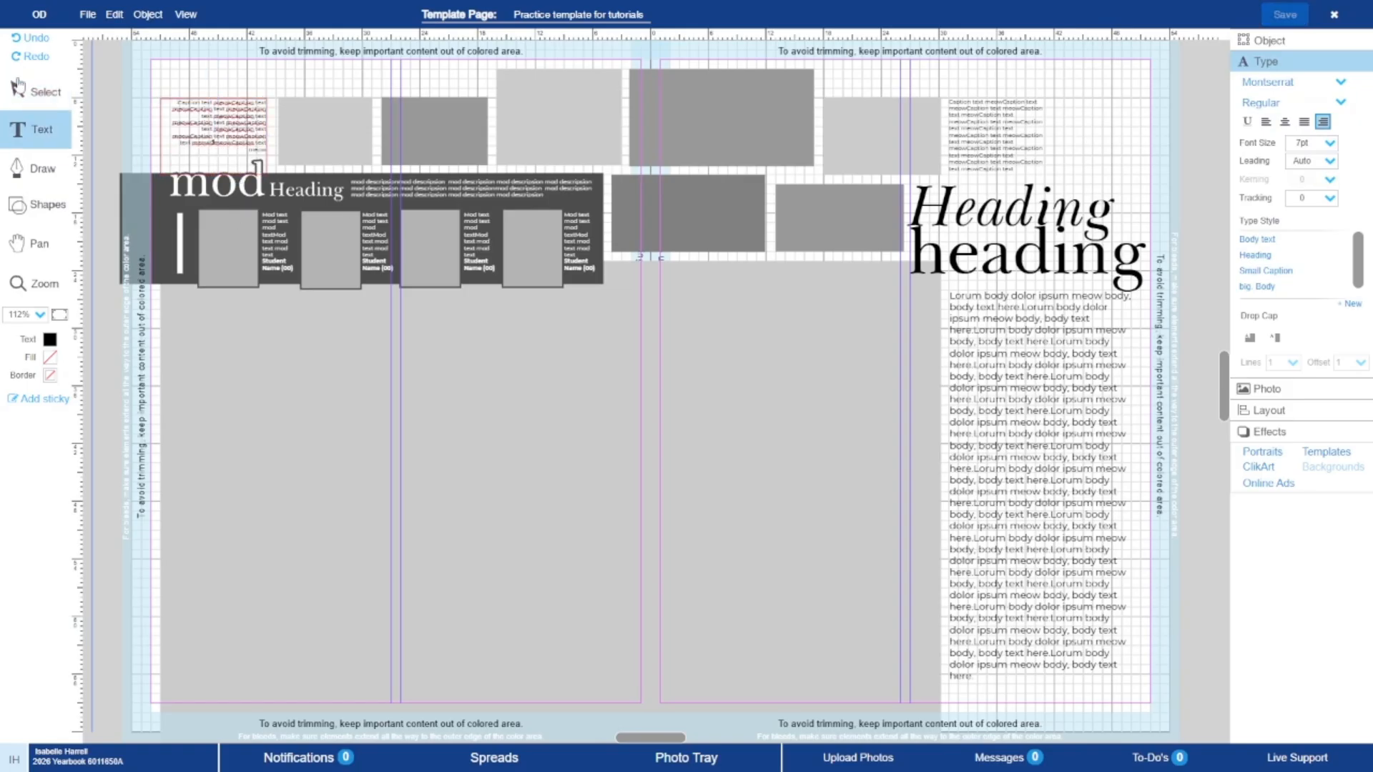
key("Escape")
left_click_drag(160, 137, 301, 191)
double_click(245, 138)
key("BackSpace")
- Narrow the copied caption's box from its outer edge and save the template
left_click(19, 91)
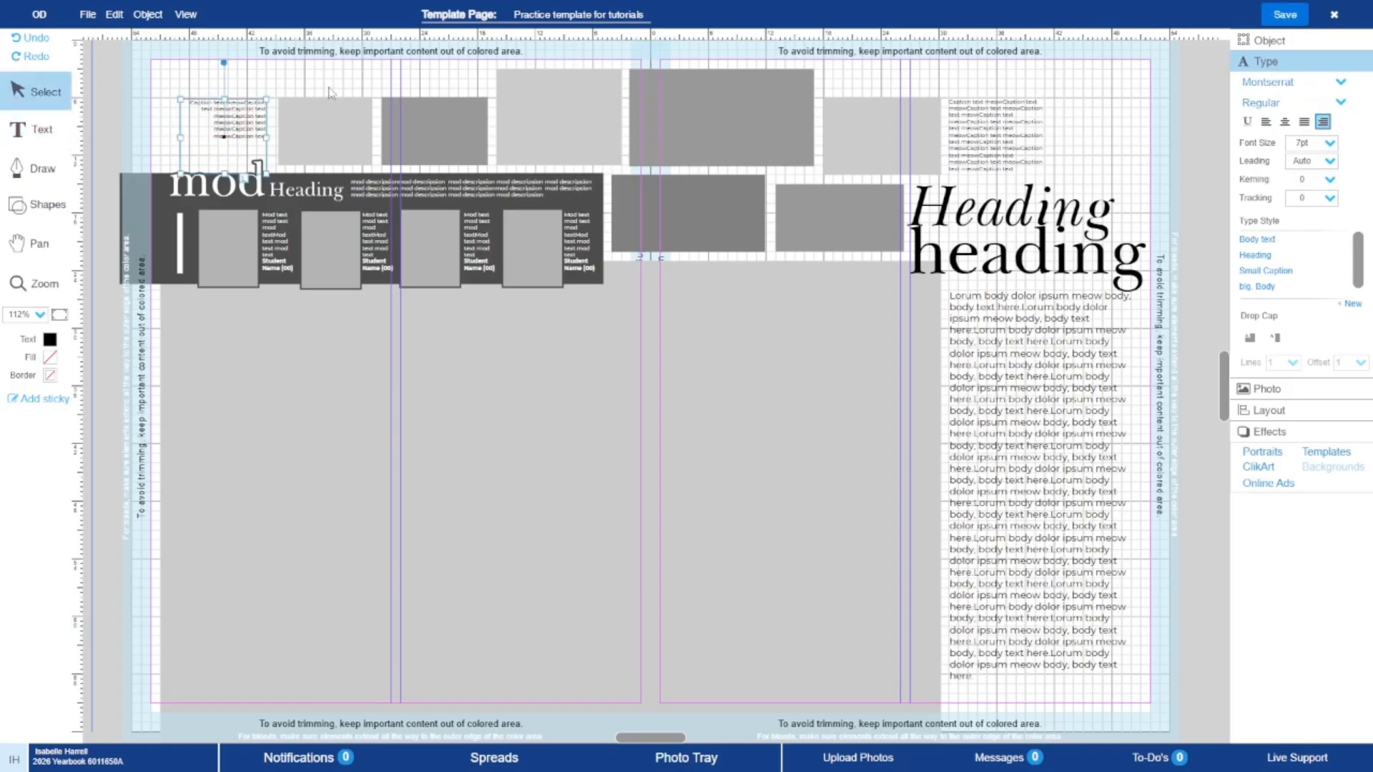
left_click_drag(180, 137, 192, 136)
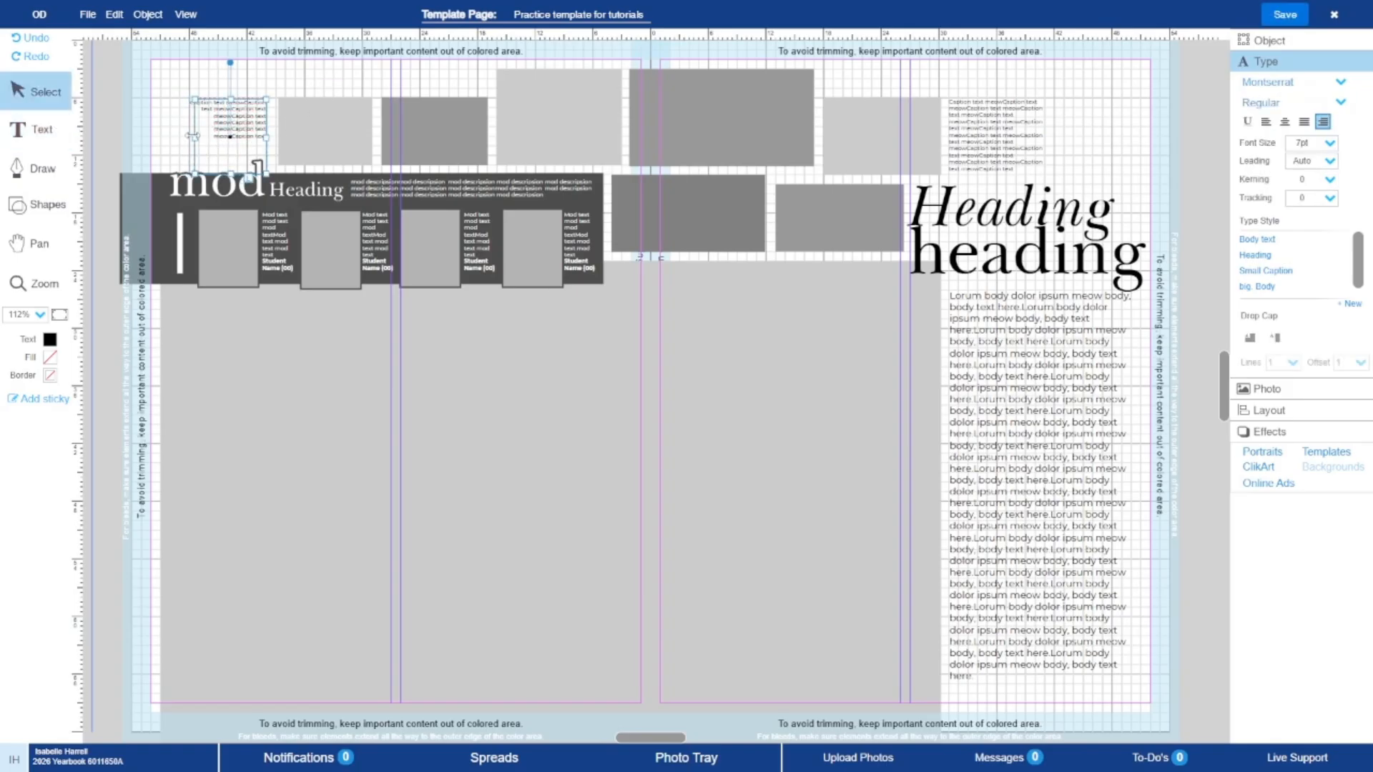
left_click(204, 73)
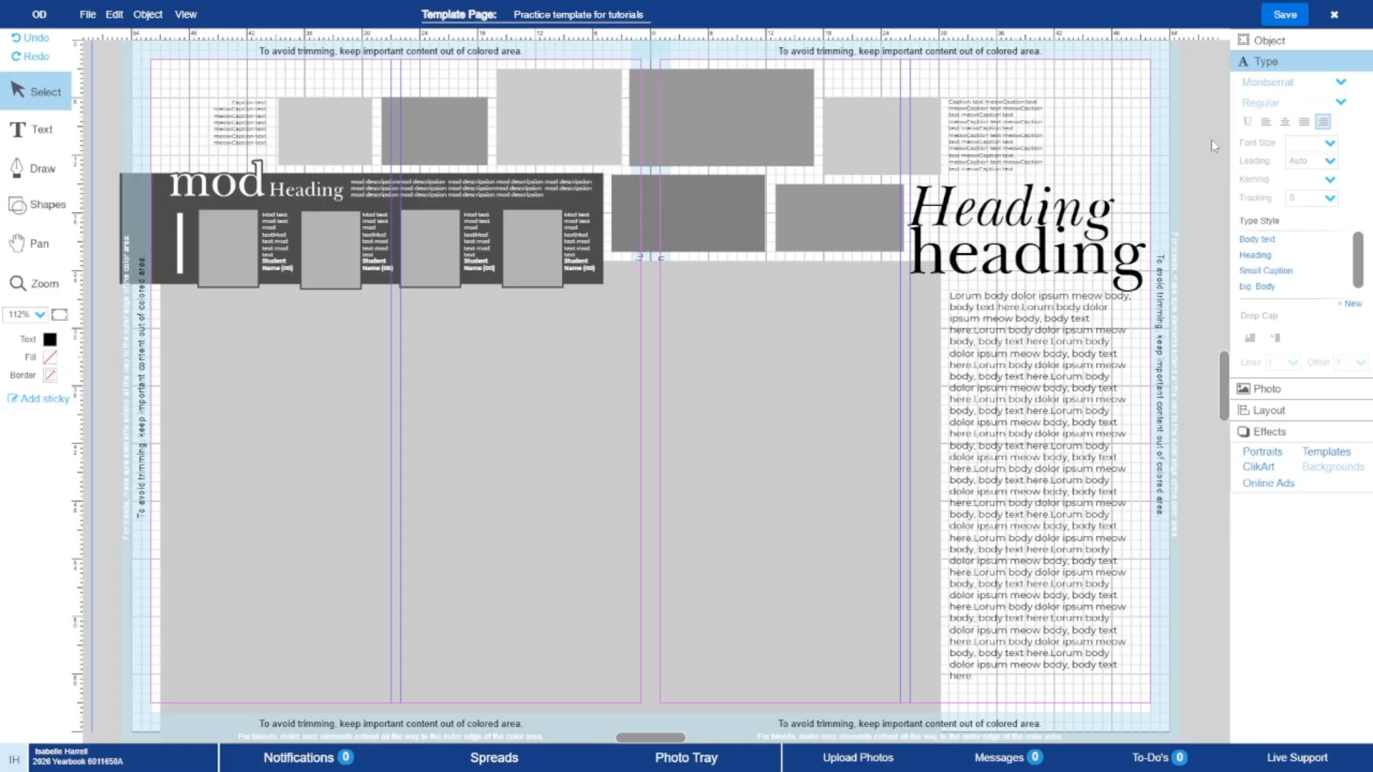
left_click(1279, 15)
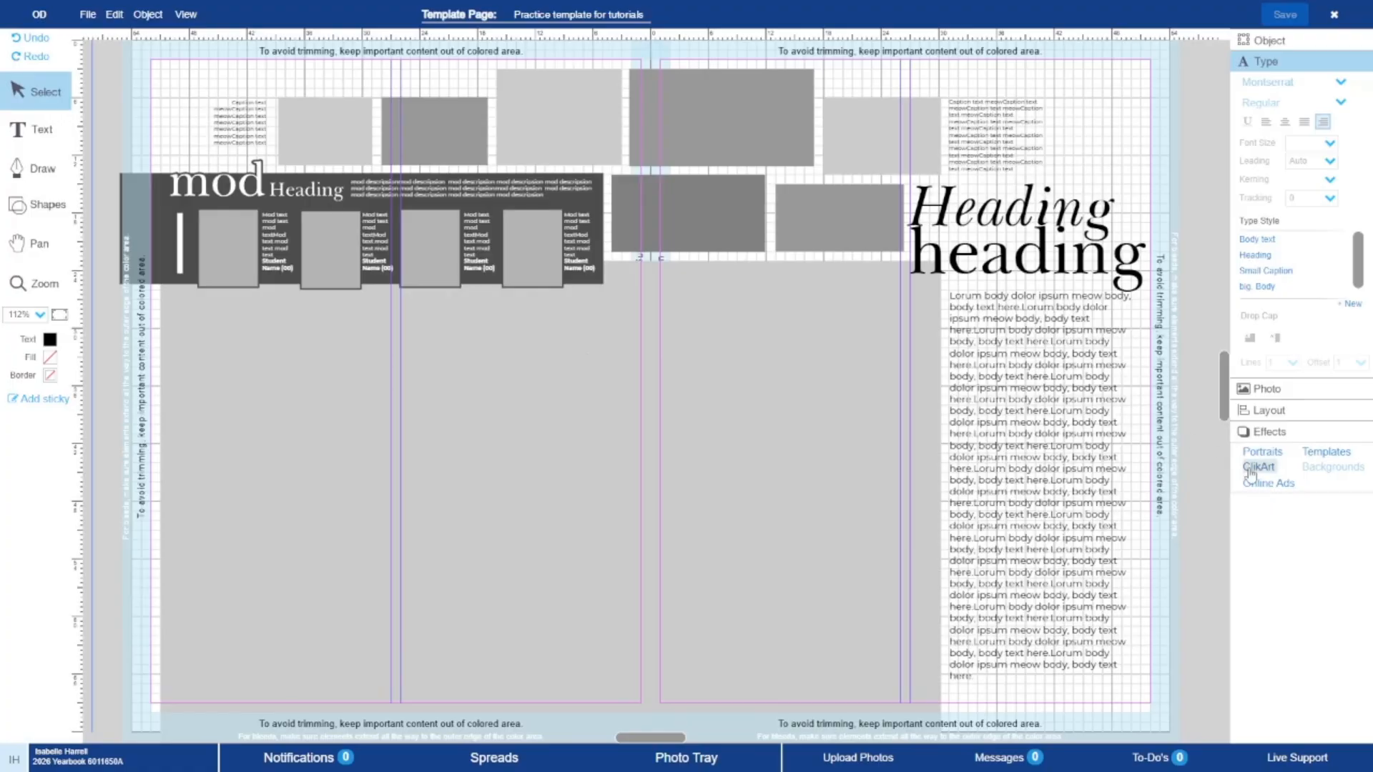
- Open the ClikArt library and check its Object category before switching to the People category
left_click(1258, 468)
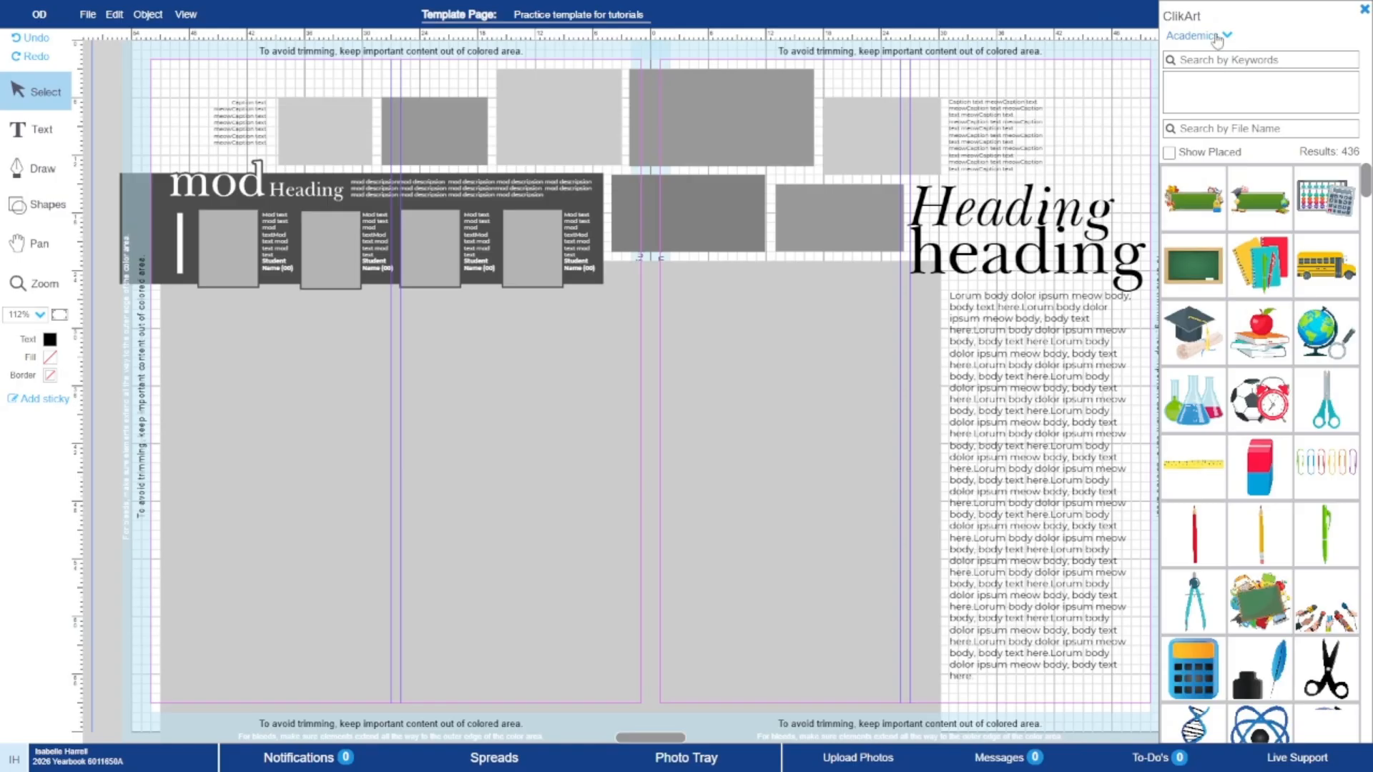
left_click(1218, 37)
scroll(1231, 346, "down", 3)
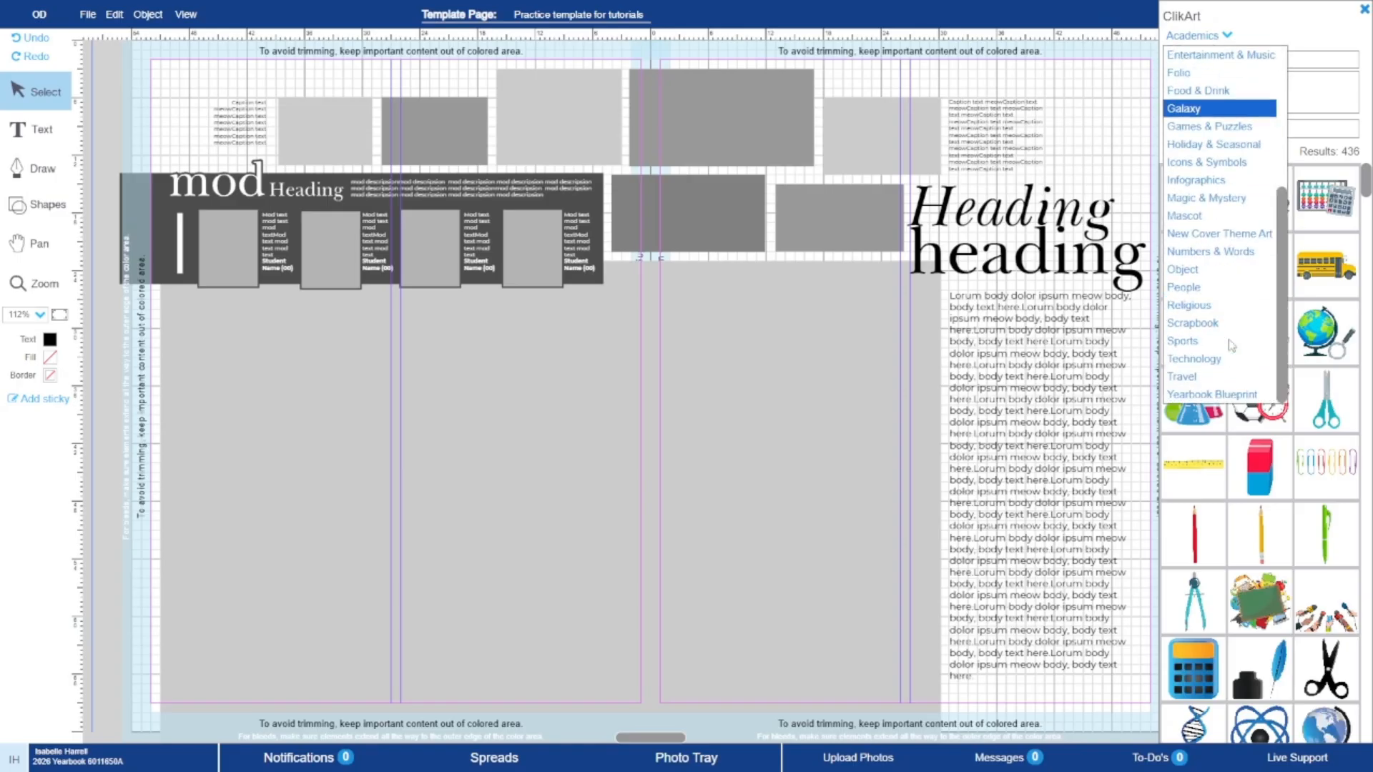
left_click(1183, 269)
left_click(1188, 35)
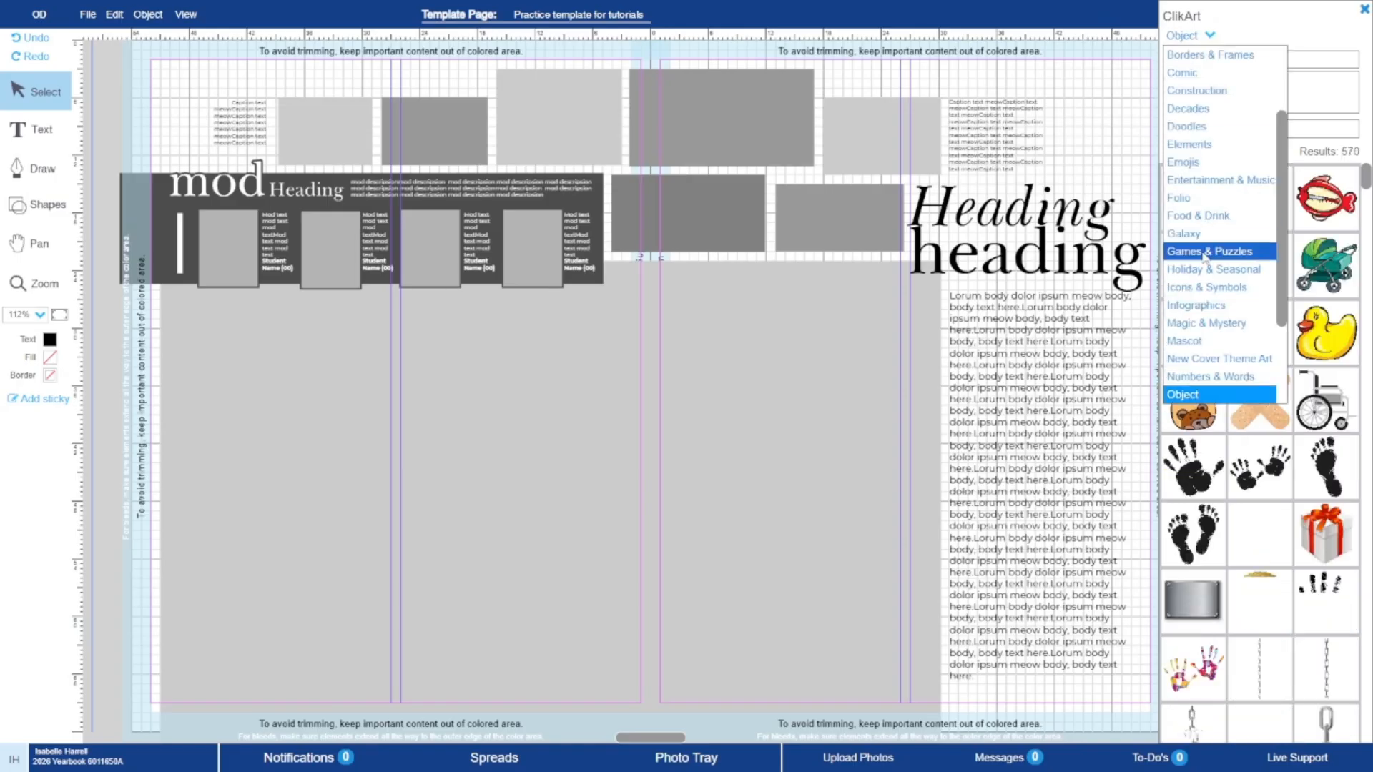
scroll(1206, 256, "down", 2)
left_click(1208, 287)
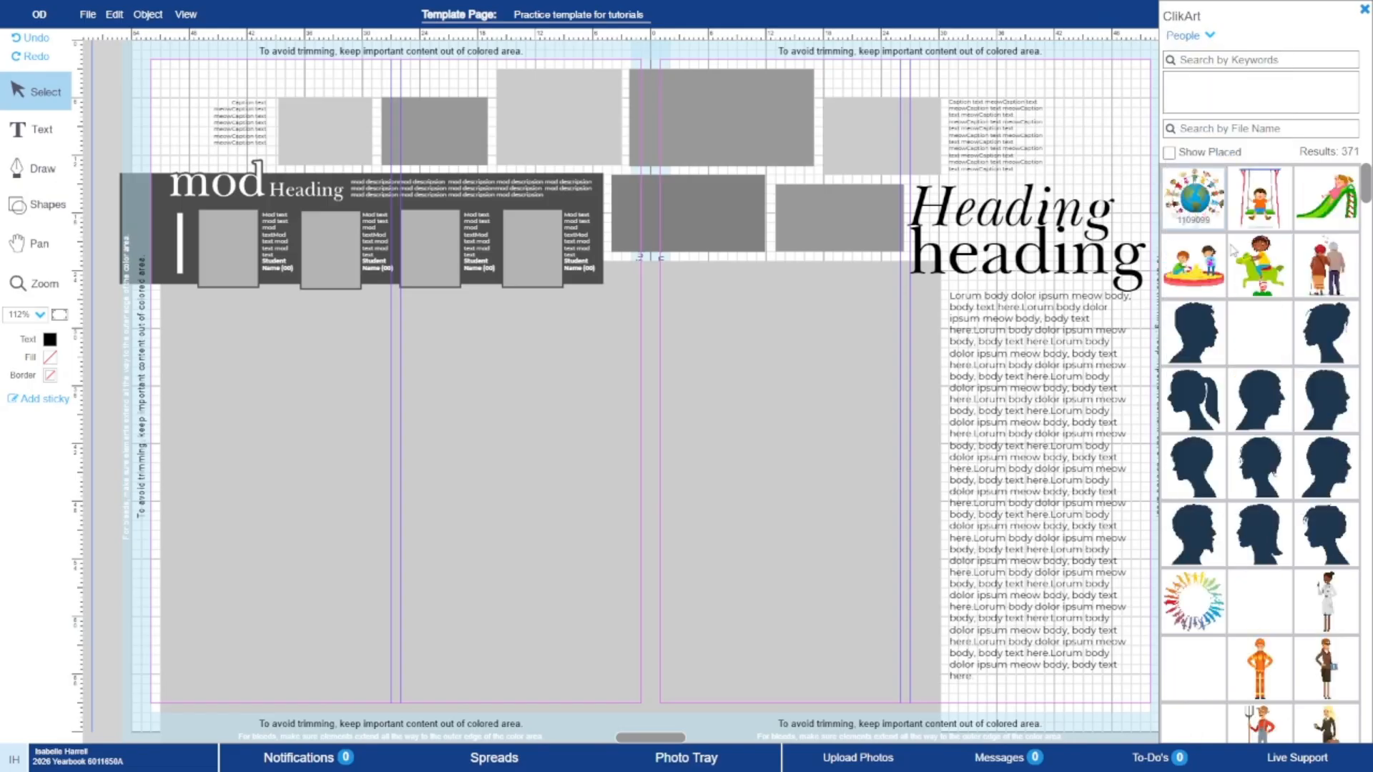
- Place the black silhouette of a walking woman with a shoulder bag over the lower end of the body text, and close the library
scroll(1263, 358, "down", 5)
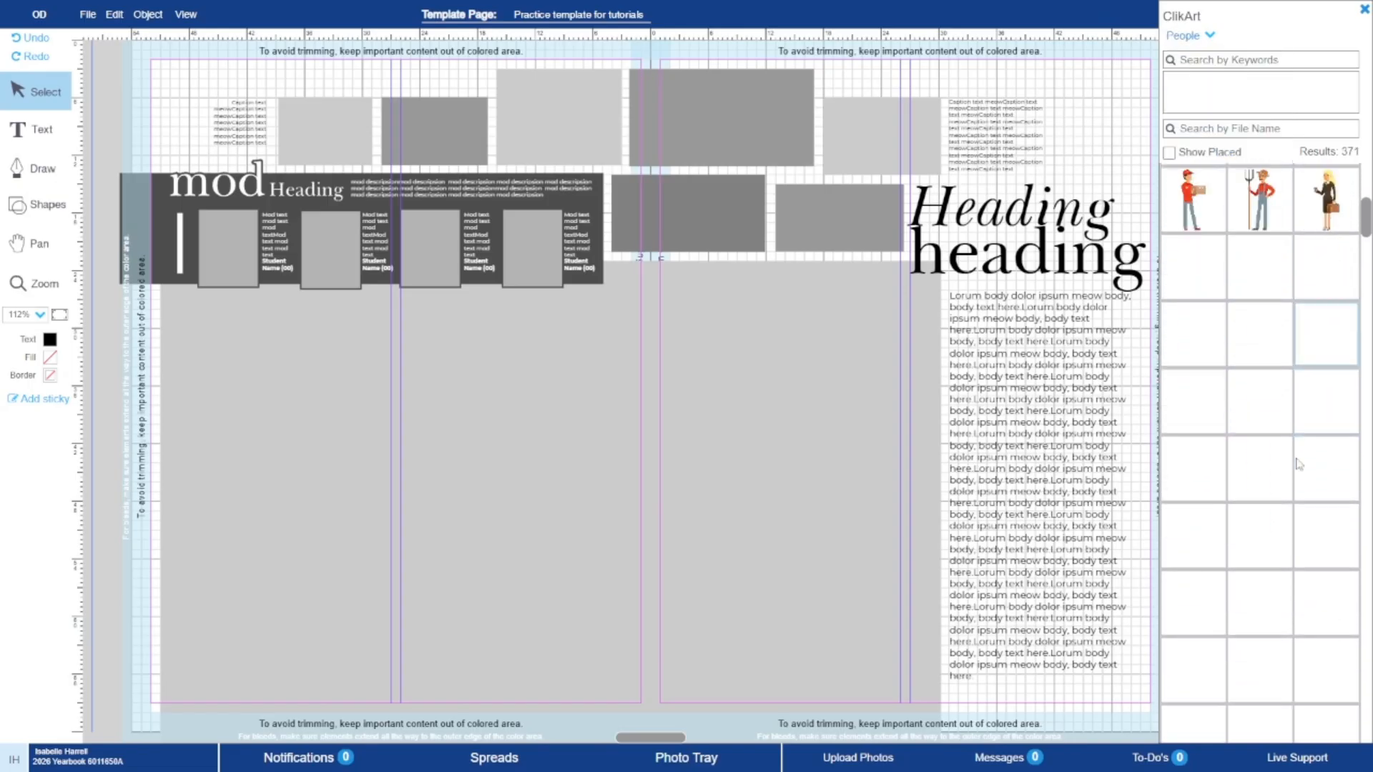
scroll(1296, 463, "down", 2)
scroll(1358, 259, "down", 1)
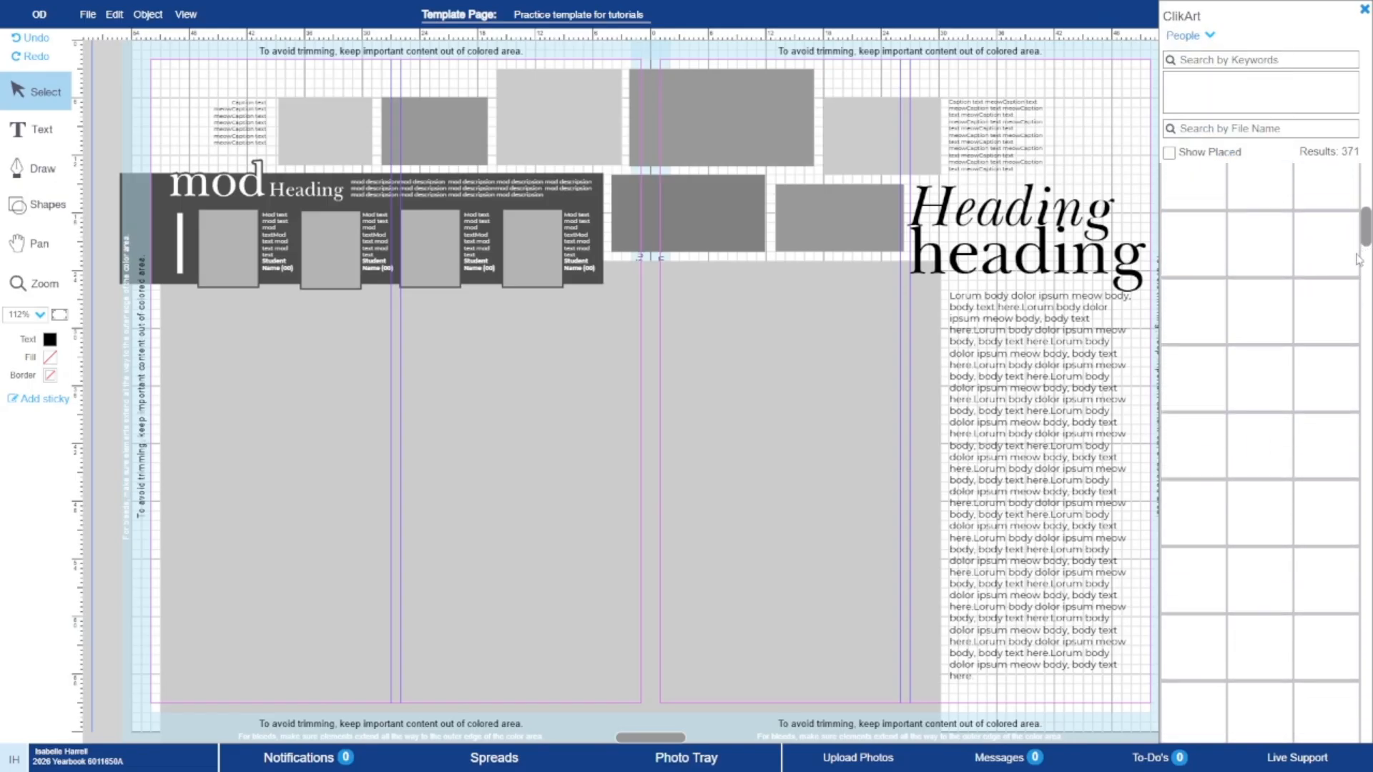
scroll(1356, 254, "up", 2)
right_click(1352, 247)
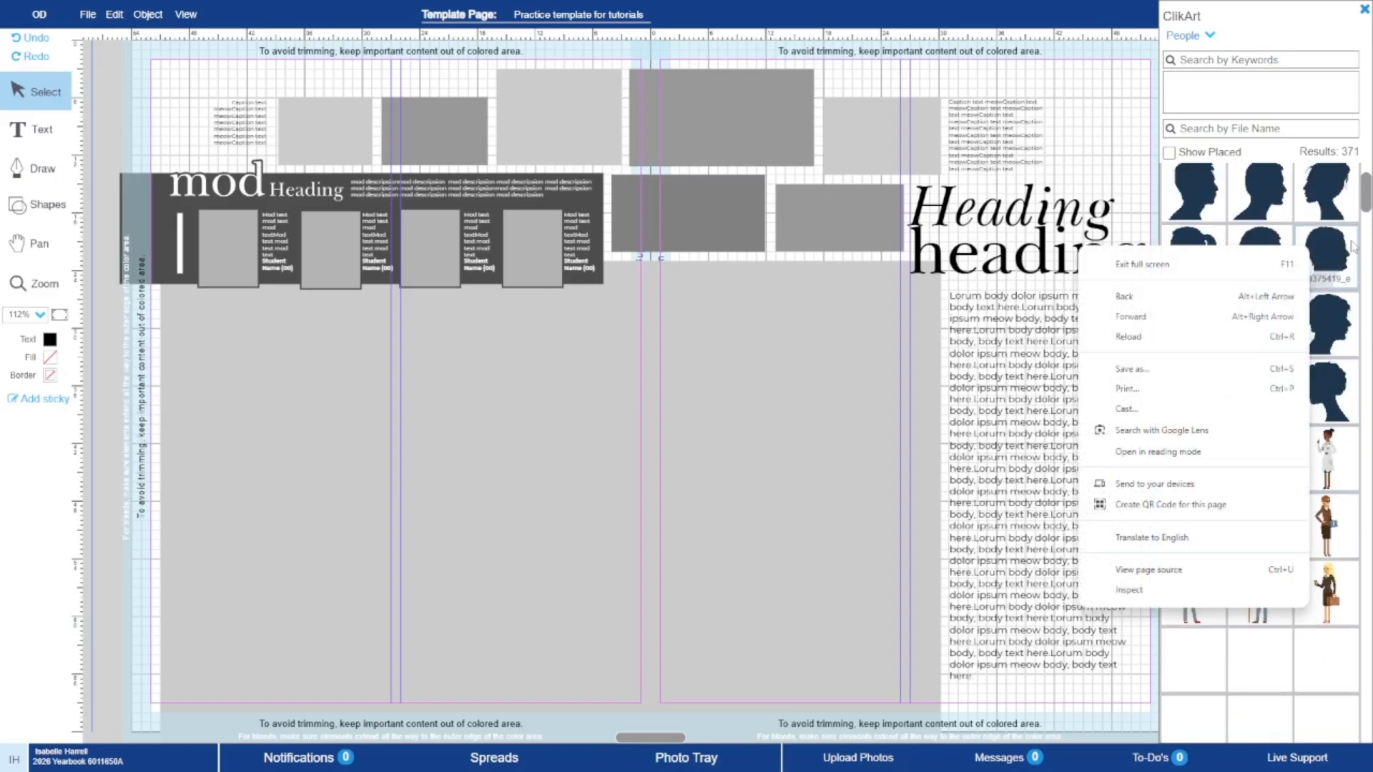
left_click(1220, 110)
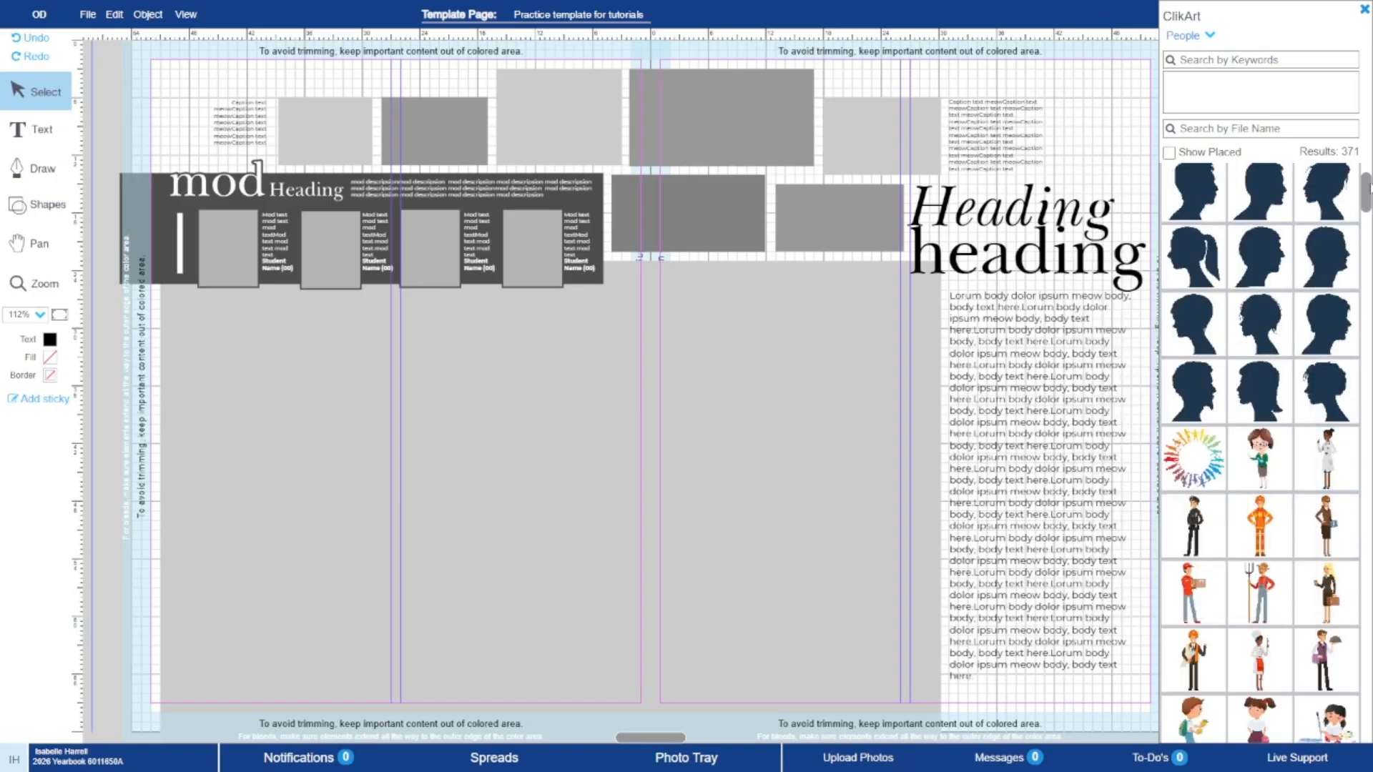
left_click_drag(1367, 188, 1368, 481)
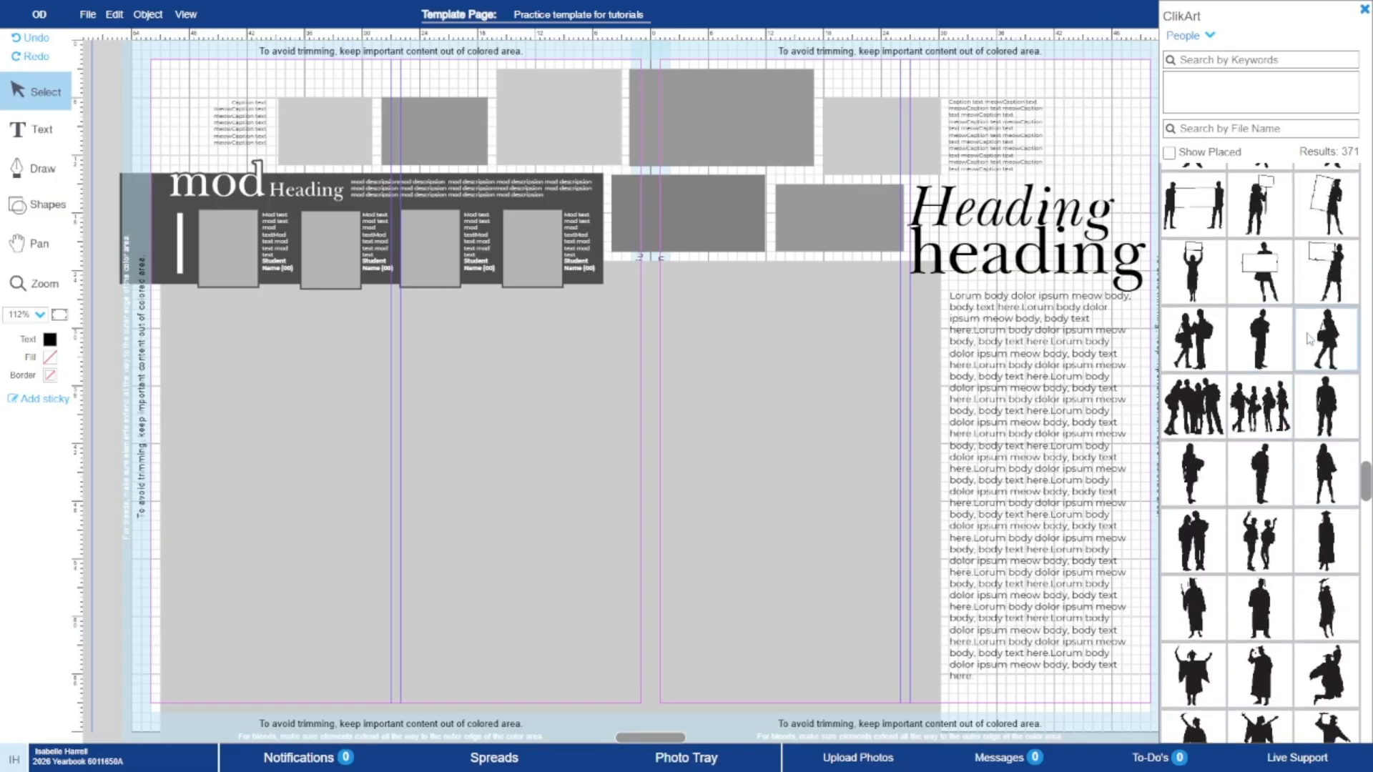
left_click_drag(1326, 339, 1141, 632)
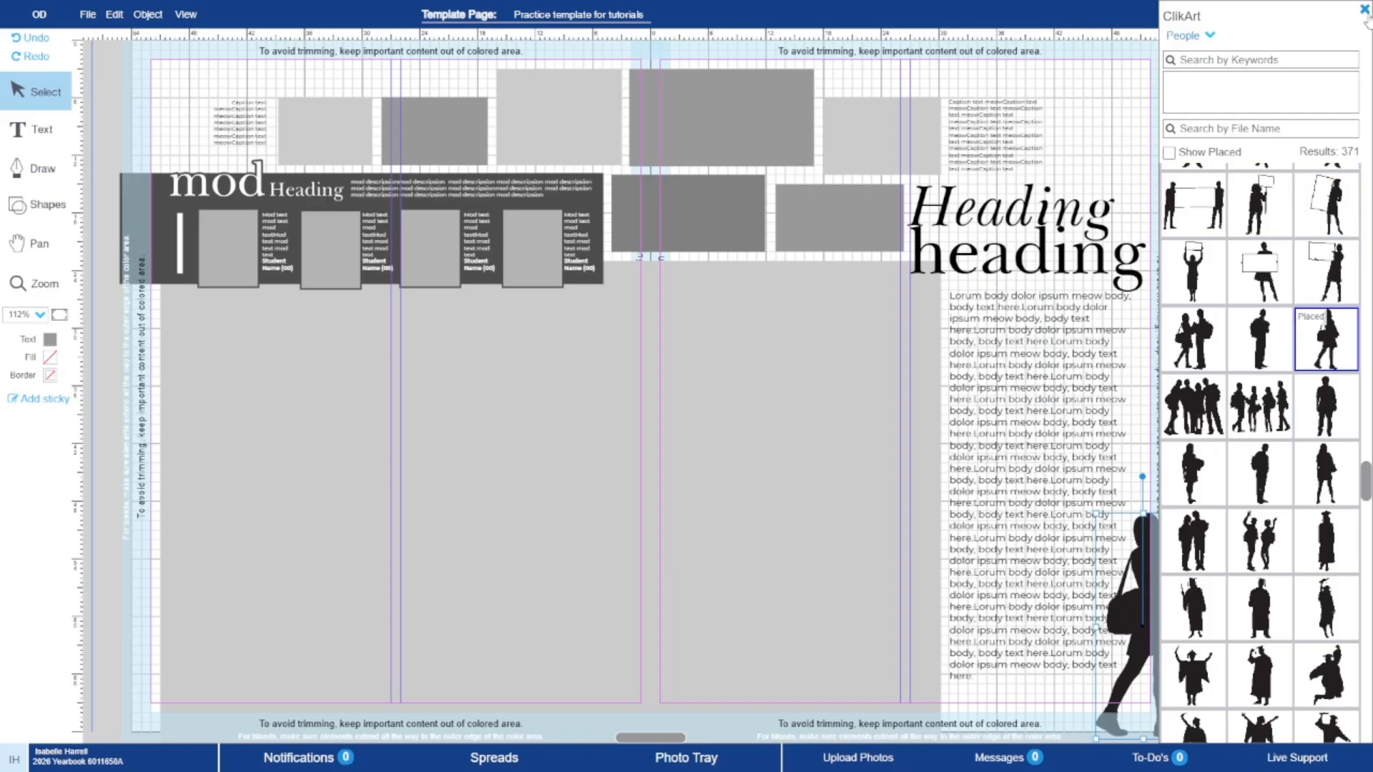
left_click(1364, 9)
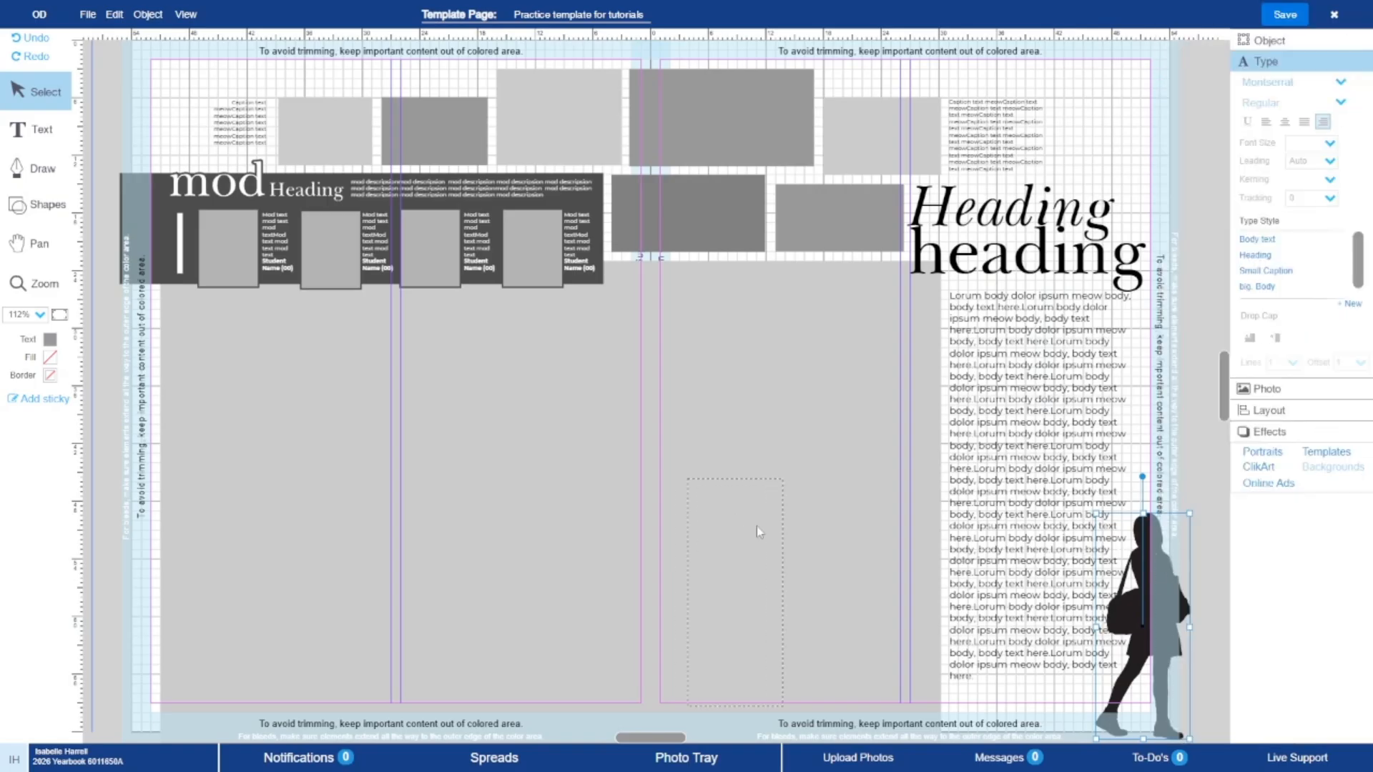
- Move the woman silhouette to the lower outer corner of the mod section's page and enlarge it to run off the page bottom
left_click_drag(756, 527, 220, 577)
left_click_drag(246, 532, 510, 384)
left_click_drag(291, 431, 145, 441)
left_click(106, 351)
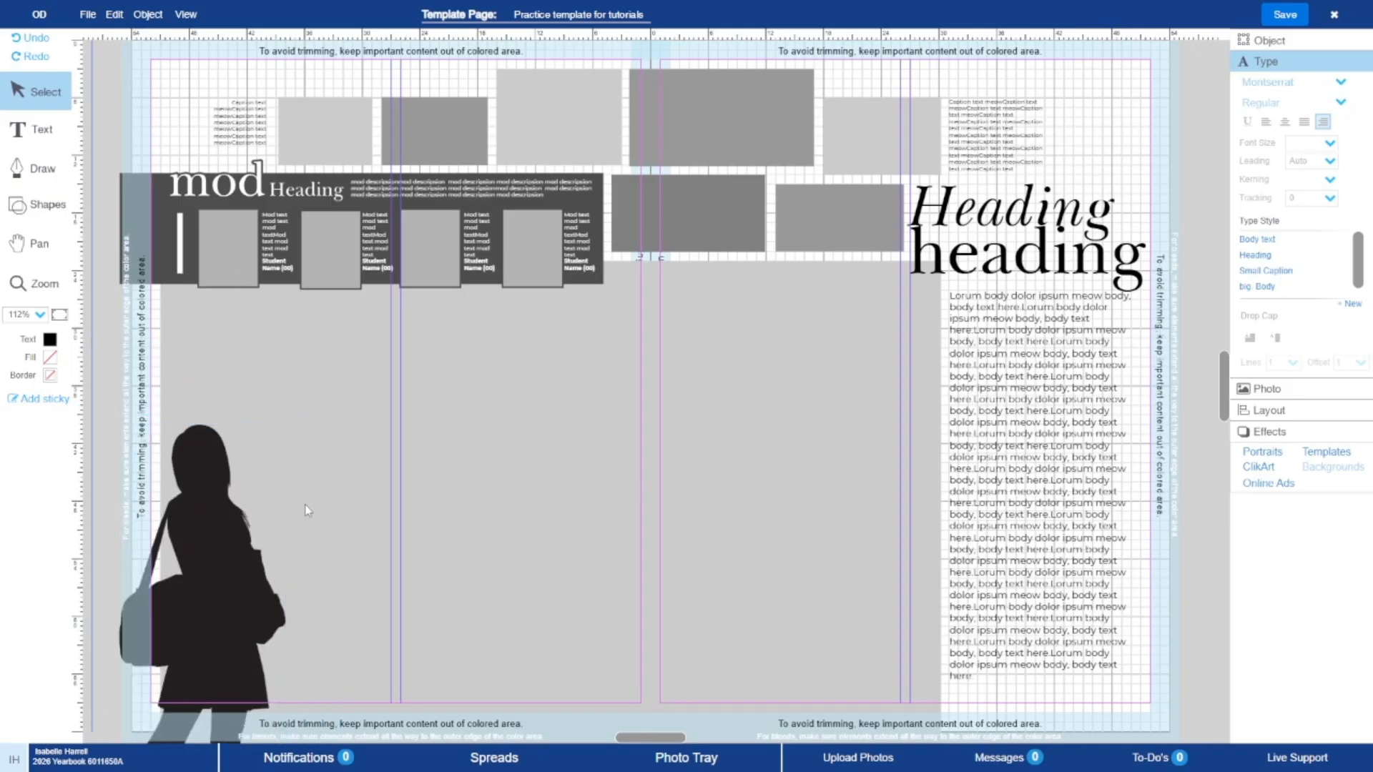
left_click_drag(226, 538, 255, 557)
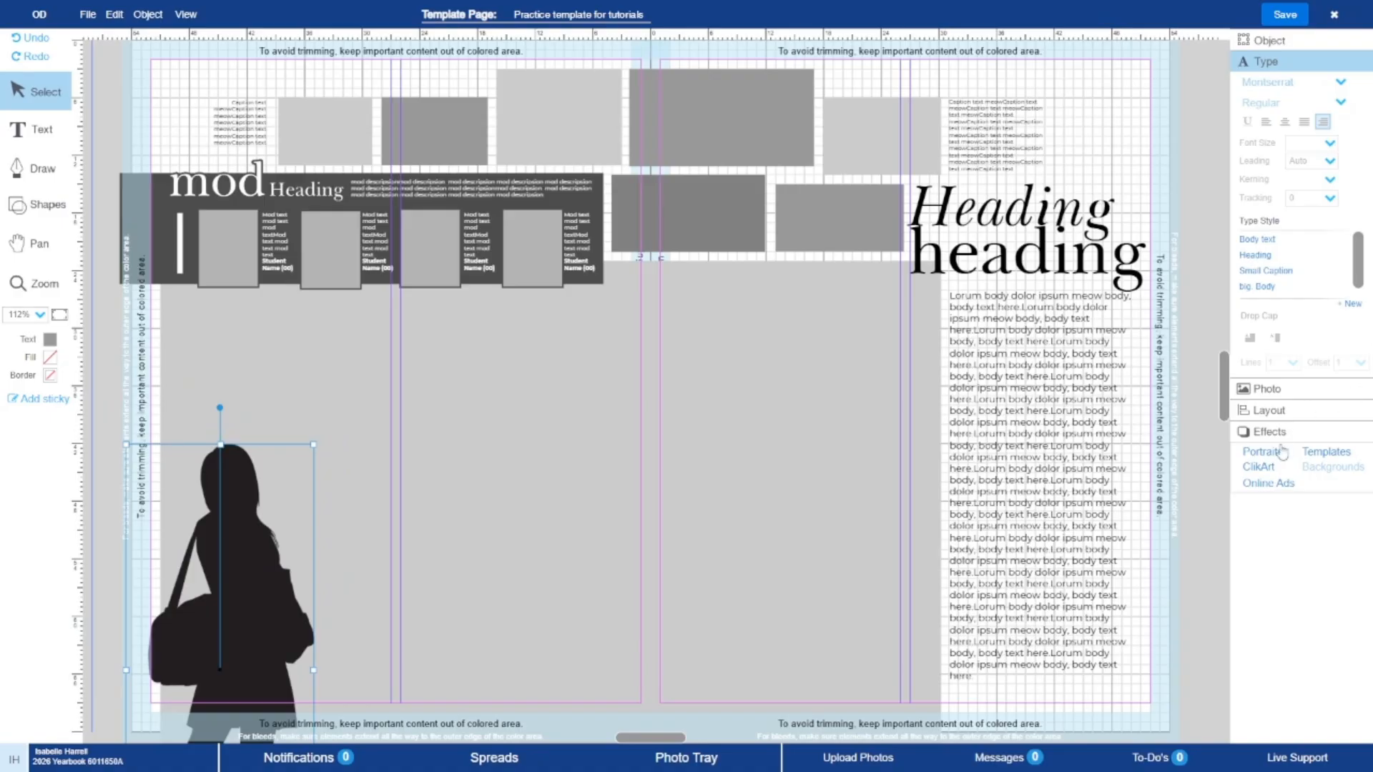
- Browse the ClikArt People category for further silhouettes among the student, musician, graduate and jumping figures, and close the library
left_click(1258, 467)
scroll(1321, 533, "up", 10)
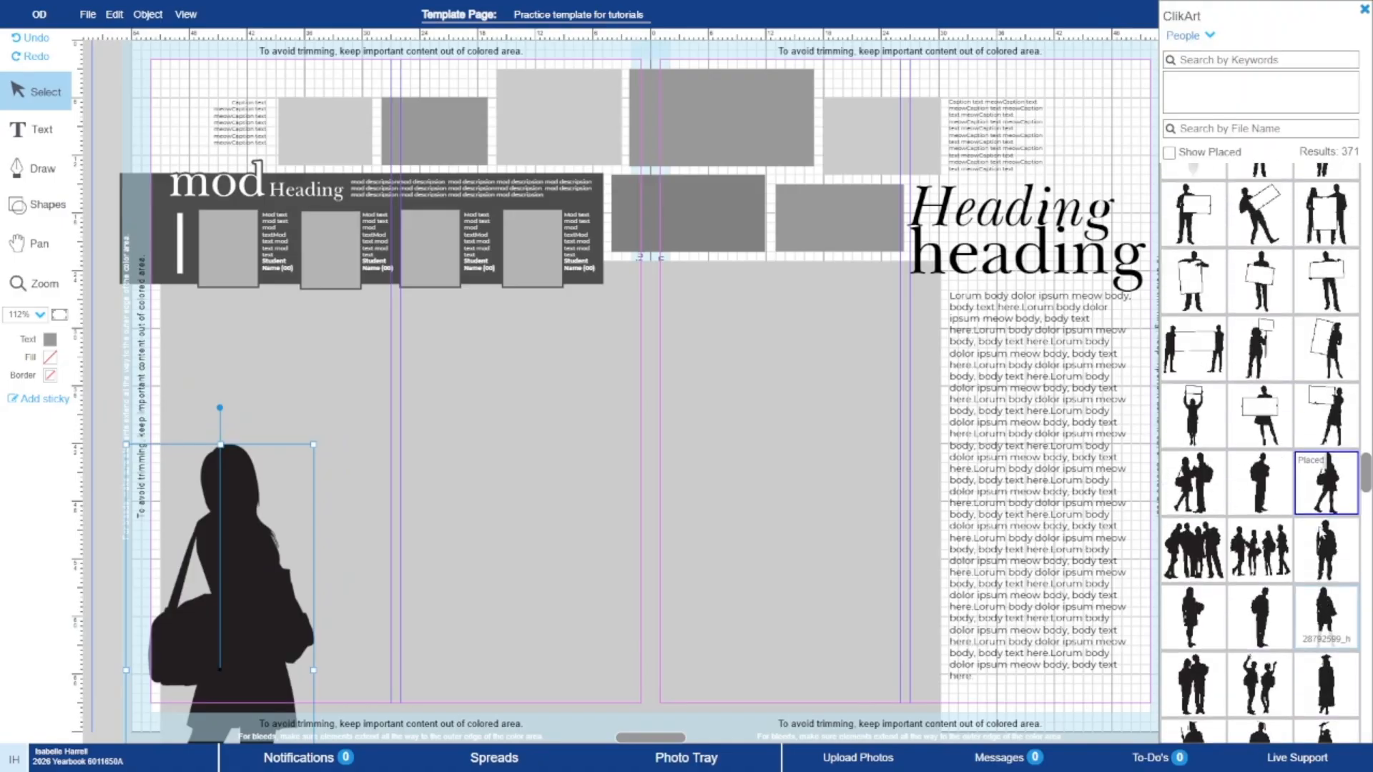
scroll(1314, 533, "up", 10)
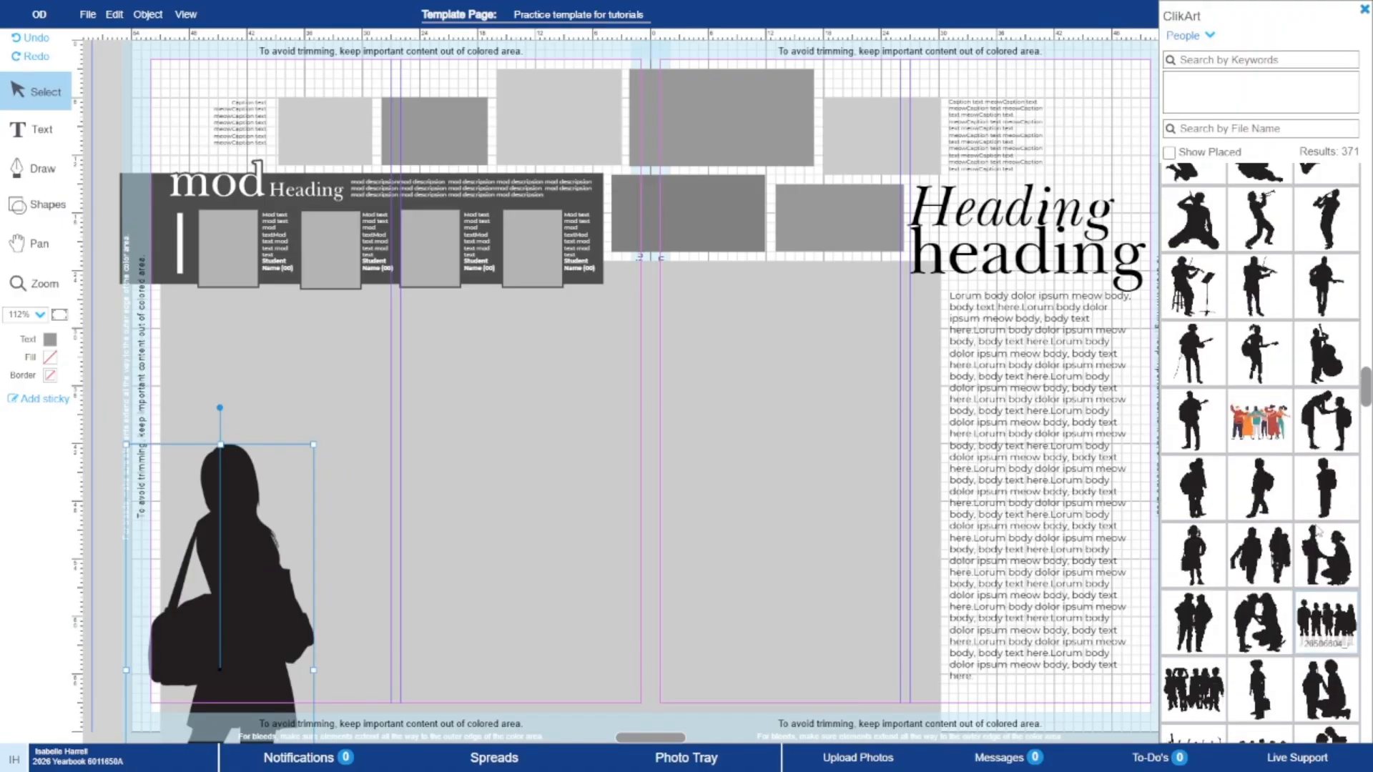
scroll(1294, 454, "up", 2)
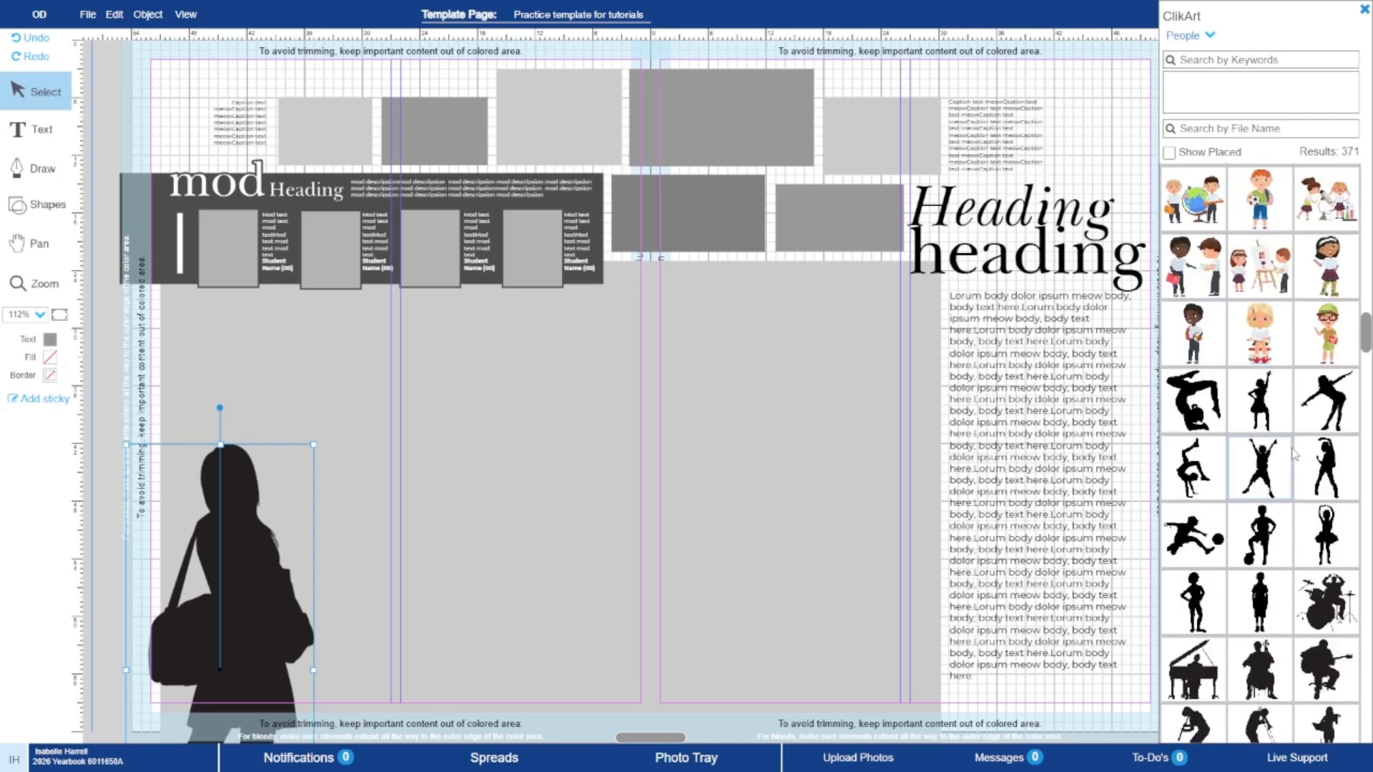
scroll(1285, 477, "up", 6)
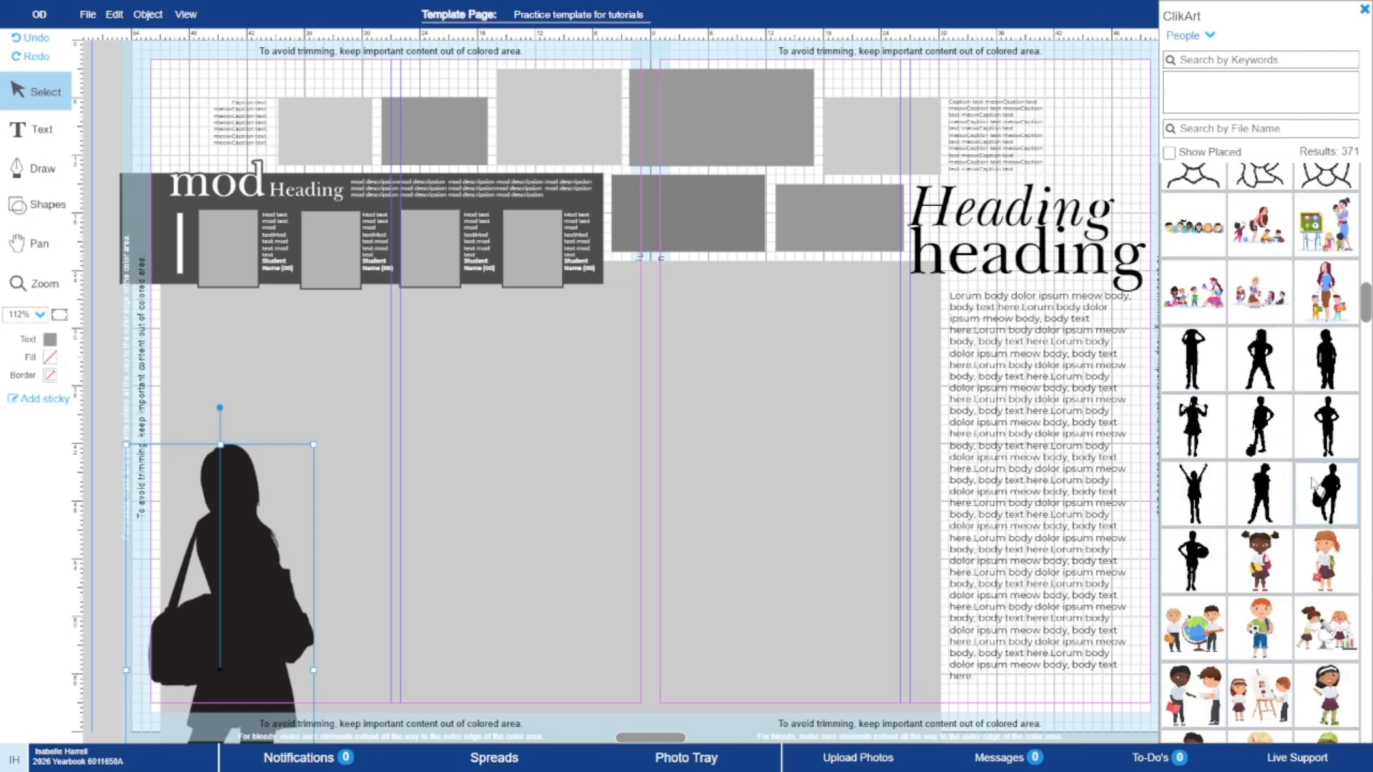
scroll(1273, 433, "up", 6)
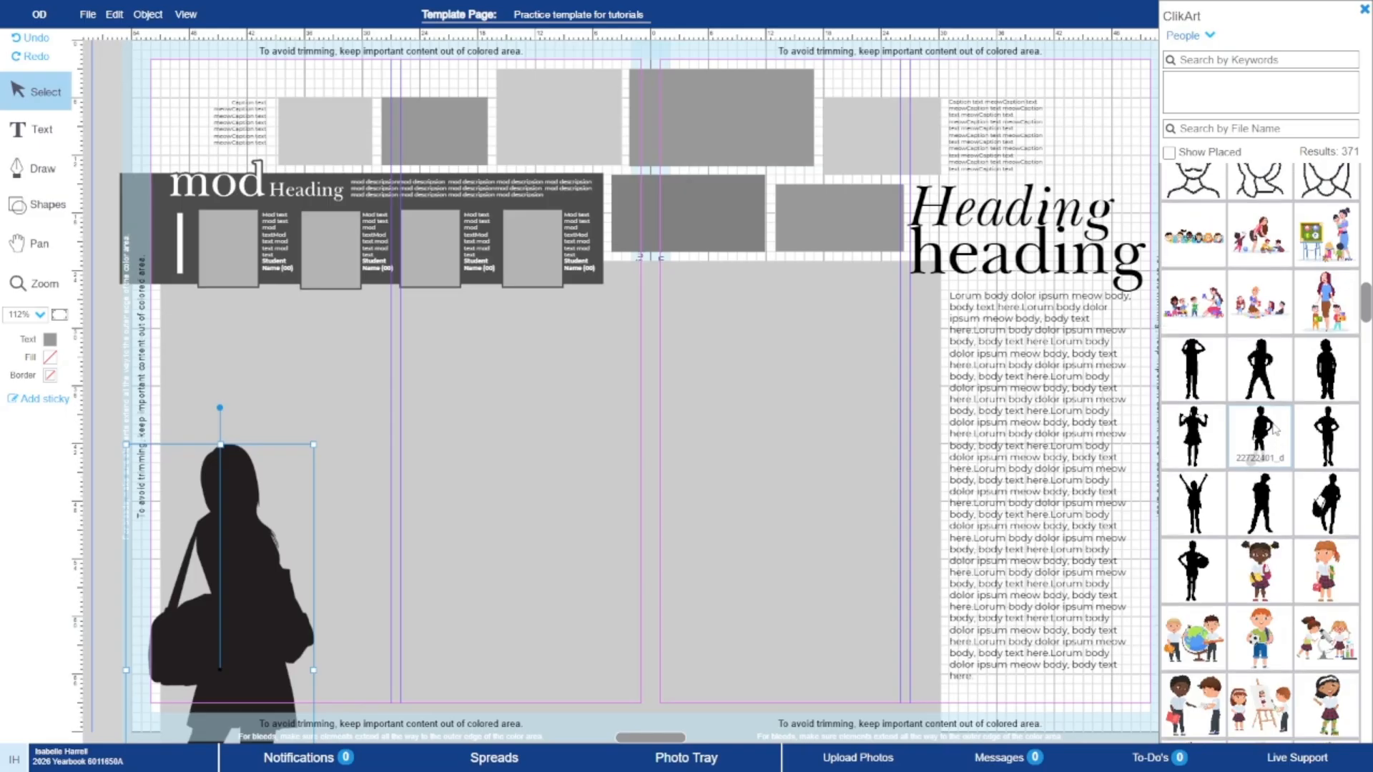
scroll(1274, 450, "down", 5)
scroll(1272, 494, "up", 2)
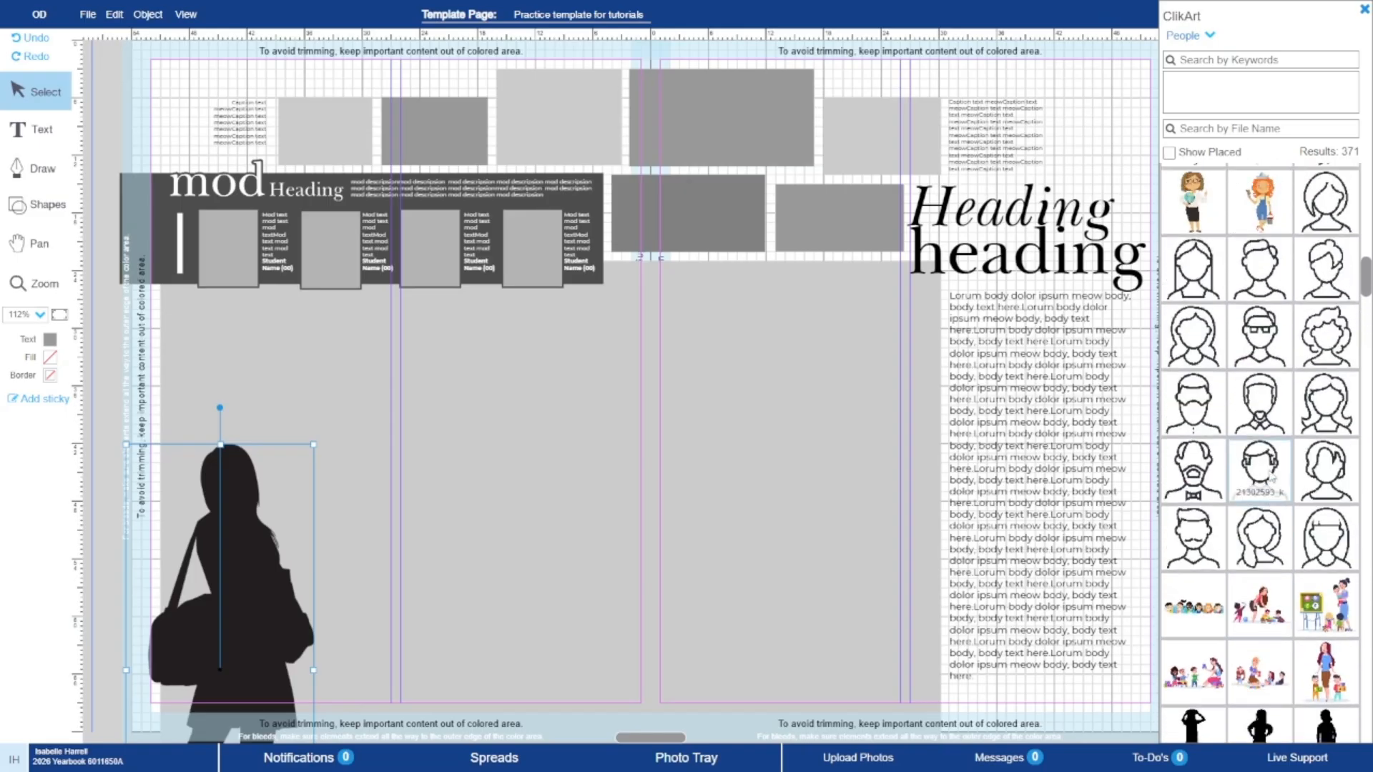
scroll(1272, 482, "down", 10)
scroll(1271, 471, "down", 3)
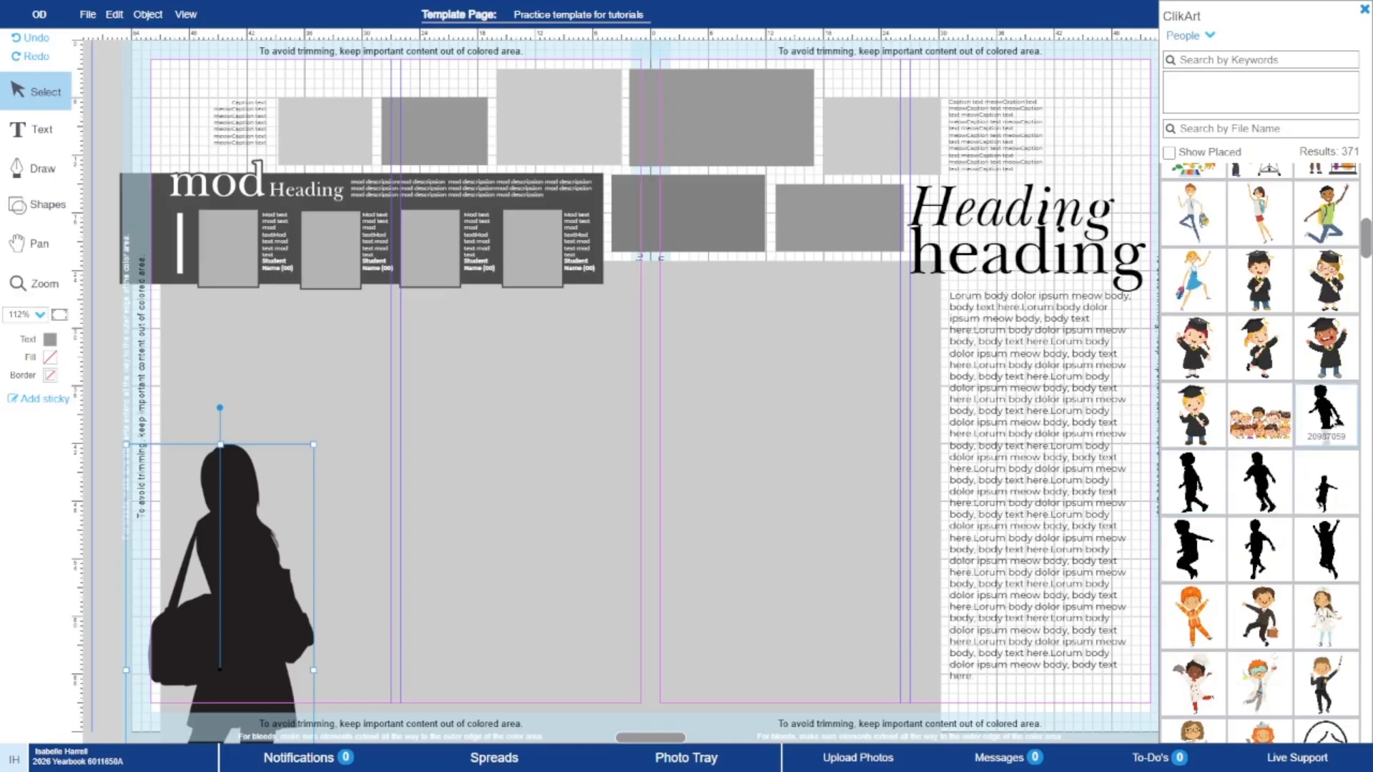
scroll(1286, 555, "down", 7)
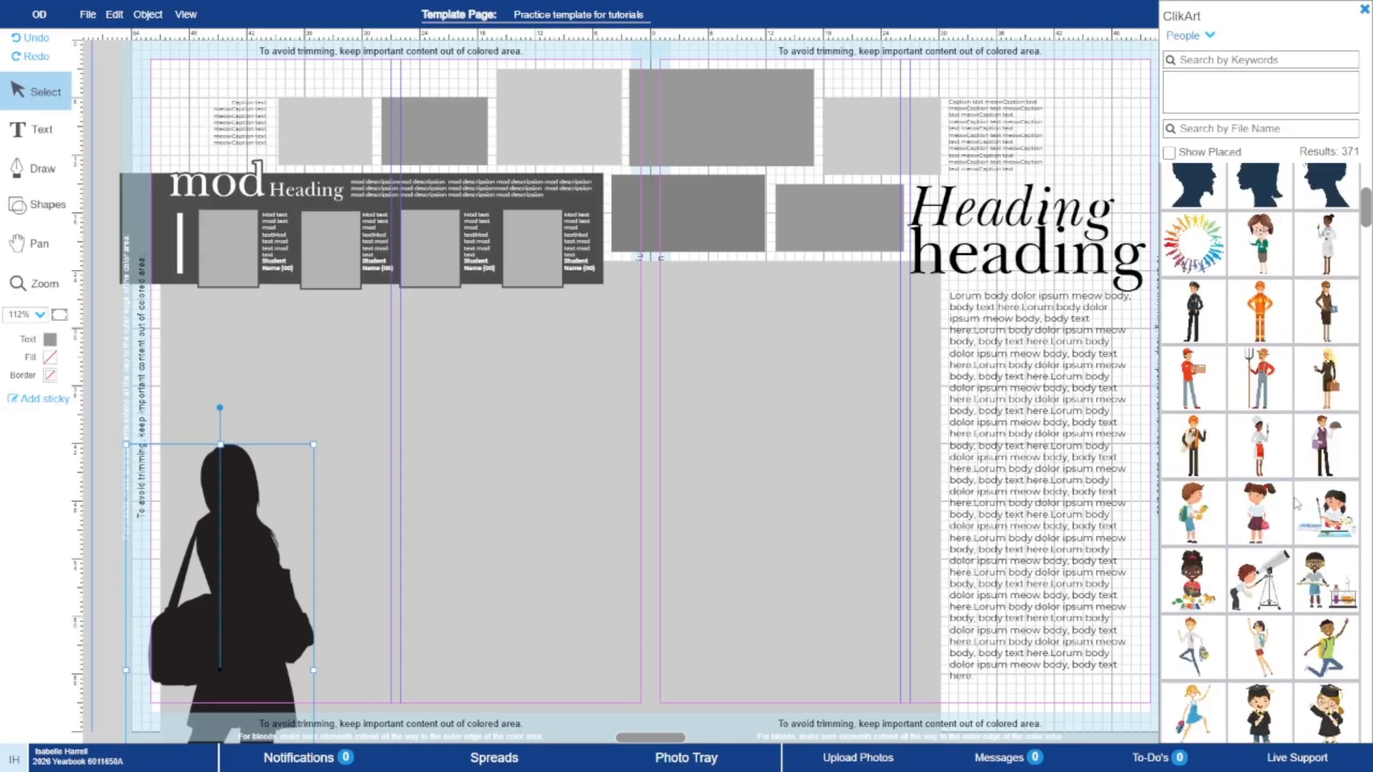
scroll(1268, 498, "down", 10)
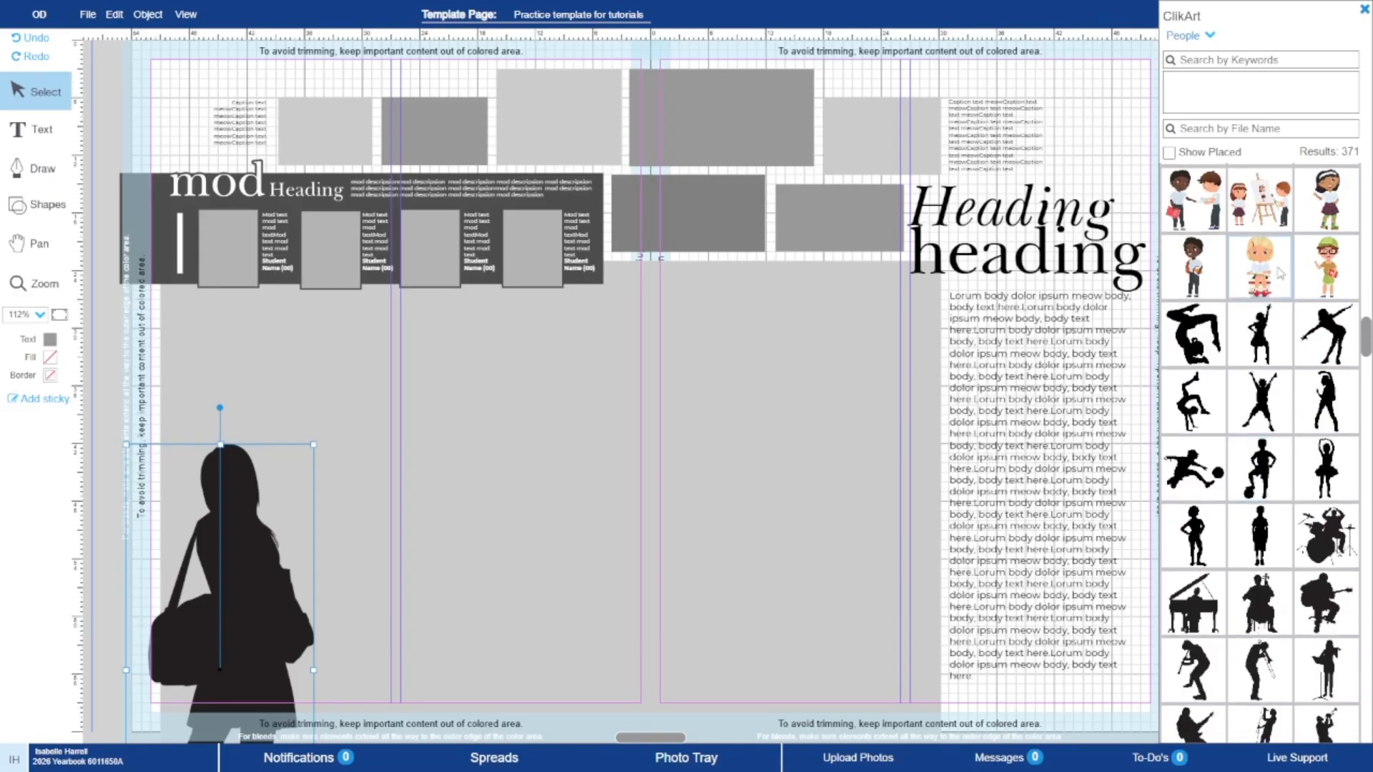
scroll(1283, 279, "down", 5)
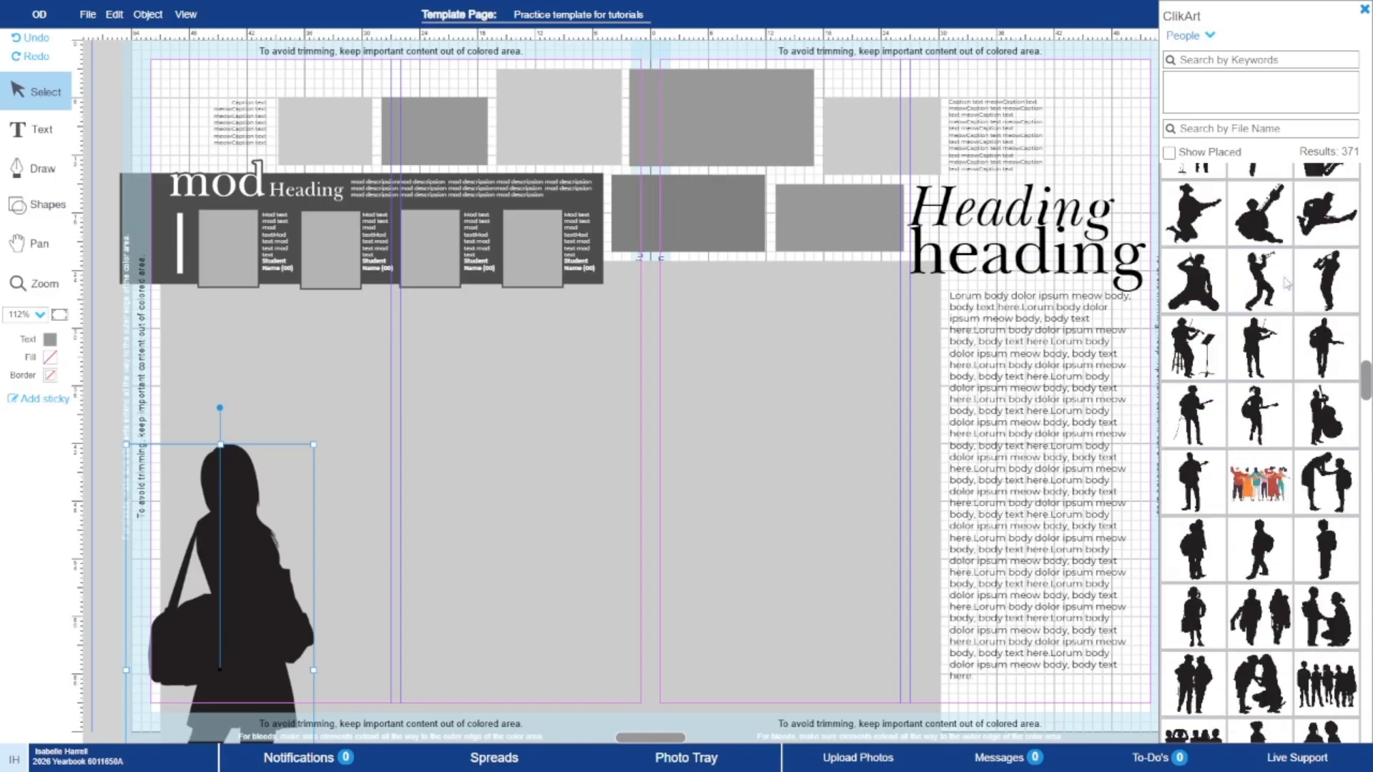
scroll(1354, 295, "down", 5)
scroll(1309, 390, "down", 3)
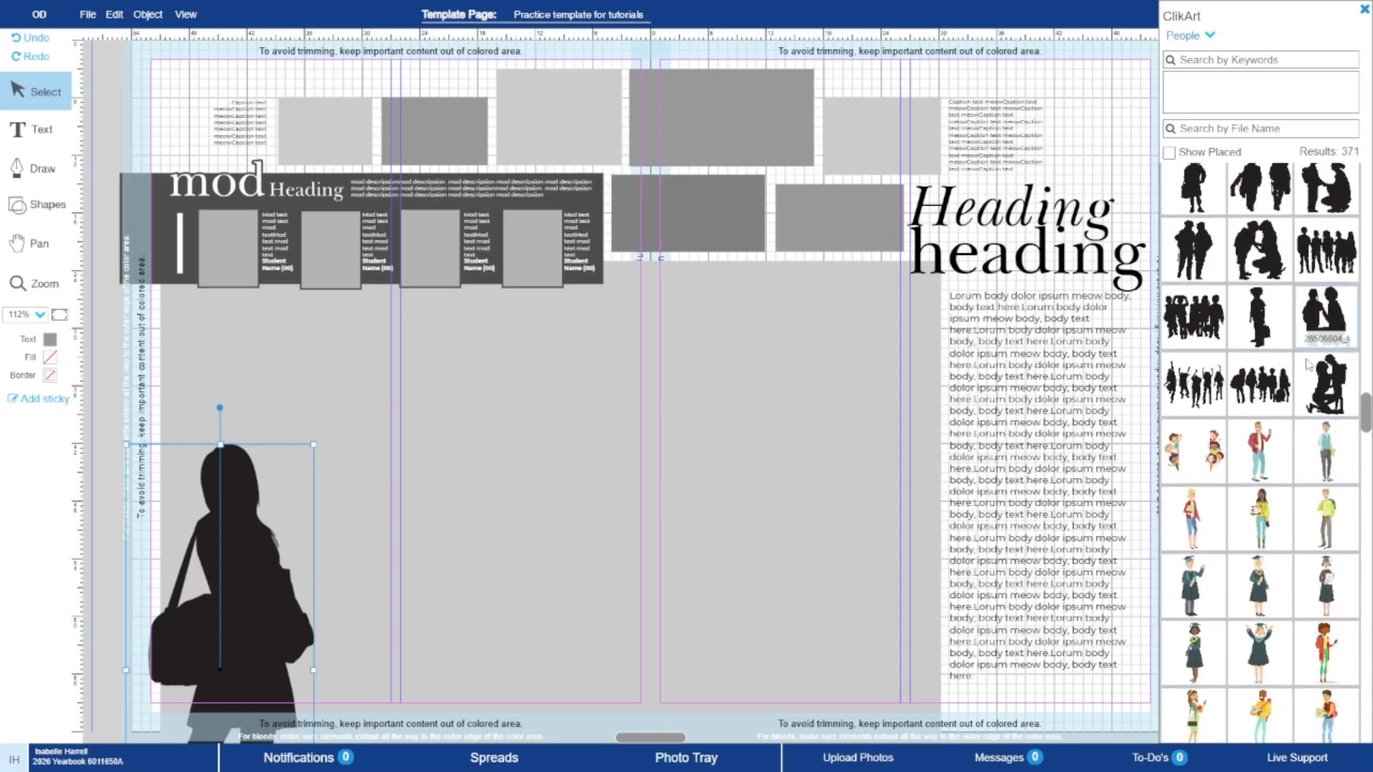
scroll(1306, 365, "down", 10)
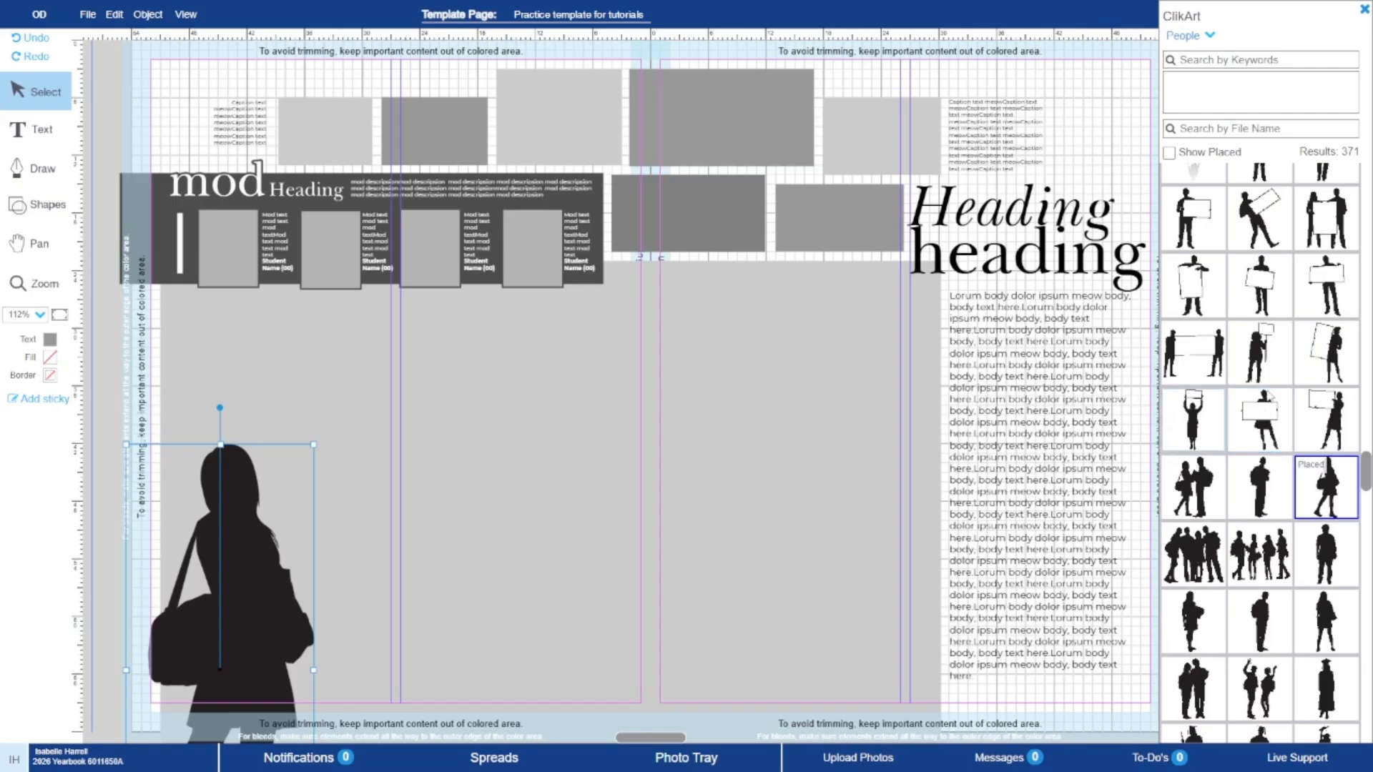
scroll(1327, 465, "down", 4)
scroll(1328, 465, "down", 3)
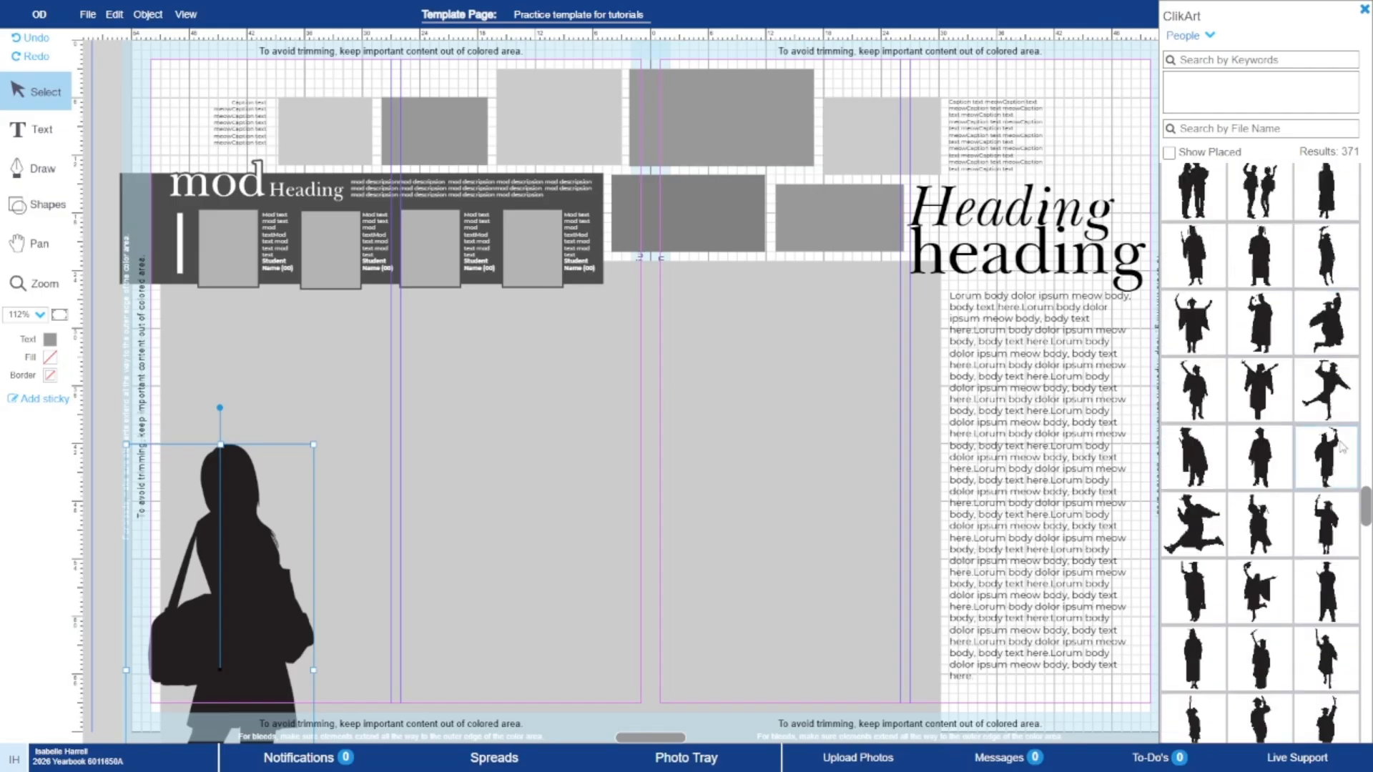
scroll(1347, 456, "down", 12)
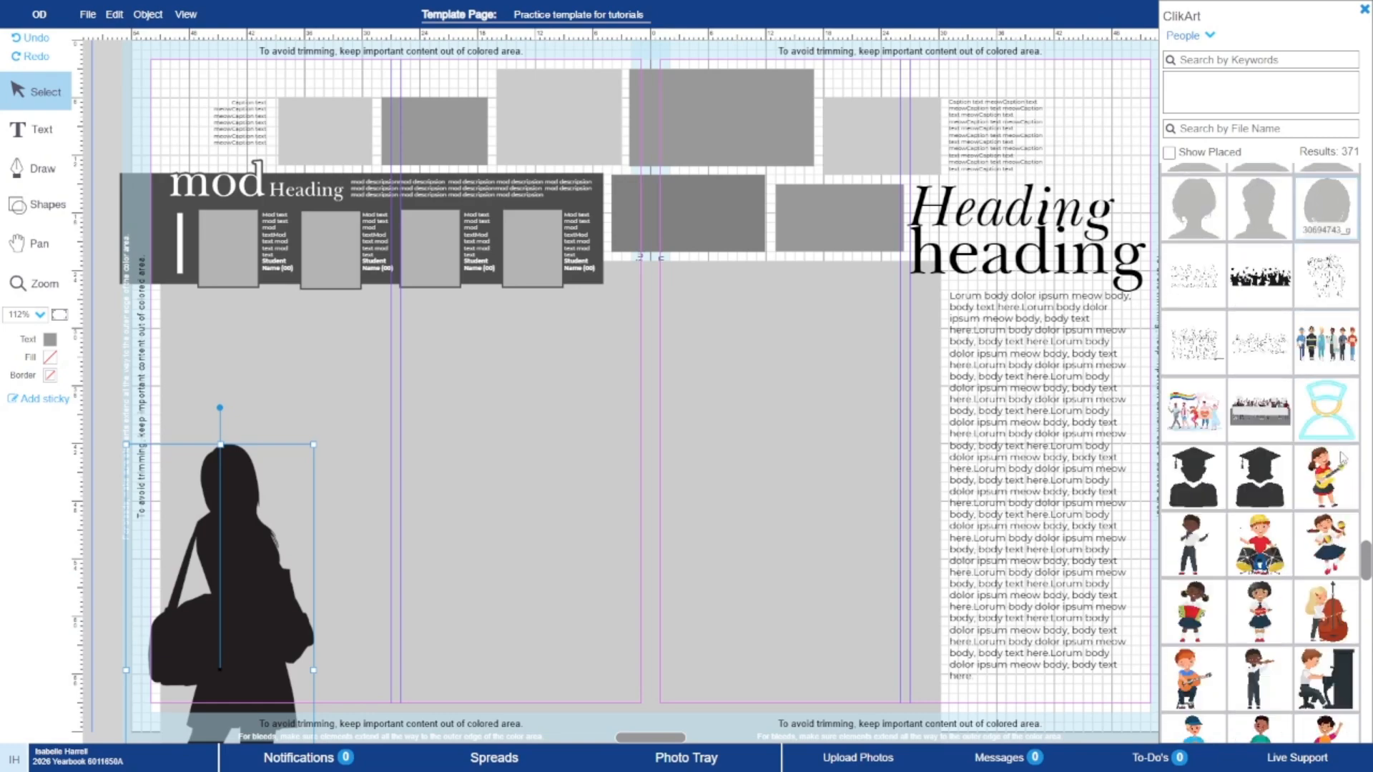
scroll(1338, 457, "down", 10)
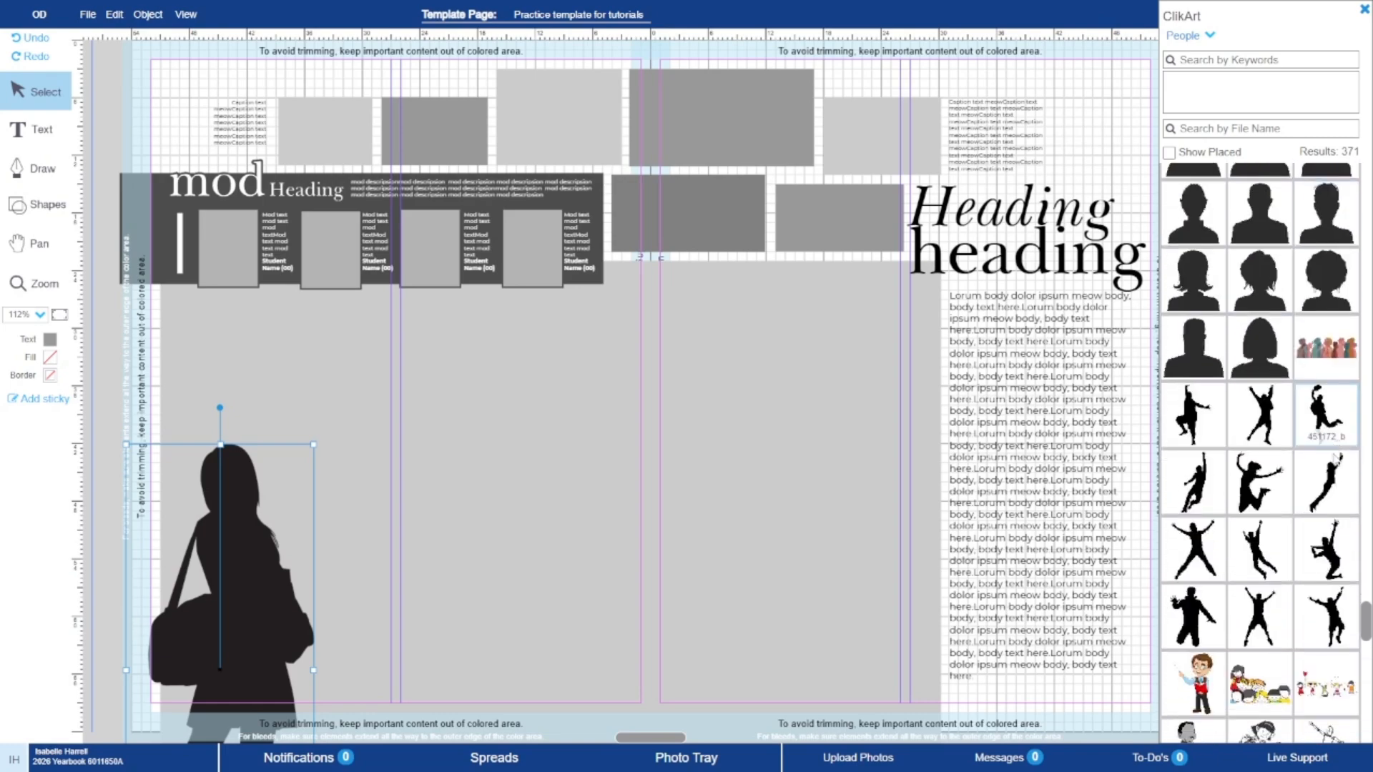
scroll(1332, 459, "down", 10)
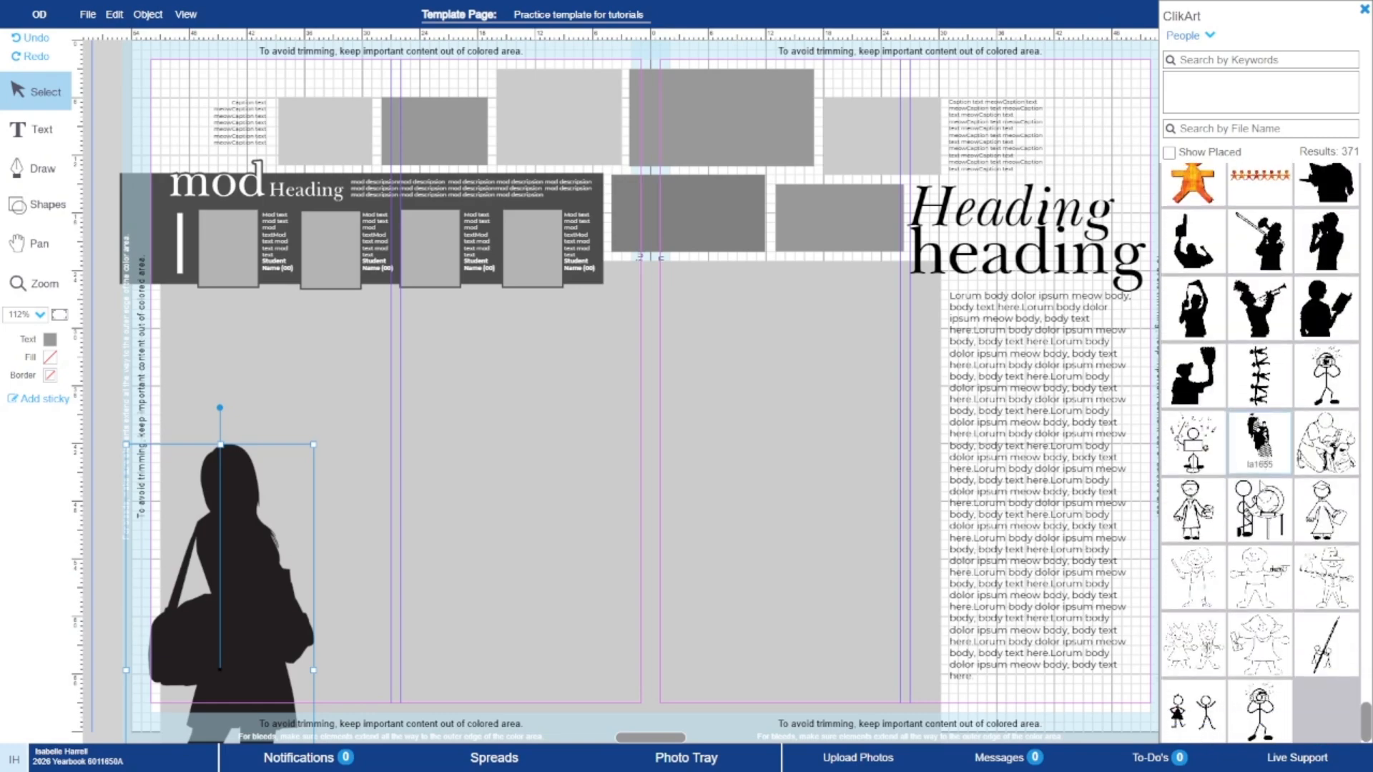
left_click(1365, 10)
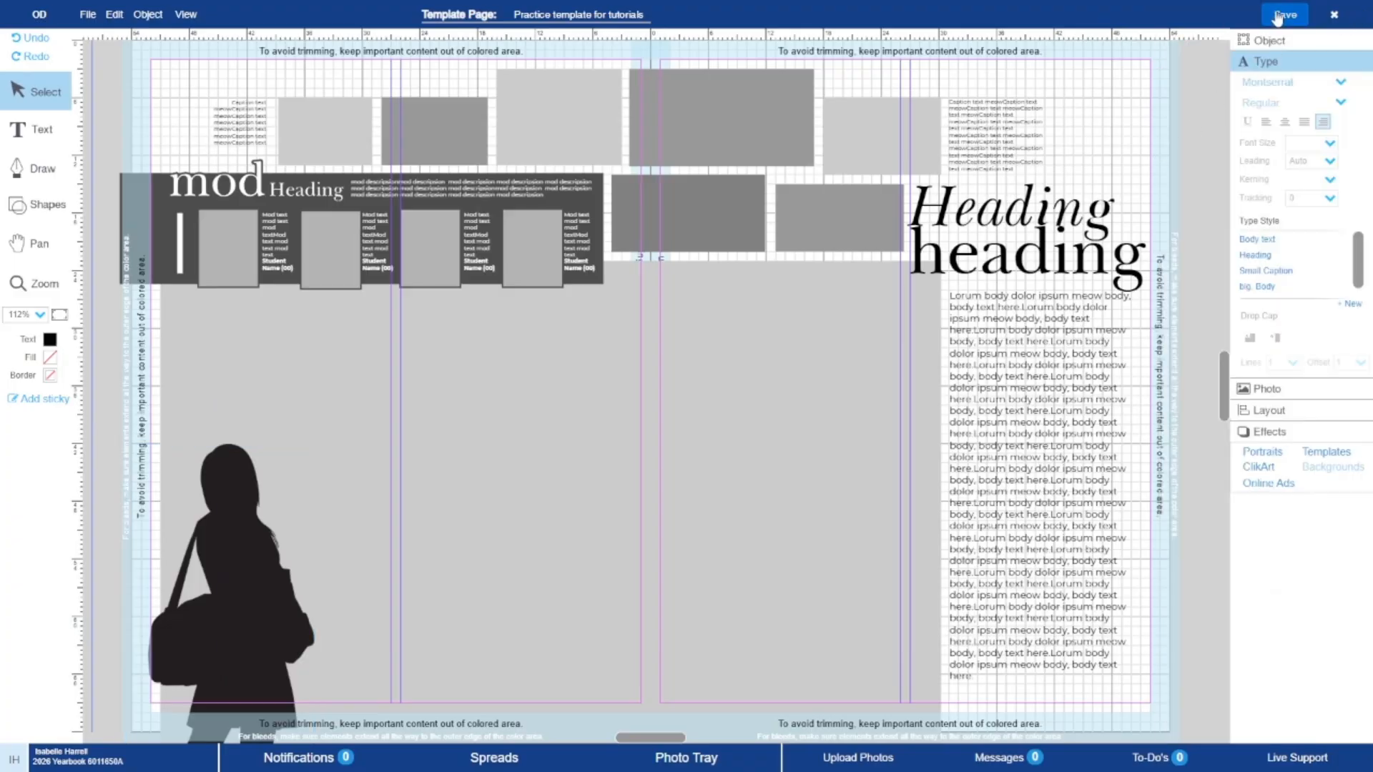
- Save and close the practice template, and open the Plan Book's list of custom templates
left_click(1285, 14)
left_click(1335, 15)
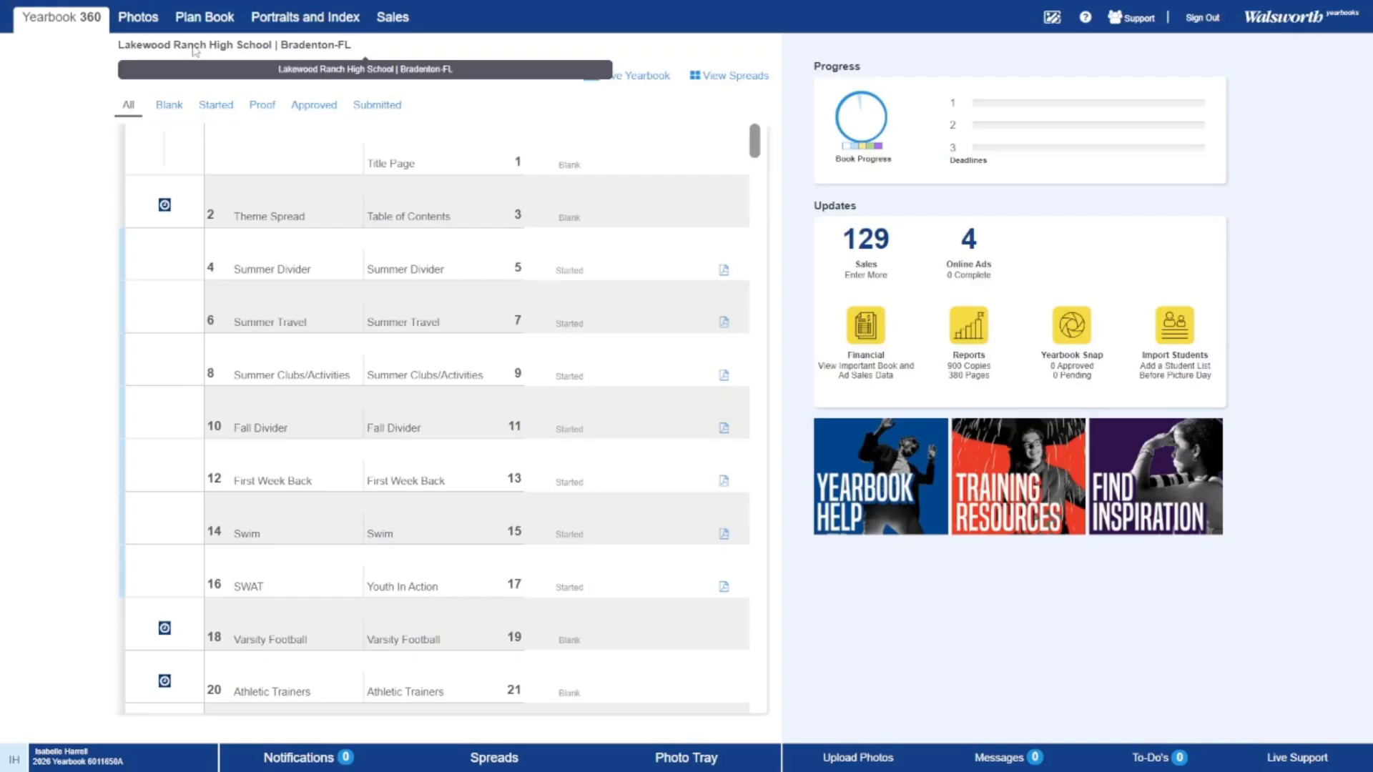
left_click(207, 17)
left_click(315, 55)
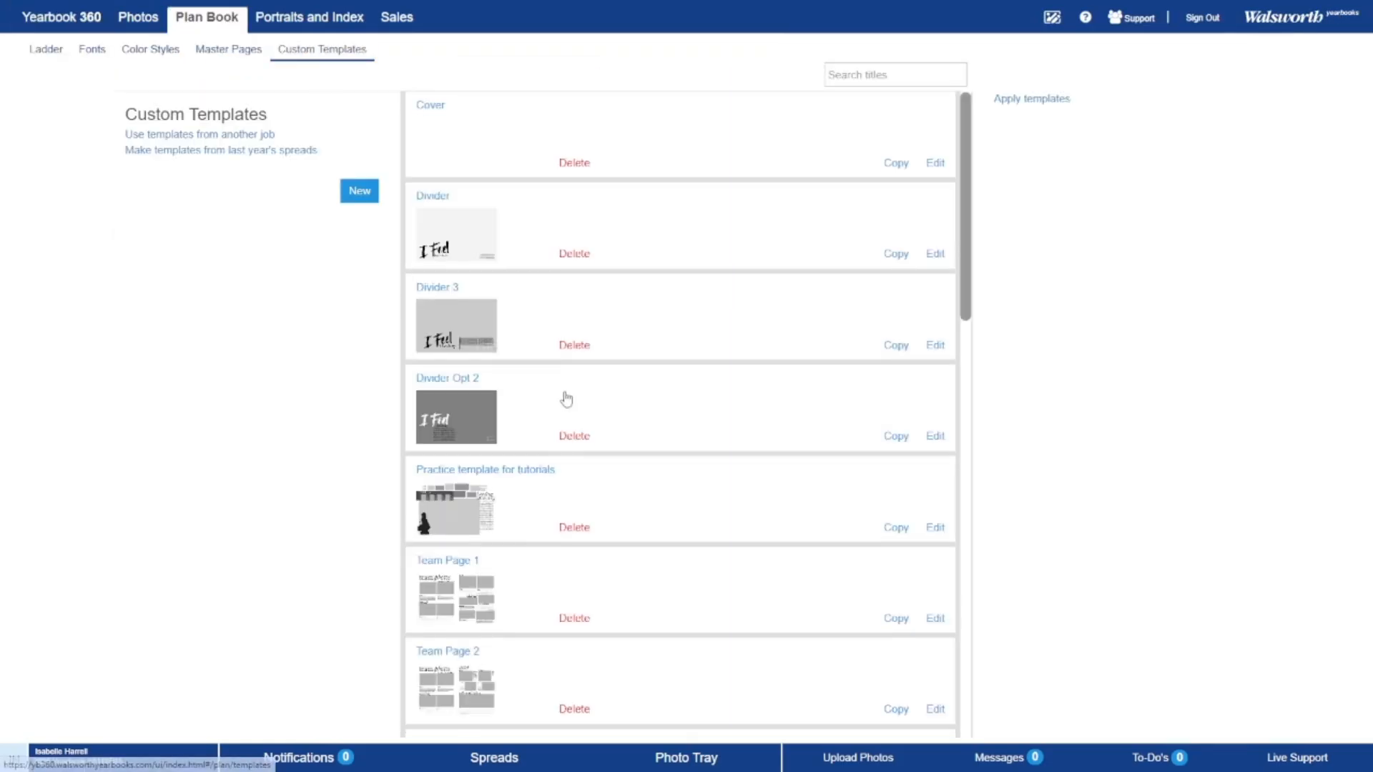
- Check the numbering of the existing custom templates and rename "Practice template for tutorials" as "Template 9-3"
scroll(566, 390, "down", 12)
scroll(573, 387, "down", 10)
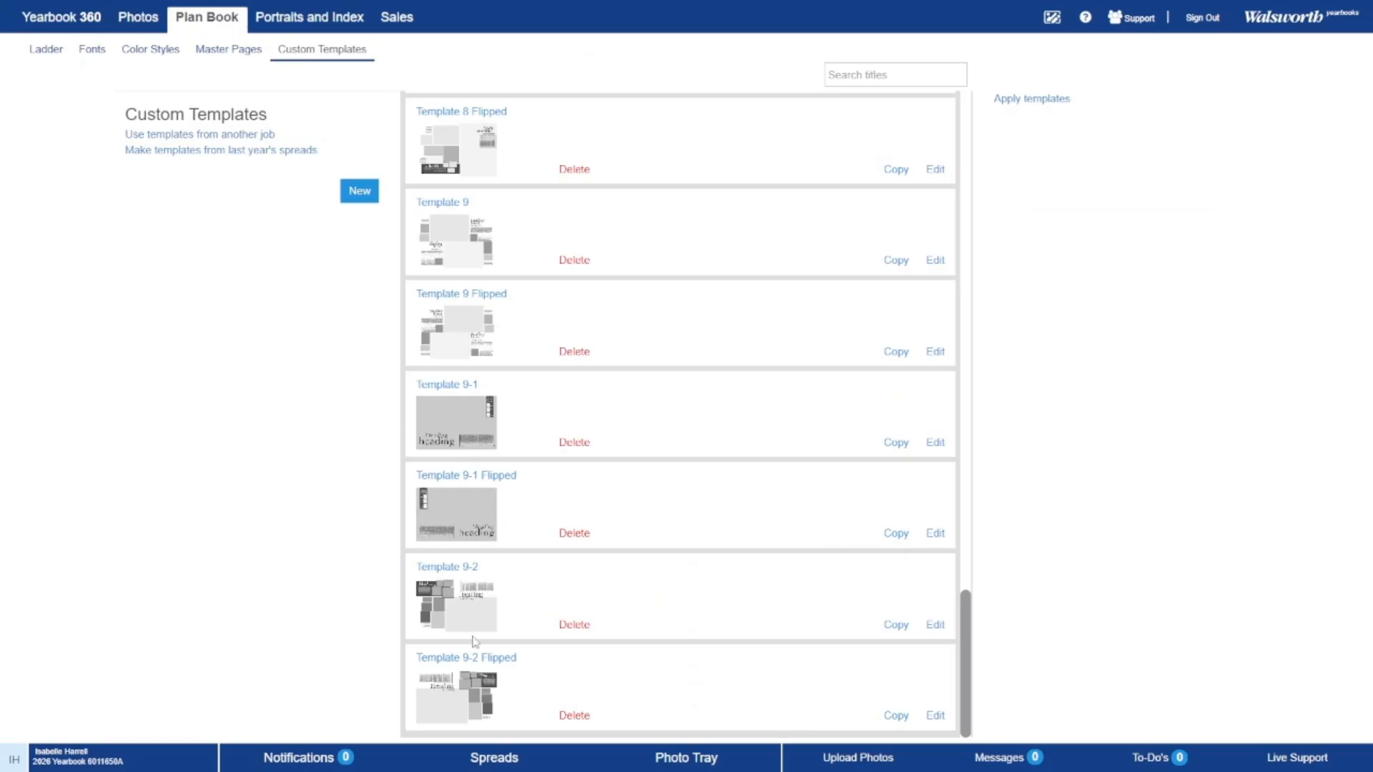
scroll(611, 583, "up", 2)
scroll(449, 603, "up", 20)
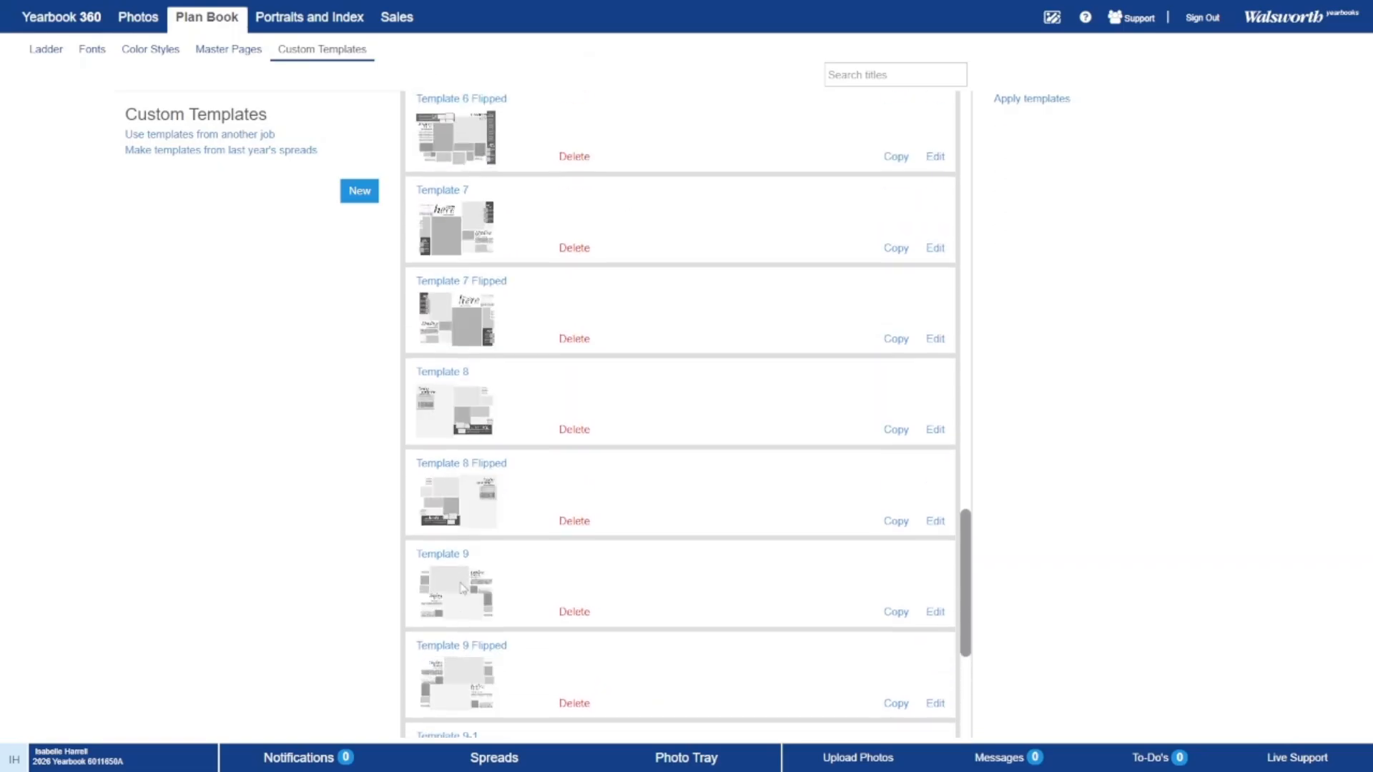
scroll(472, 570, "down", 10)
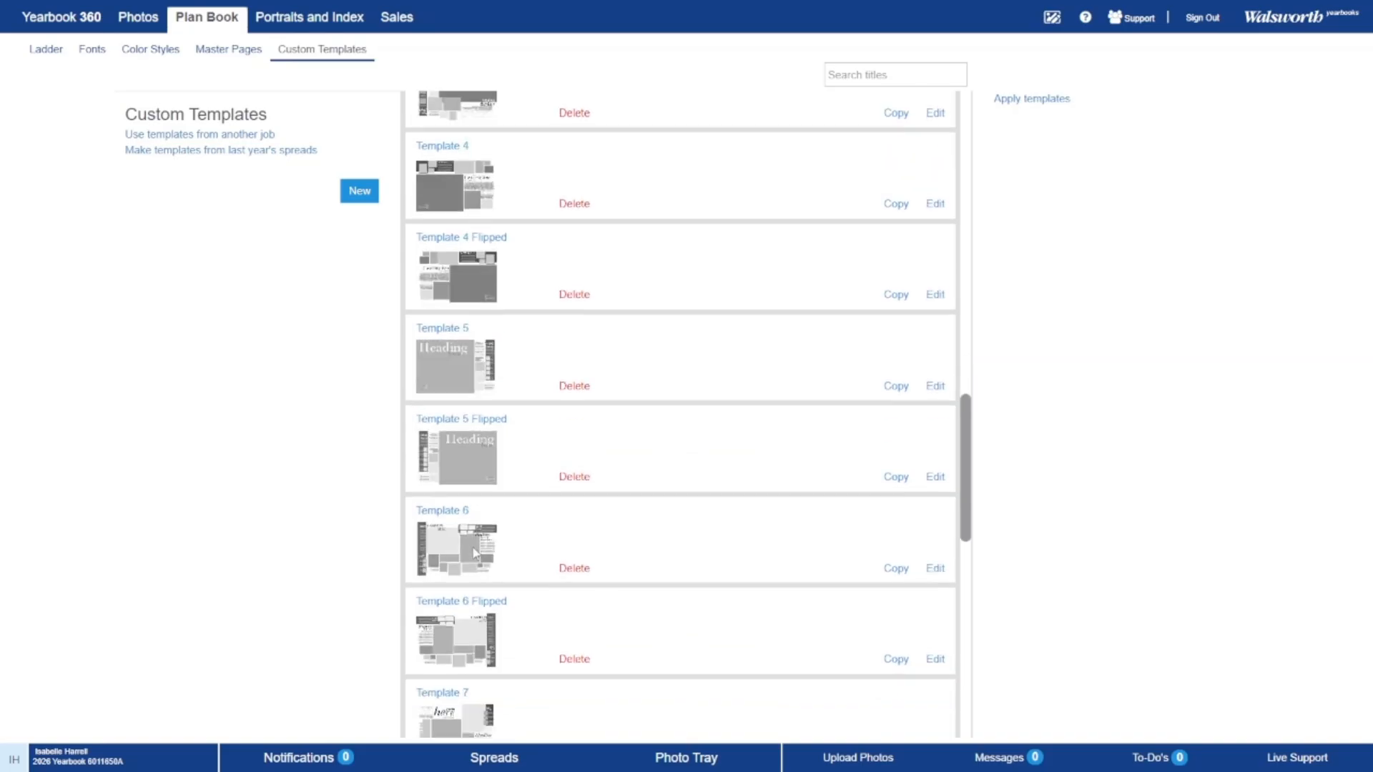
scroll(469, 429, "up", 9)
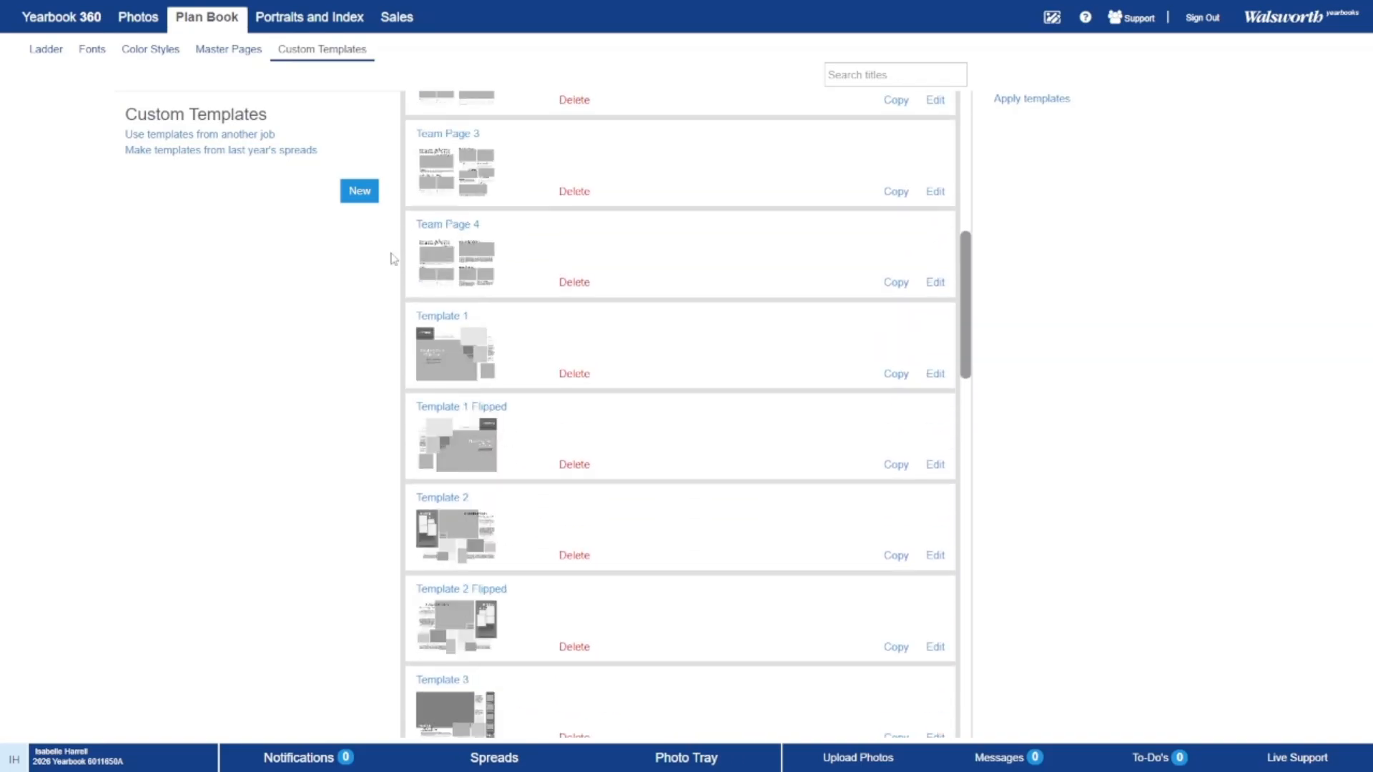
scroll(743, 272, "up", 5)
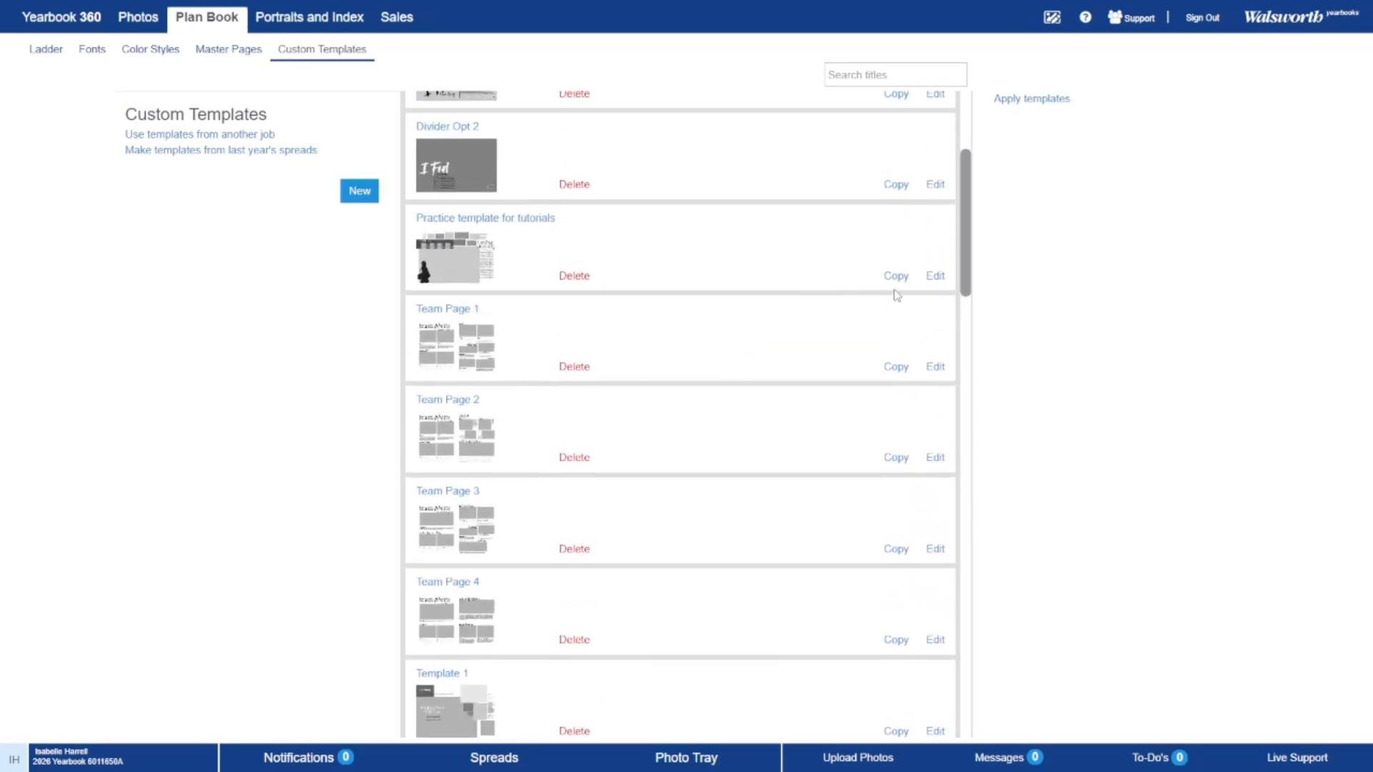
left_click(536, 219)
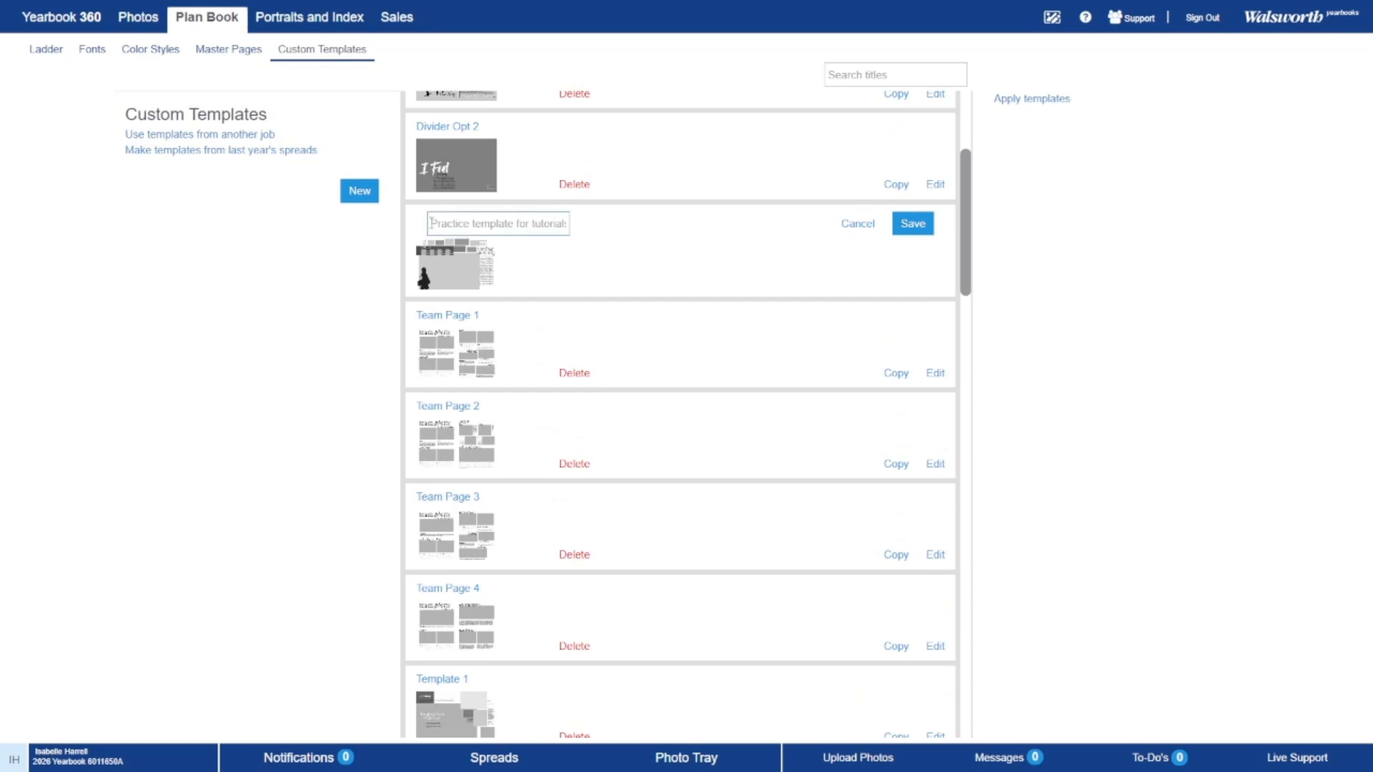
left_click_drag(431, 223, 667, 237)
type("Template 9-3")
key("Return")
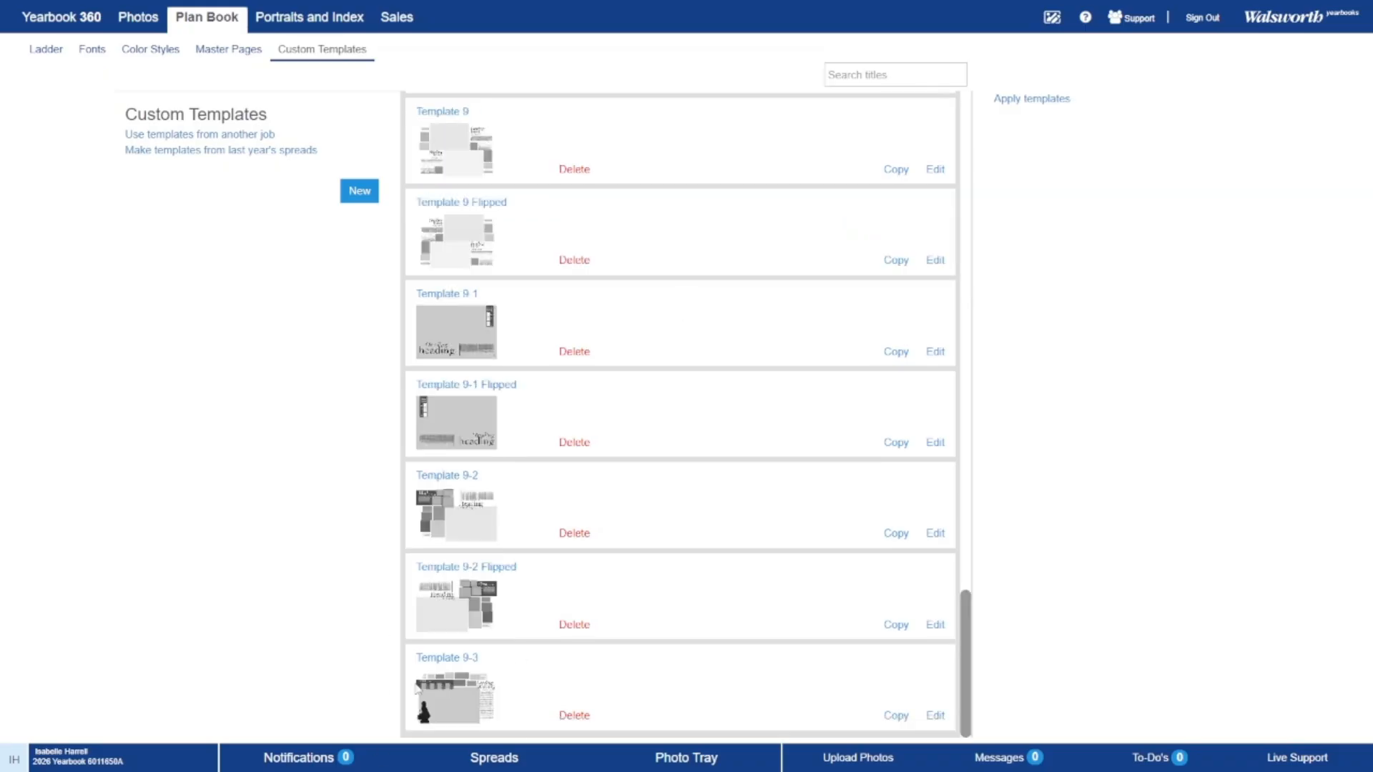
- Find the Team Page 1 template in the custom templates list and open it for editing
scroll(554, 513, "up", 20)
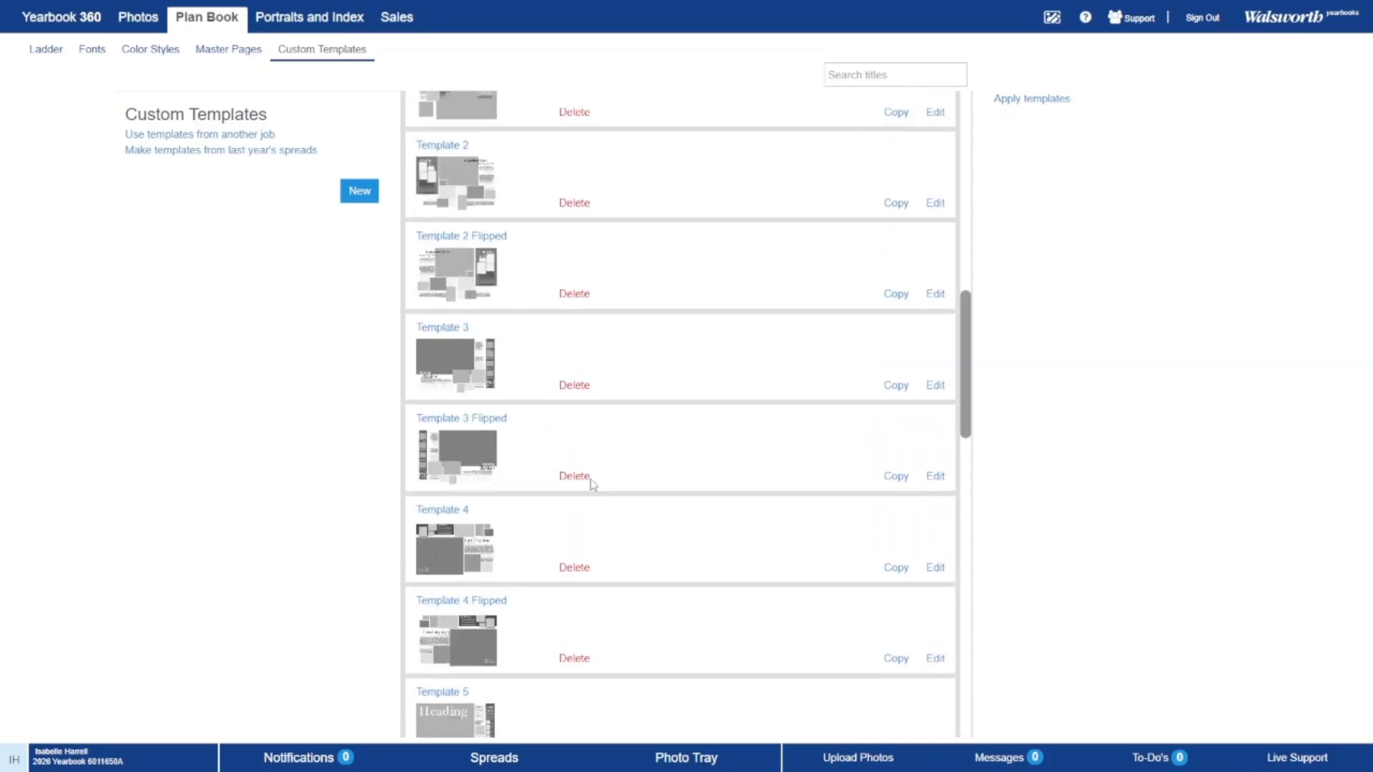
scroll(593, 485, "up", 4)
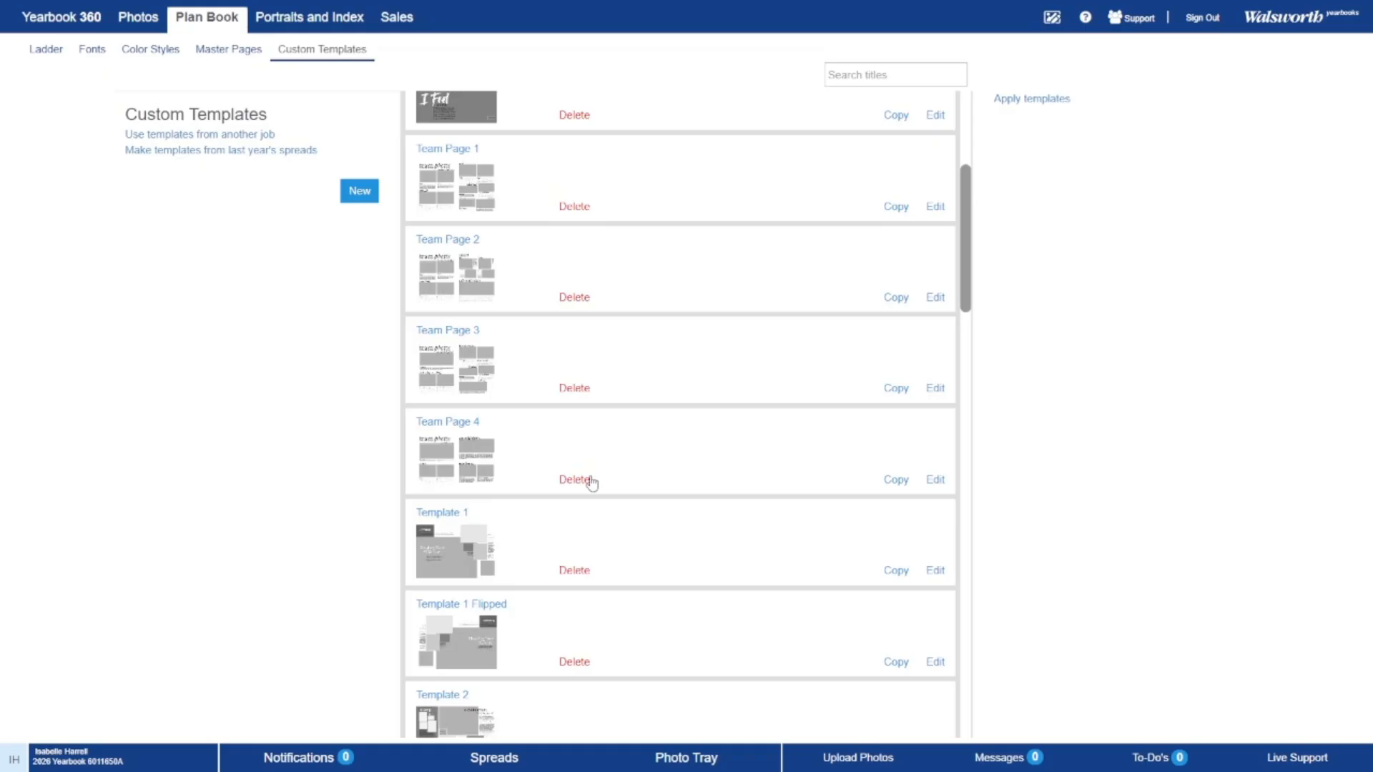
left_click(934, 206)
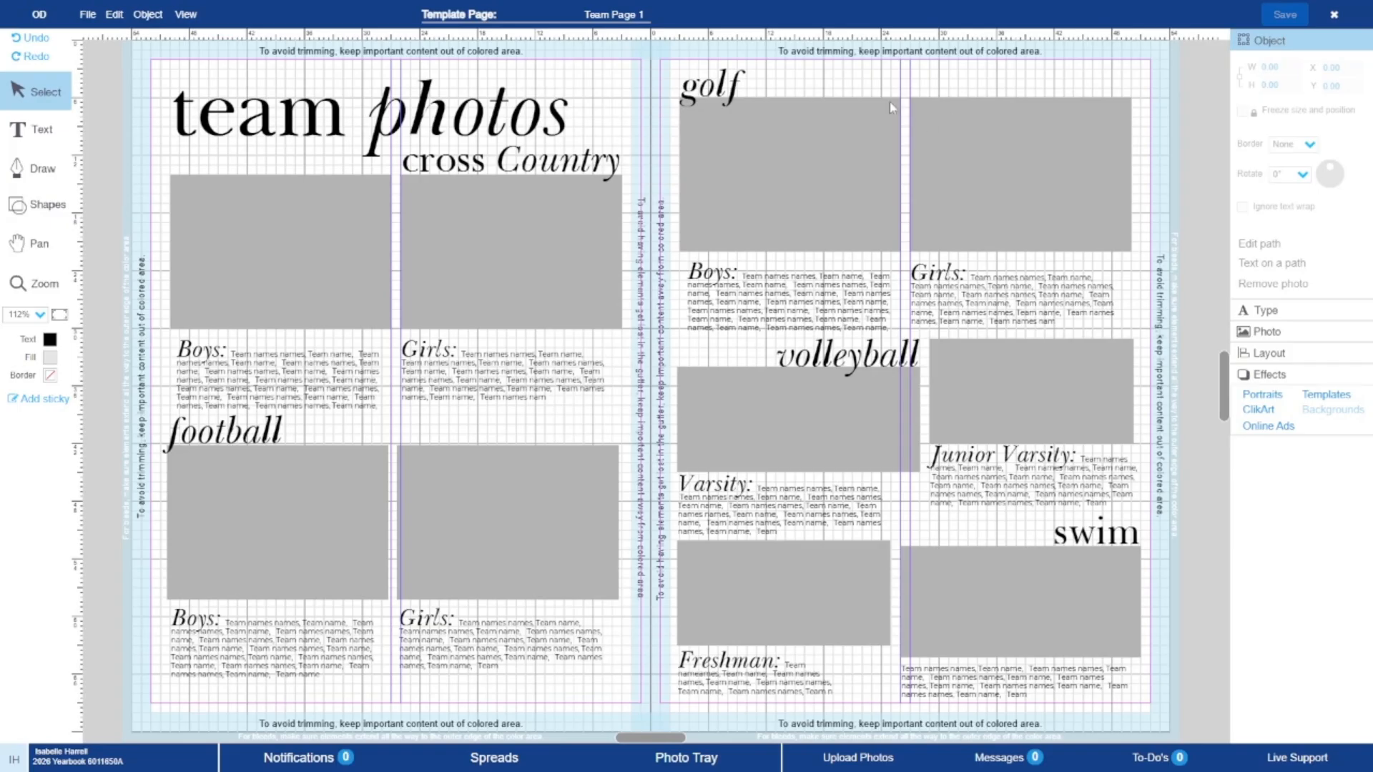
- Try shifting the cross country Boys caption outward to X -50p0 to align with its photo, and close the template without saving
left_click(259, 370)
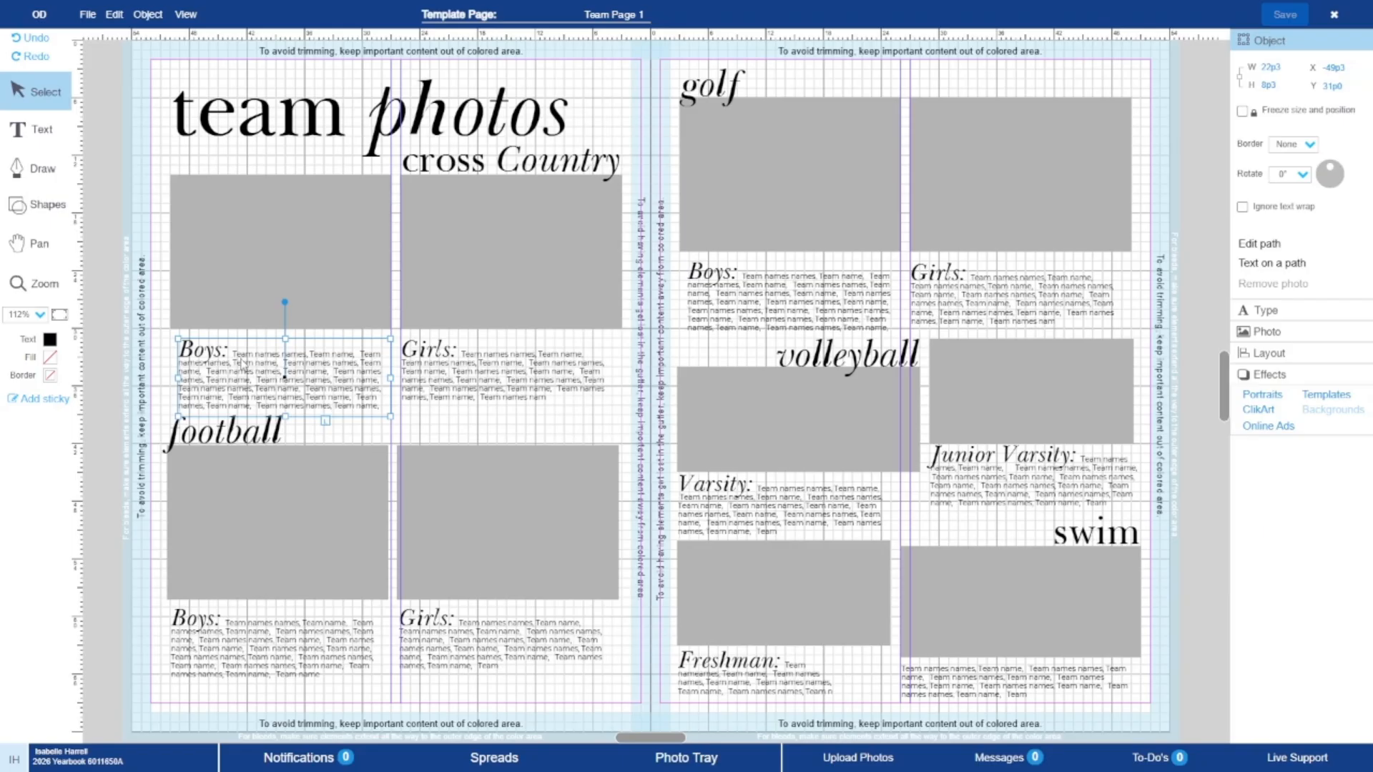
left_click_drag(247, 378, 240, 379)
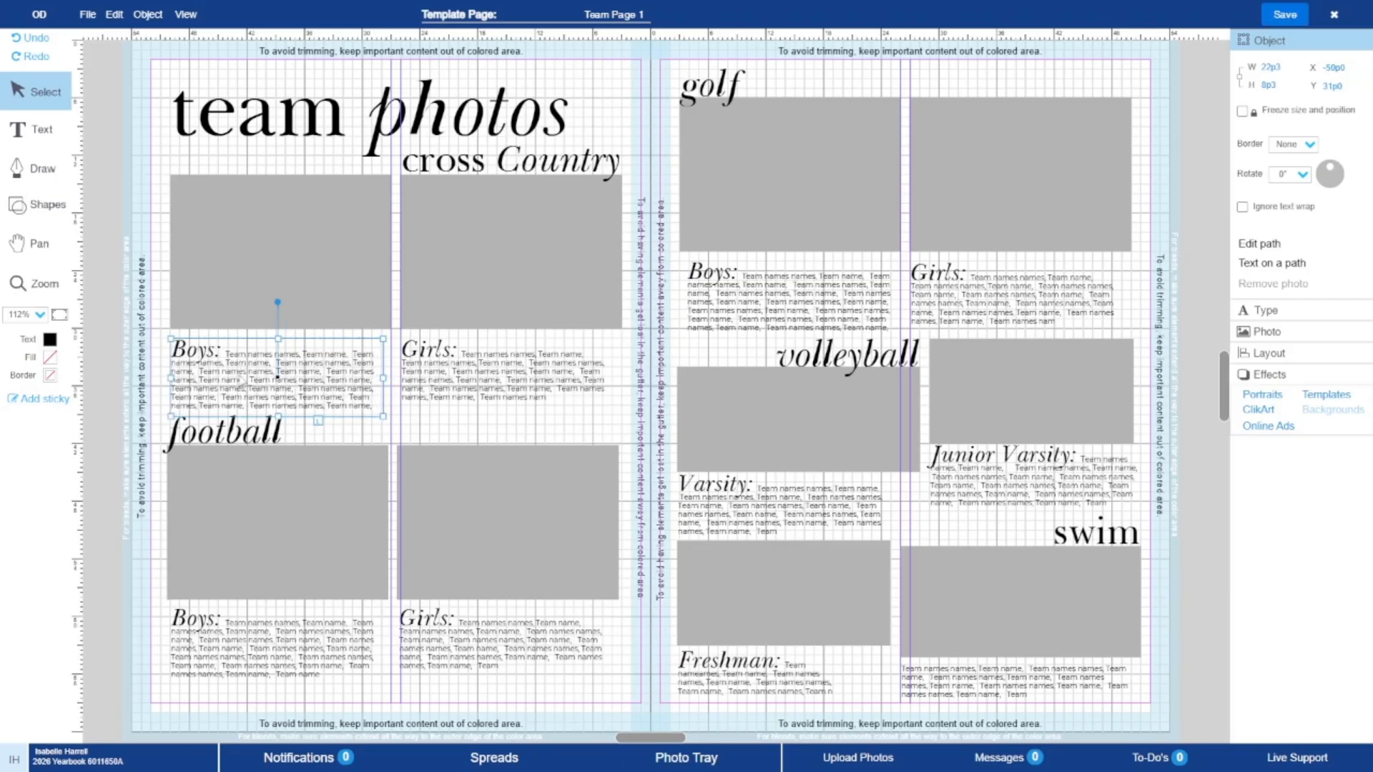
left_click(173, 313)
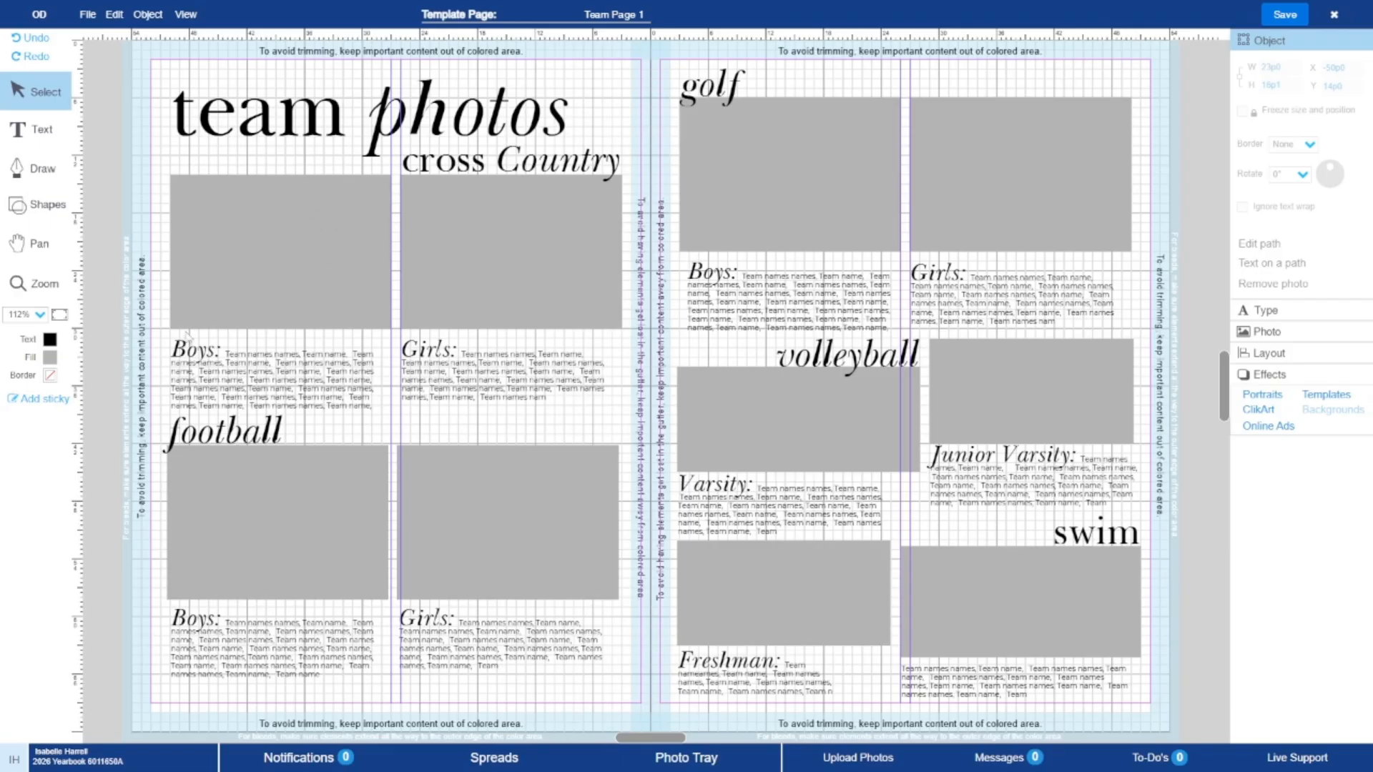
left_click(1335, 16)
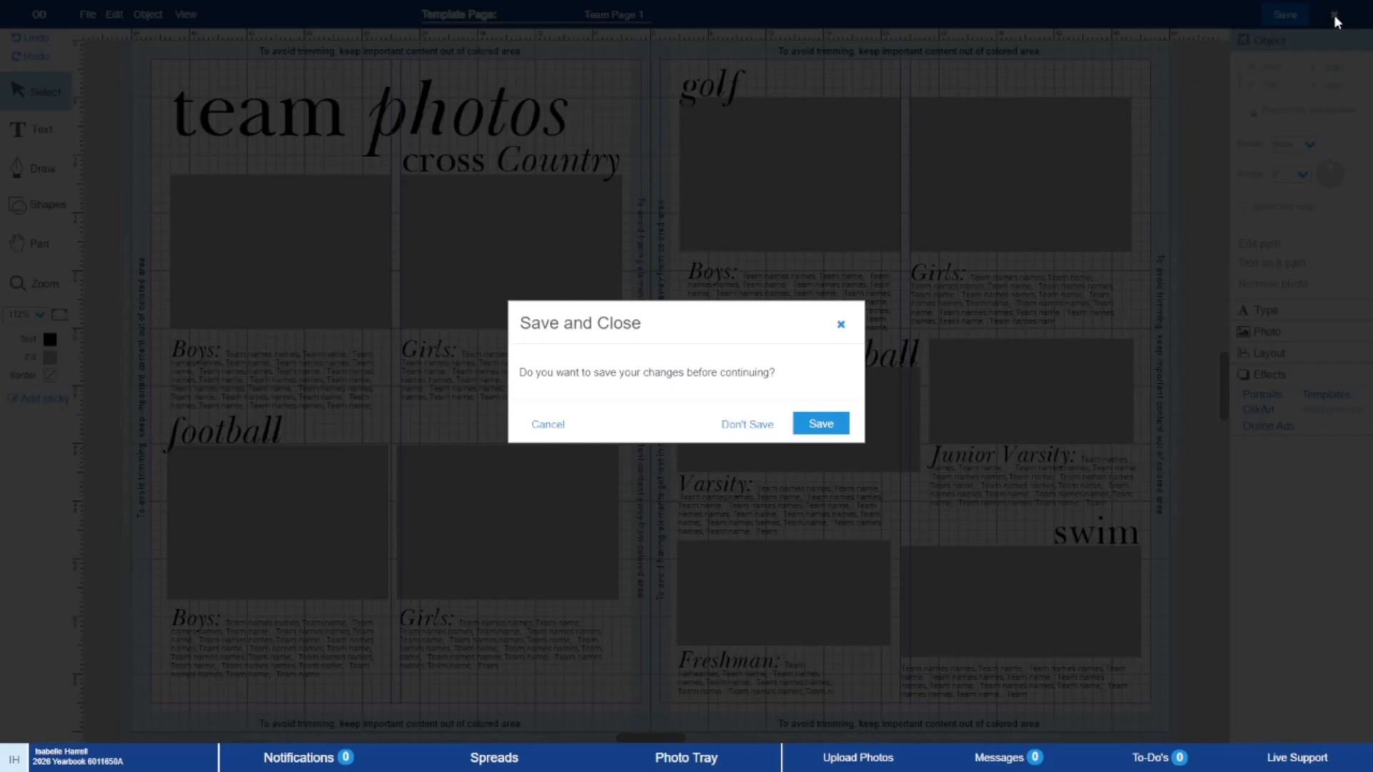
left_click(746, 428)
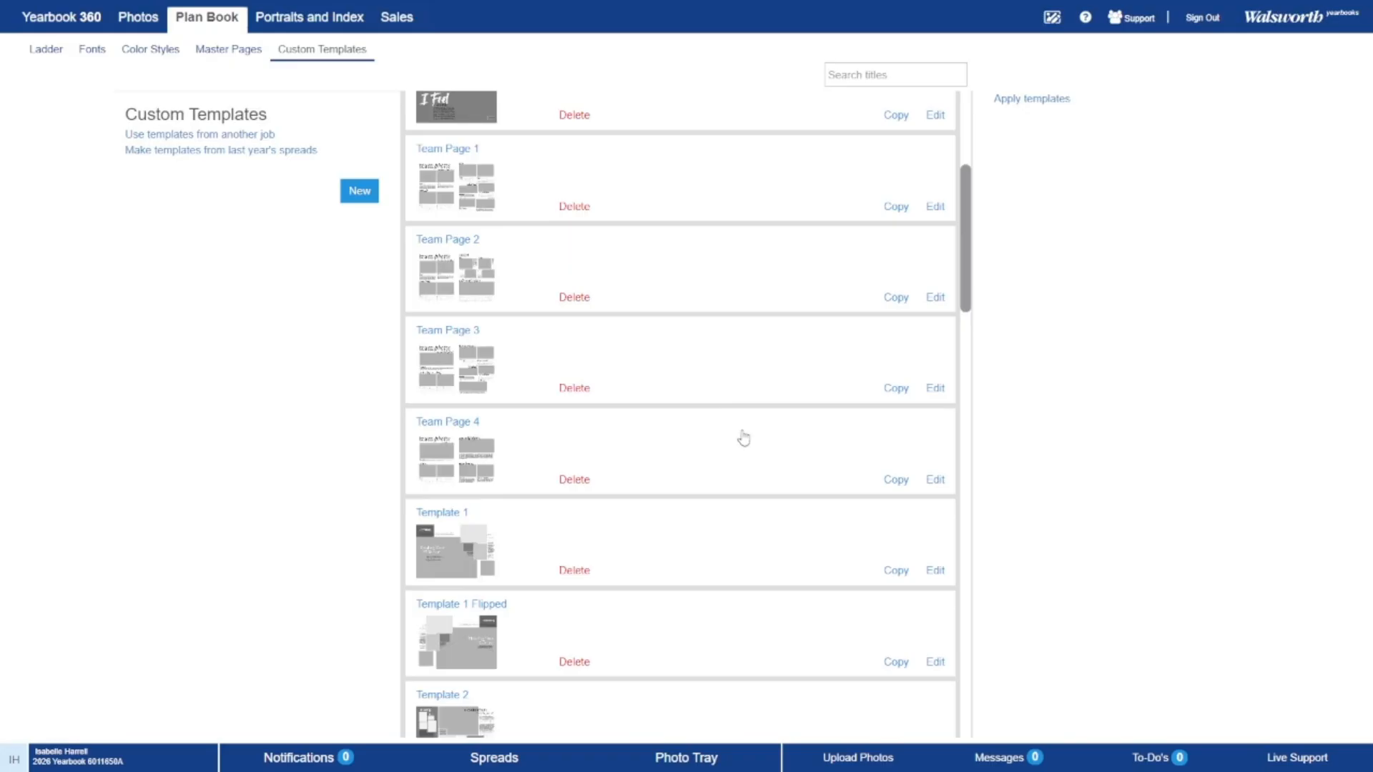
- Open the Team Page 2 template to view its team photo layout
left_click(933, 299)
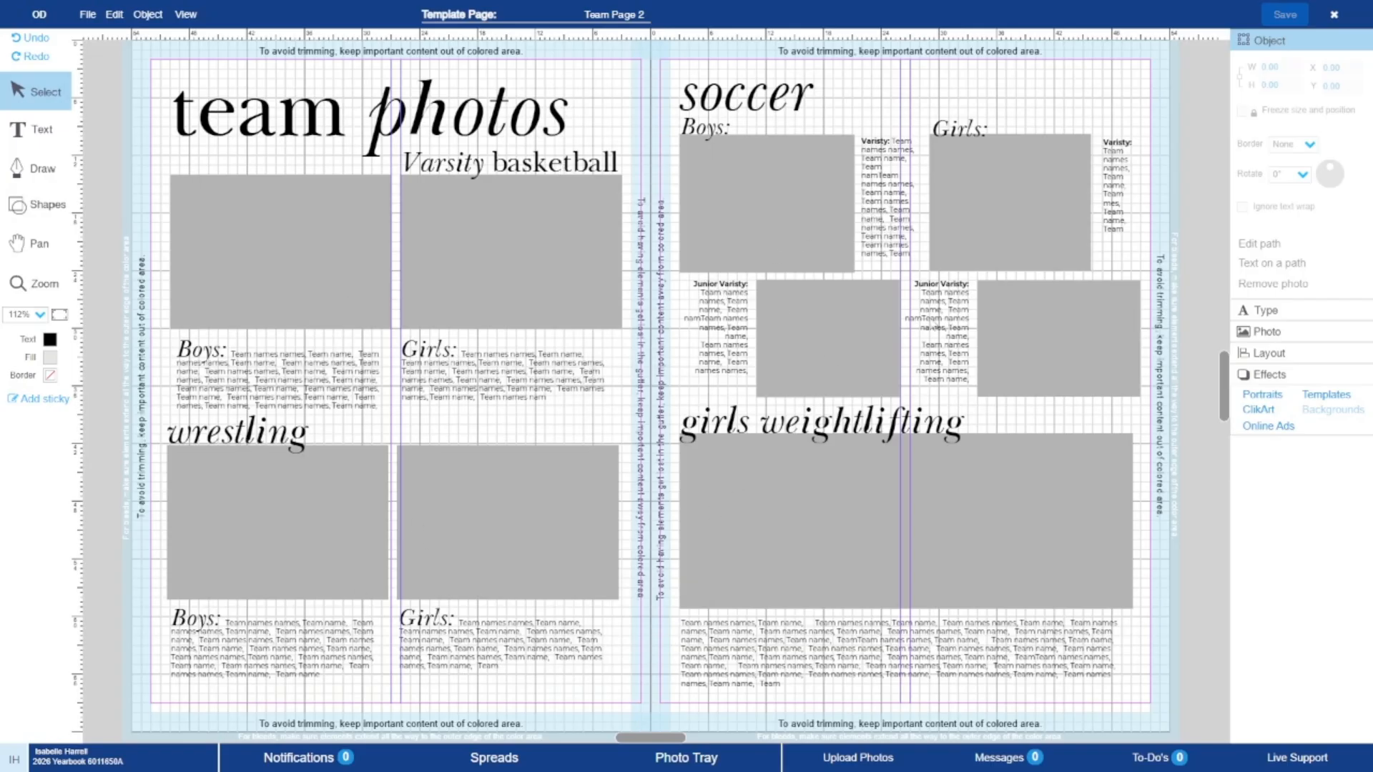
- Close Team Page 2, open the Team Page 4 template to examine its team photo layout, and return to the custom templates list
left_click(1334, 15)
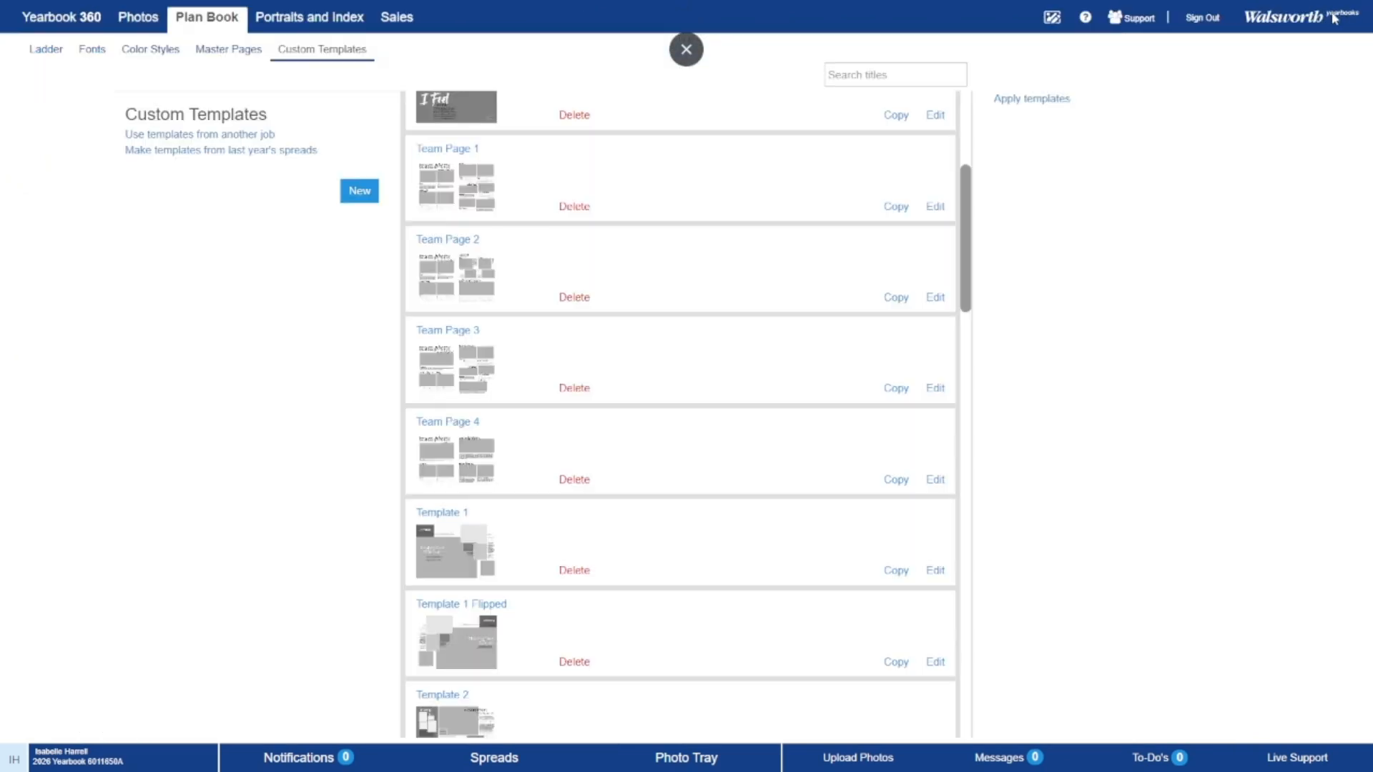
left_click(936, 479)
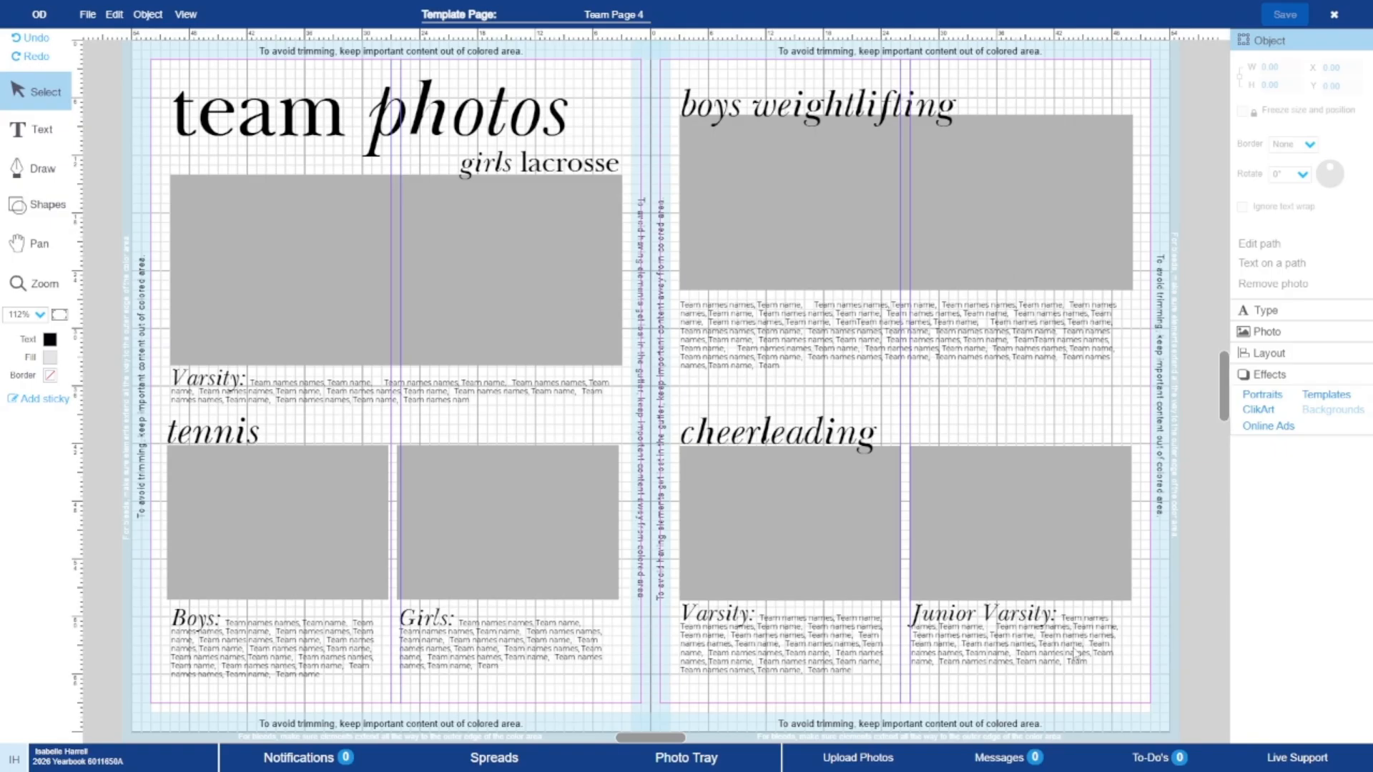
left_click(1334, 14)
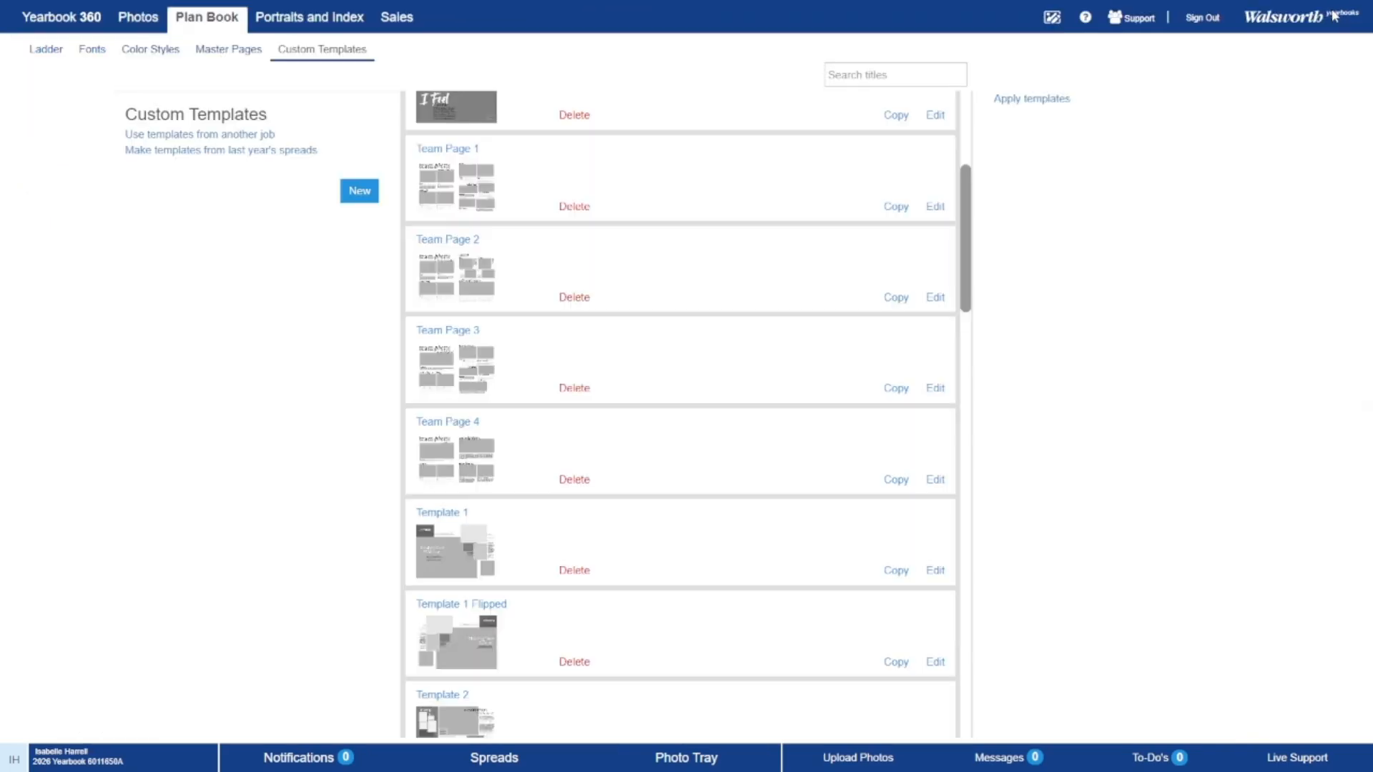
- Find Template 9-1 Flipped in the custom templates list, open it to examine its mod and heading layout, and close it
scroll(548, 433, "up", 5)
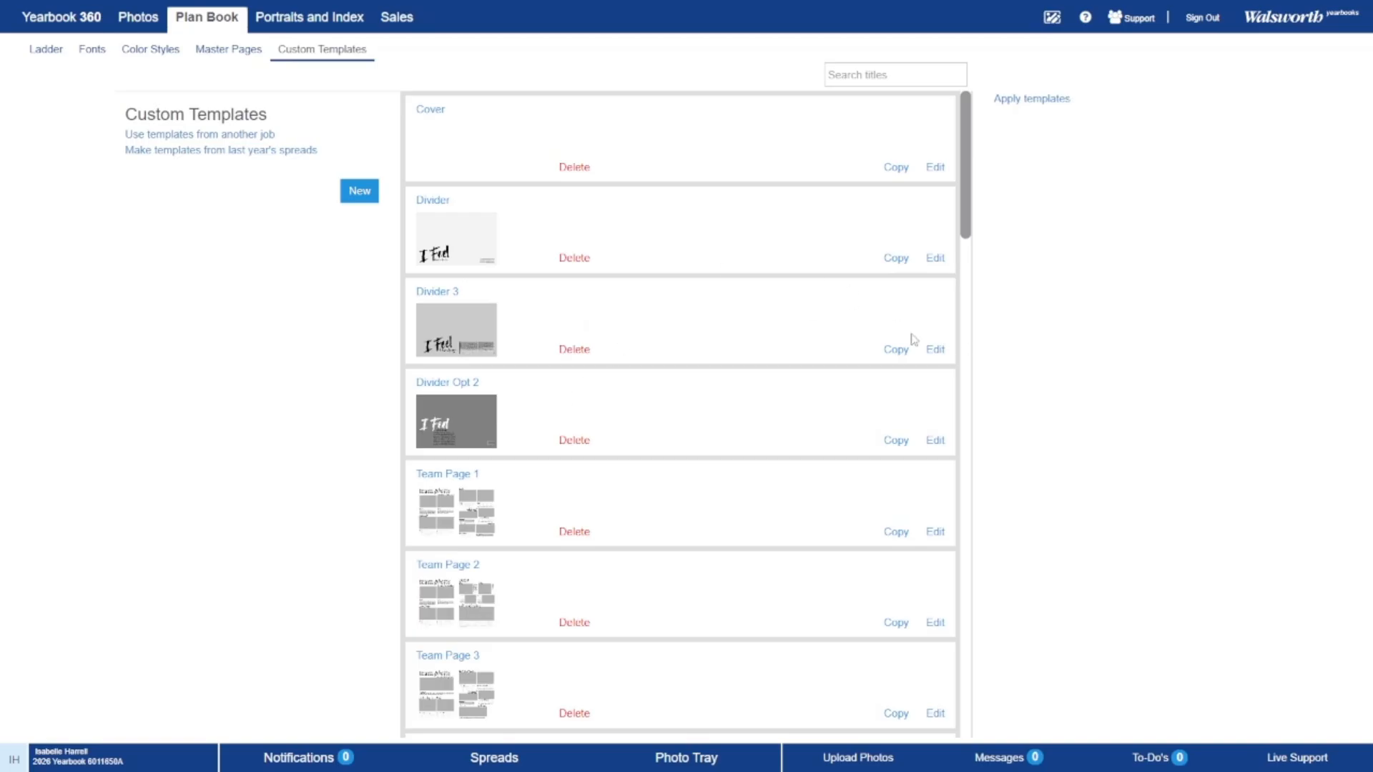
scroll(765, 341, "down", 15)
scroll(769, 341, "down", 10)
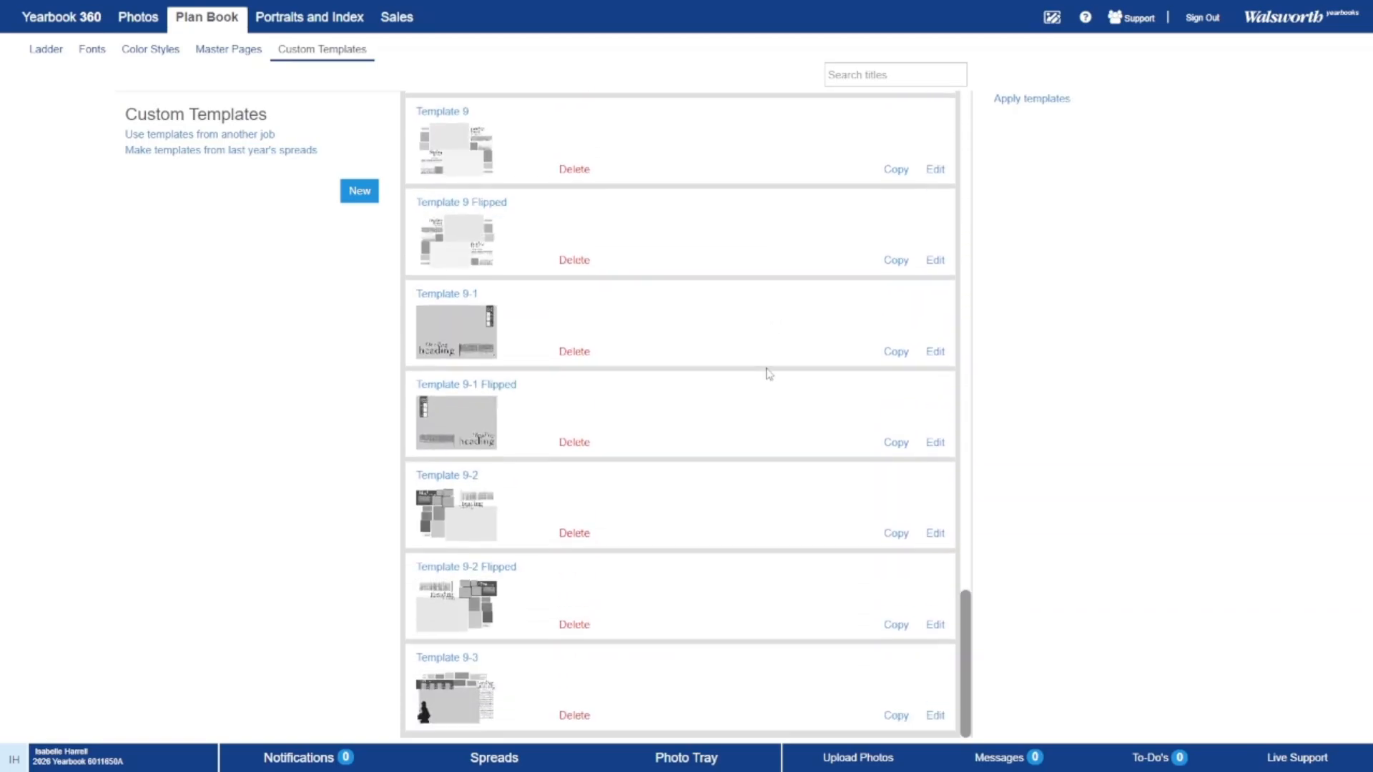
left_click(937, 442)
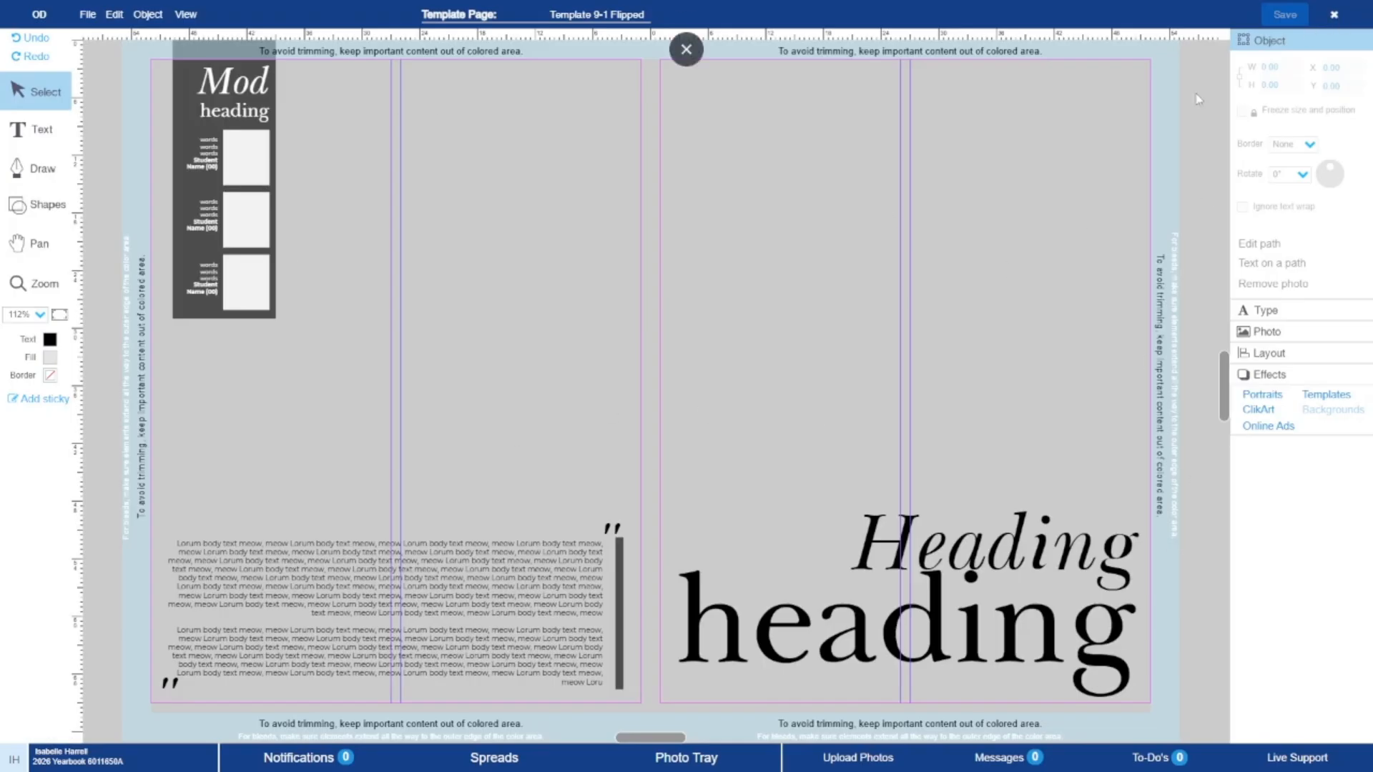
left_click(1333, 17)
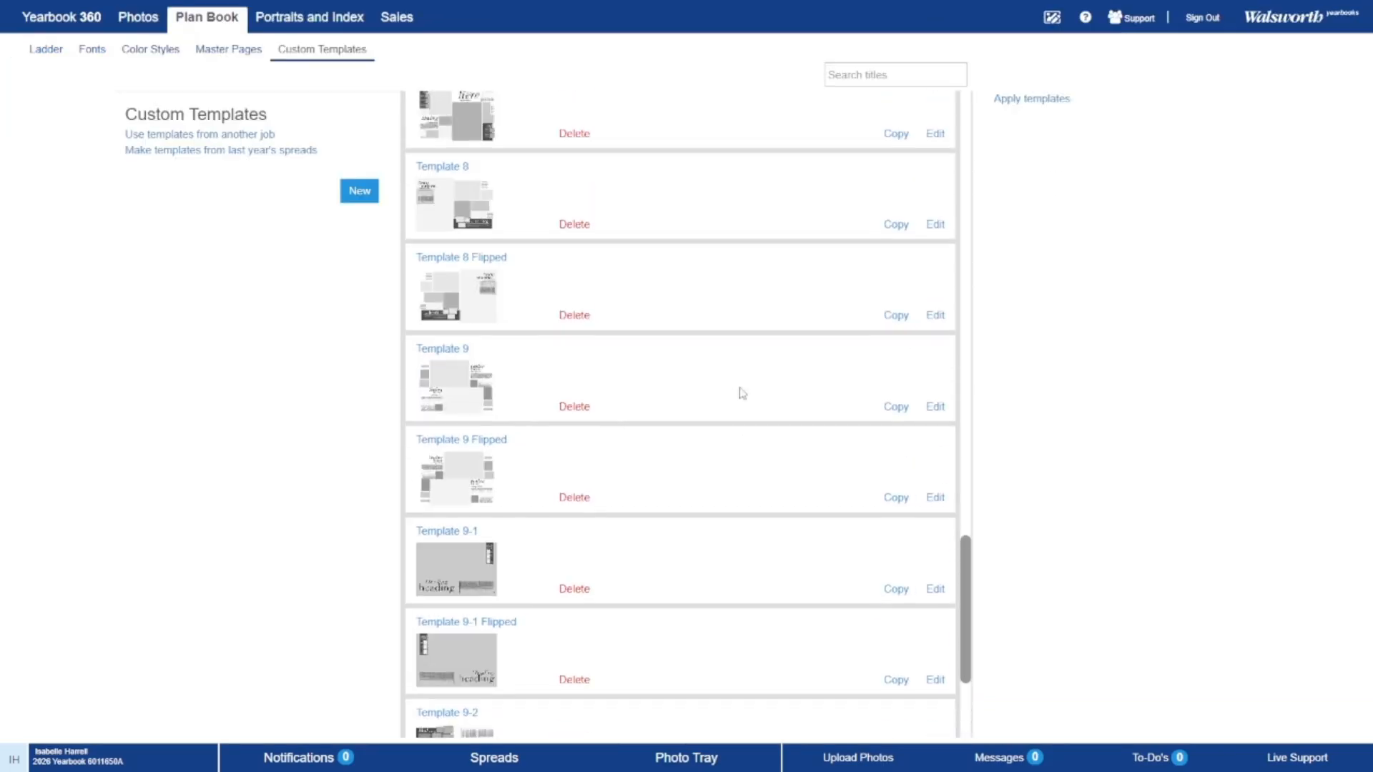
- Find the Divider 3 template, open it to examine its heading and body text layout, and close it
scroll(742, 394, "up", 20)
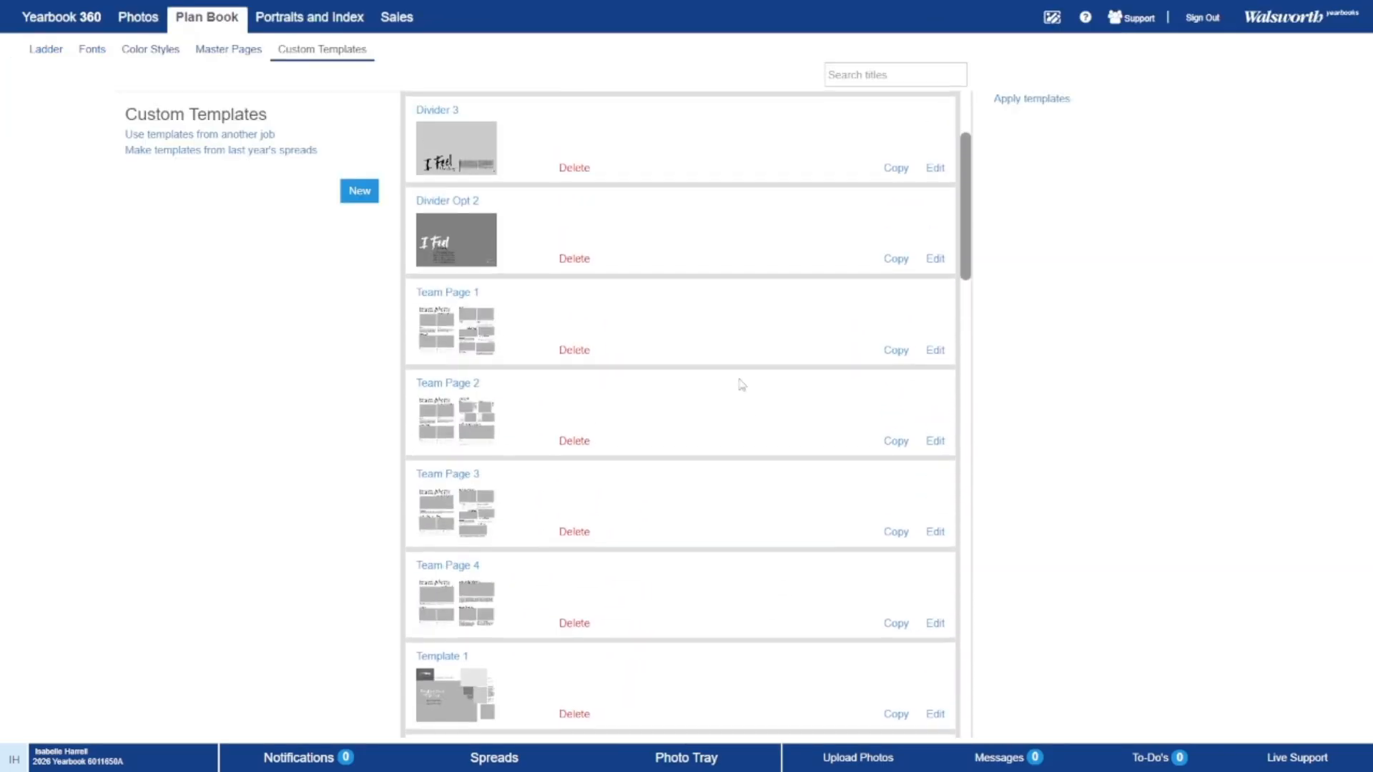
scroll(742, 386, "up", 3)
left_click(937, 350)
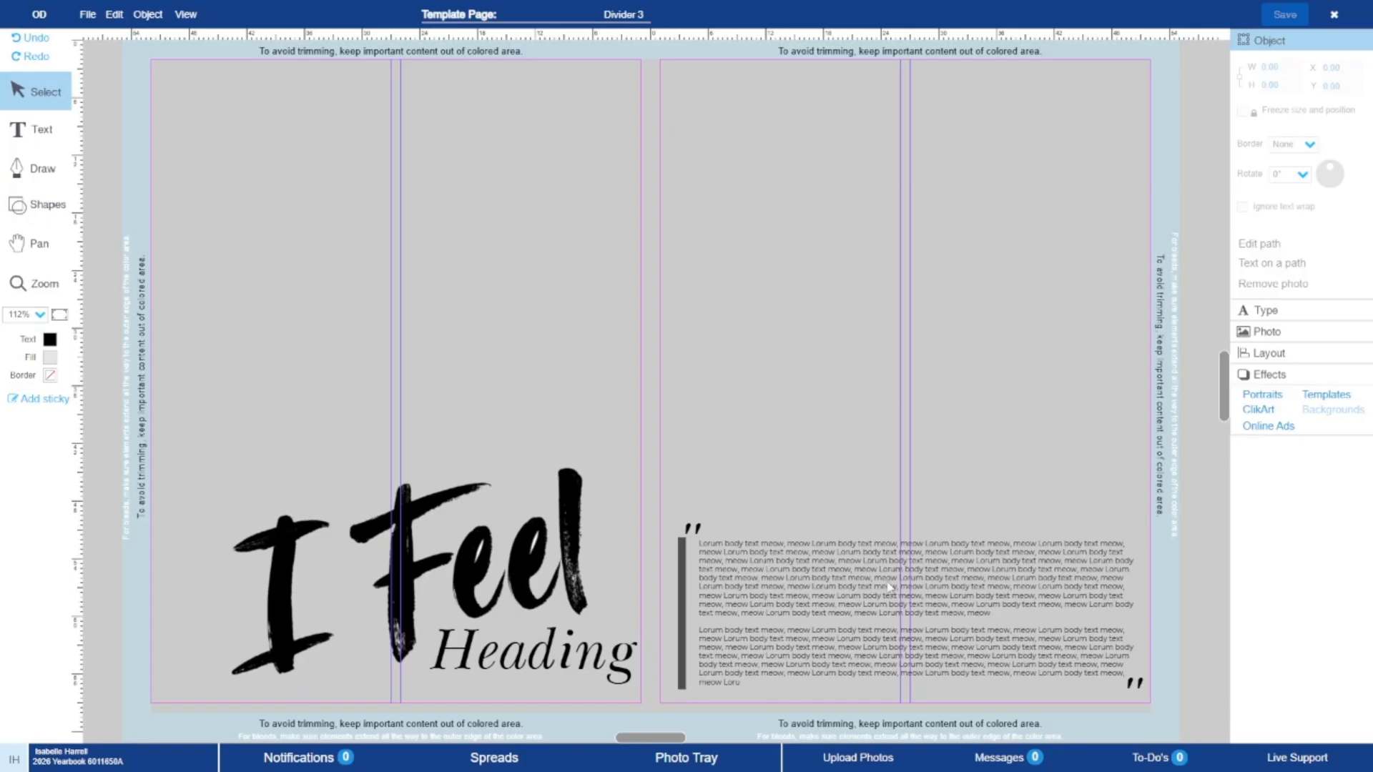
left_click(1337, 14)
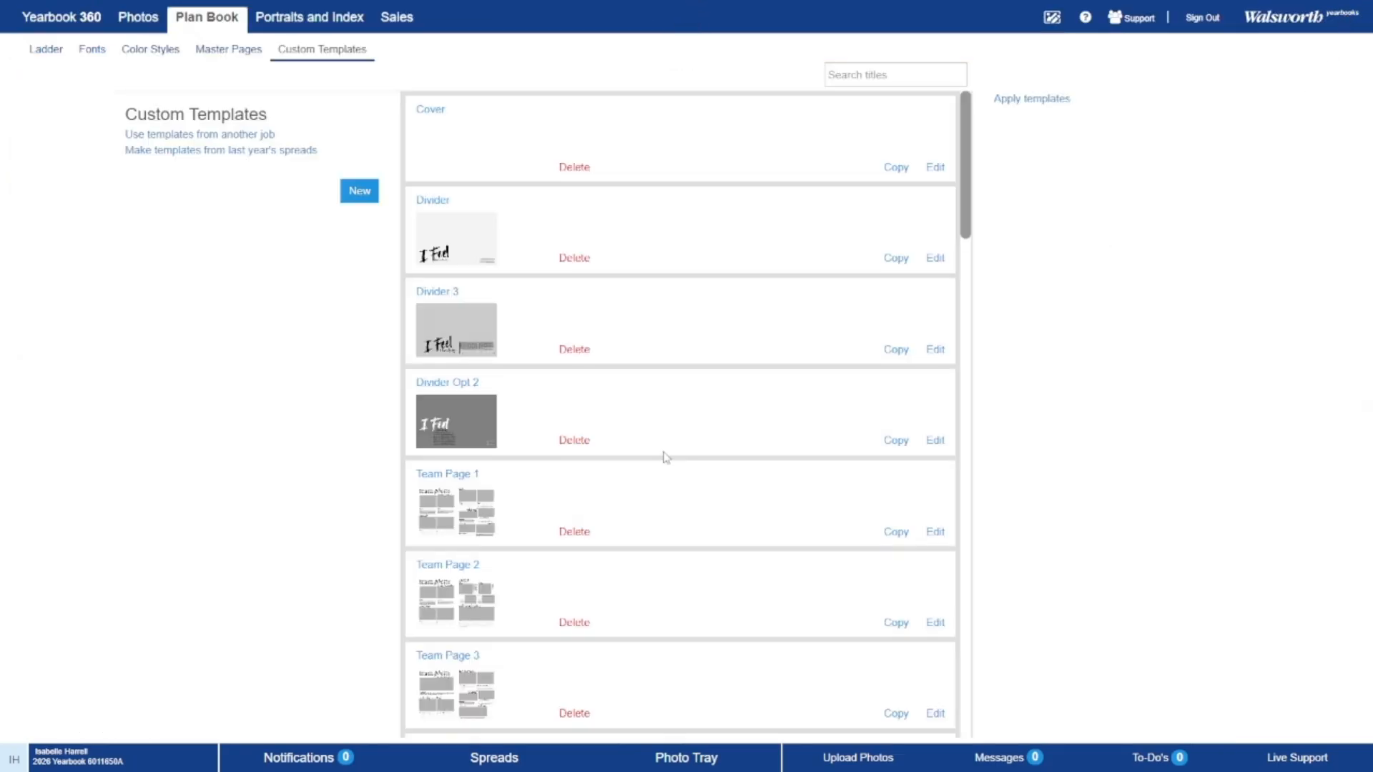
- Look through the numbered custom templates and their flipped versions, leaving full-screen view along the way
scroll(663, 461, "down", 12)
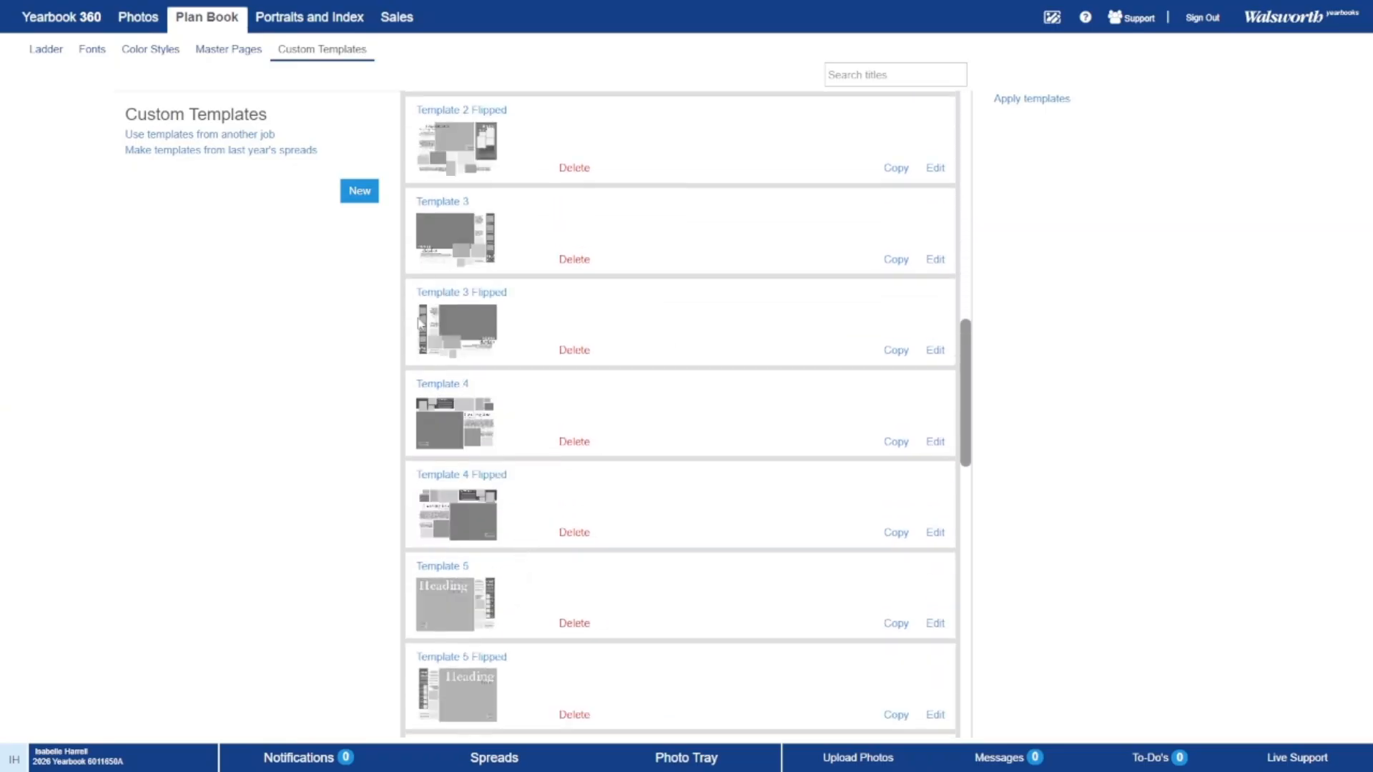
scroll(521, 481, "down", 3)
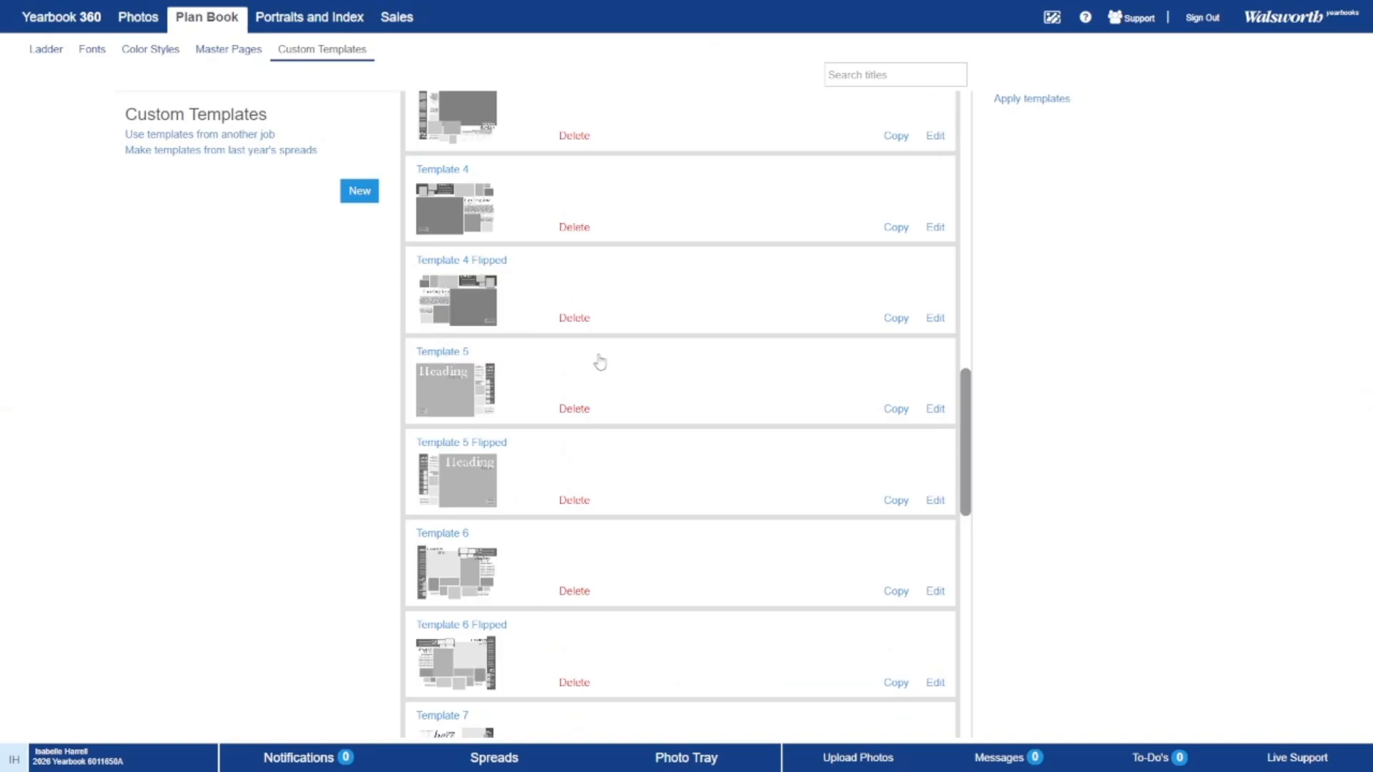
scroll(600, 363, "down", 4)
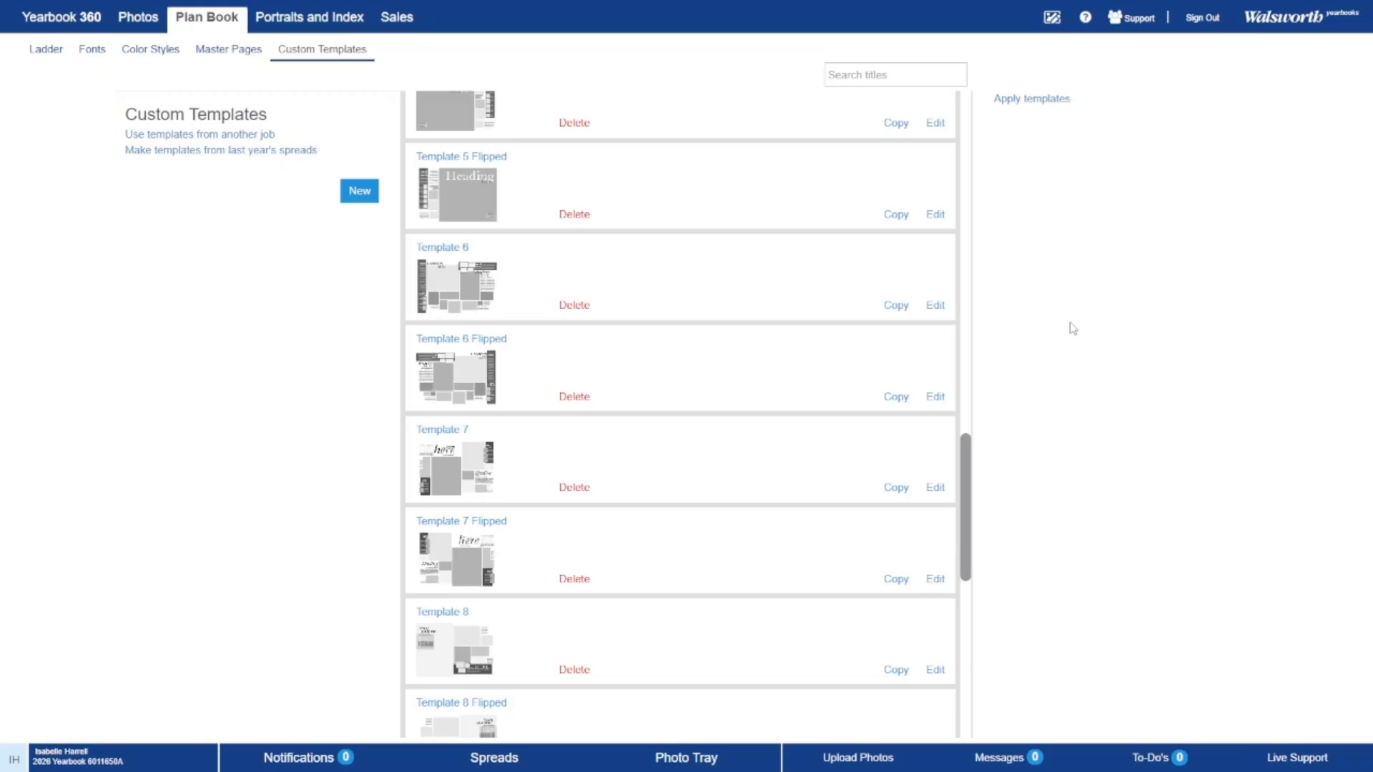
key("F11")
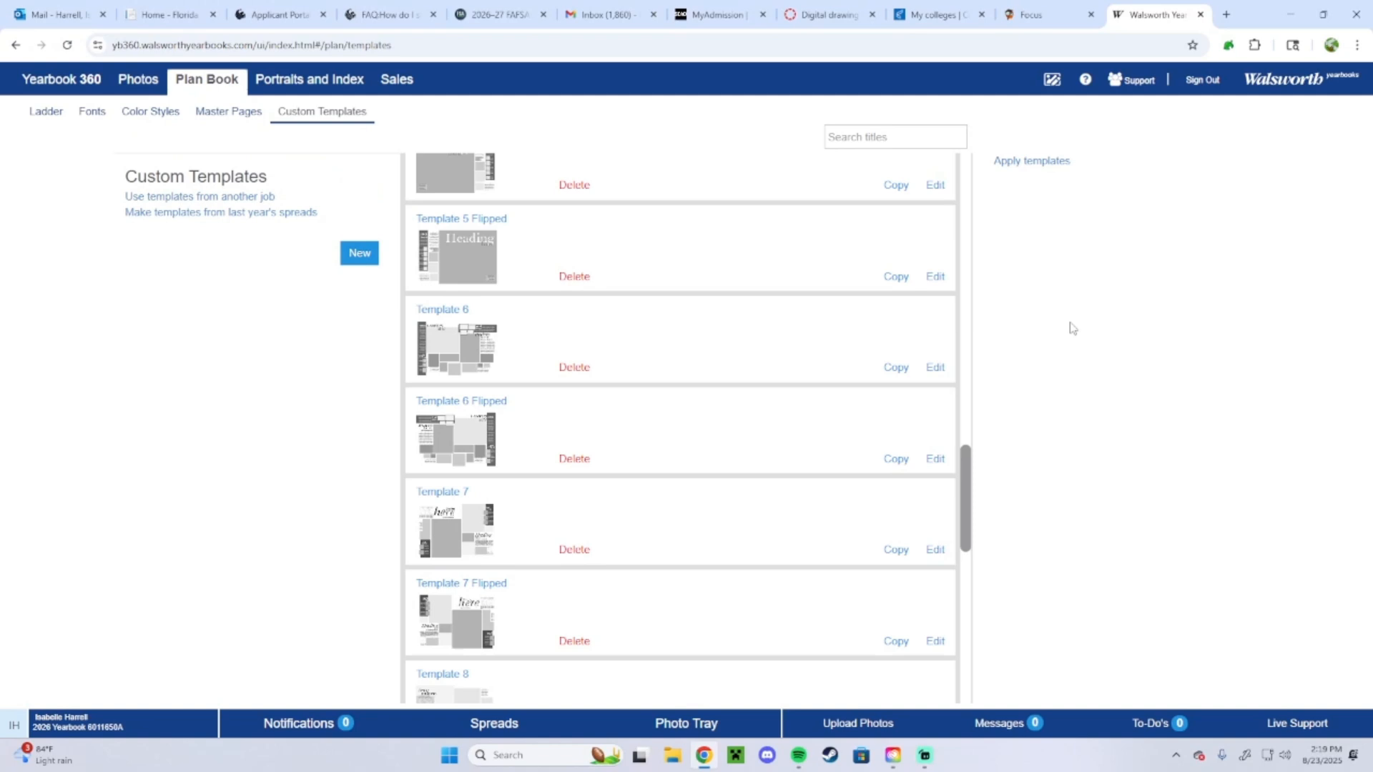
scroll(572, 257, "down", 10)
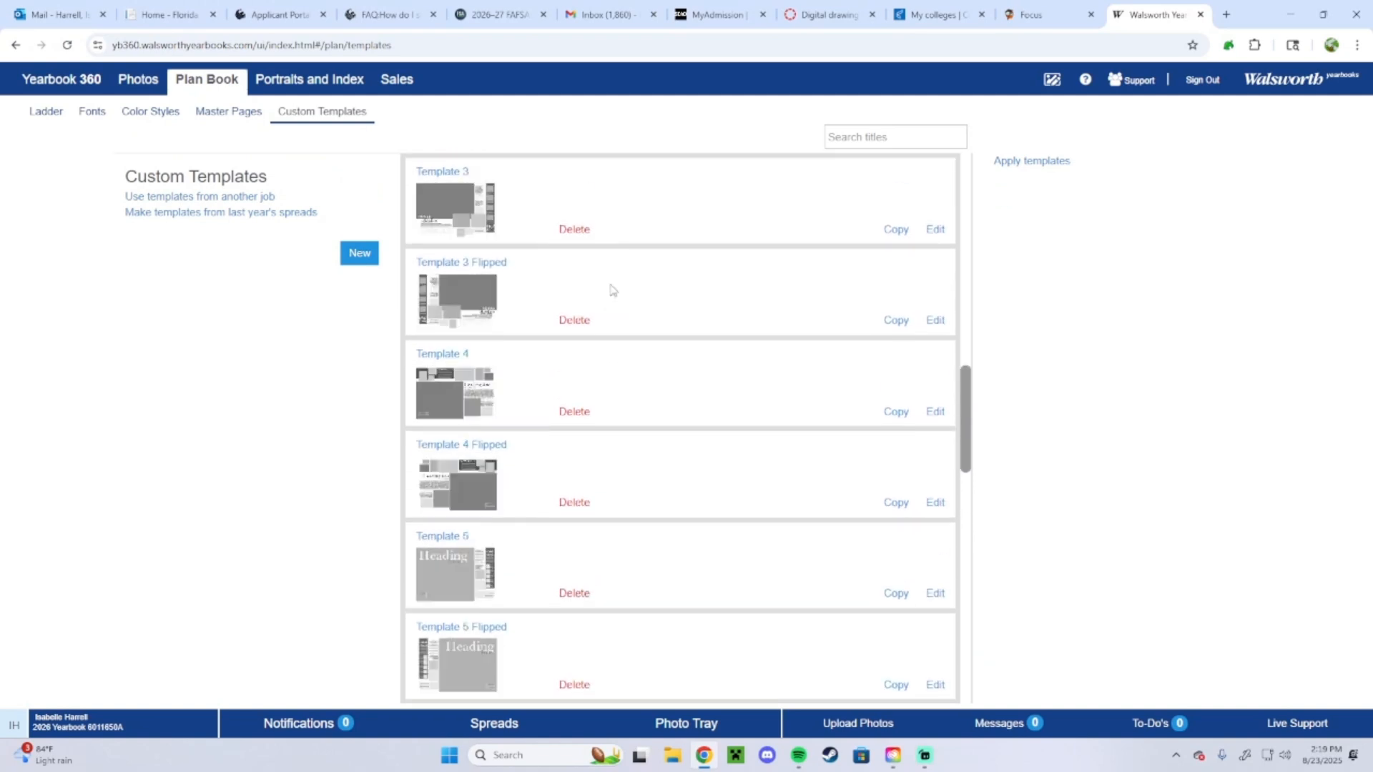
scroll(629, 273, "up", 20)
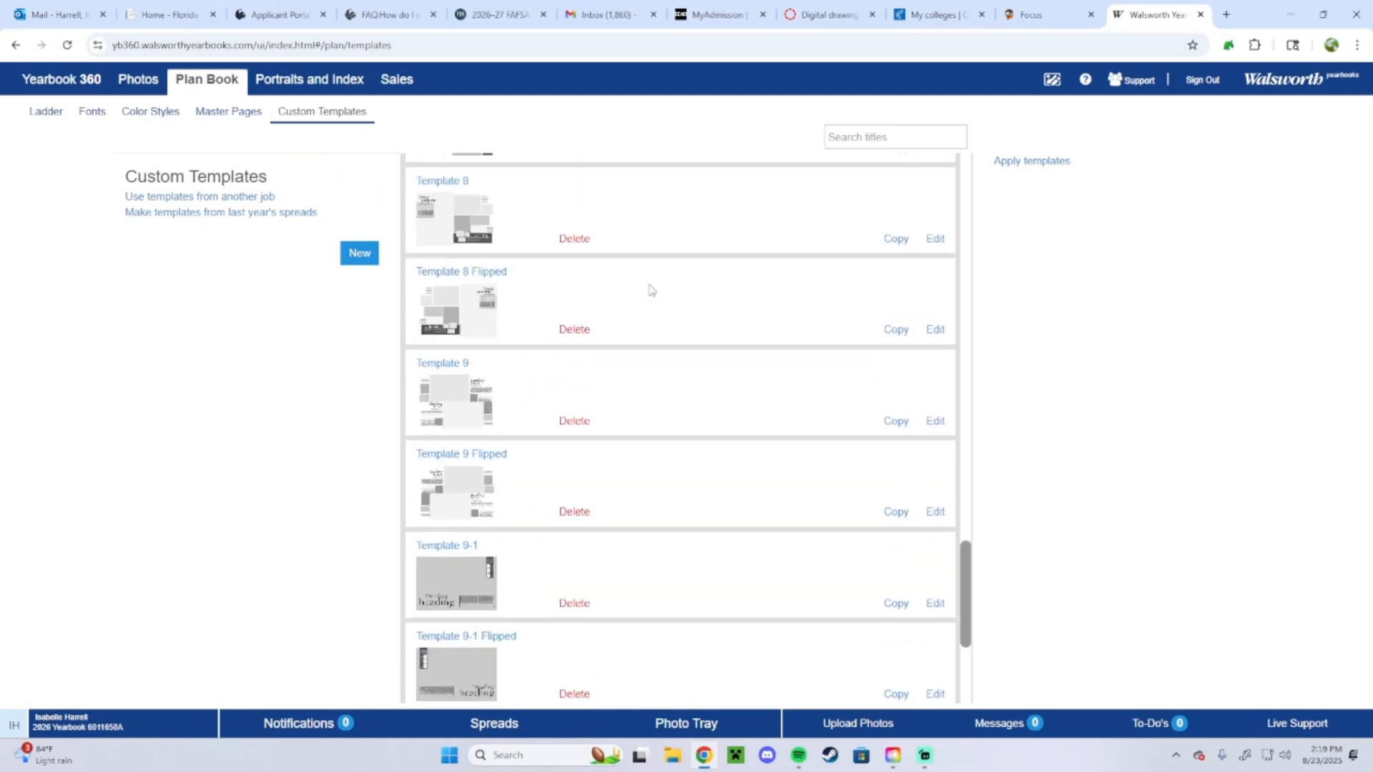
scroll(668, 269, "up", 8)
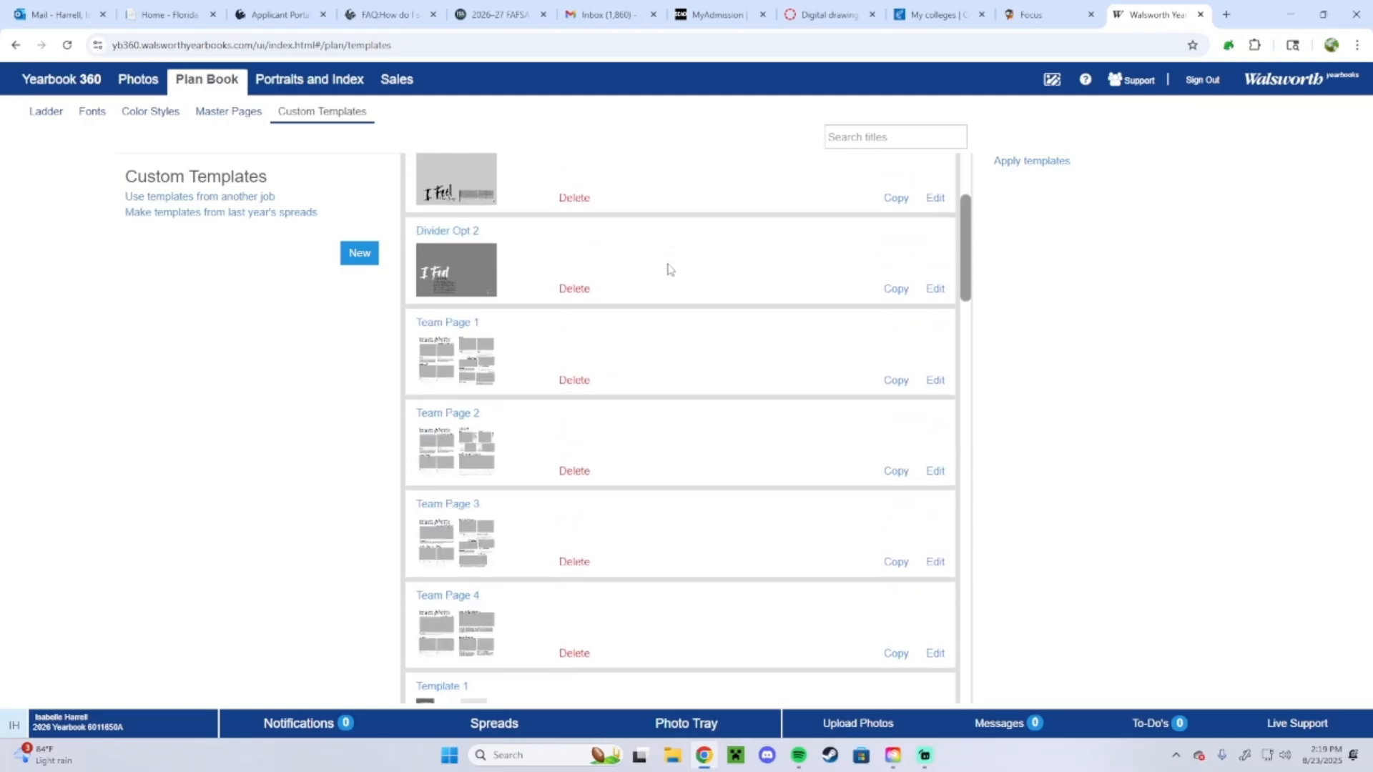
- Return to the yearbook's home overview, look through its list of page spreads, and minimize the browser window
left_click(138, 80)
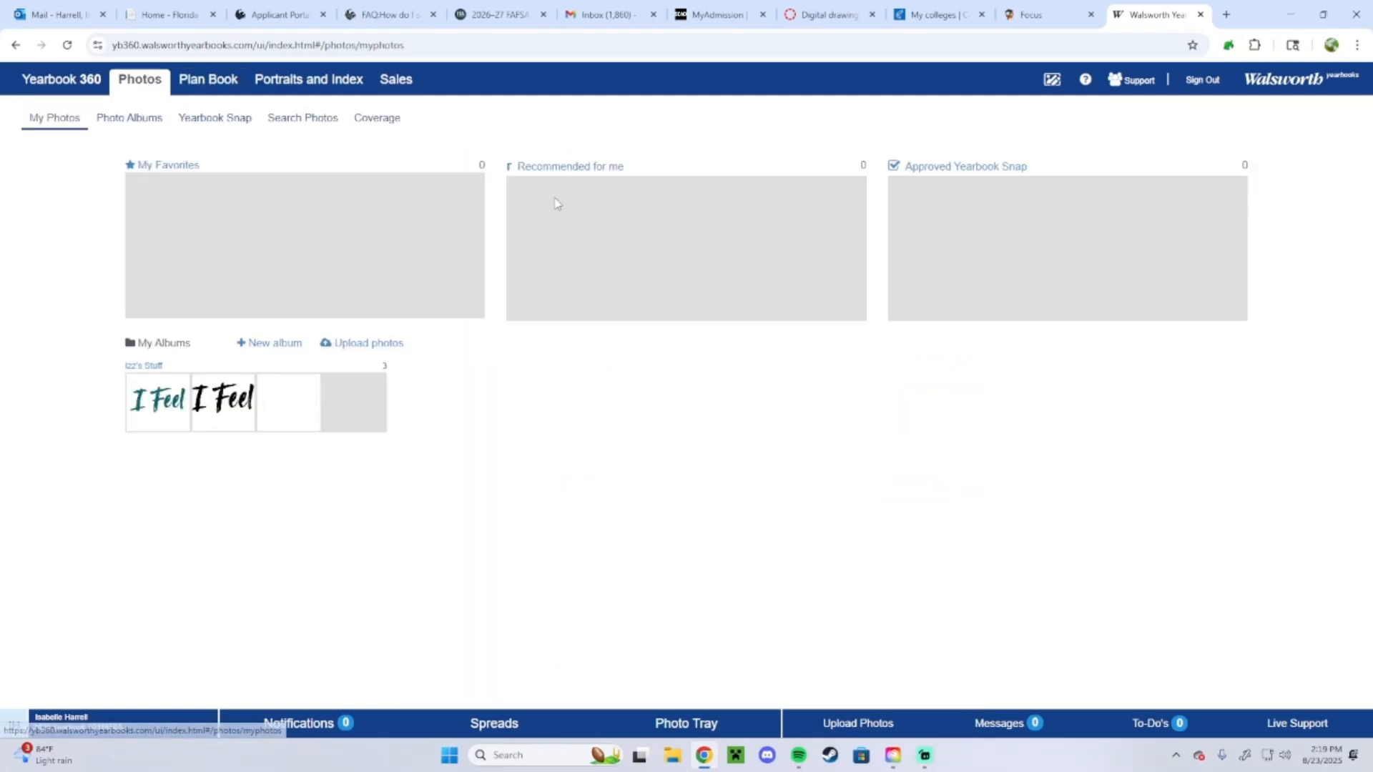
left_click(50, 91)
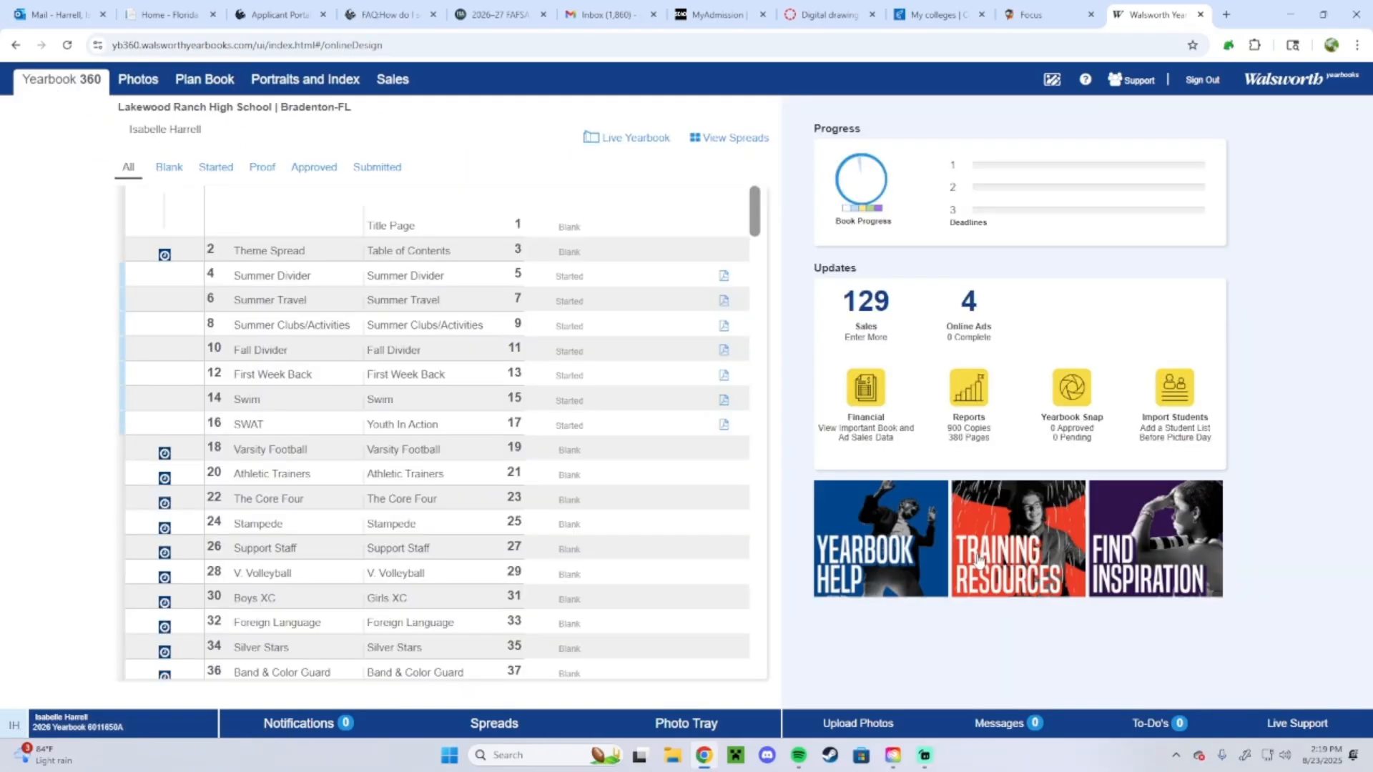
scroll(422, 349, "down", 6)
scroll(422, 348, "down", 15)
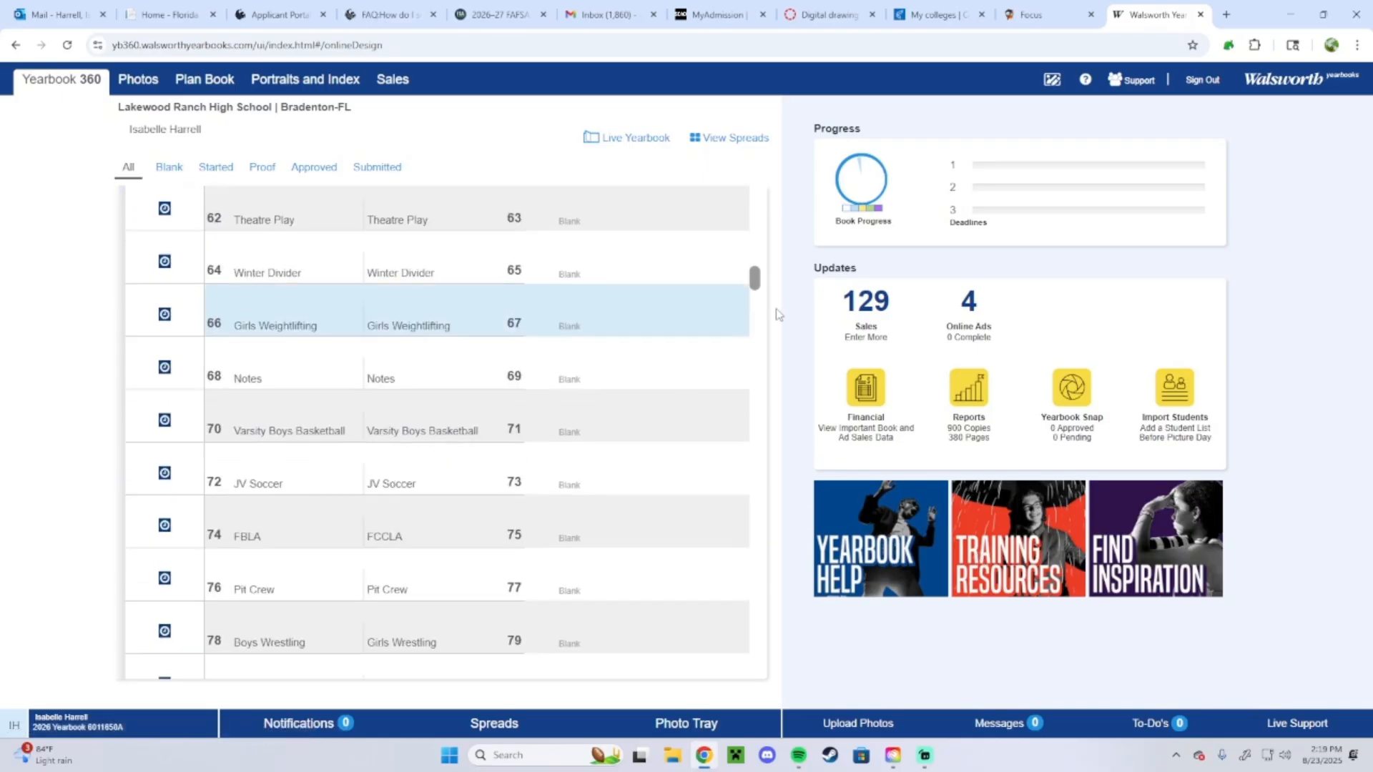
left_click_drag(755, 294, 799, 166)
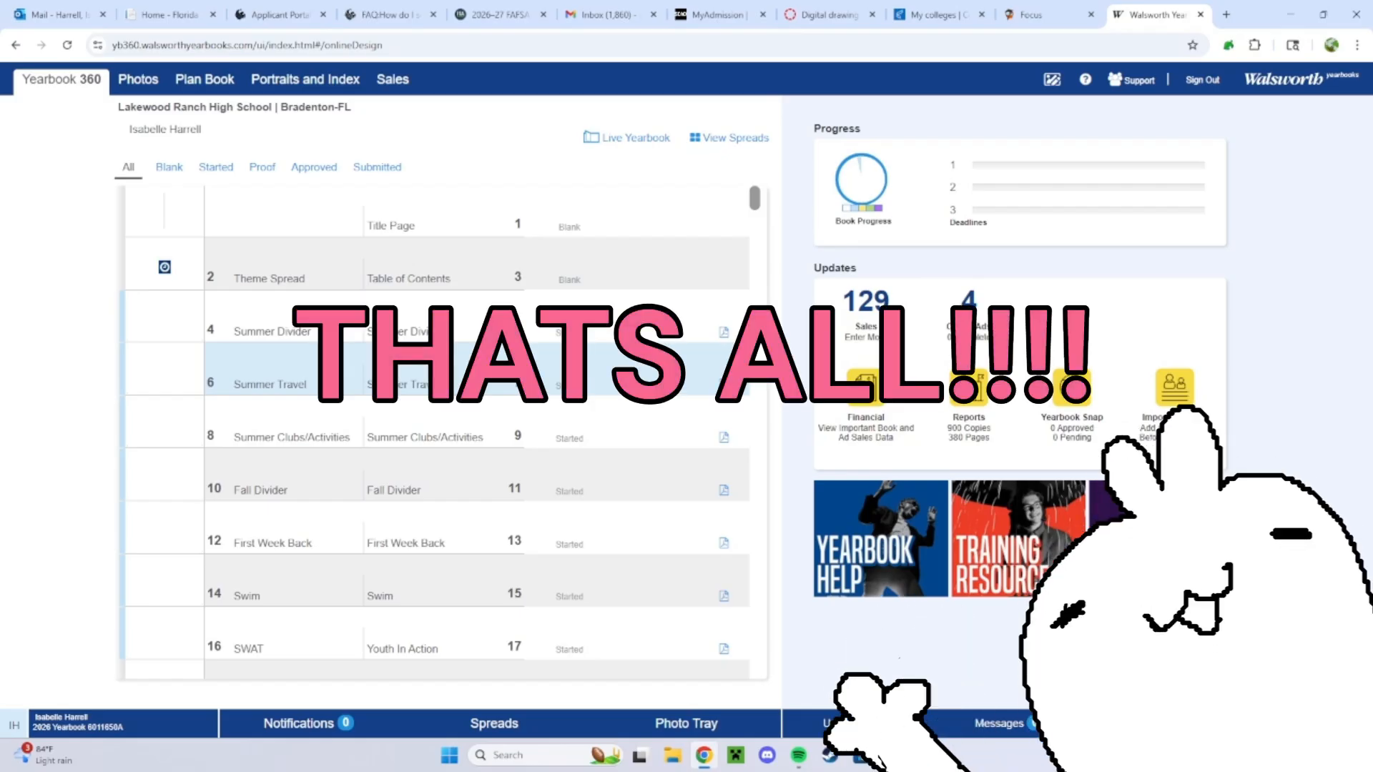
left_click(1294, 10)
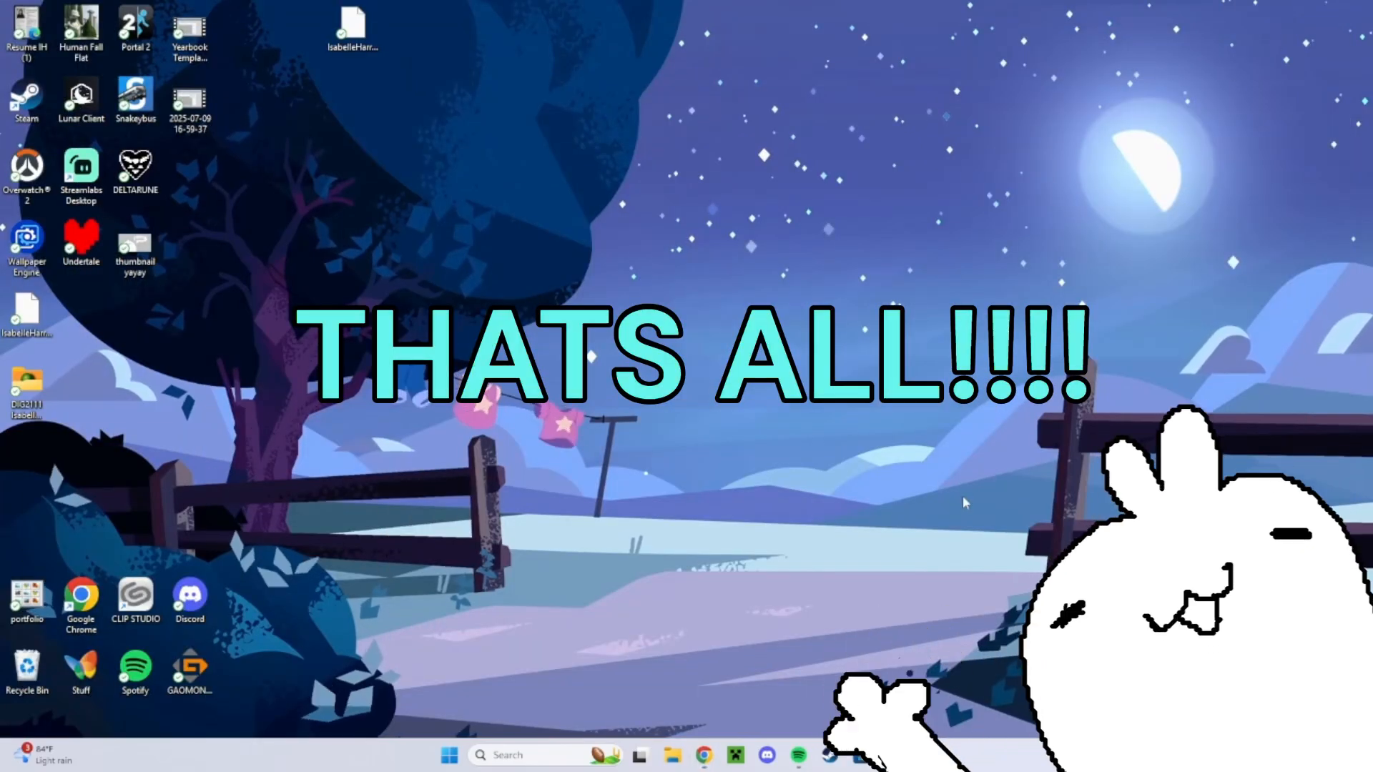